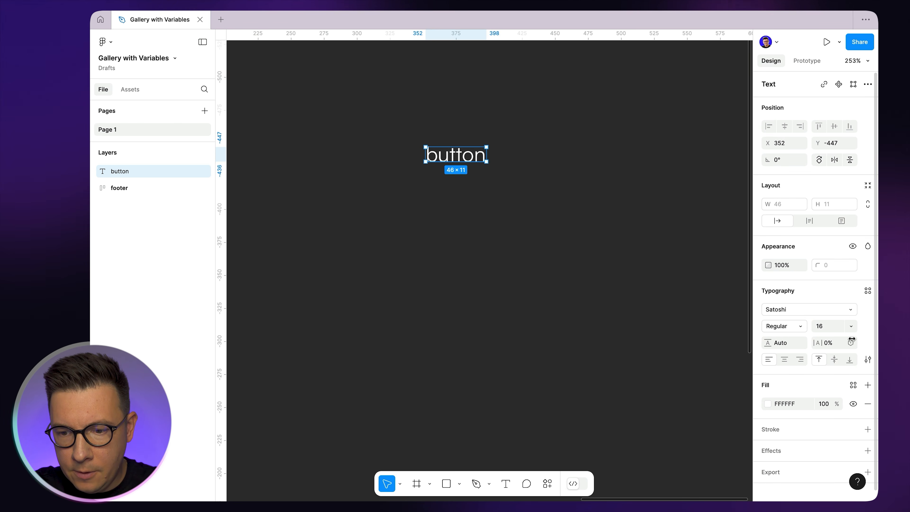
# - Set the font size of the button text to 24, keeping the Satoshi font
pyautogui.click(830, 330)
pyautogui.write('24')
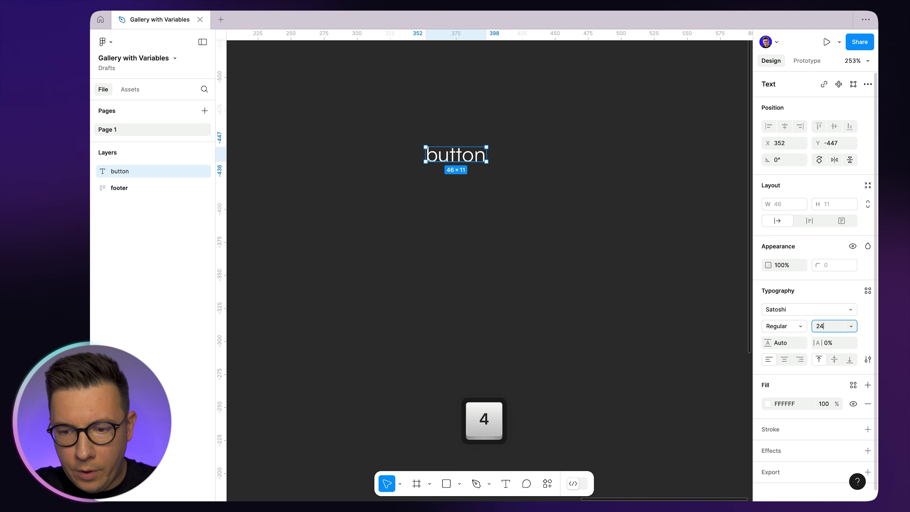
pyautogui.press('Return')
pyautogui.click(793, 309)
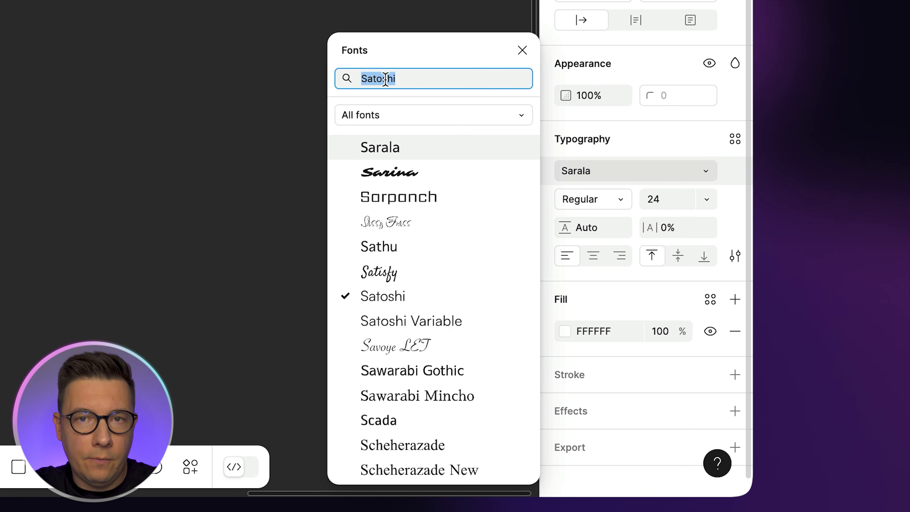
pyautogui.press('Escape')
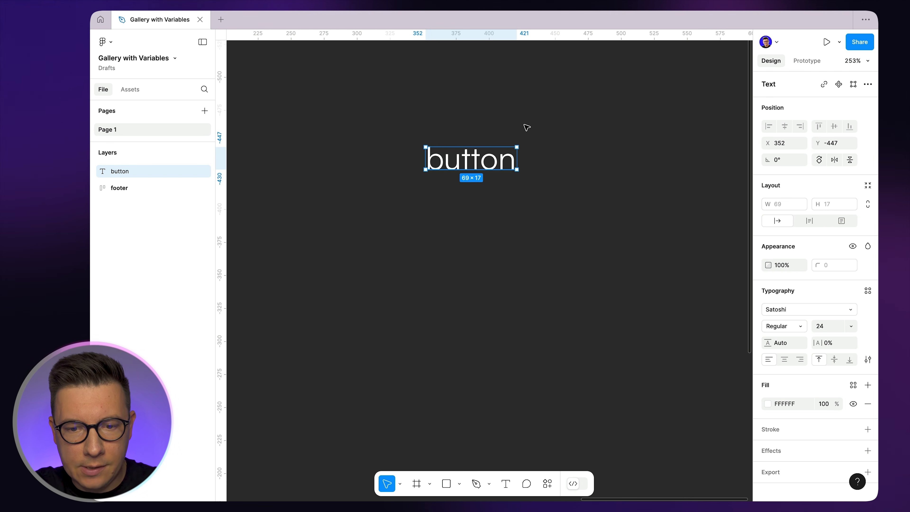
# - Wrap the button text in an auto layout frame
pyautogui.click(527, 128)
pyautogui.click(469, 159)
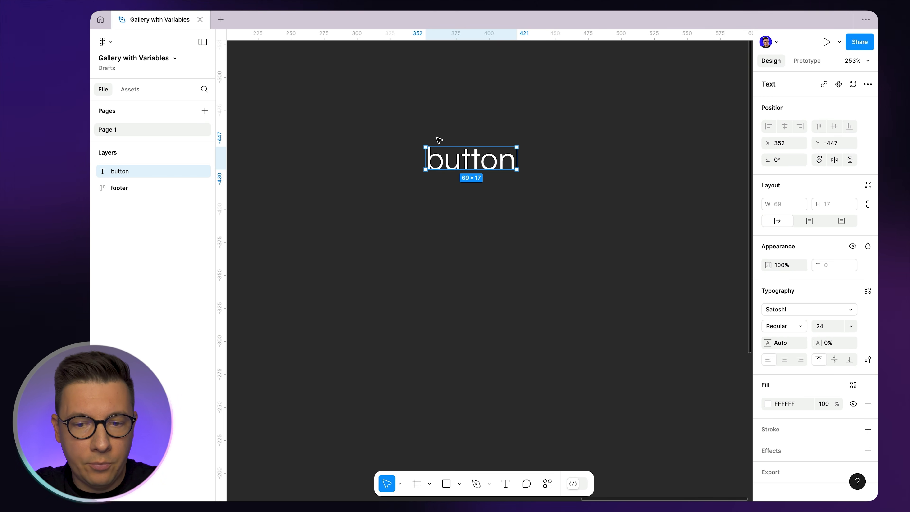
pyautogui.hotkey('shift', 'a')
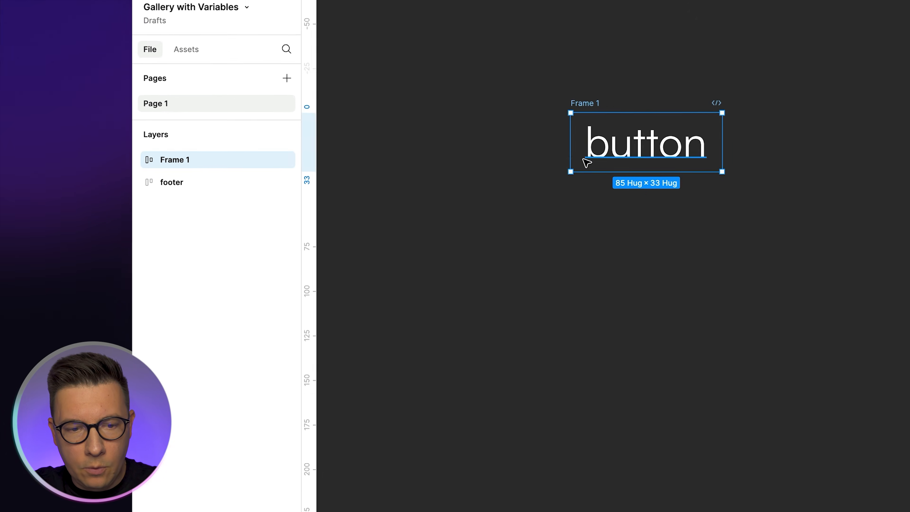
pyautogui.click(180, 148)
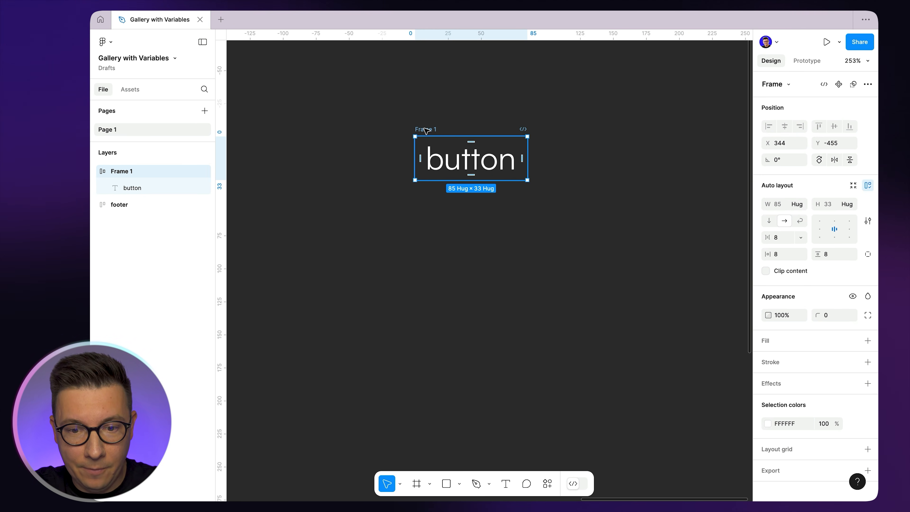
# - Set the frame's horizontal padding to 40 and vertical padding to 24, and move the frame to about X 323, Y -424
pyautogui.scroll(-1, 791, 385)
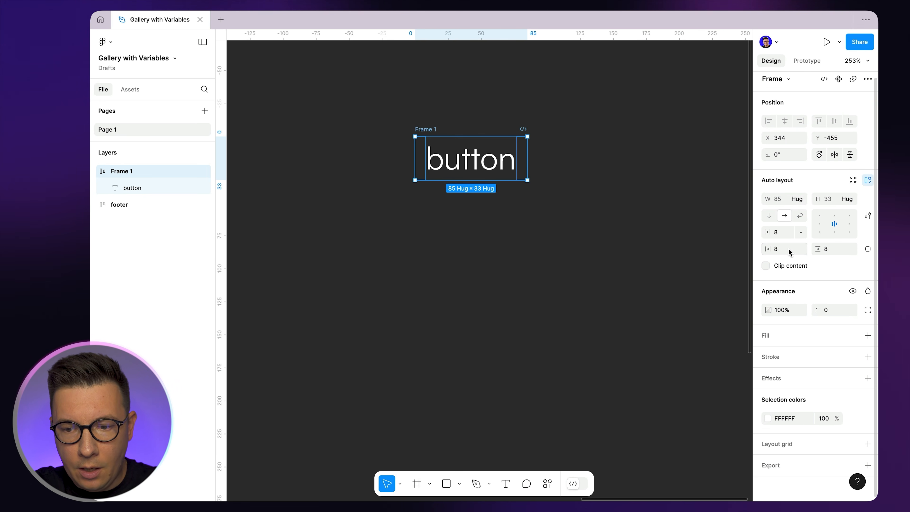
pyautogui.write('40')
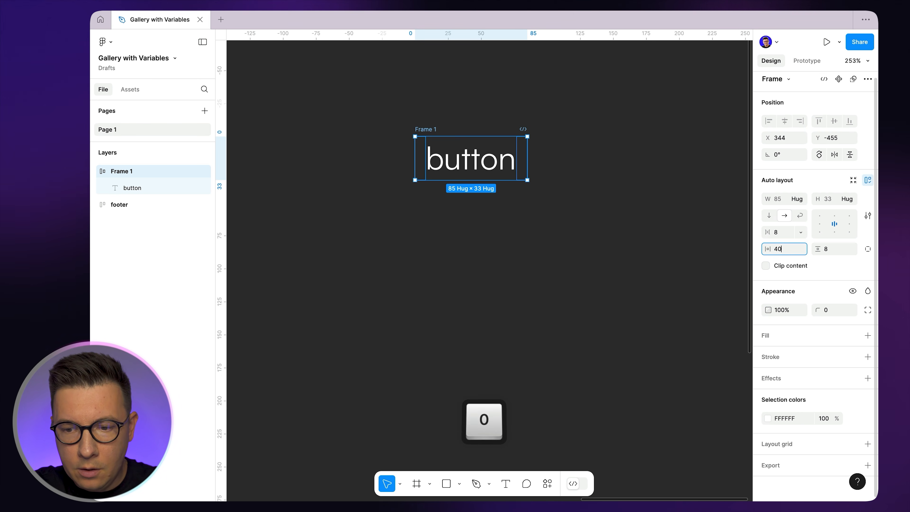
pyautogui.click(832, 249)
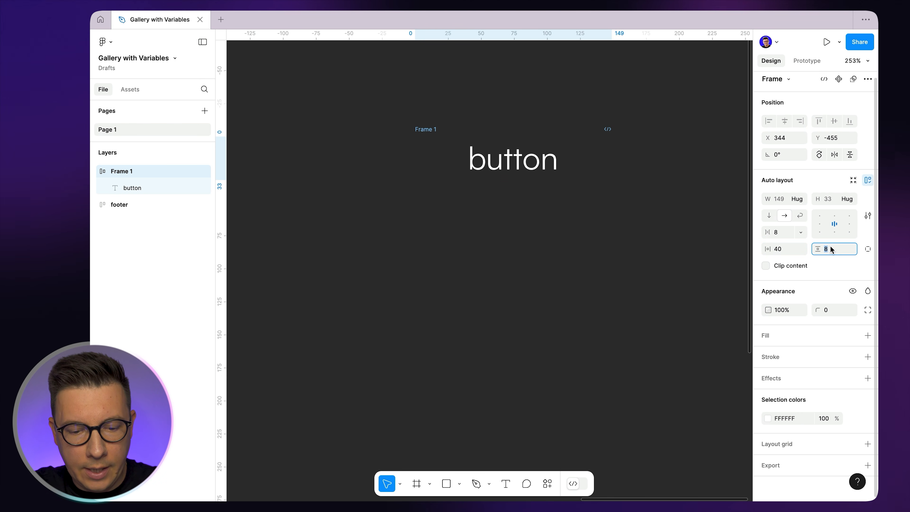
pyautogui.write('24')
pyautogui.press('Return')
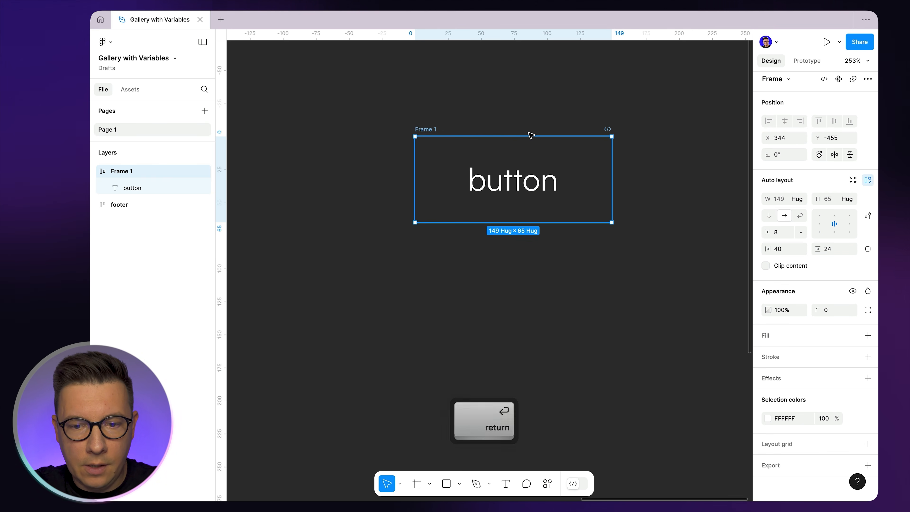
pyautogui.scroll(-5, 444, 129)
pyautogui.moveTo(437, 126); pyautogui.dragTo(423, 147)
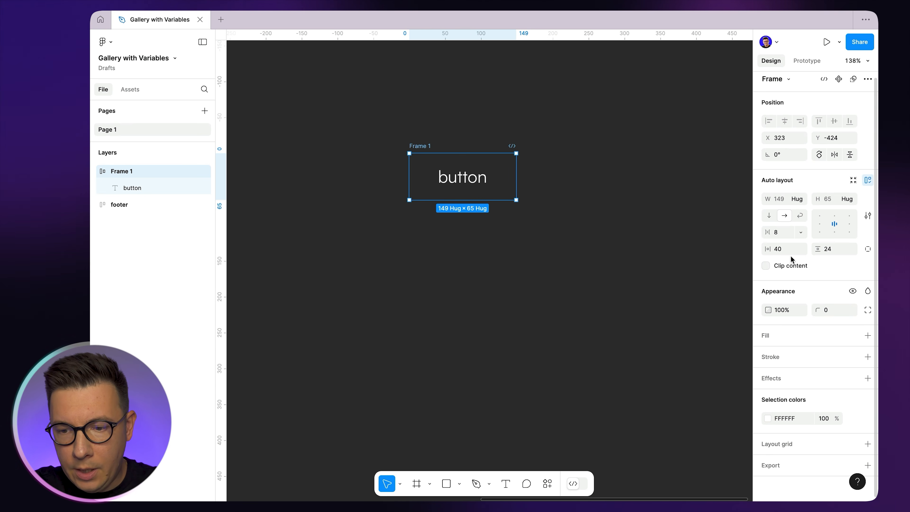
# - Add a white fill to the button frame and change its text colour to dark hex 171717
pyautogui.click(868, 335)
pyautogui.click(462, 180)
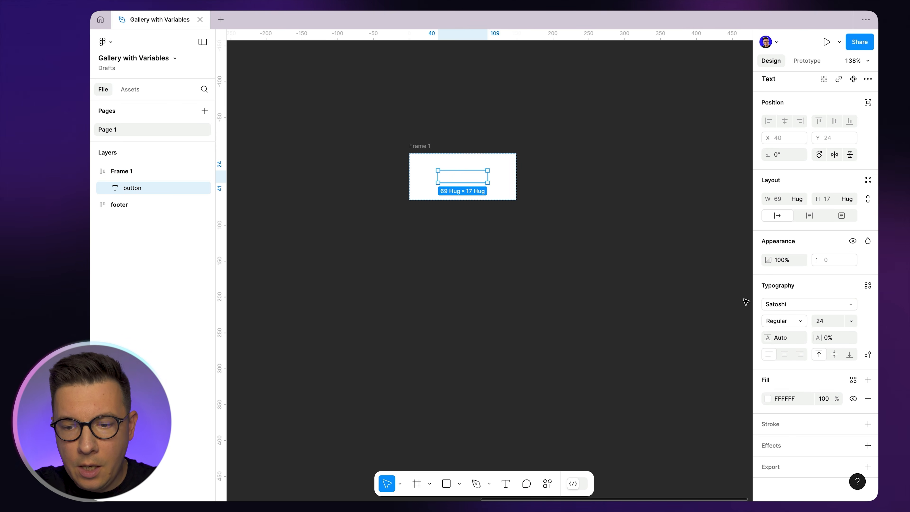
pyautogui.click(767, 399)
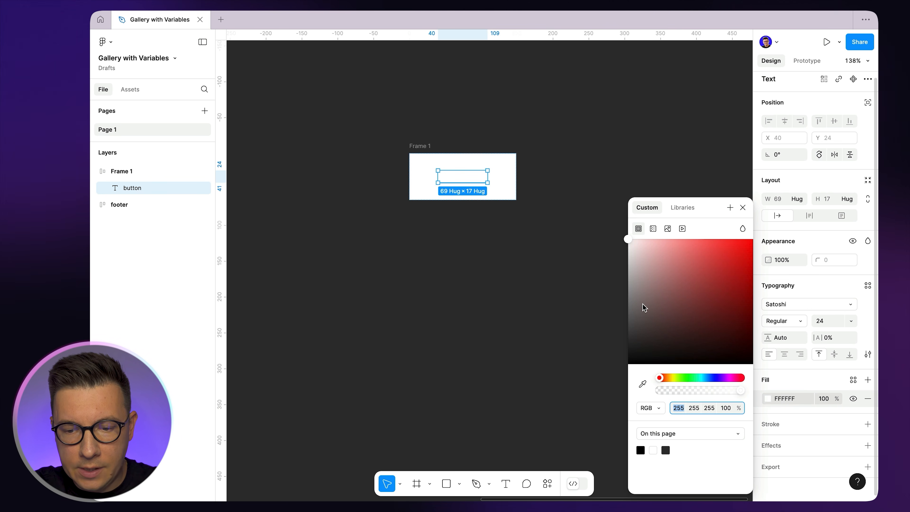
pyautogui.moveTo(637, 317); pyautogui.dragTo(628, 355)
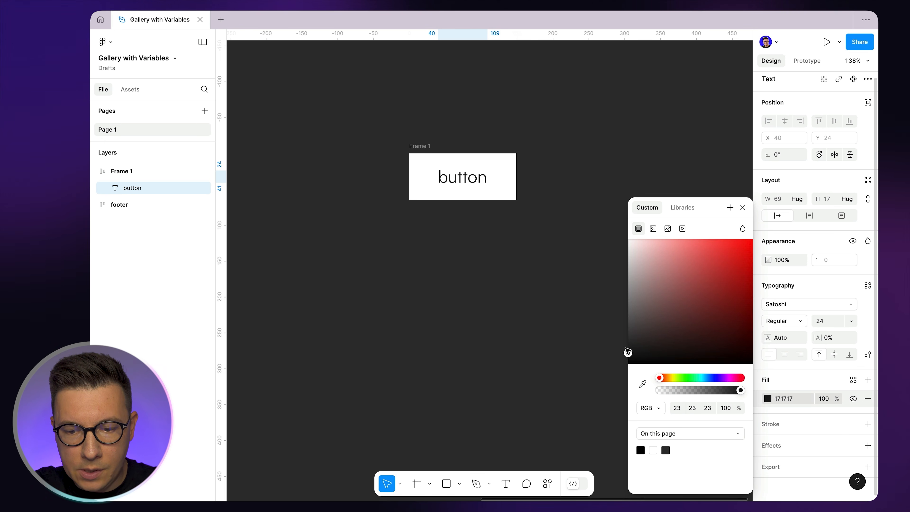
pyautogui.click(656, 410)
pyautogui.click(661, 395)
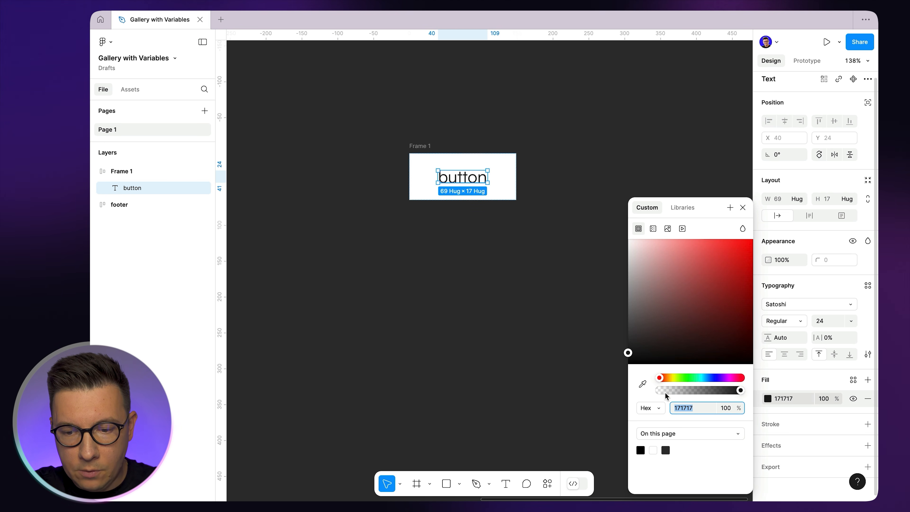
pyautogui.click(567, 303)
# - Give the button frame a corner radius of 1000 and shift it slightly to X 325, Y -419
pyautogui.click(423, 147)
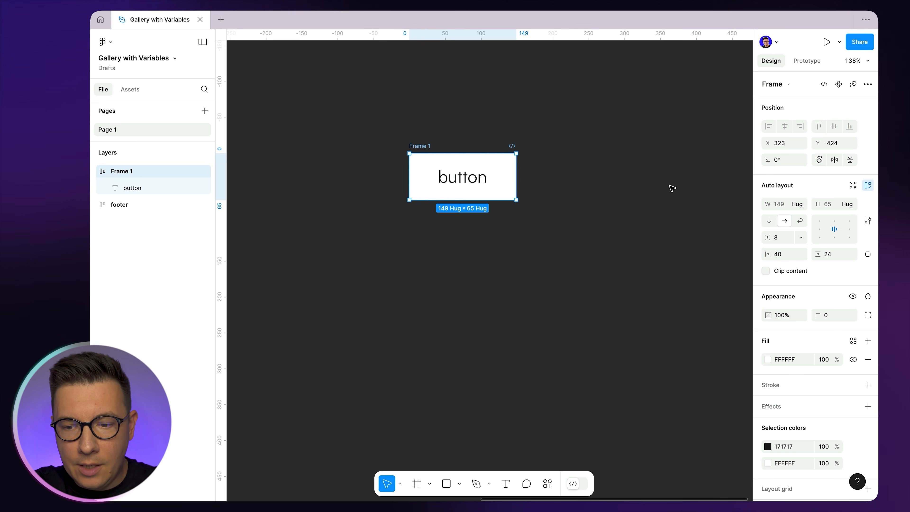
pyautogui.click(838, 319)
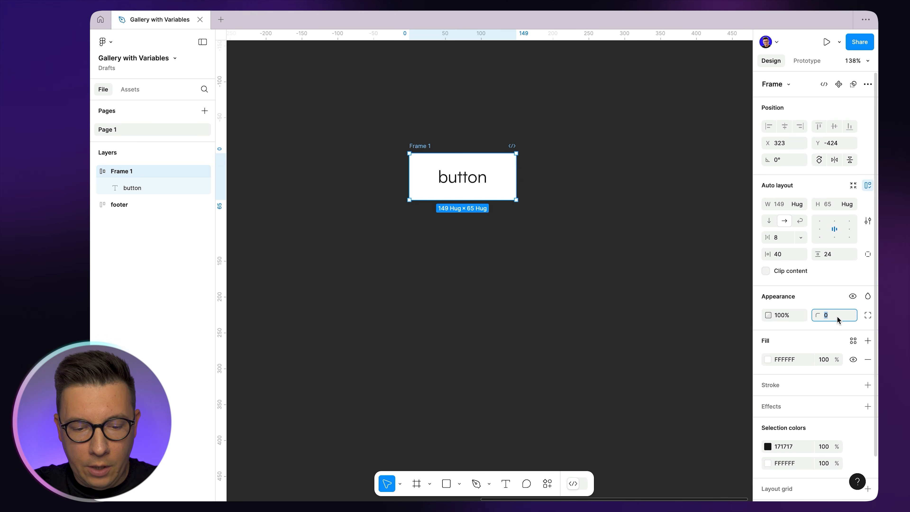
pyautogui.write('1')
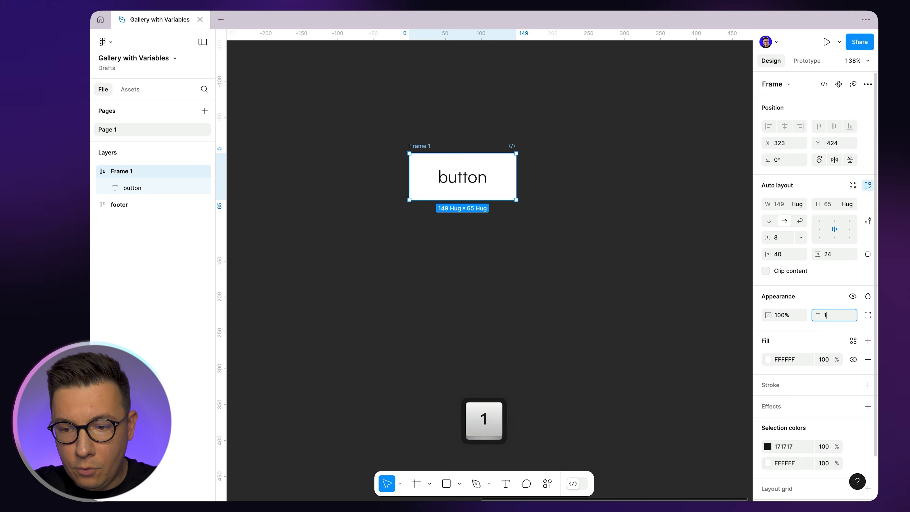
pyautogui.write('000')
pyautogui.press('Return')
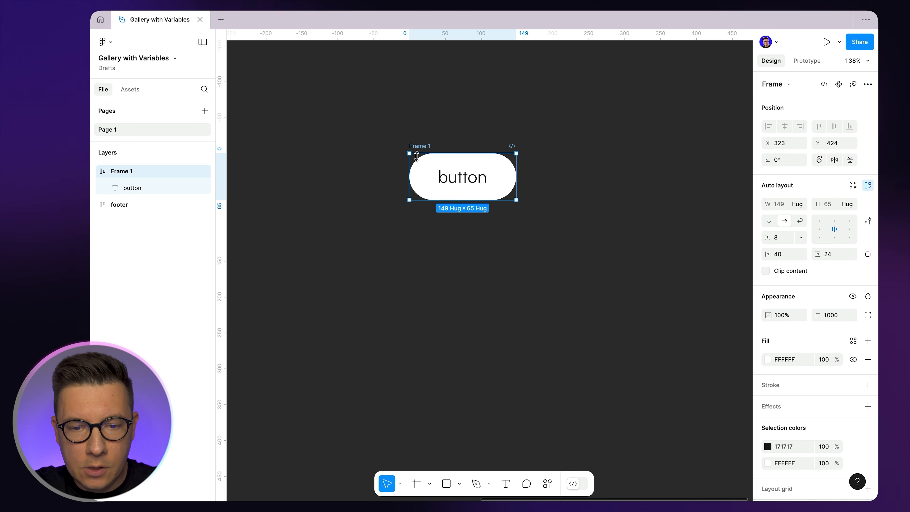
pyautogui.moveTo(421, 148); pyautogui.dragTo(423, 152)
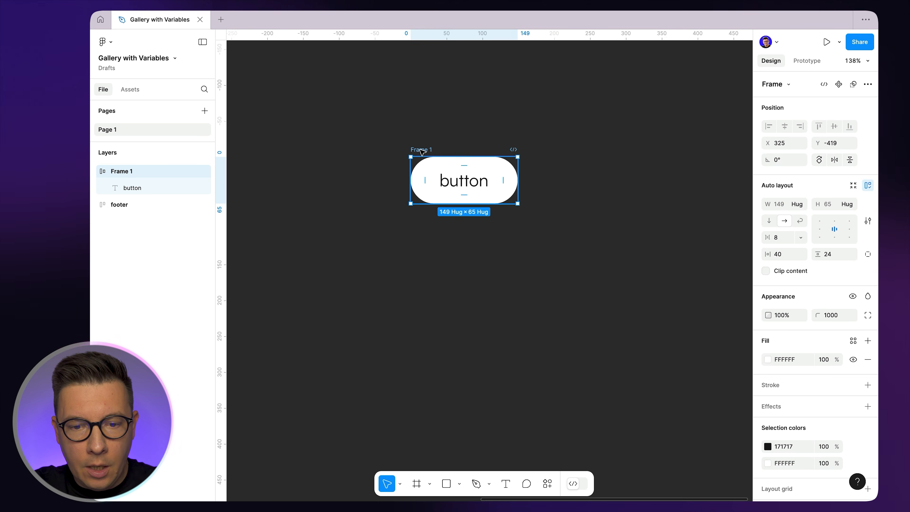
# - Rename the button frame as button/default
pyautogui.doubleClick(421, 150)
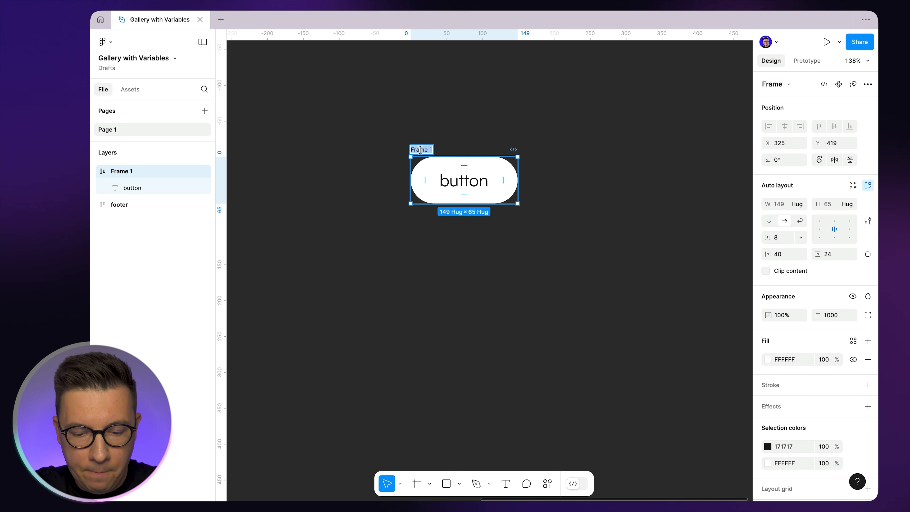
pyautogui.write('buy')
pyautogui.press('BackSpace')
pyautogui.write('tton/')
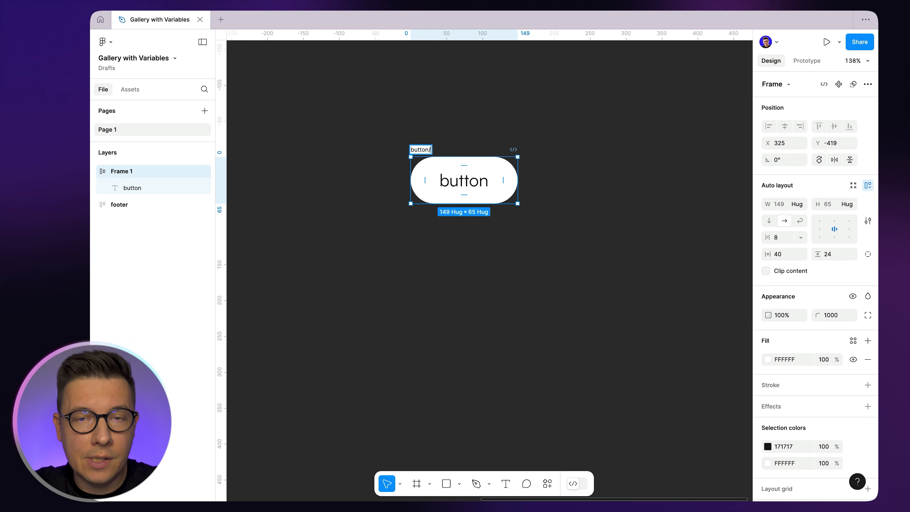
pyautogui.write('default')
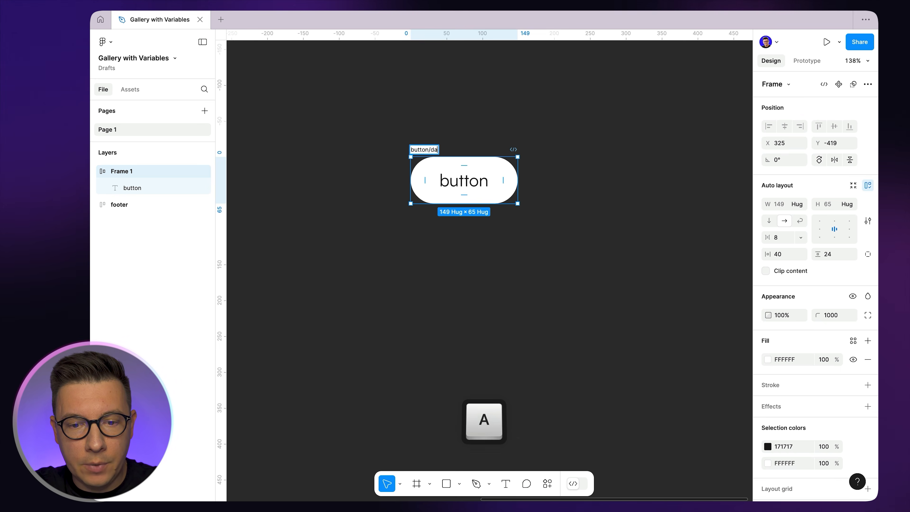
pyautogui.click(439, 152)
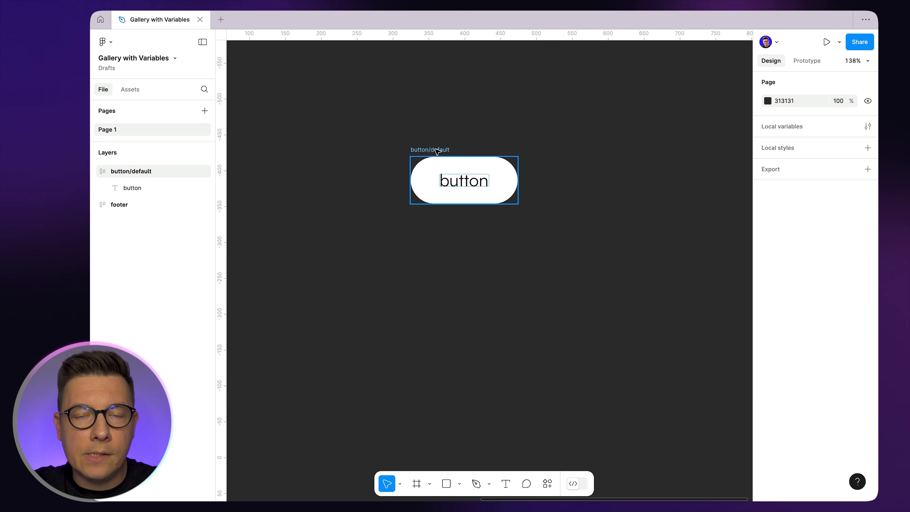
# - Duplicate the button directly below the original at Y -319 and fill the copy with 171717
pyautogui.press('alt')
pyautogui.keyDown('alt'); pyautogui.moveTo(438, 149); pyautogui.dragTo(438, 222); pyautogui.keyUp('alt')
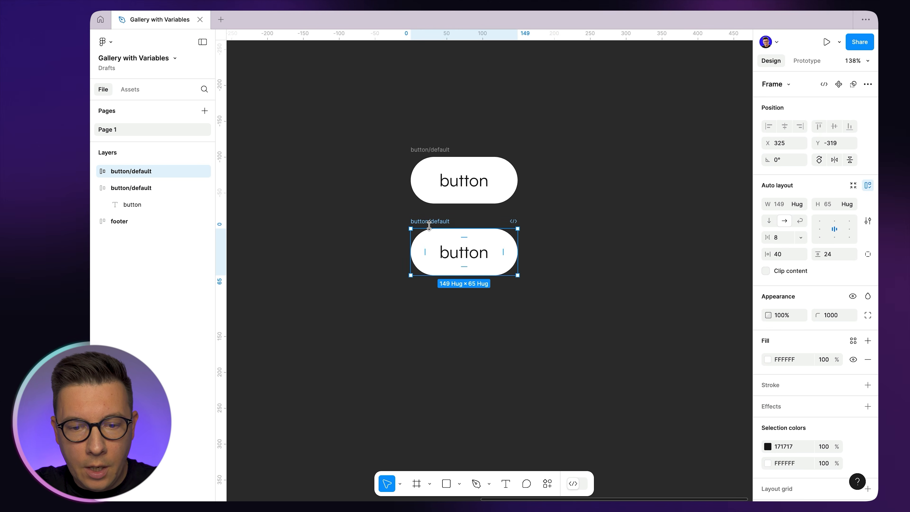
pyautogui.click(768, 360)
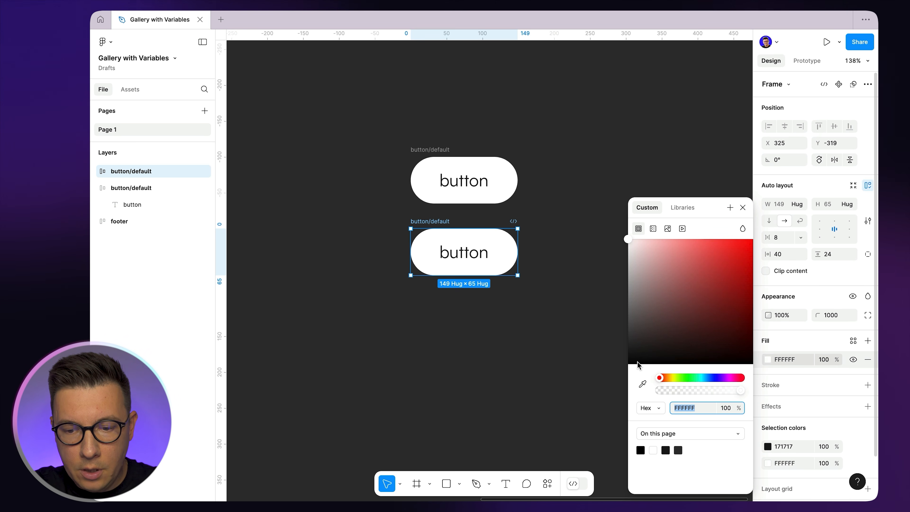
pyautogui.click(669, 451)
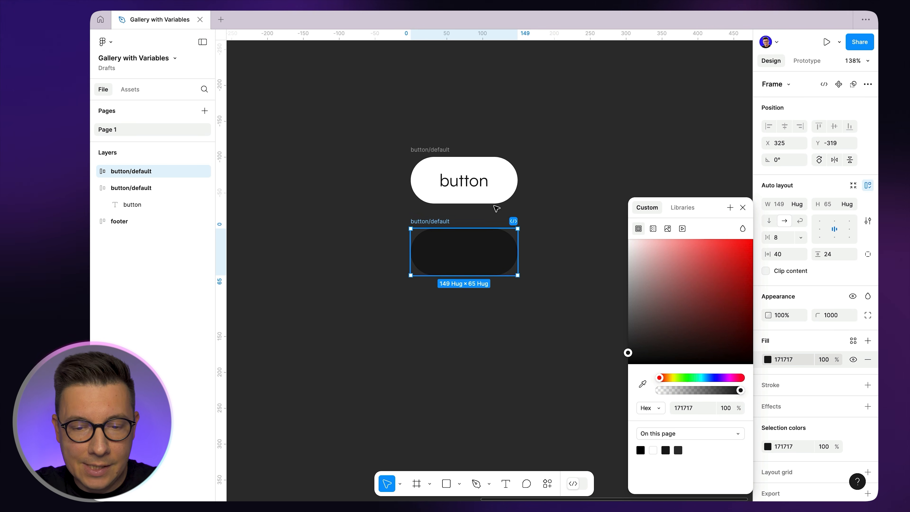
# - Change the text colour of the dark button copy to white from the page colours
pyautogui.doubleClick(466, 253)
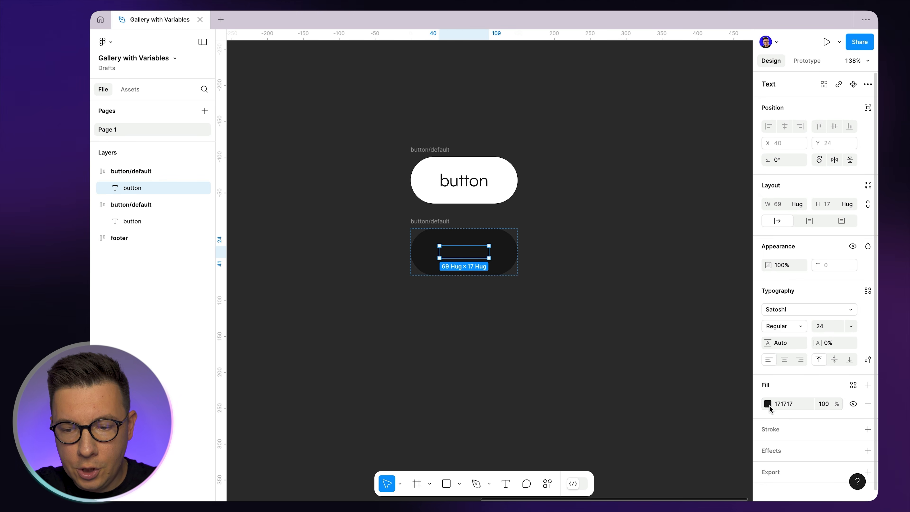
pyautogui.click(768, 404)
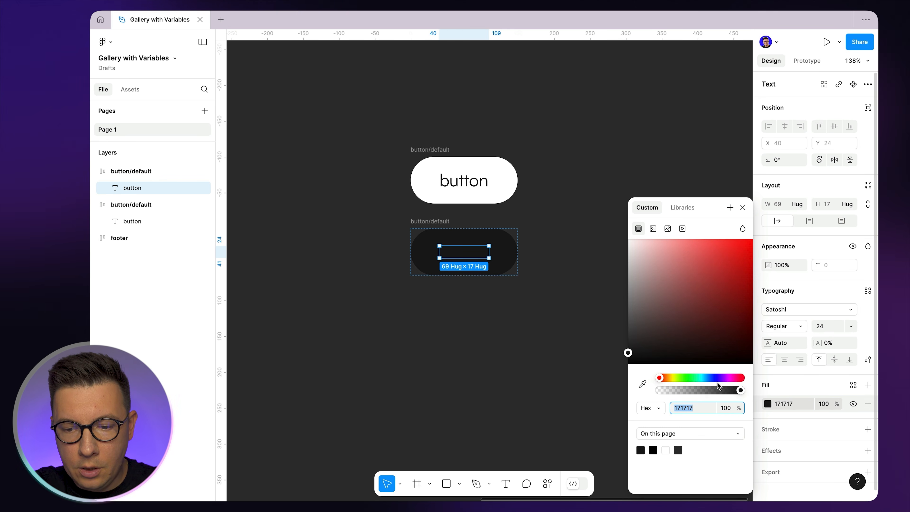
pyautogui.click(666, 451)
pyautogui.click(574, 220)
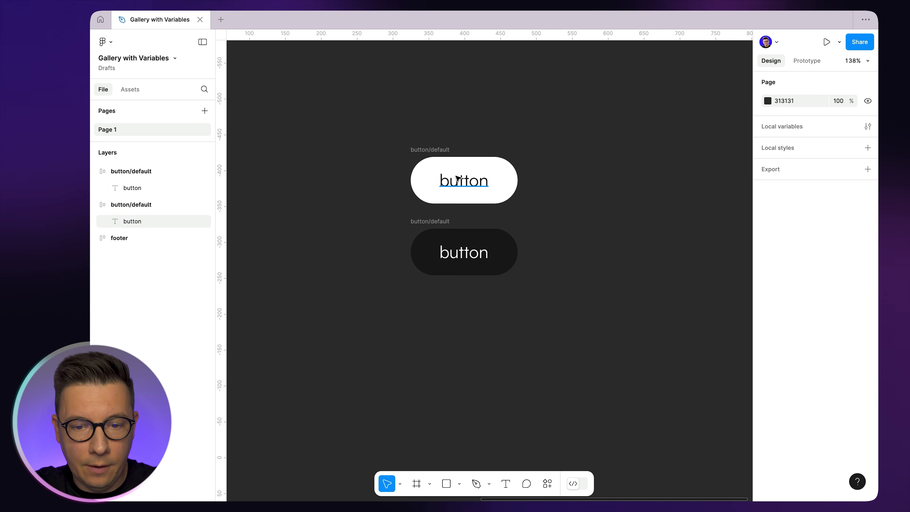
# - Compare the Standard and Cap height to baseline vertical trims on the white button's text, ending on Cap height to baseline
pyautogui.doubleClick(464, 181)
pyautogui.click(551, 169)
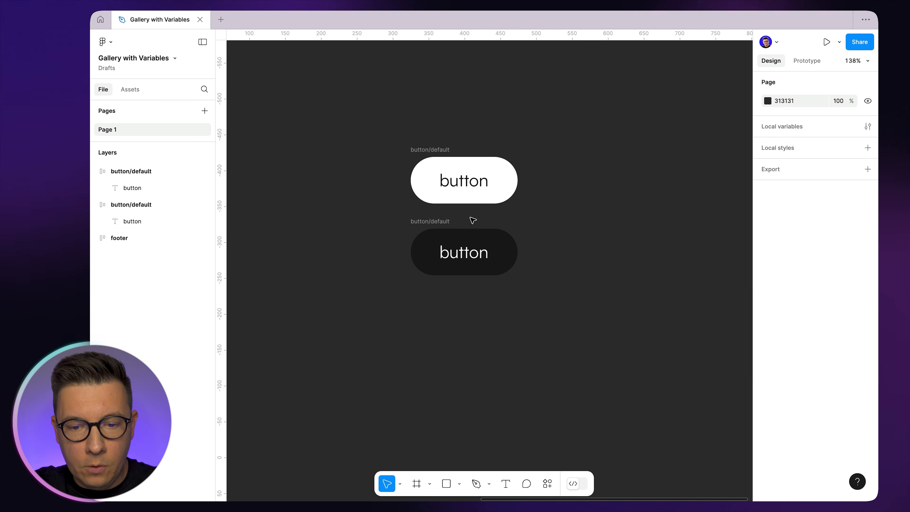
pyautogui.click(473, 181)
pyautogui.click(868, 359)
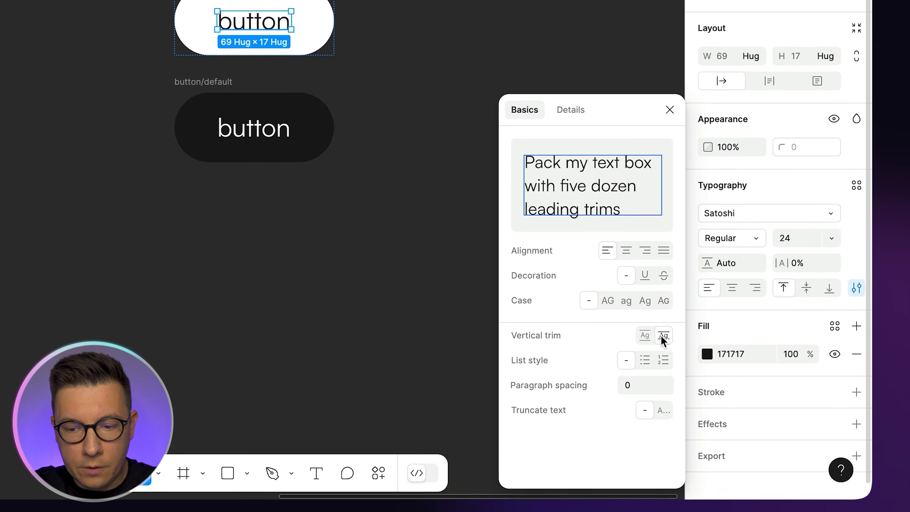
pyautogui.click(596, 301)
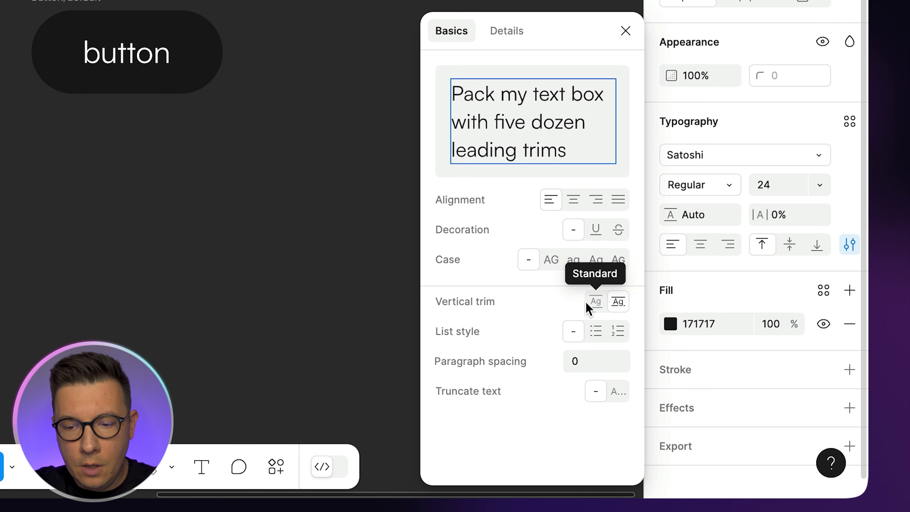
pyautogui.click(620, 300)
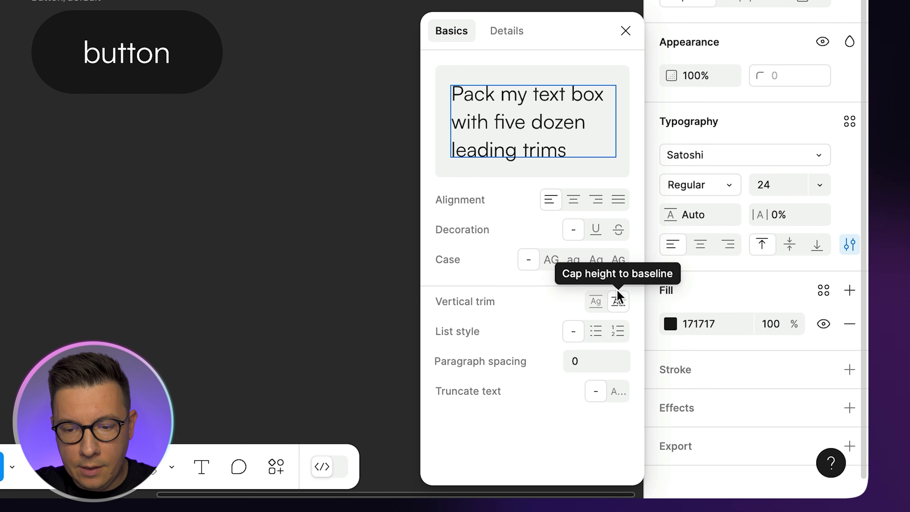
pyautogui.click(596, 301)
pyautogui.click(618, 301)
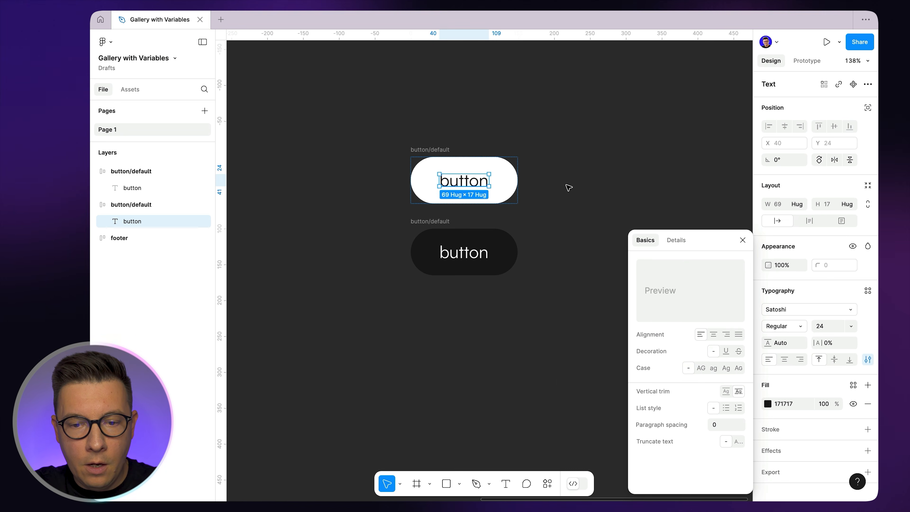
# - Rename the dark button frame as button/active
pyautogui.click(521, 138)
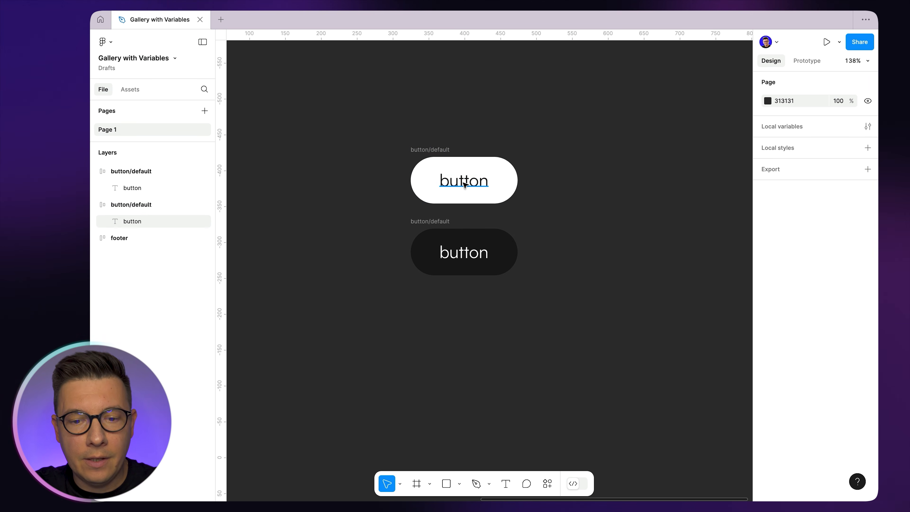
pyautogui.click(436, 223)
pyautogui.doubleClick(438, 223)
pyautogui.click(439, 222)
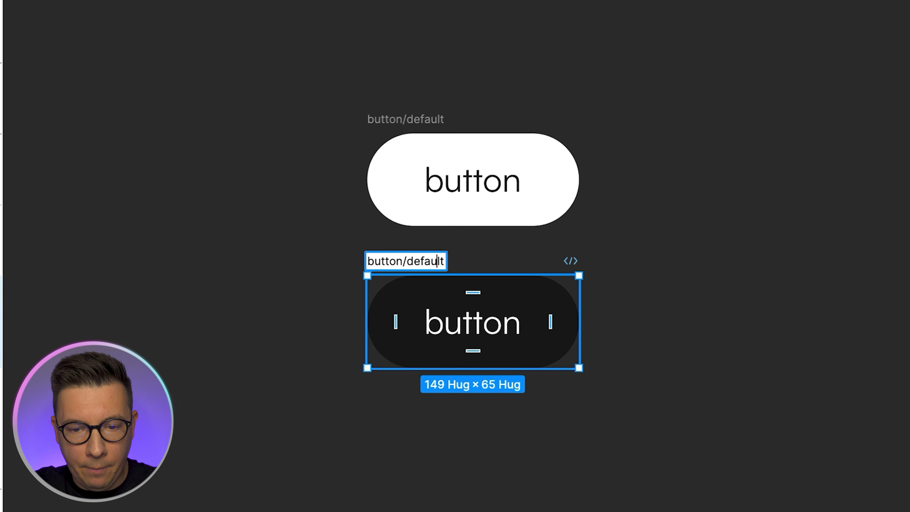
pyautogui.press('BackSpace')
pyautogui.press('BackSpace')
pyautogui.press('BackSpace')
pyautogui.press('BackSpace')
pyautogui.press('BackSpace')
pyautogui.press('BackSpace')
pyautogui.press('BackSpace')
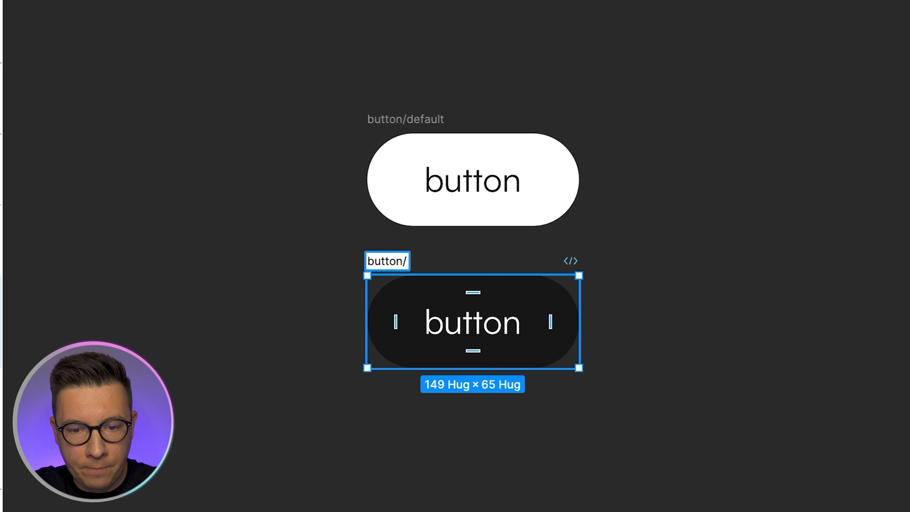
pyautogui.write('active')
pyautogui.press('Return')
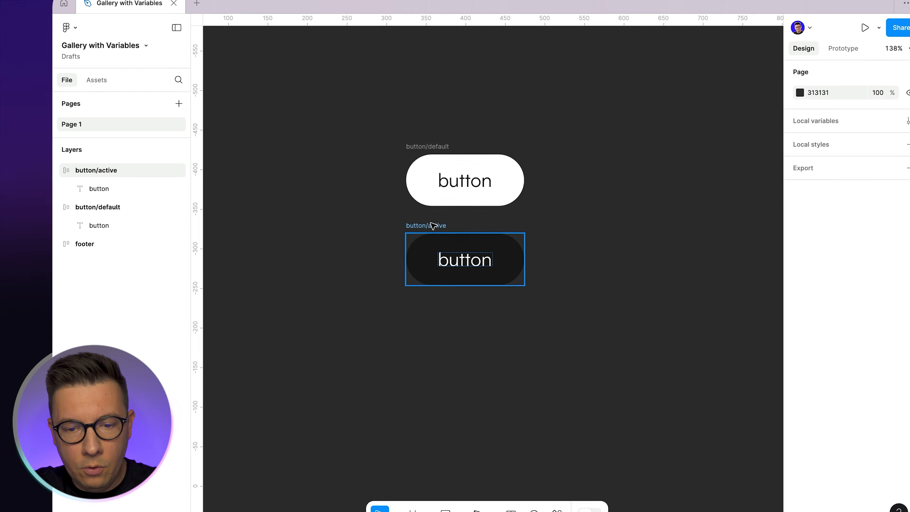
pyautogui.click(608, 144)
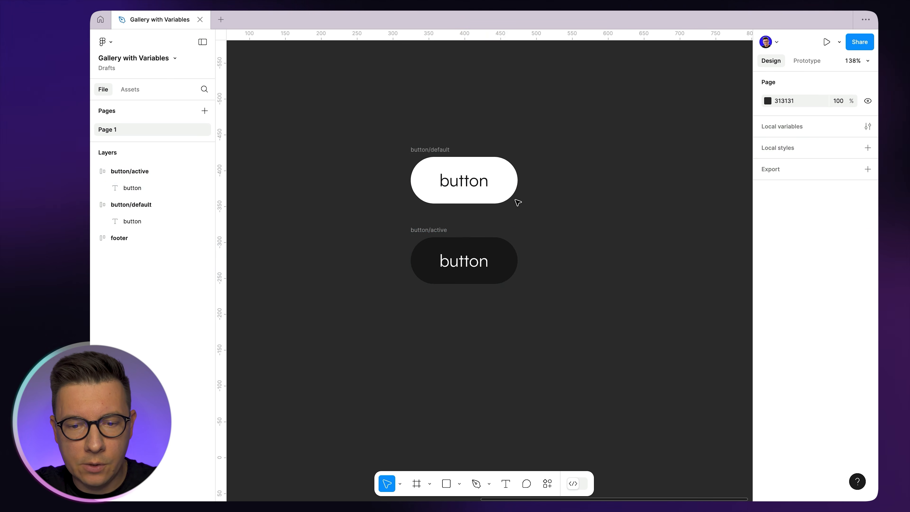
# - Combine the default and active button frames into a component set and move the set to X 288, Y -436
pyautogui.moveTo(379, 120); pyautogui.dragTo(568, 331)
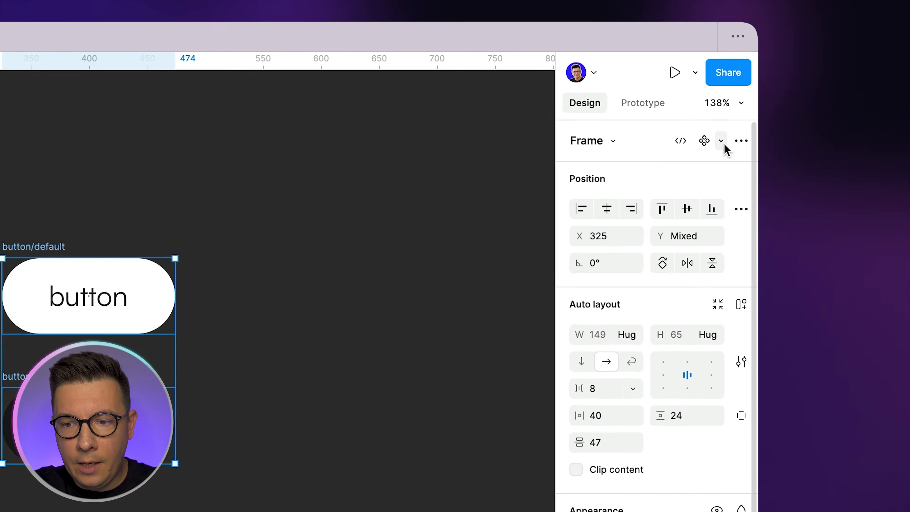
pyautogui.click(855, 84)
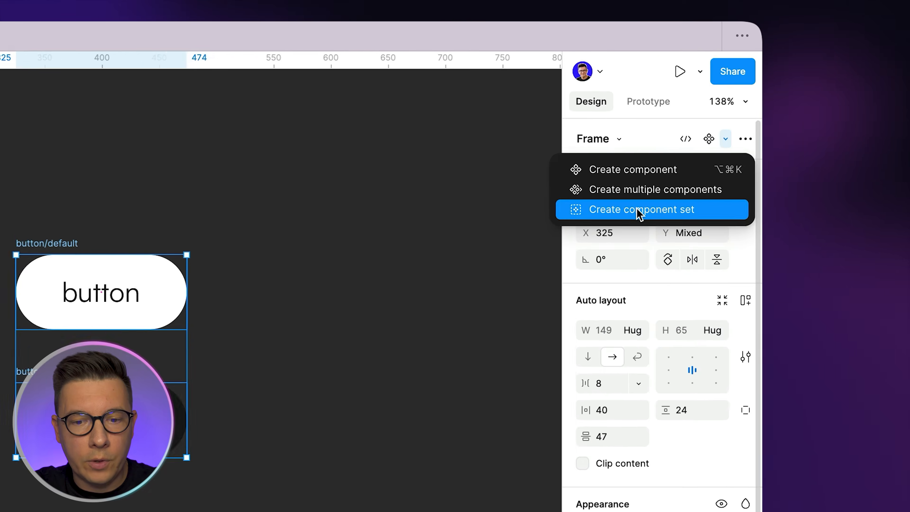
pyautogui.click(502, 255)
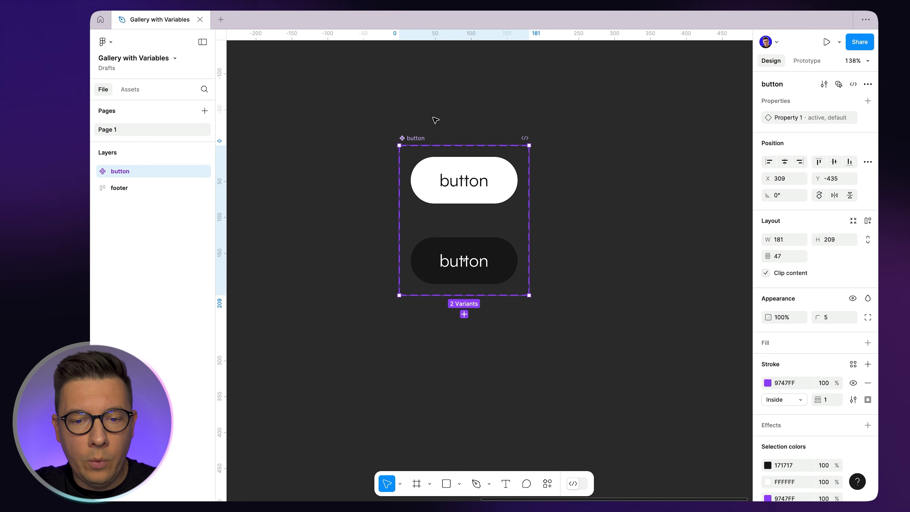
pyautogui.moveTo(416, 139)
pyautogui.mouseDown()
pyautogui.moveTo(388, 138)
pyautogui.moveTo(401, 139)
pyautogui.mouseUp()
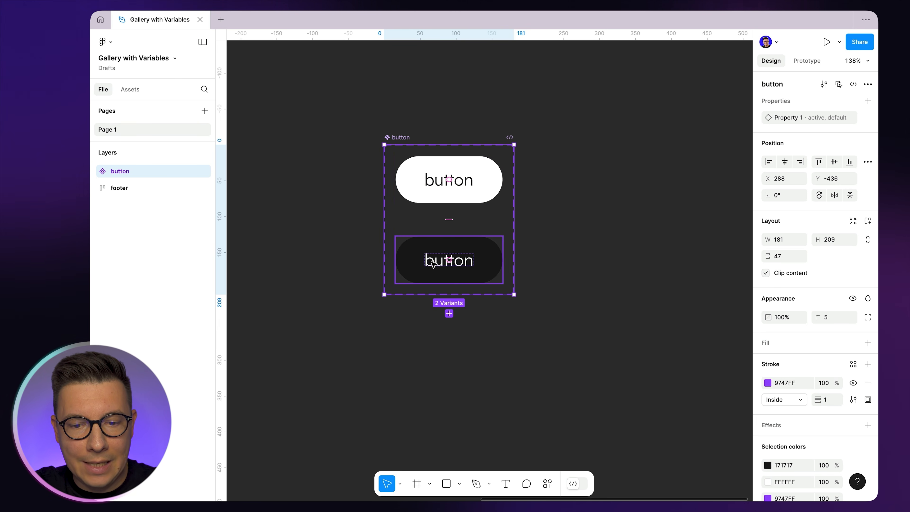
# - Copy the default variant out of the component set as an instance placed beside it at X 694, Y -419
pyautogui.scroll(-5, 576, 193)
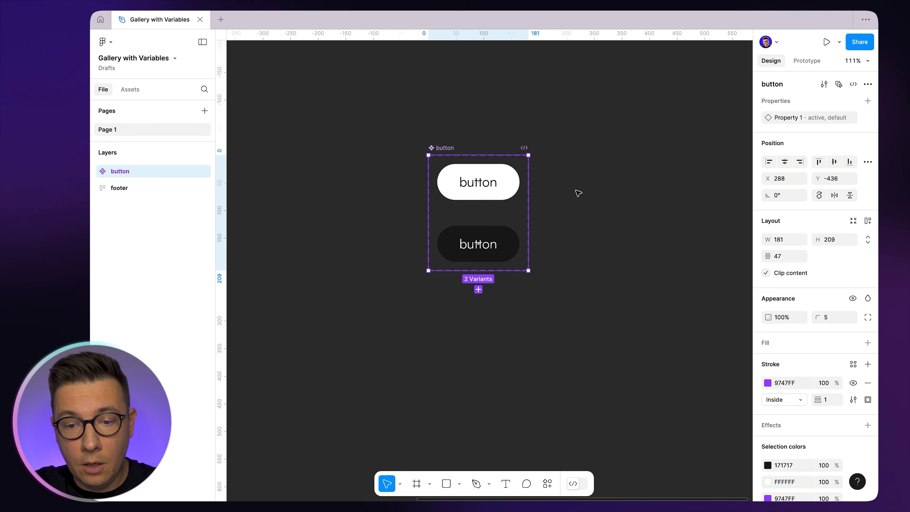
pyautogui.click(549, 102)
pyautogui.hscroll(5, 549, 101)
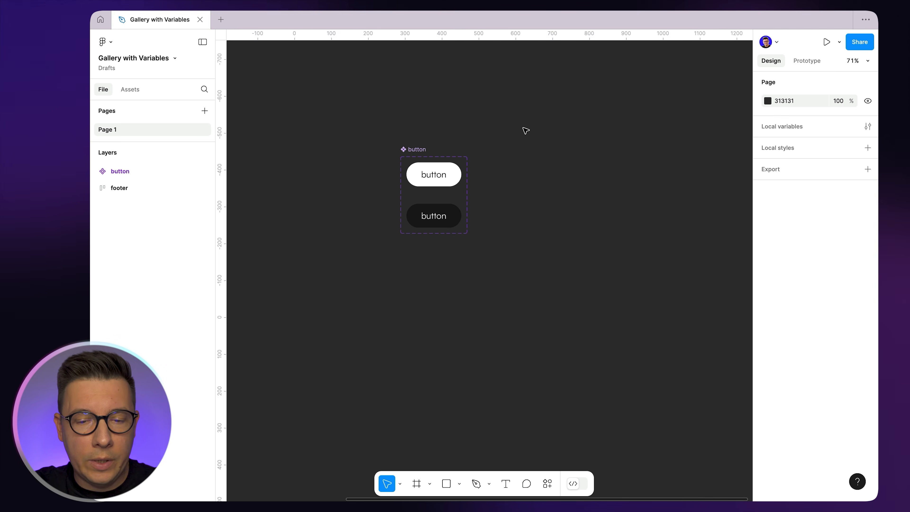
pyautogui.click(357, 200)
pyautogui.press('alt')
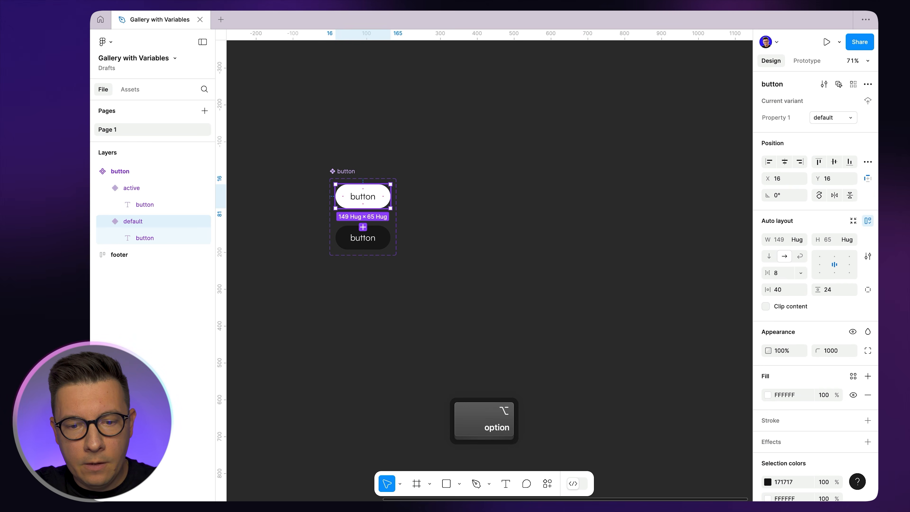
pyautogui.hscroll(-3, 356, 201)
pyautogui.hscroll(2, 356, 201)
pyautogui.click(447, 156)
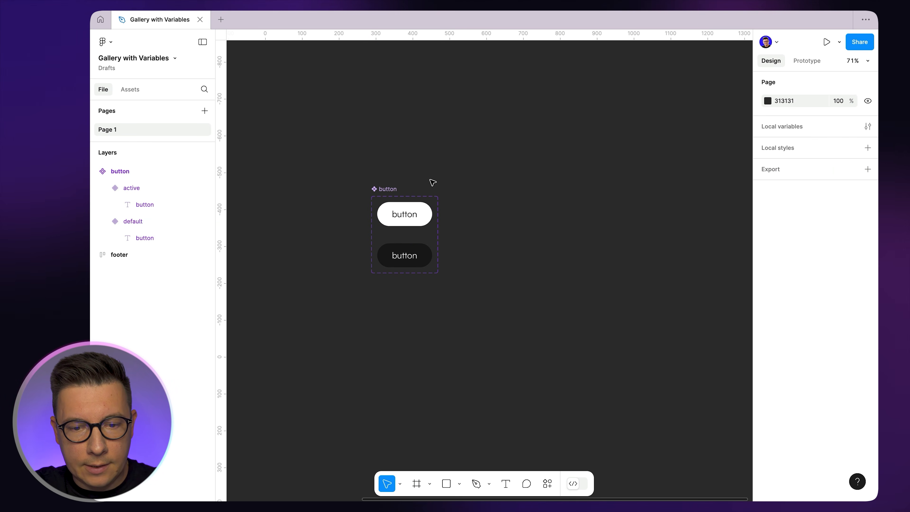
pyautogui.click(395, 218)
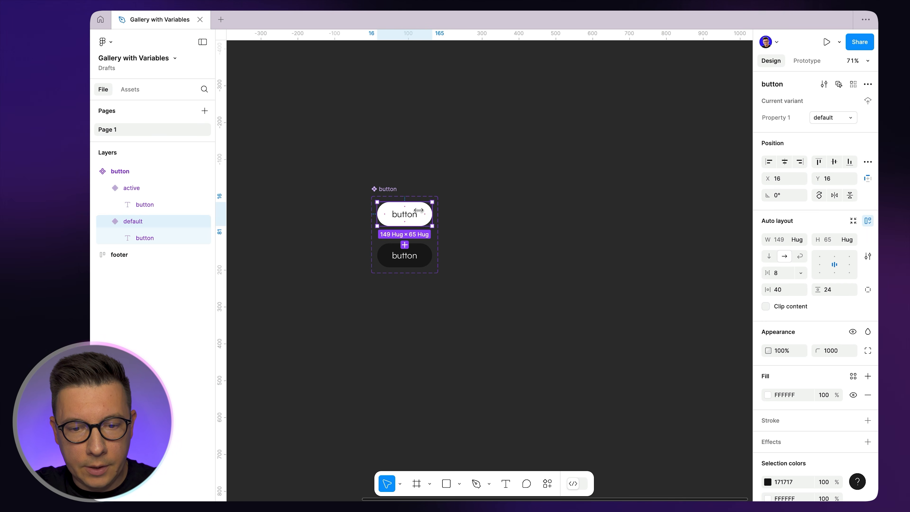
pyautogui.press('alt')
pyautogui.moveTo(390, 220); pyautogui.dragTo(534, 220)
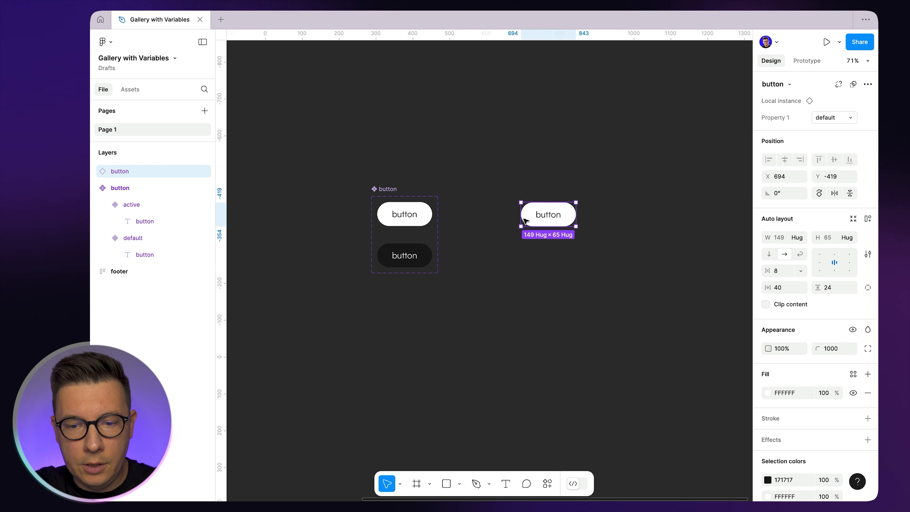
# - Insert a second button instance from the local assets, in line with the first instance and just after it
pyautogui.hscroll(3, 573, 193)
pyautogui.click(130, 89)
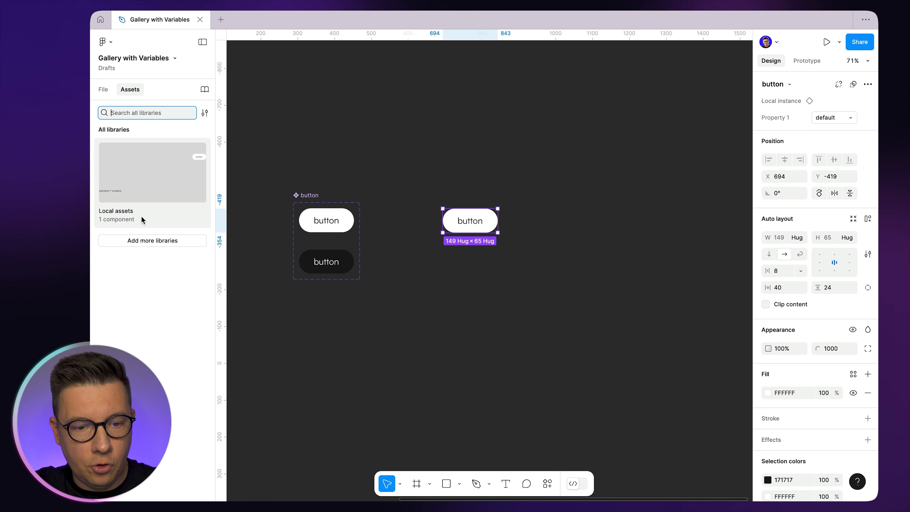
pyautogui.click(146, 171)
pyautogui.moveTo(122, 163); pyautogui.dragTo(536, 219)
# - Change the label of the first button instance to All and the second to Abstract
pyautogui.doubleClick(470, 223)
pyautogui.doubleClick(468, 222)
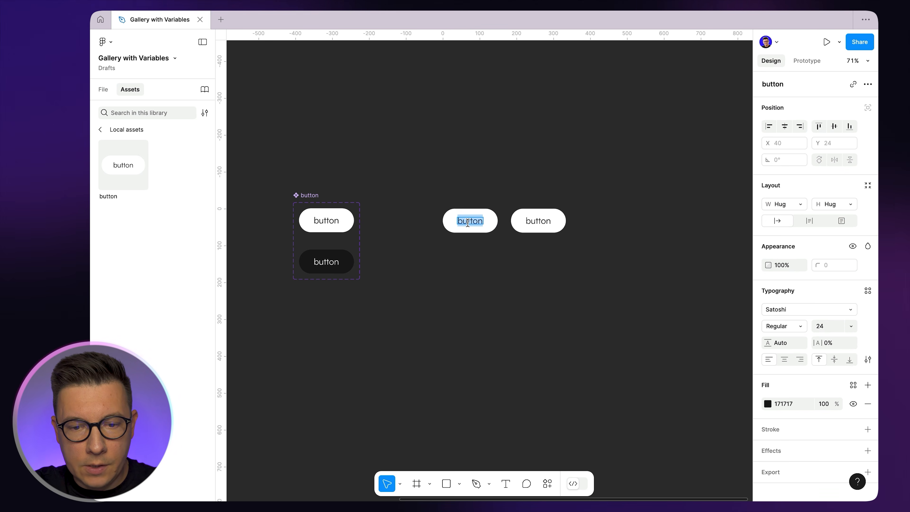
pyautogui.write('All')
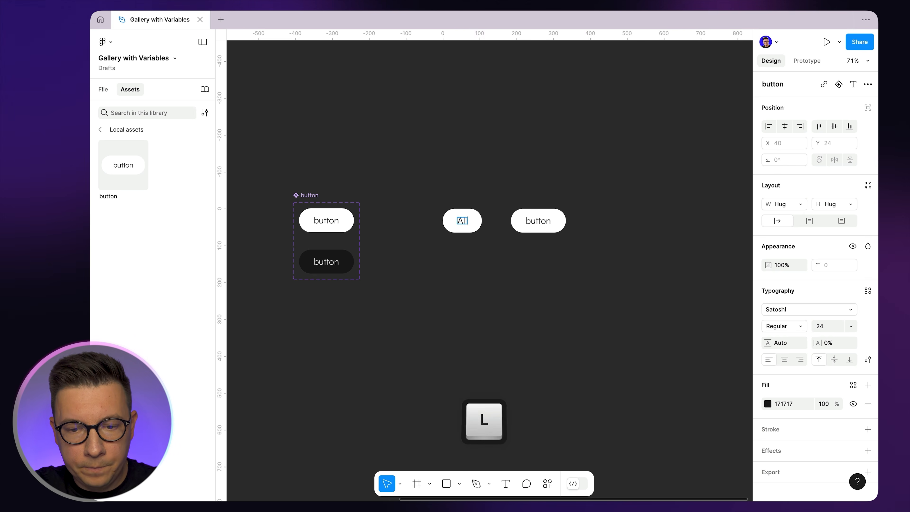
pyautogui.doubleClick(546, 220)
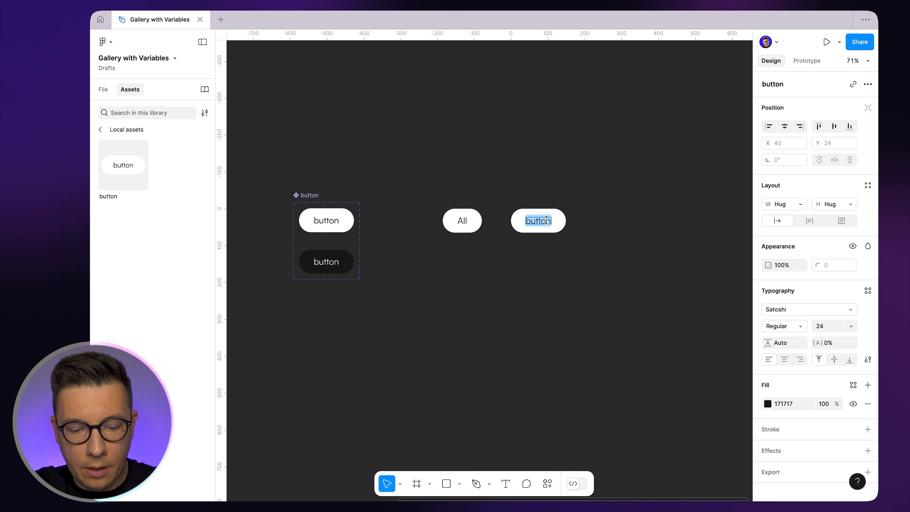
pyautogui.write('Abstract')
pyautogui.click(516, 177)
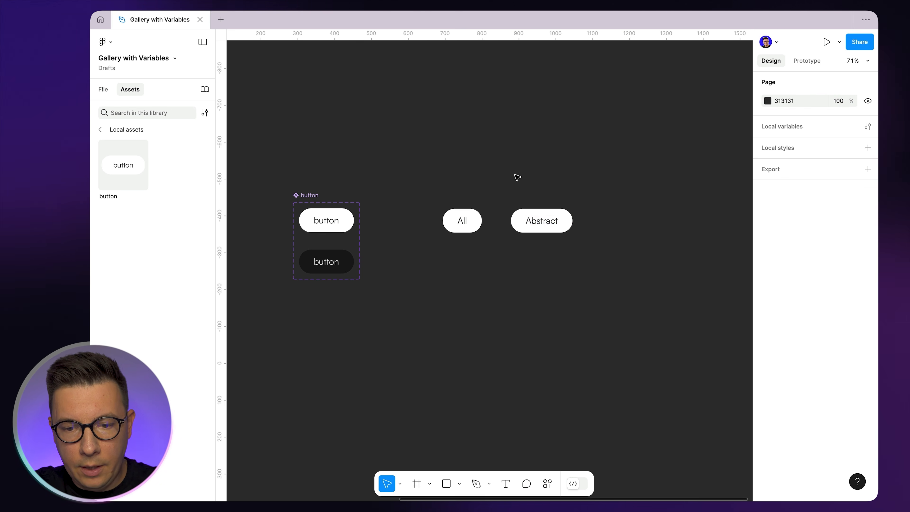
# - Duplicate the Abstract button and place the copy beside it at X 1094, Y -419
pyautogui.click(519, 222)
pyautogui.hscroll(3, 549, 185)
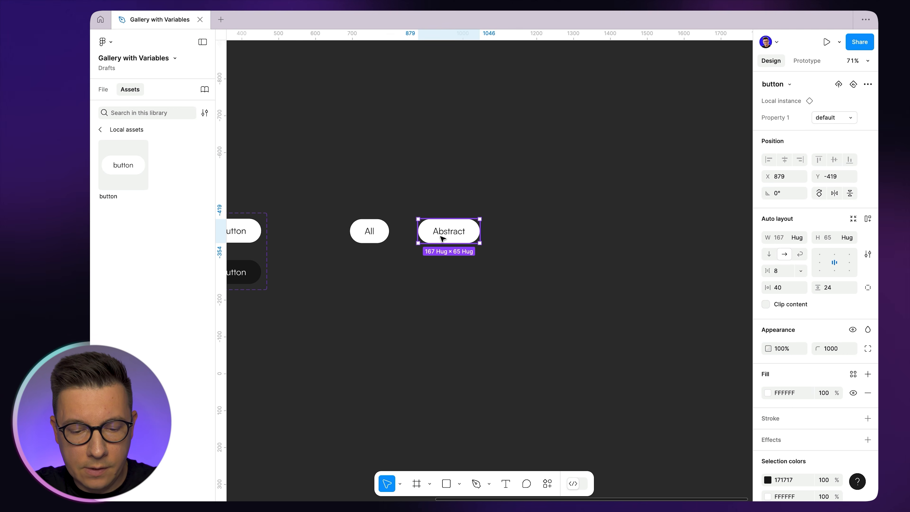
pyautogui.press('super+d')
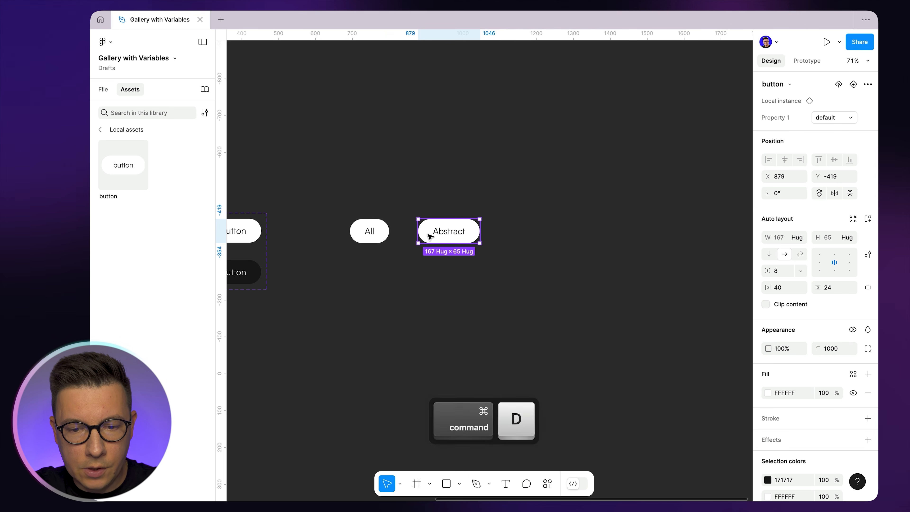
pyautogui.moveTo(448, 236); pyautogui.dragTo(528, 238)
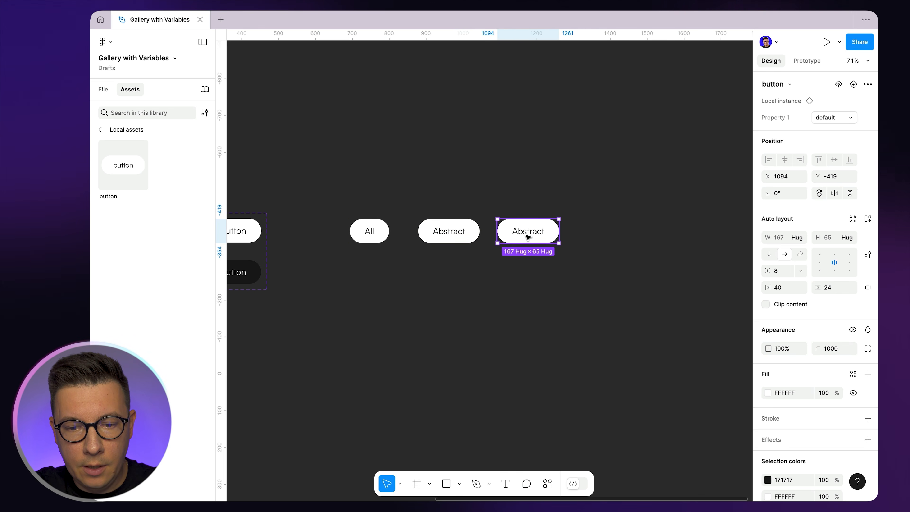
# - Move the All button closer to Abstract at X 751 and wrap the three buttons in a horizontal auto layout frame
pyautogui.moveTo(366, 238); pyautogui.dragTo(384, 235)
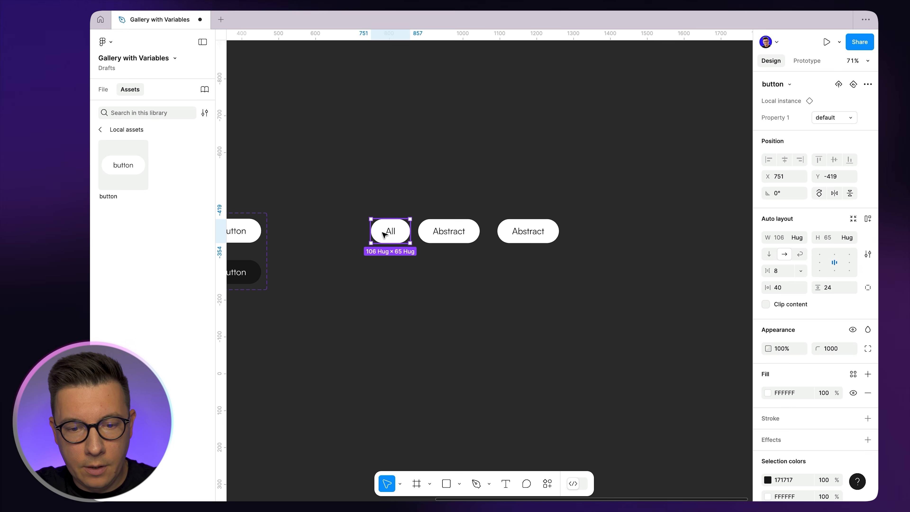
pyautogui.moveTo(350, 193); pyautogui.dragTo(602, 267)
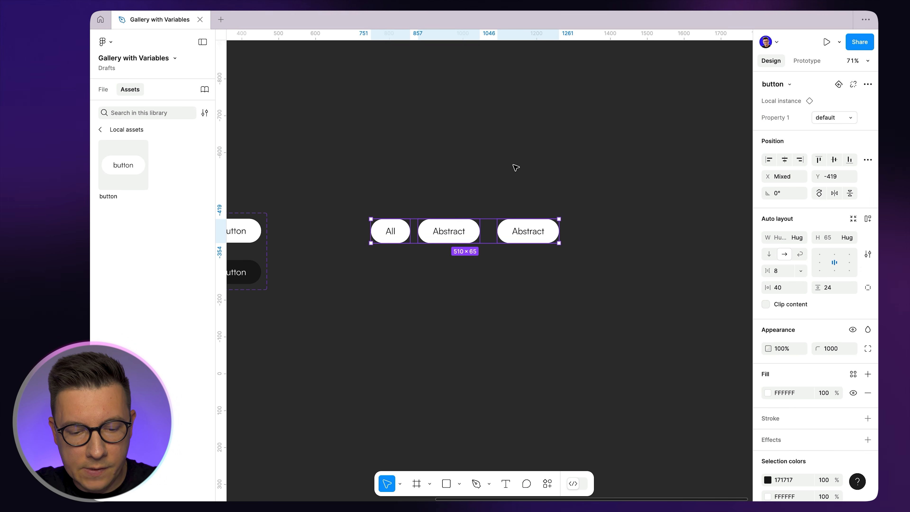
pyautogui.hotkey('shift', 'a')
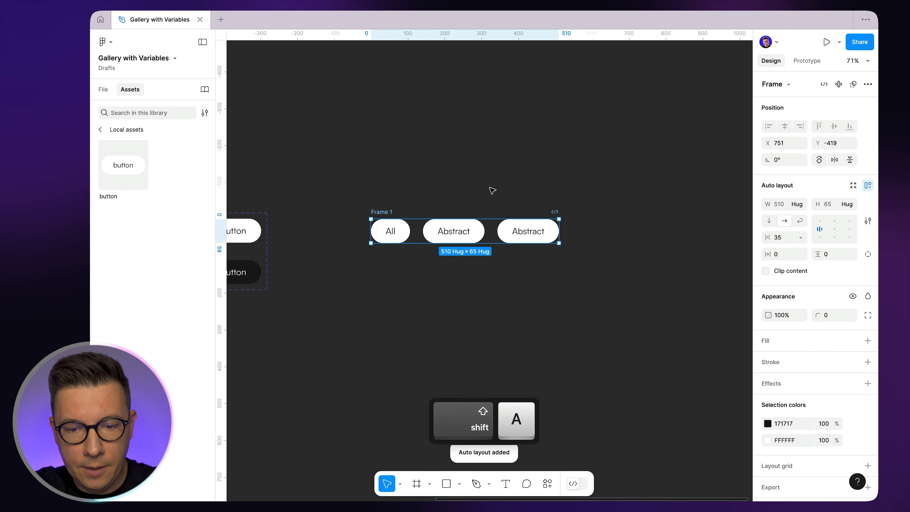
# - Duplicate the last Abstract button in the row and relabel the third button Nature and the fourth Portraits
pyautogui.click(519, 232)
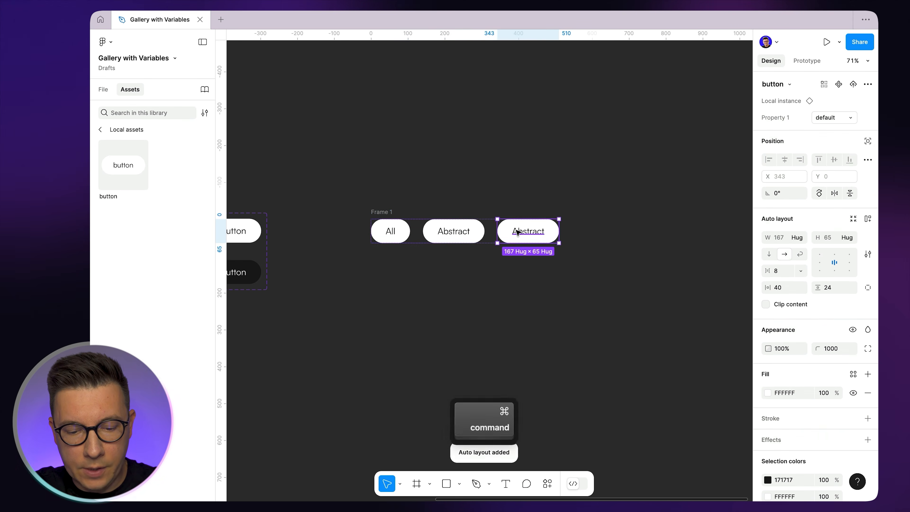
pyautogui.press('super+d')
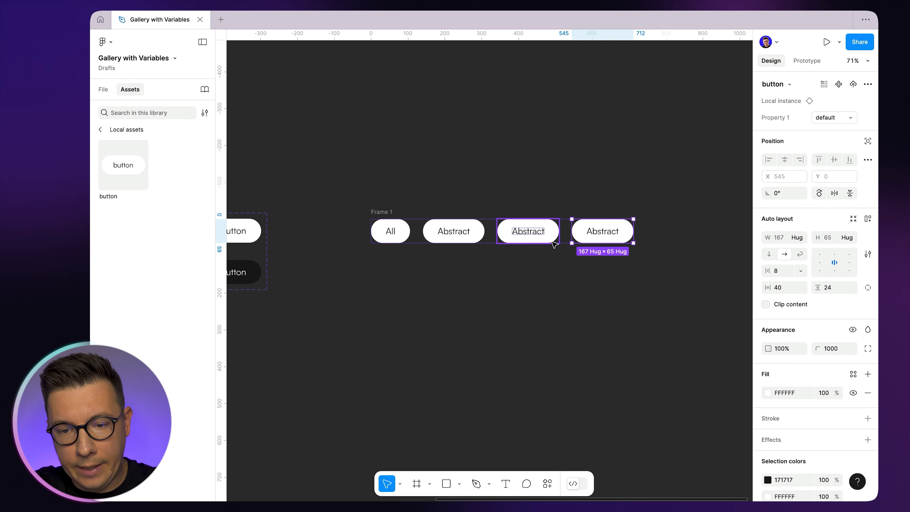
pyautogui.keyDown('super'); pyautogui.click(528, 232); pyautogui.keyUp('super')
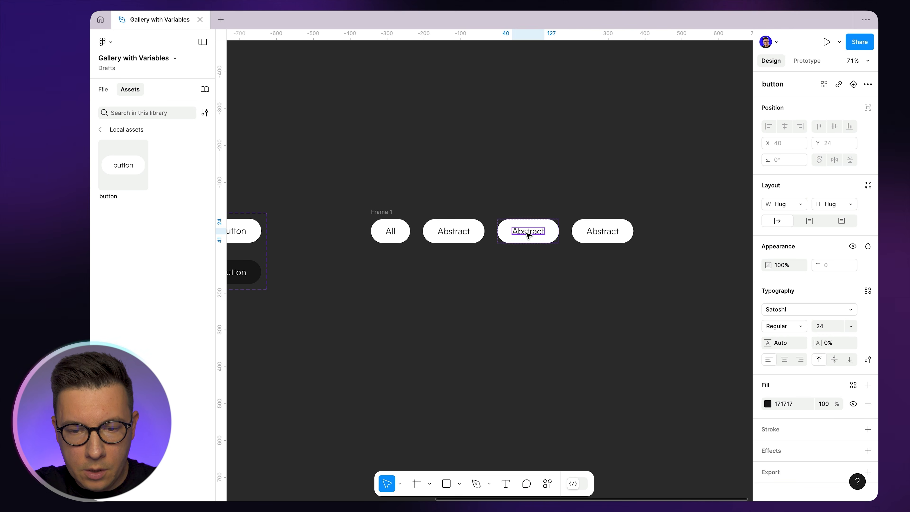
pyautogui.doubleClick(527, 233)
pyautogui.write('Nature')
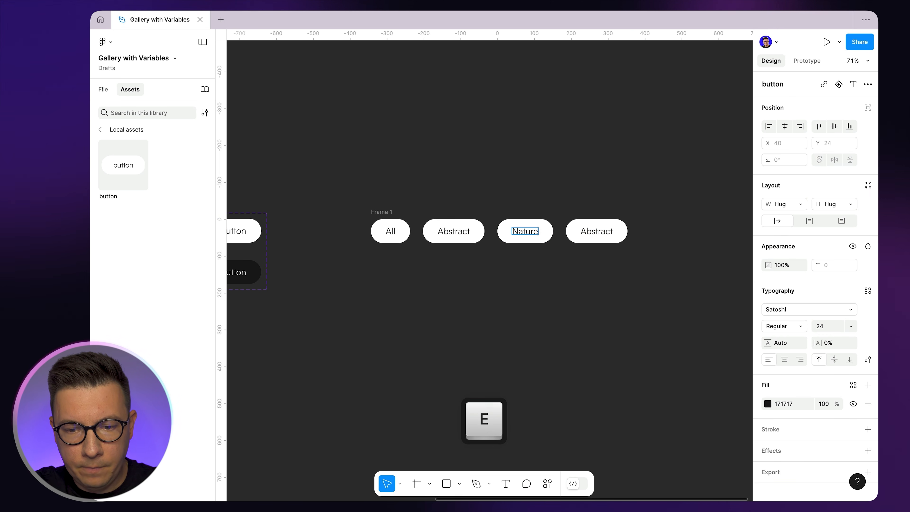
pyautogui.doubleClick(599, 233)
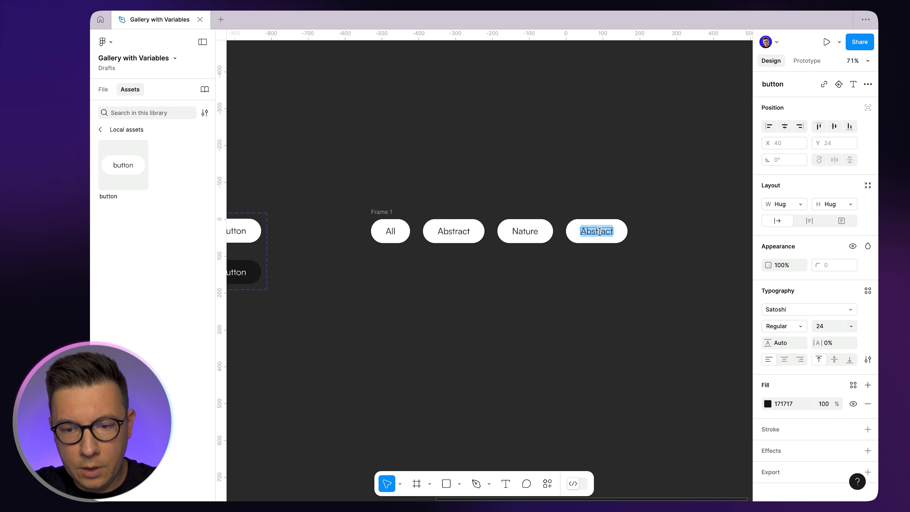
pyautogui.write('Portraits')
pyautogui.click(331, 225)
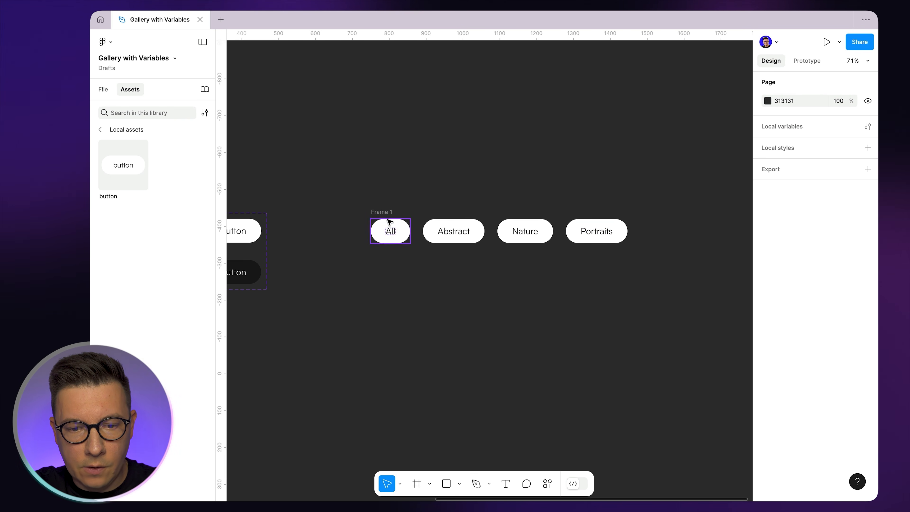
# - Set the gap between the buttons in the auto layout row to 24
pyautogui.click(382, 212)
pyautogui.hotkey('shift', 'a')
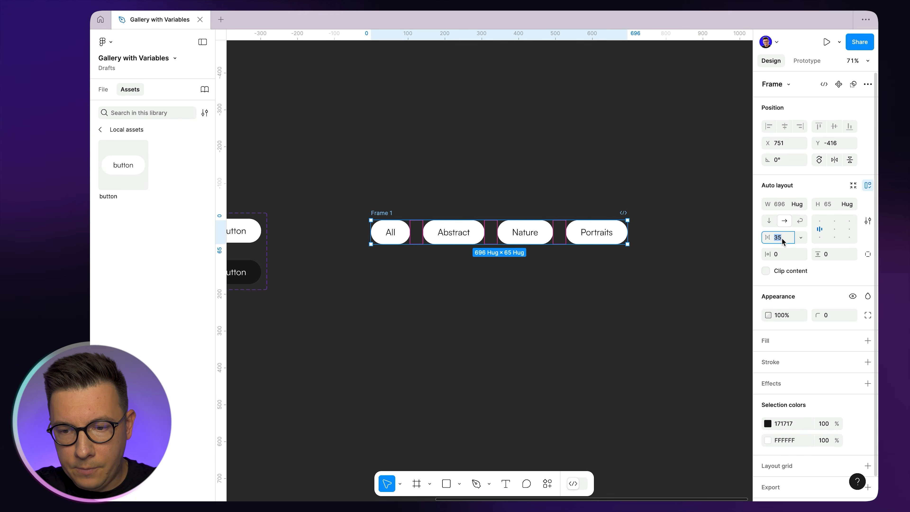
pyautogui.write('24')
pyautogui.press('Return')
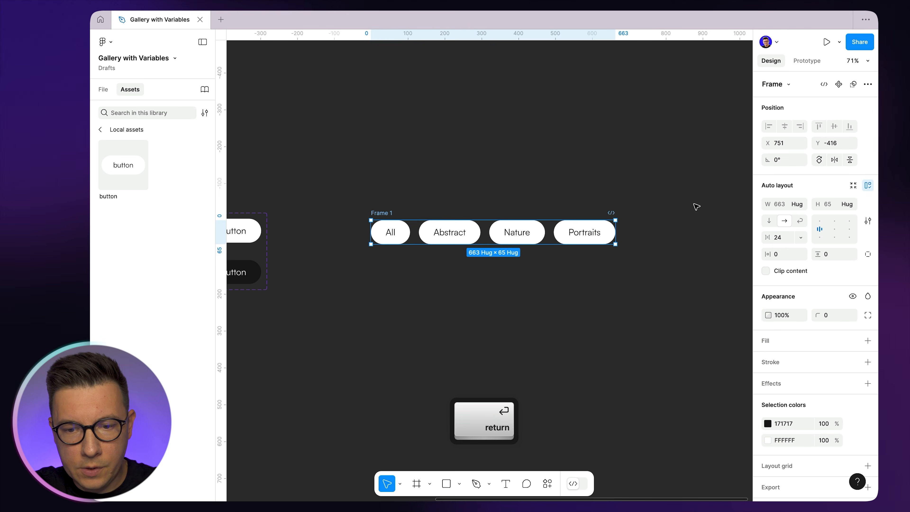
pyautogui.click(516, 167)
pyautogui.hscroll(-5, 502, 165)
pyautogui.scroll(10, 396, 233)
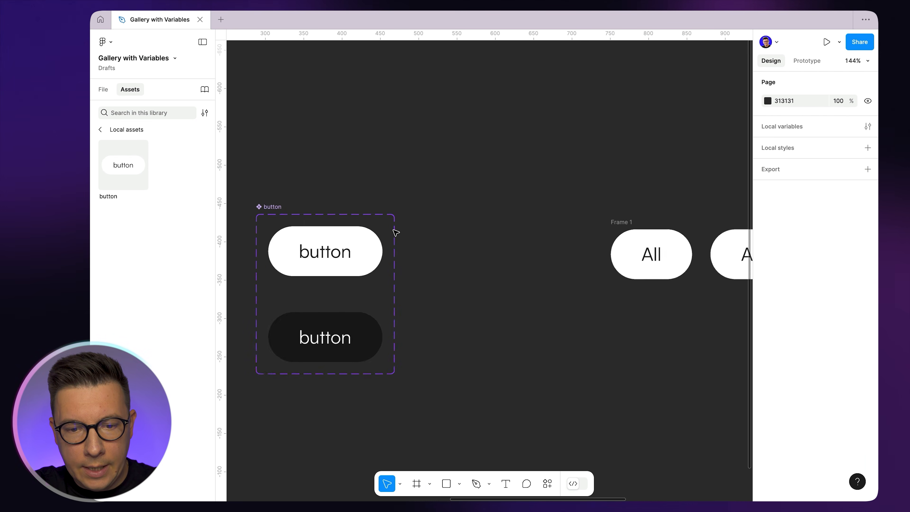
# - Add an inside stroke of weight 1 in colour 171717 to the default variant of the button component
pyautogui.hscroll(-5, 396, 233)
pyautogui.click(399, 229)
pyautogui.scroll(-6, 400, 229)
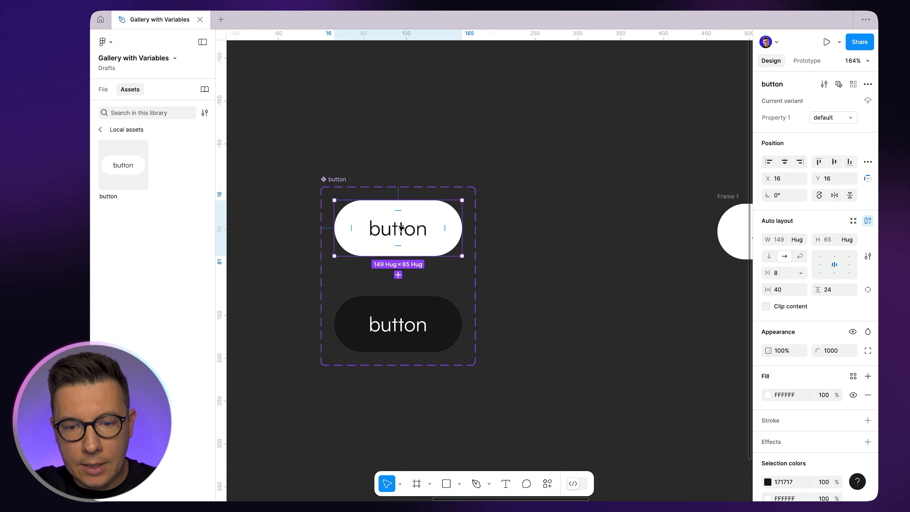
pyautogui.click(522, 162)
pyautogui.click(418, 212)
pyautogui.scroll(-4, 817, 388)
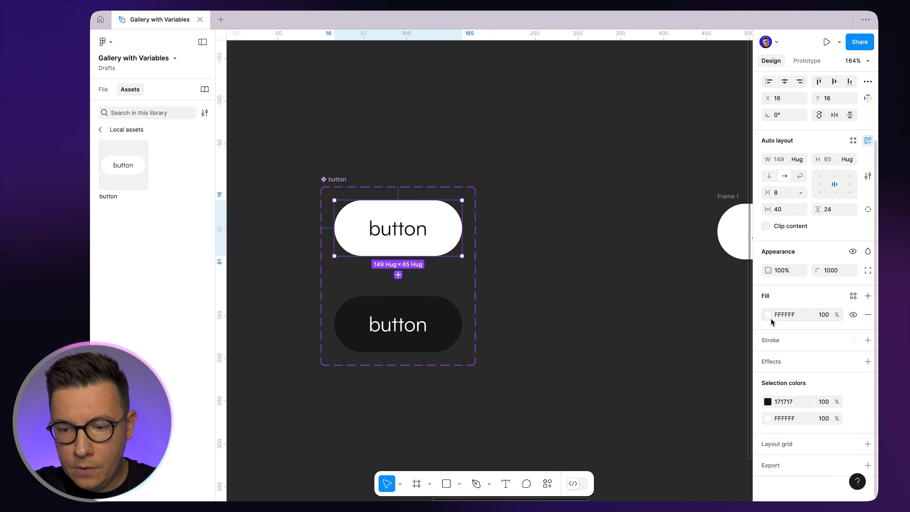
pyautogui.click(868, 340)
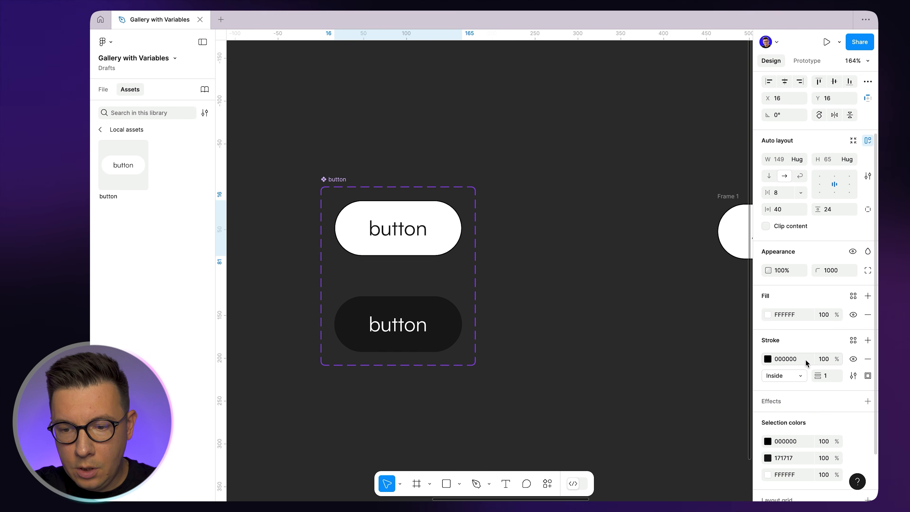
pyautogui.click(767, 360)
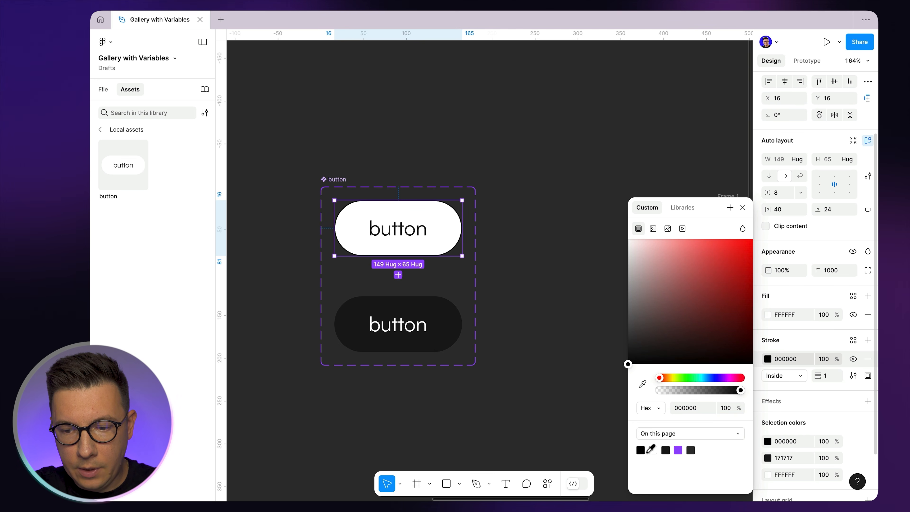
pyautogui.click(666, 450)
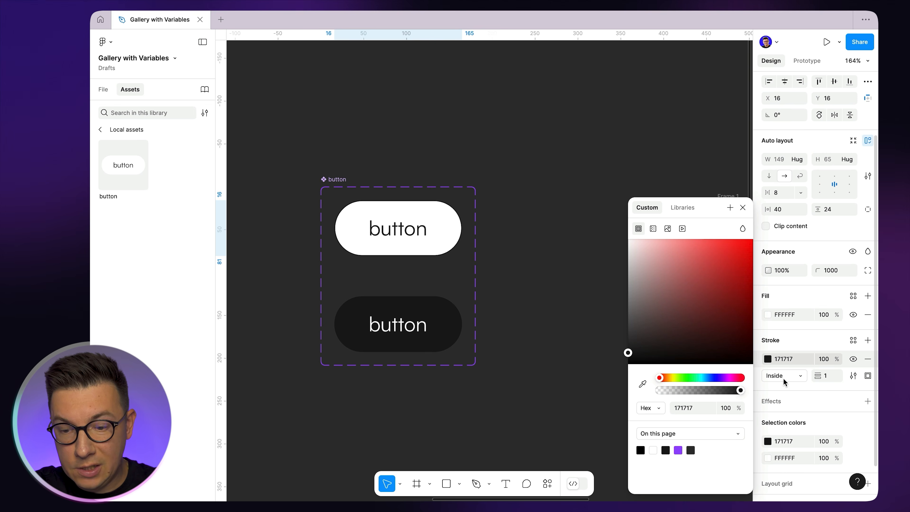
pyautogui.click(555, 134)
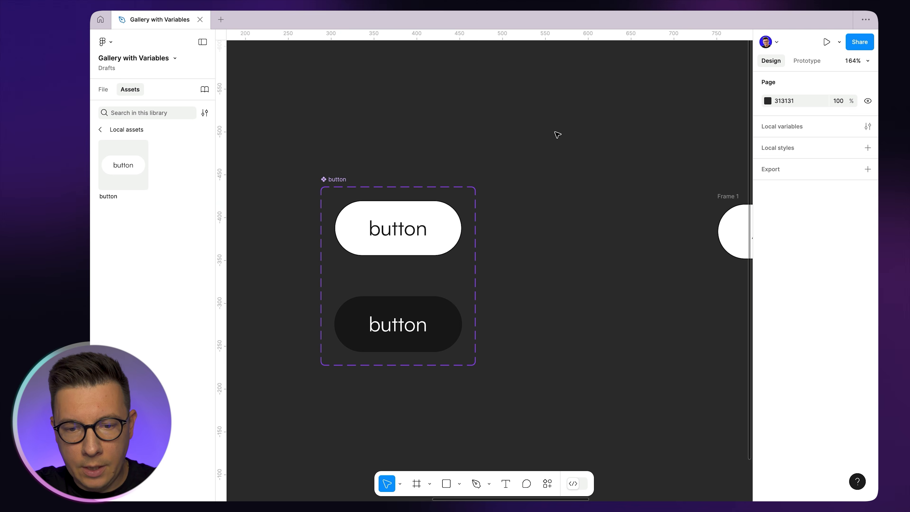
# - Add an inside stroke of weight 1 in colour 171717 to the active variant of the button component
pyautogui.click(455, 218)
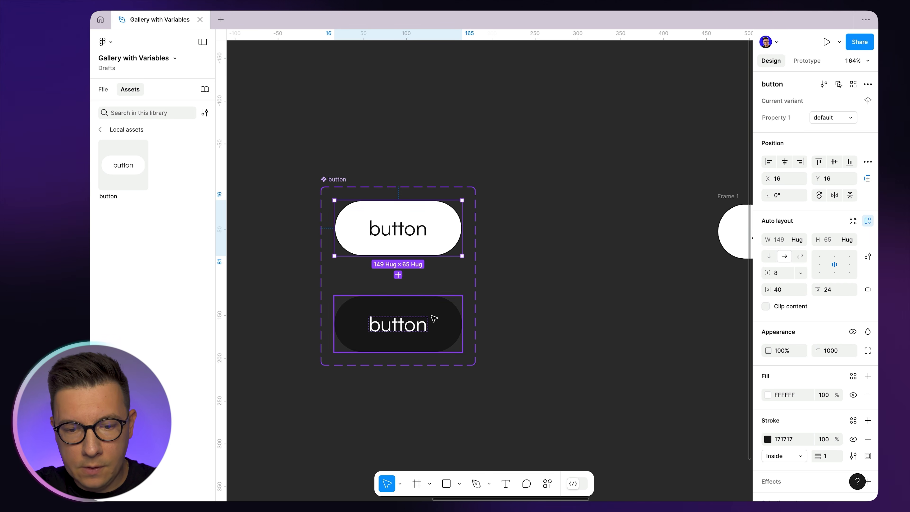
pyautogui.click(452, 319)
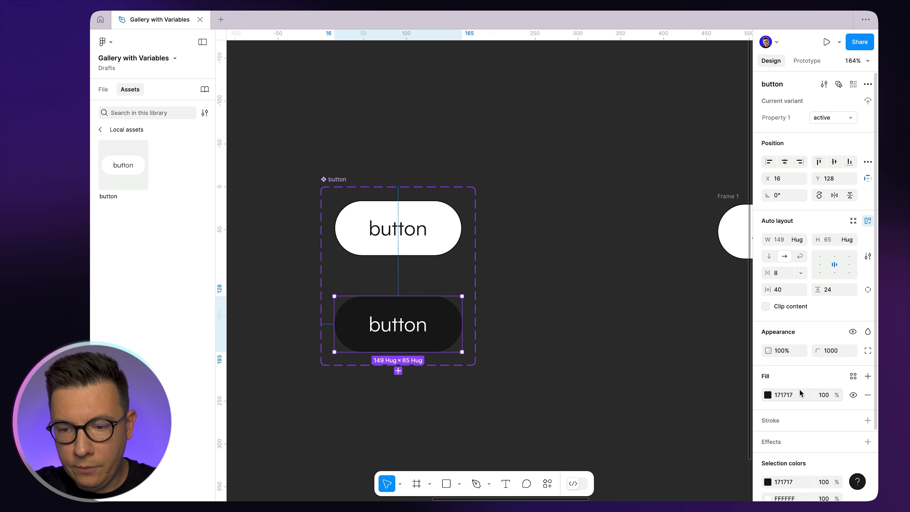
pyautogui.scroll(-2, 800, 394)
pyautogui.click(868, 353)
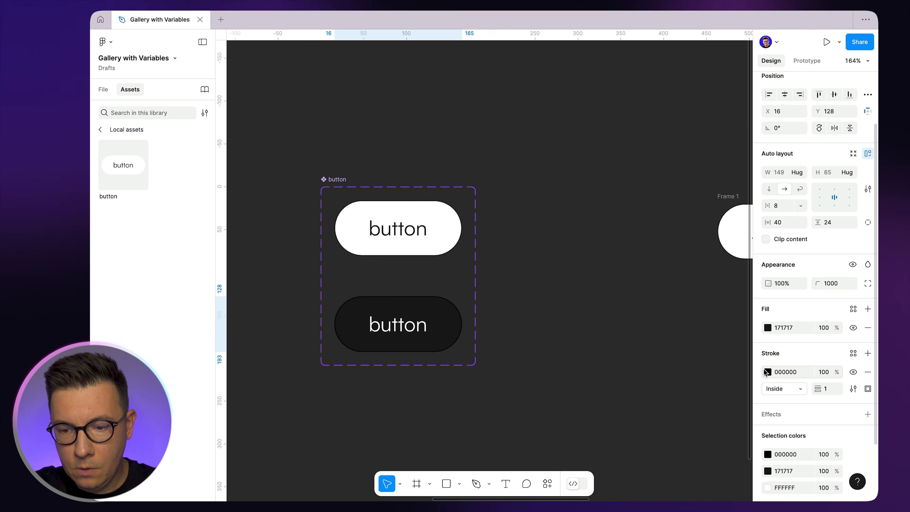
pyautogui.click(767, 372)
pyautogui.click(672, 453)
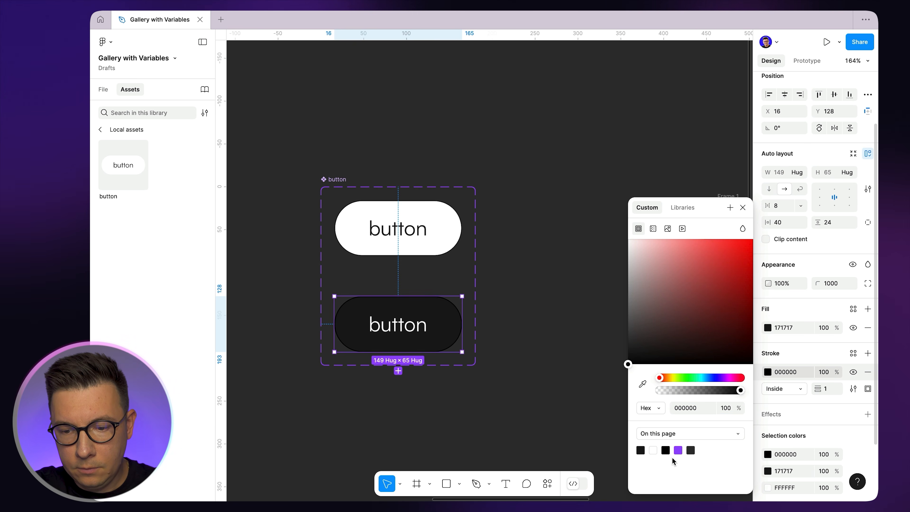
pyautogui.click(653, 452)
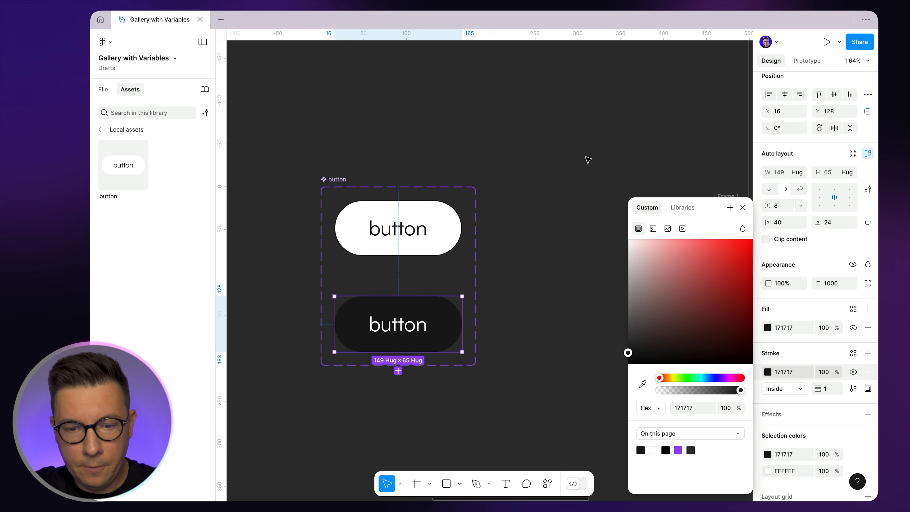
pyautogui.click(573, 149)
# - Lighten the page background to D7CDCD to check the outlines of the filter buttons
pyautogui.scroll(-3, 574, 149)
pyautogui.hscroll(5, 574, 149)
pyautogui.hscroll(3, 279, 163)
pyautogui.hscroll(-3, 464, 161)
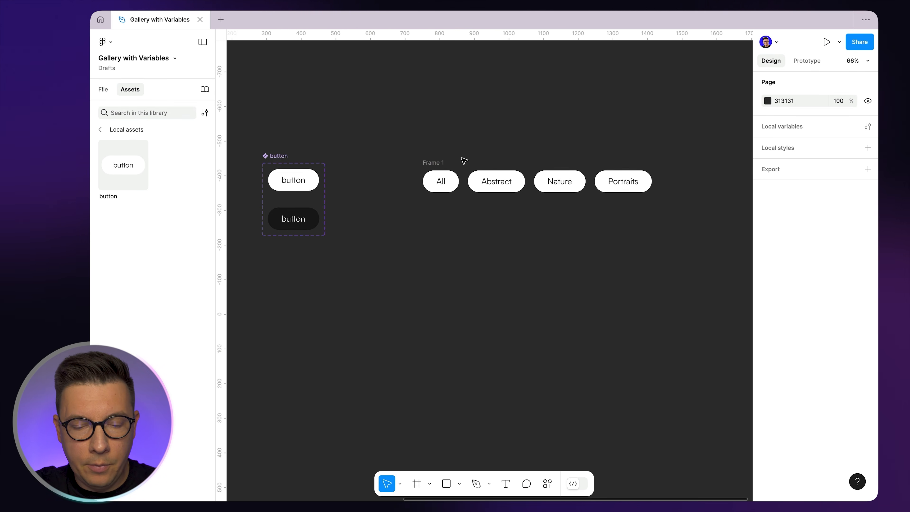
pyautogui.scroll(3, 464, 161)
pyautogui.scroll(5, 443, 199)
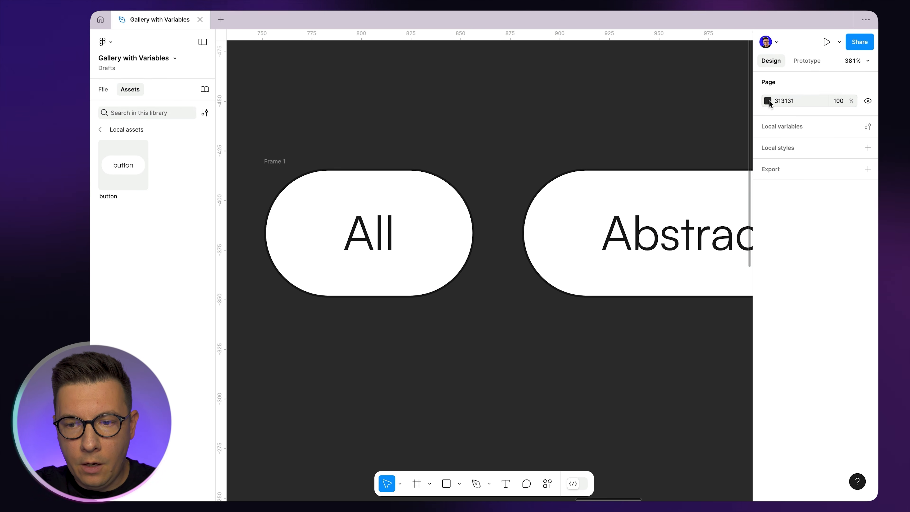
pyautogui.click(769, 102)
pyautogui.moveTo(712, 129); pyautogui.dragTo(634, 133)
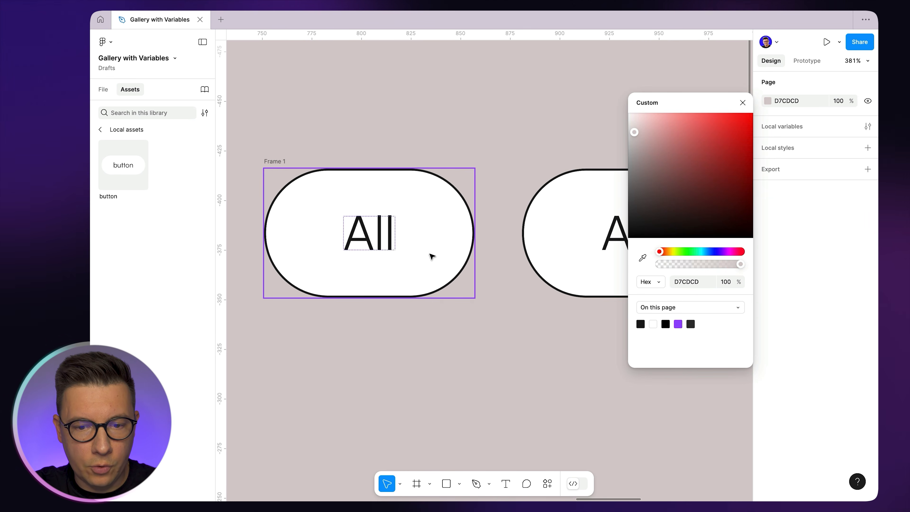
pyautogui.scroll(-5, 486, 122)
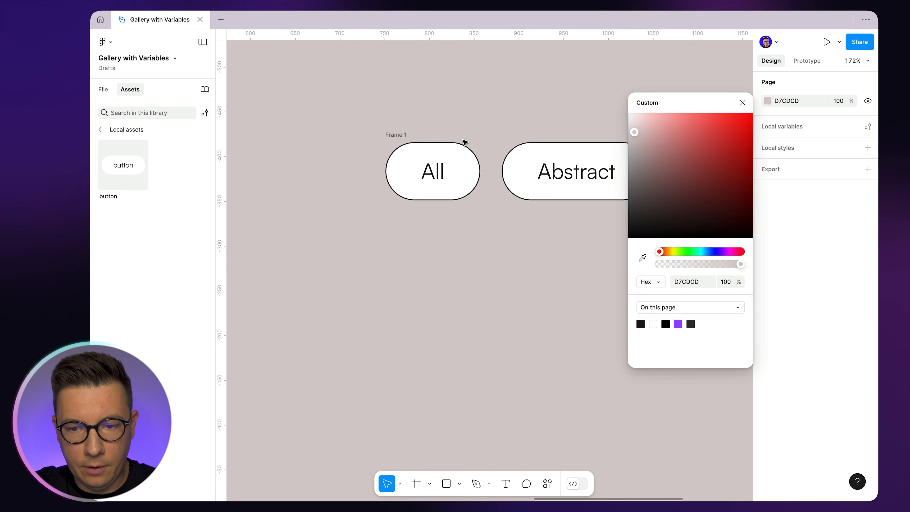
pyautogui.hscroll(5, 465, 143)
pyautogui.scroll(2, 465, 142)
# - Change the page background to the mid grey 5E5E5E and compare the component set and filter row against it
pyautogui.moveTo(633, 129); pyautogui.dragTo(622, 192)
pyautogui.click(432, 107)
pyautogui.scroll(-3, 427, 107)
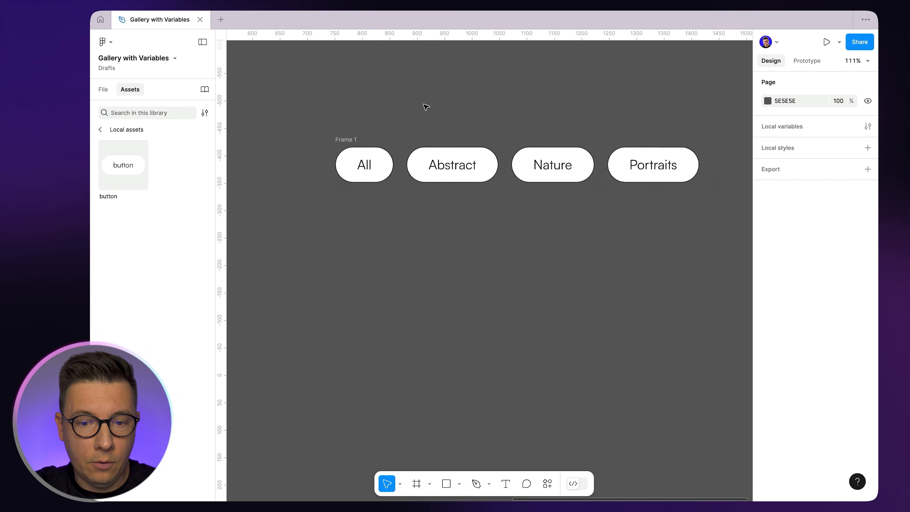
pyautogui.scroll(-2, 372, 163)
pyautogui.hscroll(-5, 372, 163)
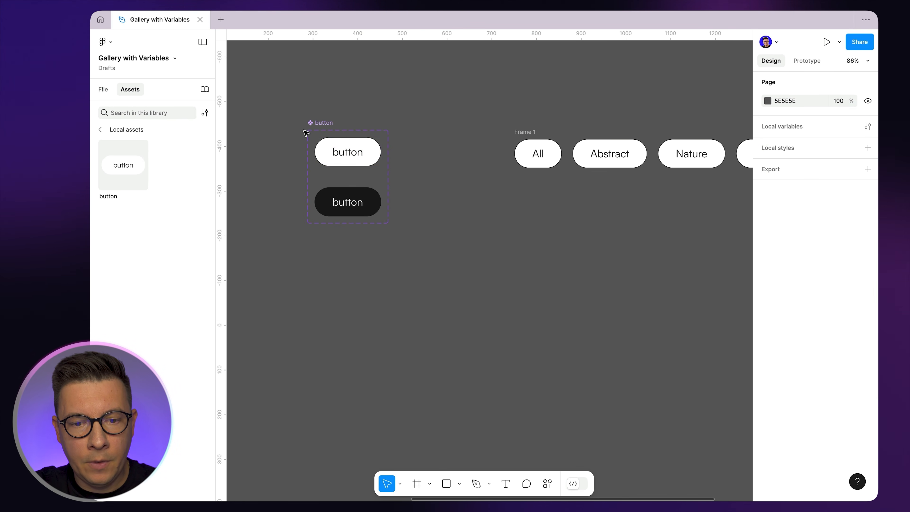
pyautogui.hscroll(4, 437, 155)
pyautogui.scroll(1, 437, 155)
# - Set the page background colour to the dark grey 464646
pyautogui.click(768, 102)
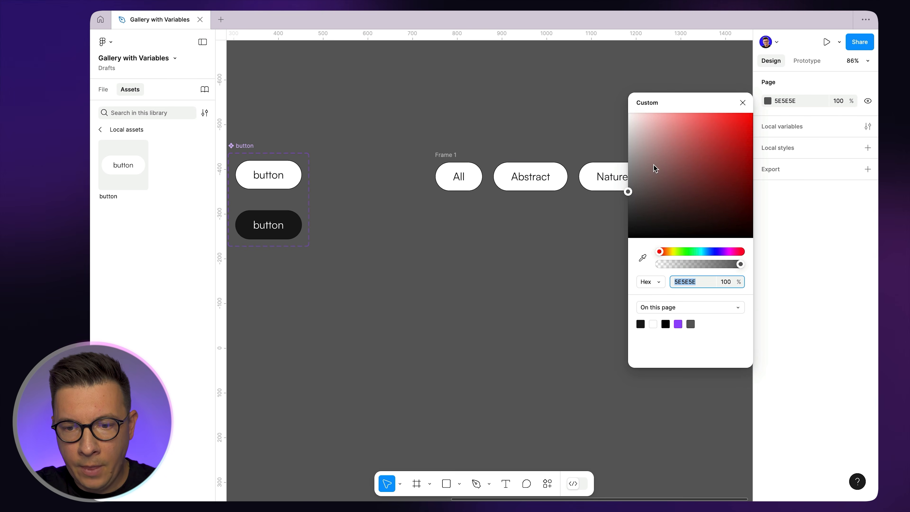
pyautogui.moveTo(631, 194); pyautogui.dragTo(625, 209)
pyautogui.click(520, 109)
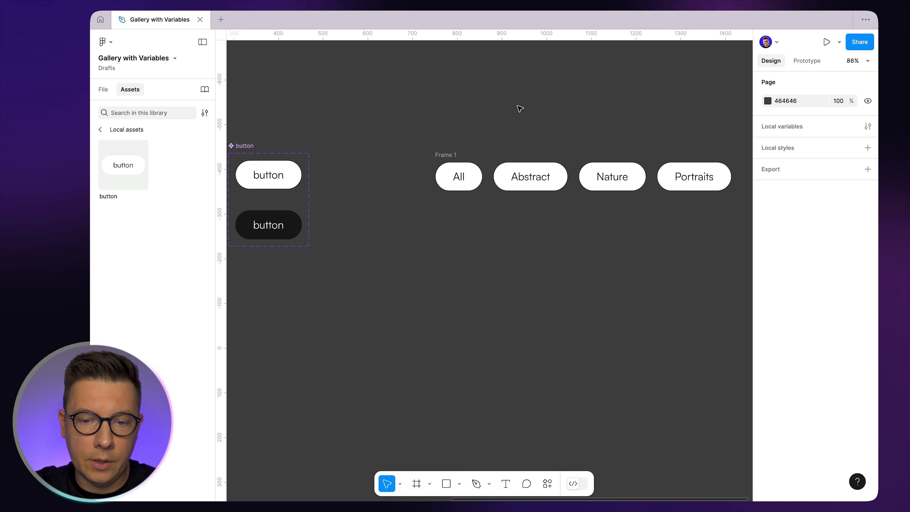
# - Move the button row frame to X 731, Y -468 and rename it filters
pyautogui.hscroll(3, 520, 109)
pyautogui.scroll(2, 521, 109)
pyautogui.click(377, 191)
pyautogui.moveTo(379, 193); pyautogui.dragTo(370, 170)
pyautogui.doubleClick(369, 166)
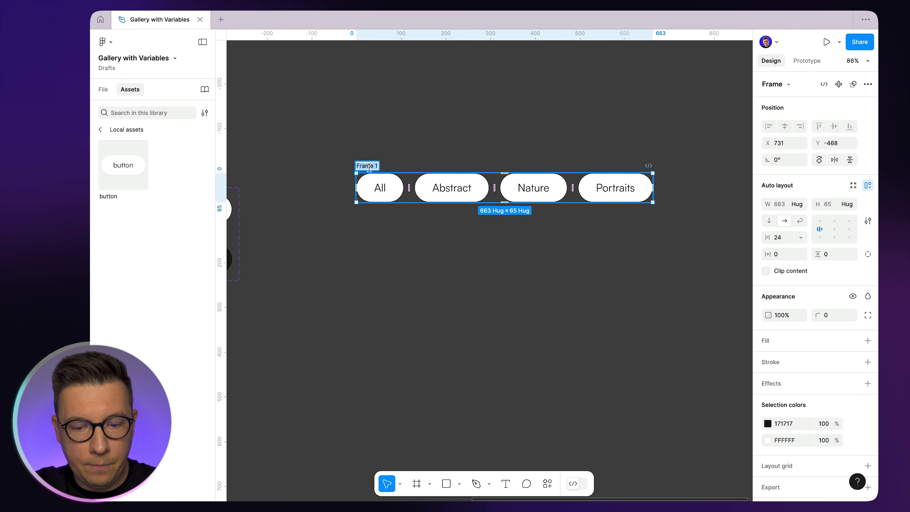
pyautogui.write('filters')
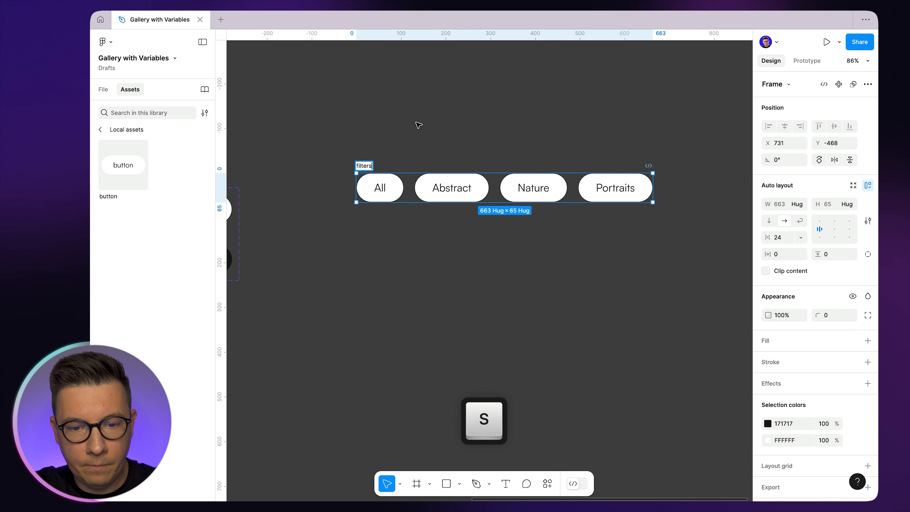
pyautogui.click(446, 123)
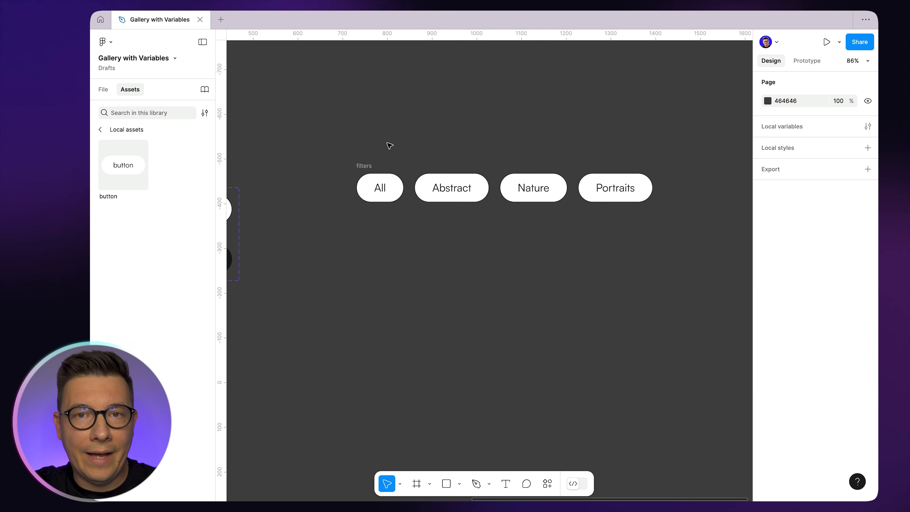
# - Switch the All button in the filters row to the active variant
pyautogui.click(362, 171)
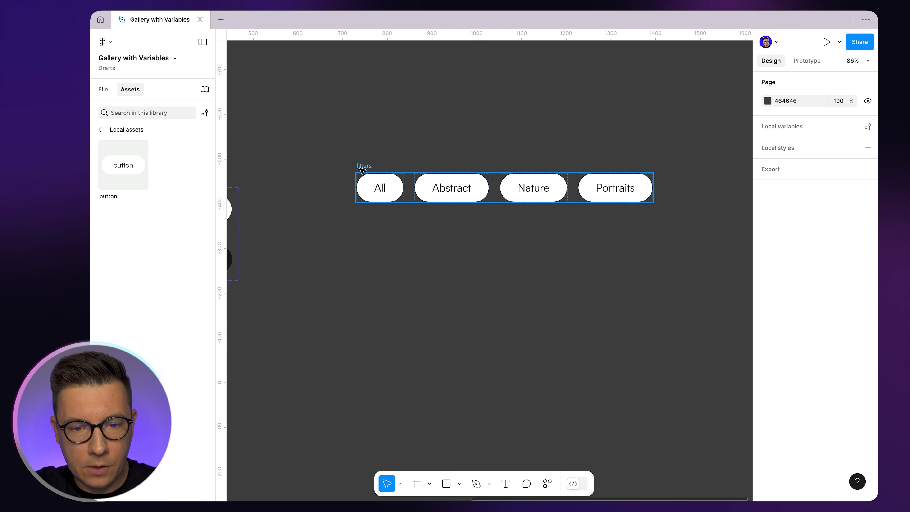
pyautogui.click(380, 187)
pyautogui.click(837, 124)
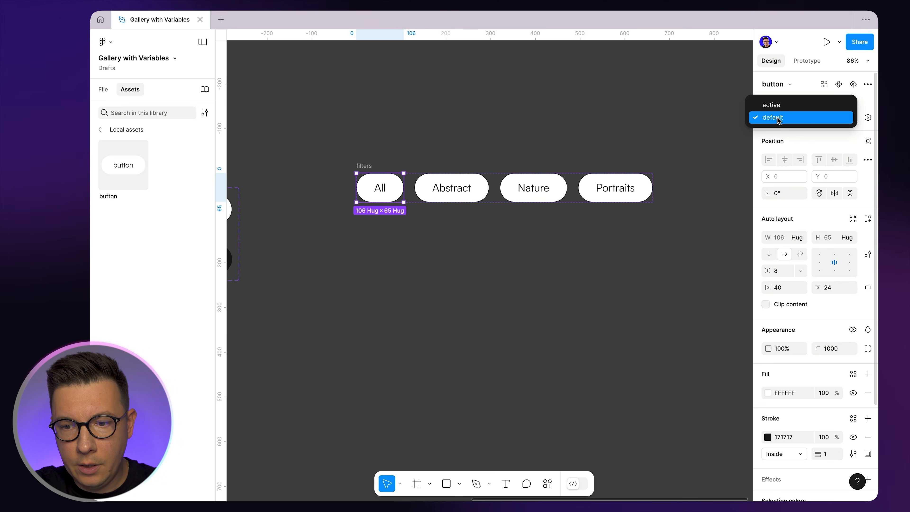
pyautogui.click(774, 105)
# - Duplicate the filters row directly below the original at X 731, Y -364
pyautogui.click(365, 167)
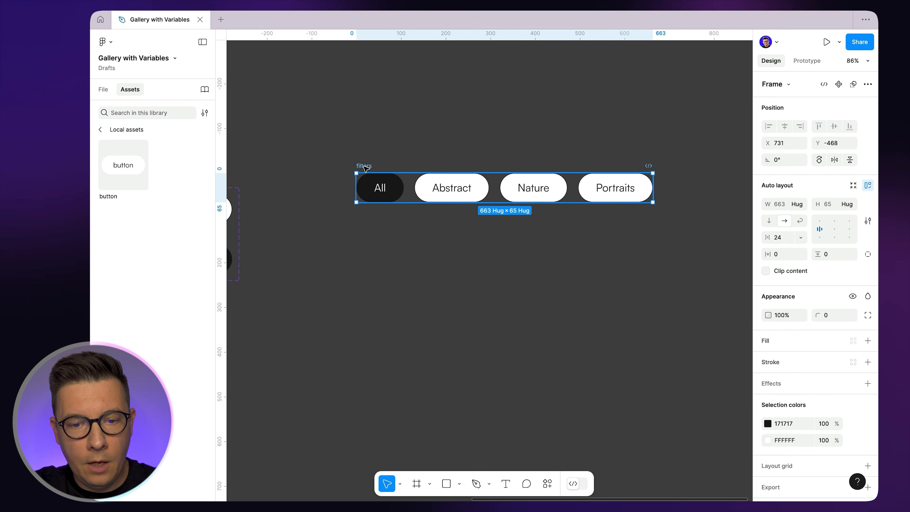
pyautogui.hscroll(-2, 365, 169)
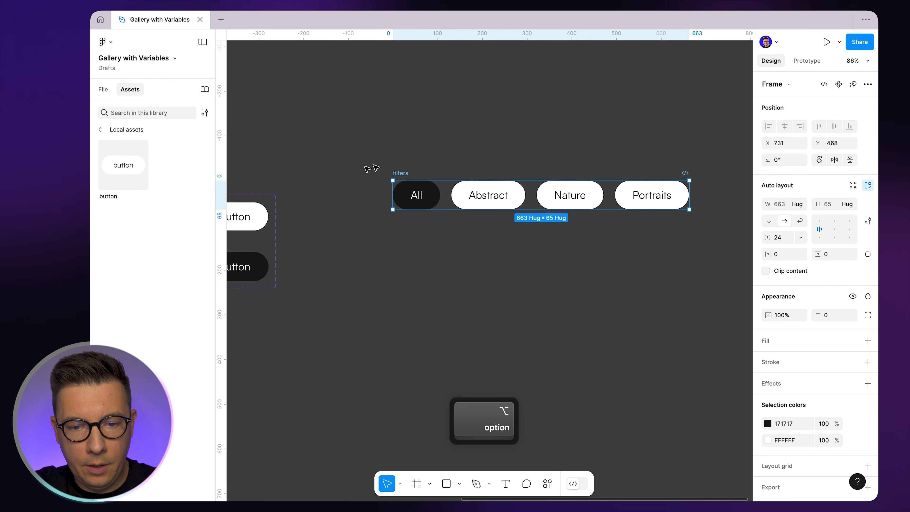
pyautogui.moveTo(410, 172); pyautogui.dragTo(410, 219)
pyautogui.scroll(-2, 474, 136)
pyautogui.hscroll(2, 474, 136)
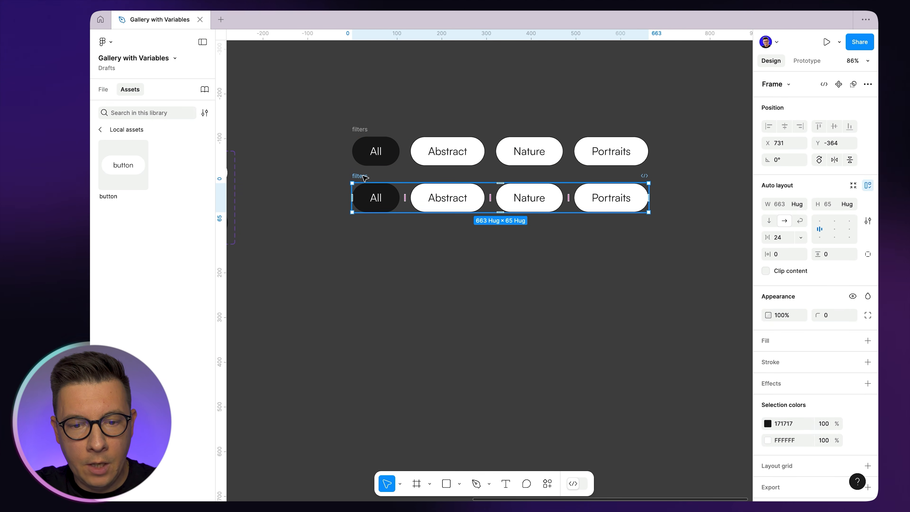
# - In the second filters row, set the Abstract button to active and the All button to default
pyautogui.click(437, 198)
pyautogui.click(840, 117)
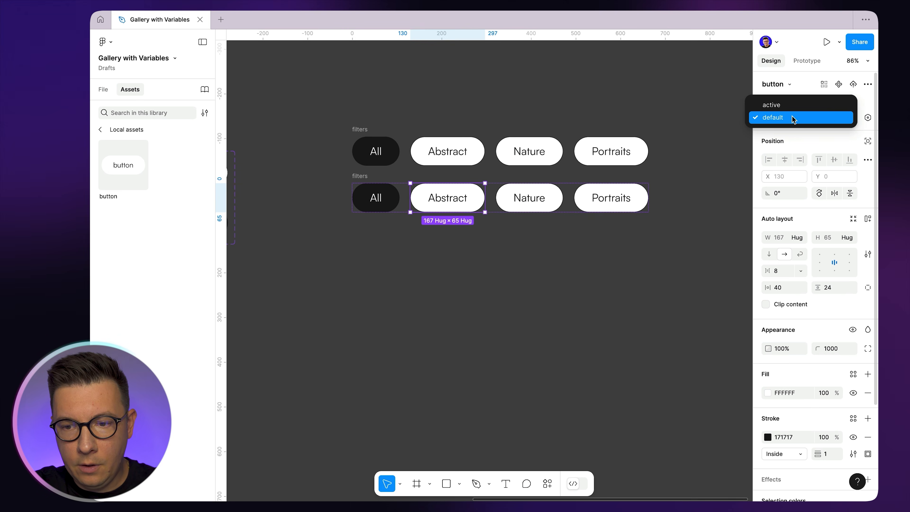
pyautogui.click(775, 105)
pyautogui.hotkey('shift', 'Tab')
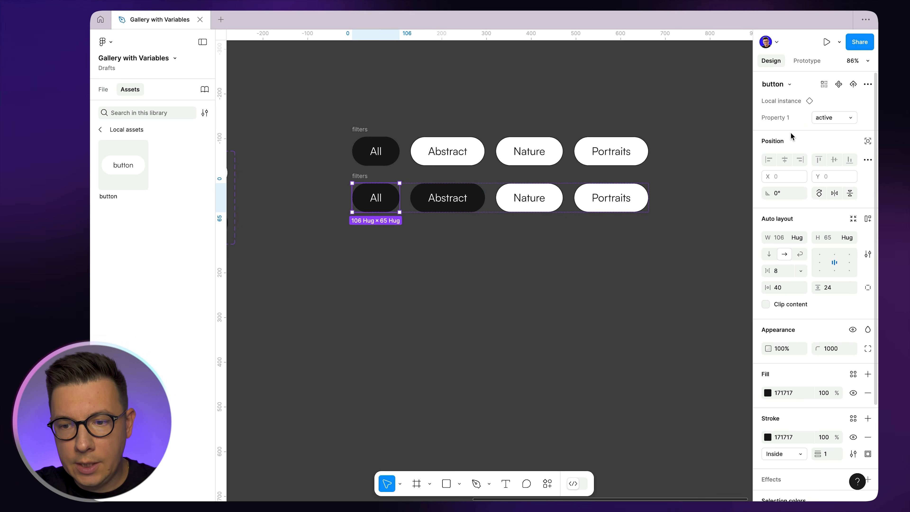
pyautogui.click(833, 117)
pyautogui.click(832, 128)
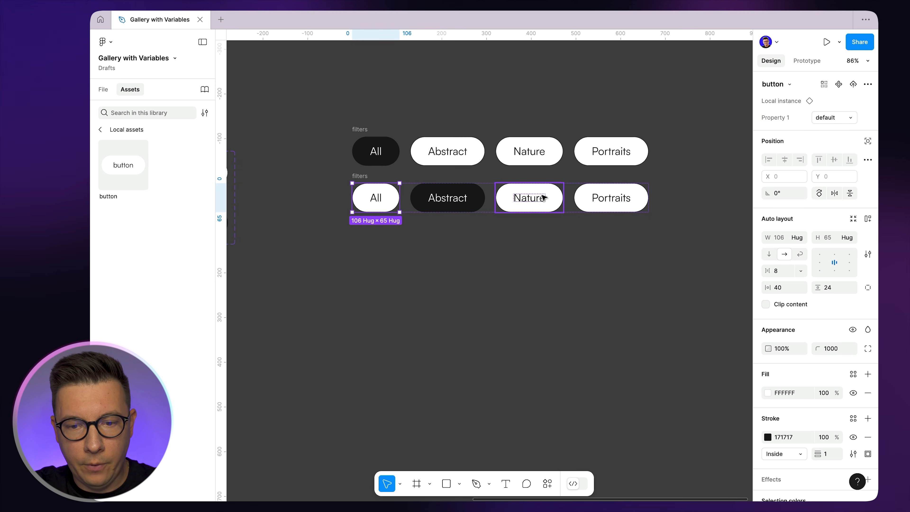
# - Duplicate the second filters row twice, stacking the copies below it as a third and fourth row
pyautogui.click(351, 177)
pyautogui.moveTo(329, 120); pyautogui.dragTo(432, 199)
pyautogui.hscroll(4, 391, 219)
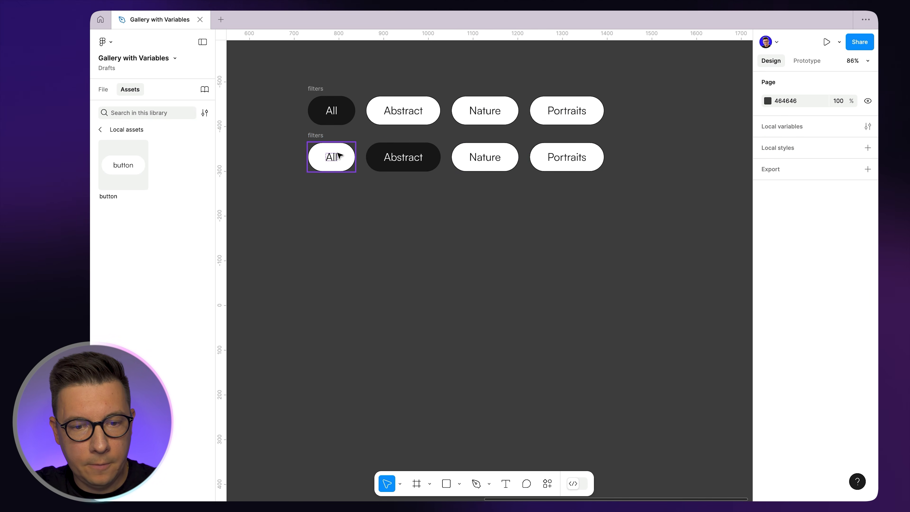
pyautogui.scroll(2, 319, 137)
pyautogui.scroll(-1, 319, 137)
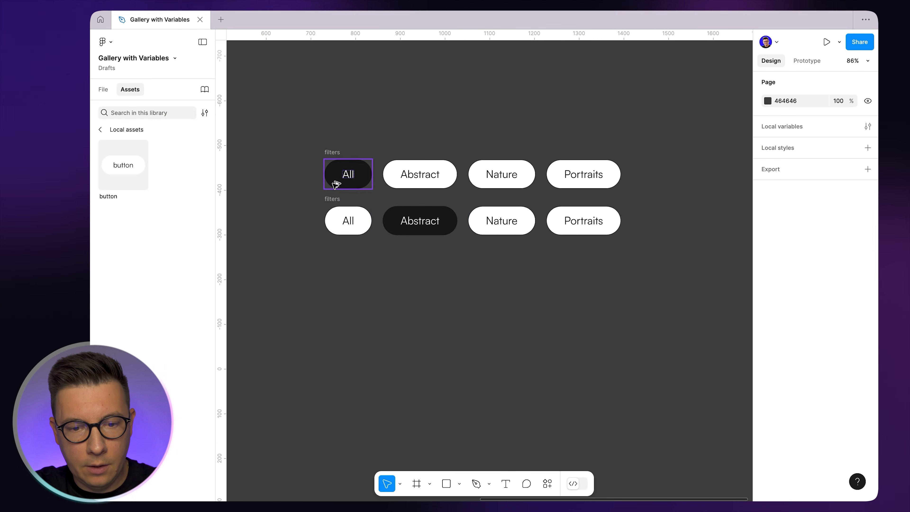
pyautogui.moveTo(330, 200); pyautogui.dragTo(334, 302)
# - In the third filters row, set the Abstract button to default and the Nature button to active
pyautogui.doubleClick(426, 268)
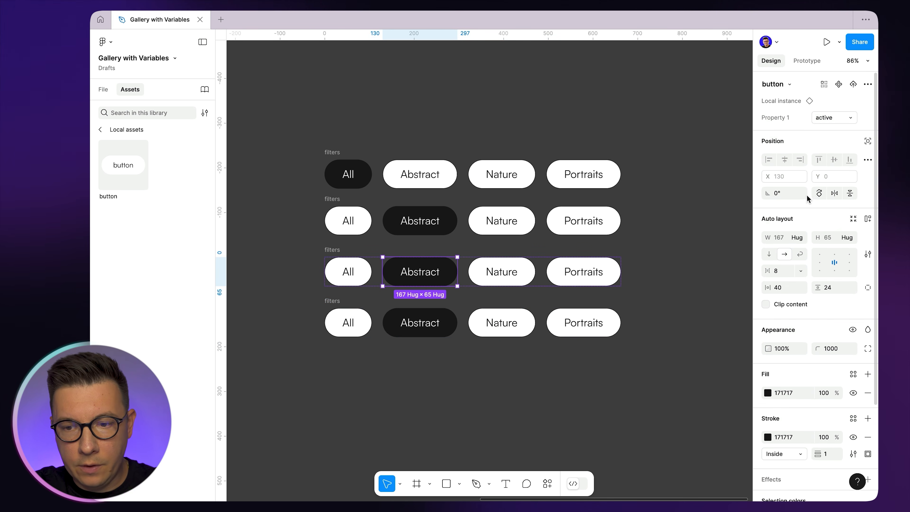
pyautogui.click(834, 123)
pyautogui.click(810, 129)
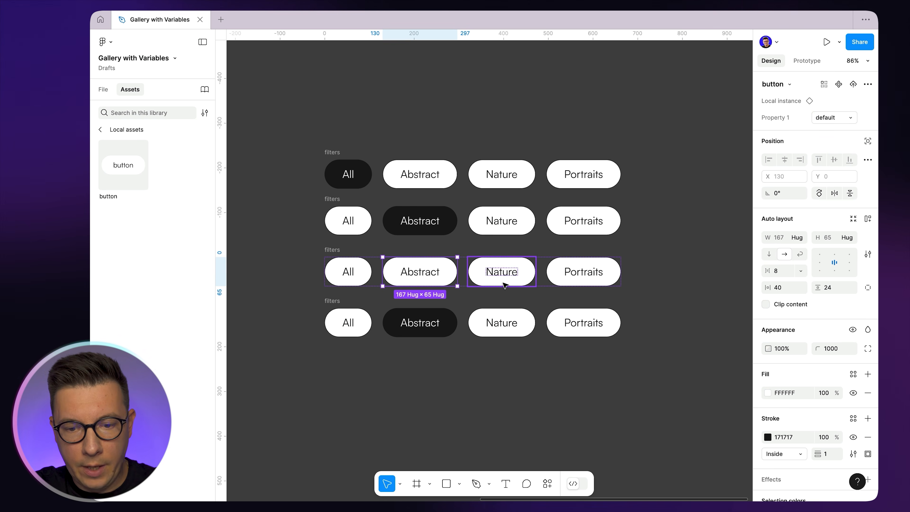
pyautogui.click(517, 281)
pyautogui.click(839, 117)
pyautogui.click(807, 118)
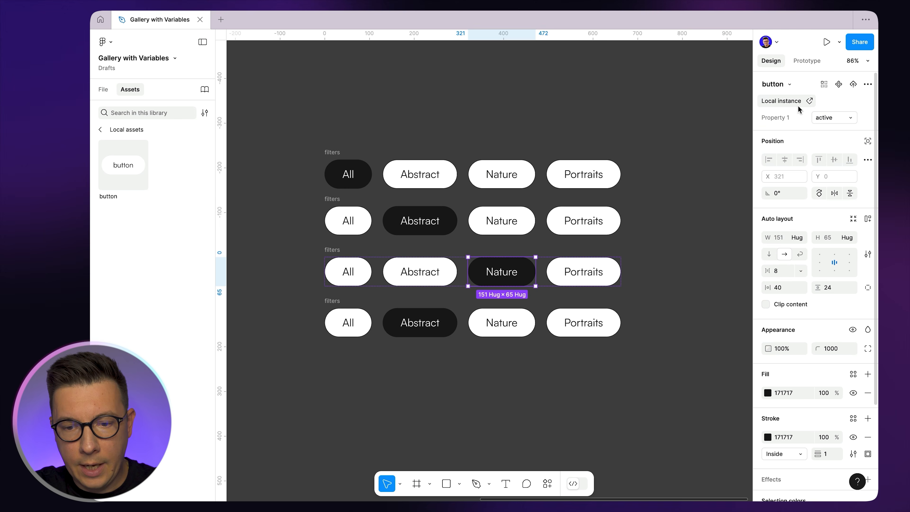
# - In the fourth filters row, set the Portraits button to active and the Abstract button to default
pyautogui.click(589, 314)
pyautogui.click(832, 119)
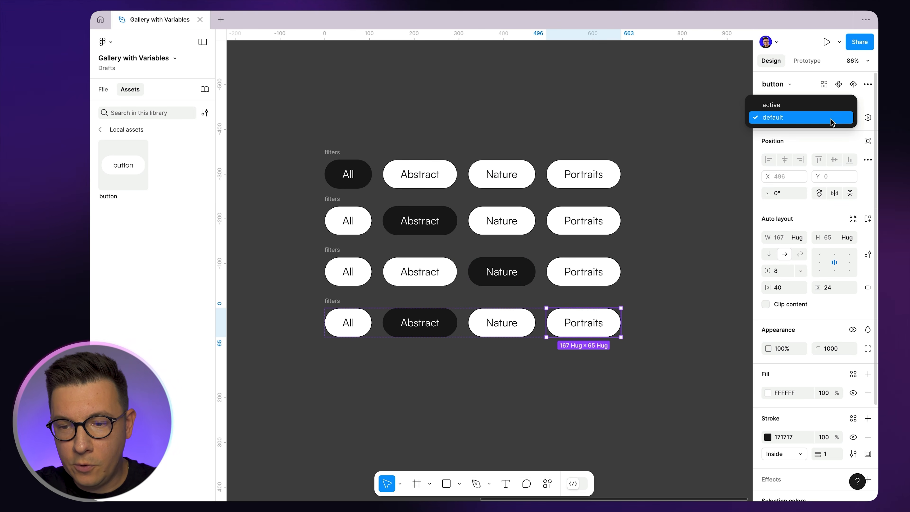
pyautogui.click(774, 105)
pyautogui.click(420, 323)
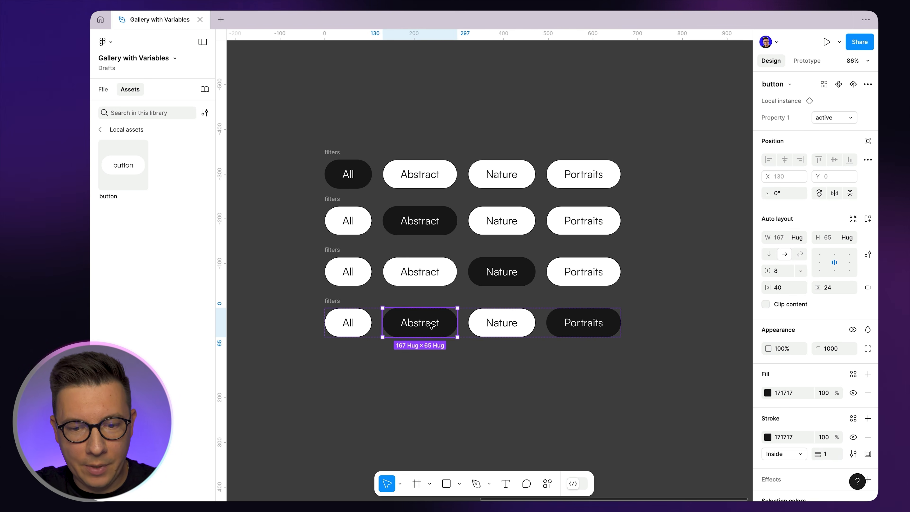
pyautogui.click(842, 117)
pyautogui.click(789, 129)
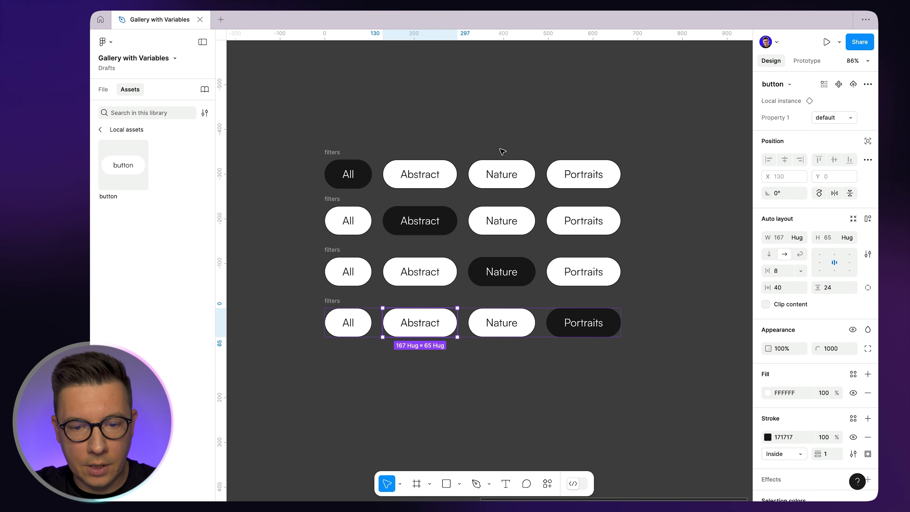
pyautogui.click(379, 101)
# - Rename the first filters row, the one with All active, as filters/all
pyautogui.doubleClick(333, 152)
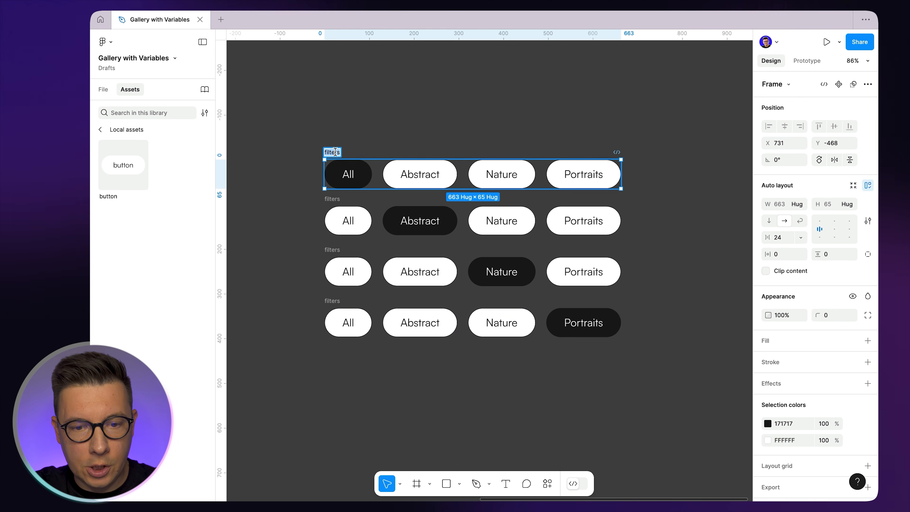
pyautogui.press('Right')
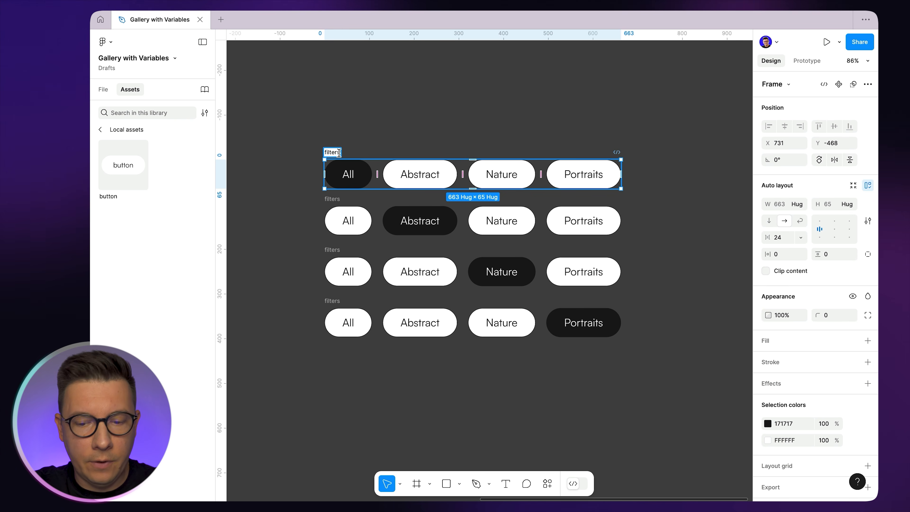
pyautogui.write('/')
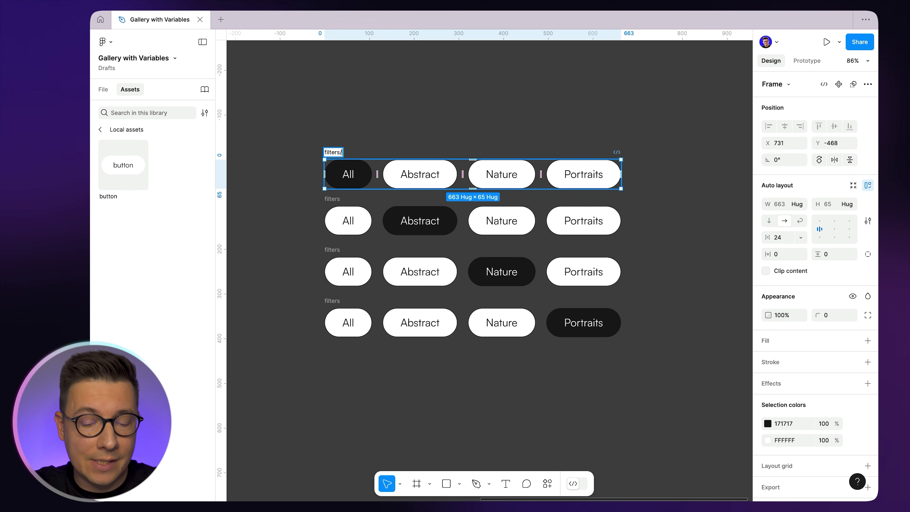
pyautogui.write('all')
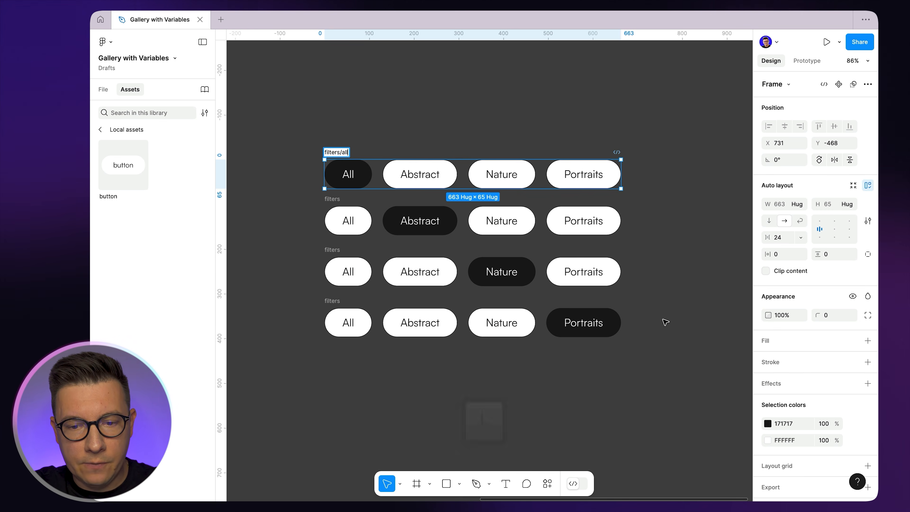
pyautogui.click(432, 88)
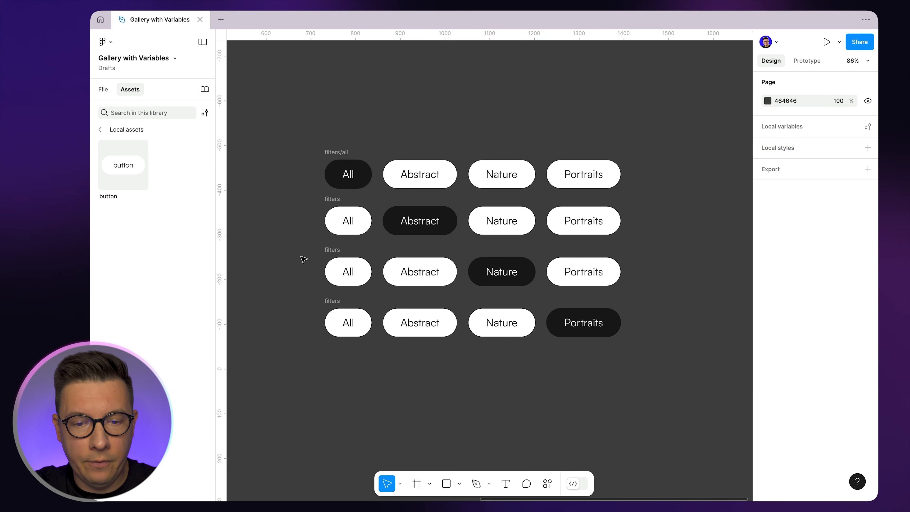
# - Rename the second filters row as filters/abstract and the third filters row as filters/nature
pyautogui.doubleClick(331, 198)
pyautogui.press('Right')
pyautogui.write('/')
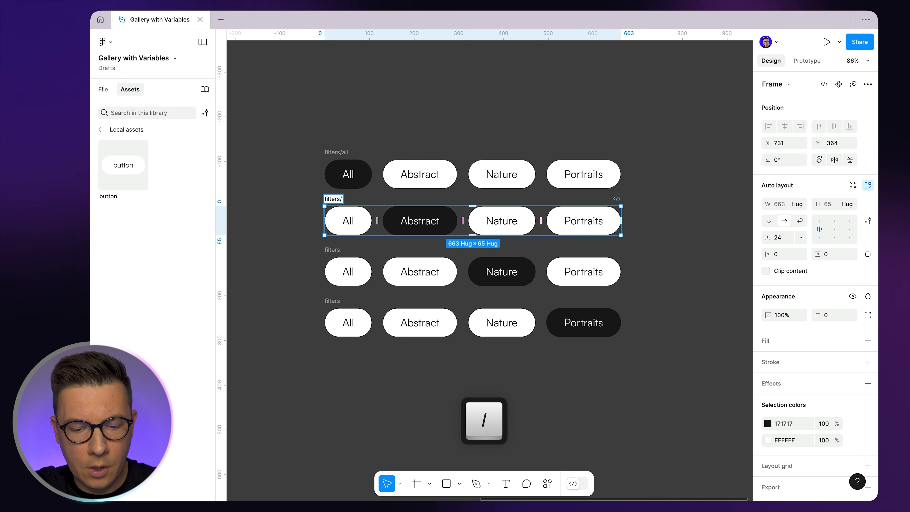
pyautogui.write('abstract')
pyautogui.doubleClick(332, 250)
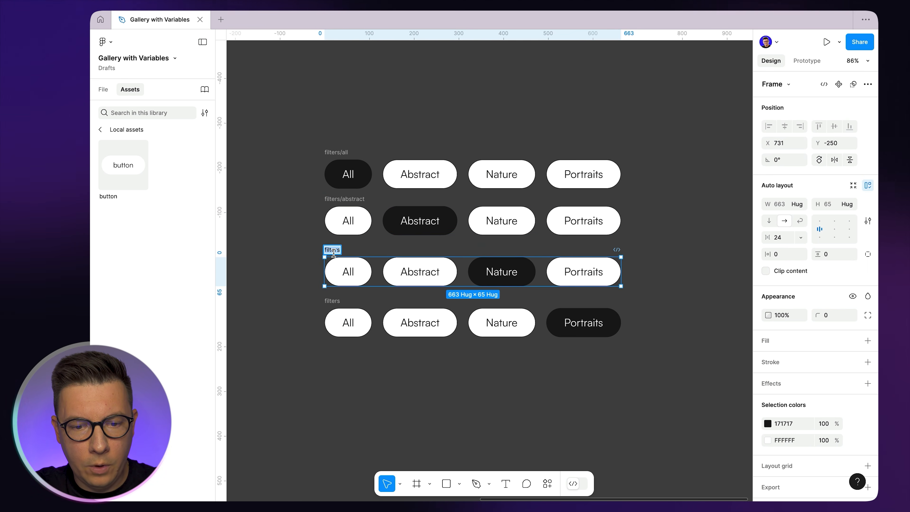
pyautogui.press('Right')
pyautogui.write('/nature')
# - Rename the fourth filters row, the one with Portraits active, as filters/portraits
pyautogui.doubleClick(331, 301)
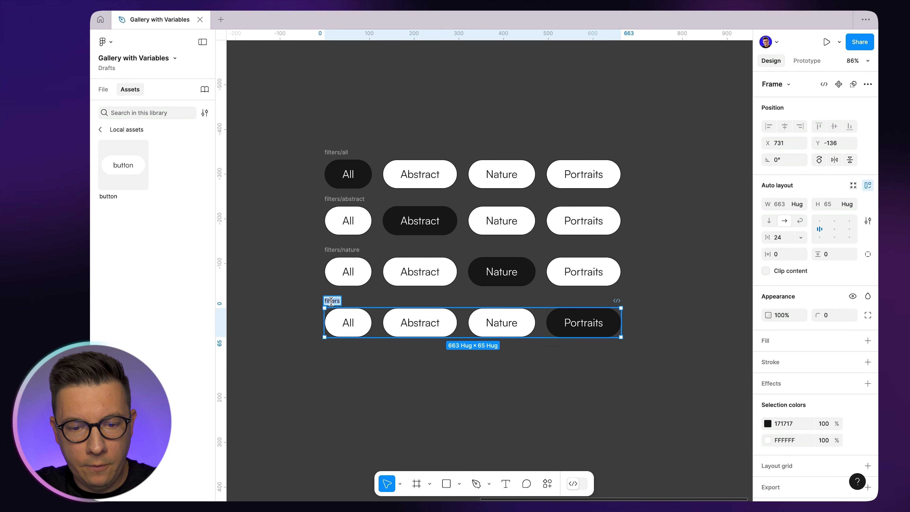
pyautogui.press('Right')
pyautogui.write('/')
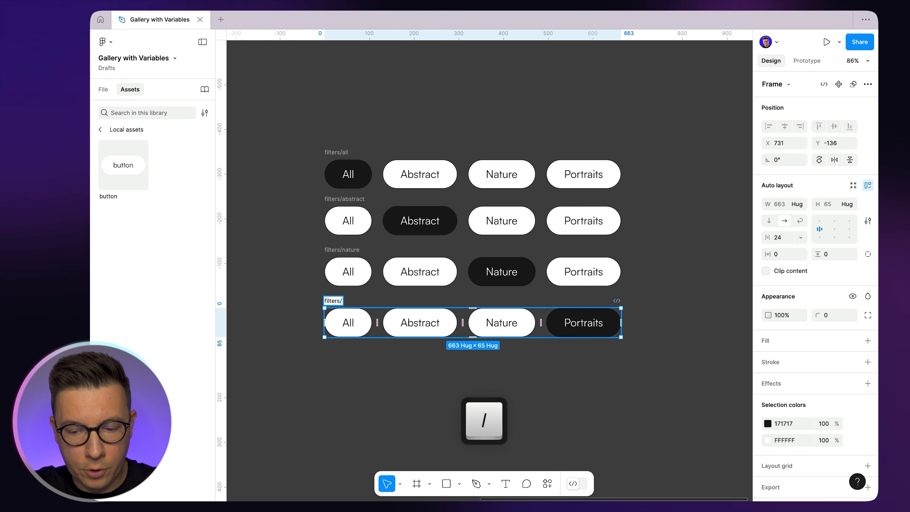
pyautogui.write('portraits')
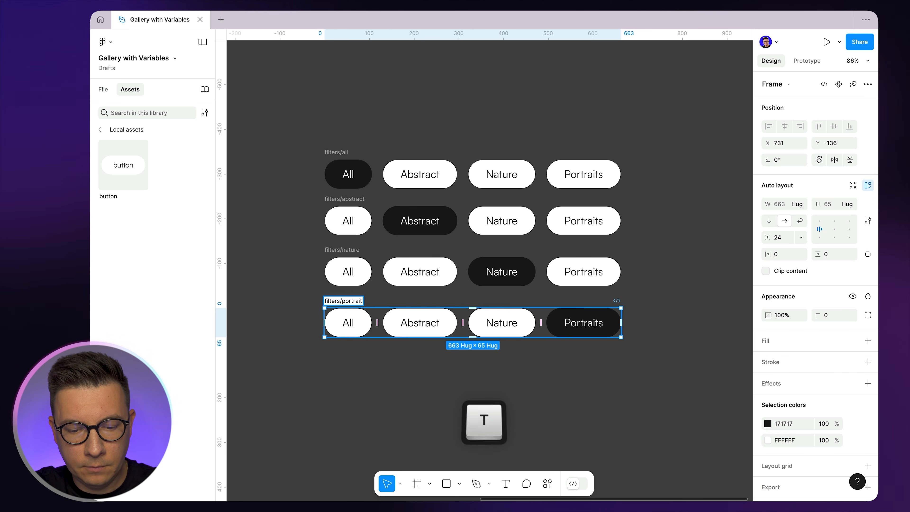
pyautogui.click(271, 116)
# - Combine all four filters rows into one component set
pyautogui.moveTo(284, 104); pyautogui.dragTo(695, 401)
pyautogui.click(856, 84)
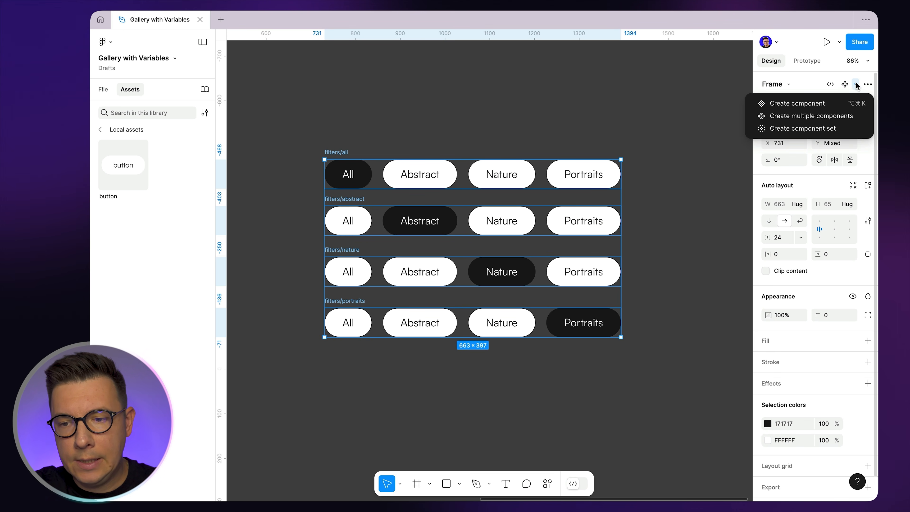
pyautogui.click(778, 131)
pyautogui.click(437, 67)
# - Place an instance of the filters component's all variant below the component set, at about X 838, Y 174
pyautogui.scroll(-5, 457, 108)
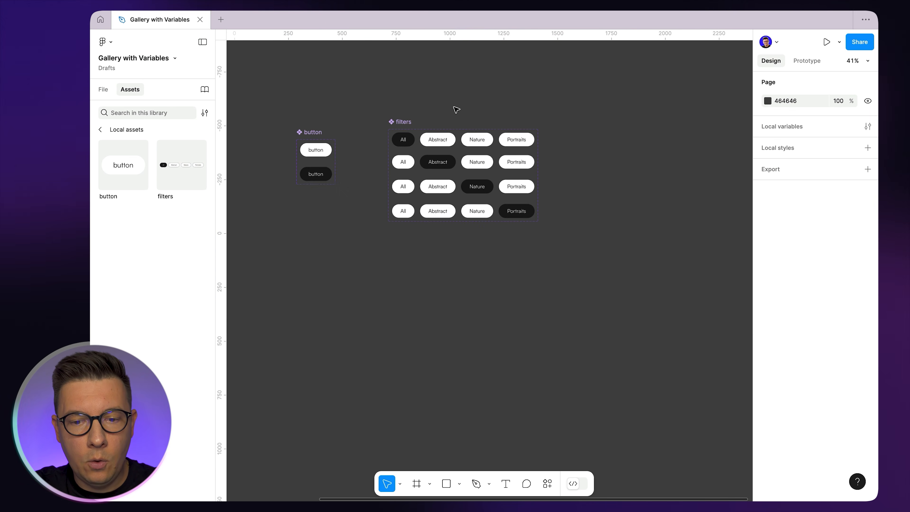
pyautogui.click(426, 143)
pyautogui.moveTo(426, 144); pyautogui.dragTo(430, 308)
pyautogui.hscroll(-3, 486, 245)
pyautogui.scroll(1, 486, 245)
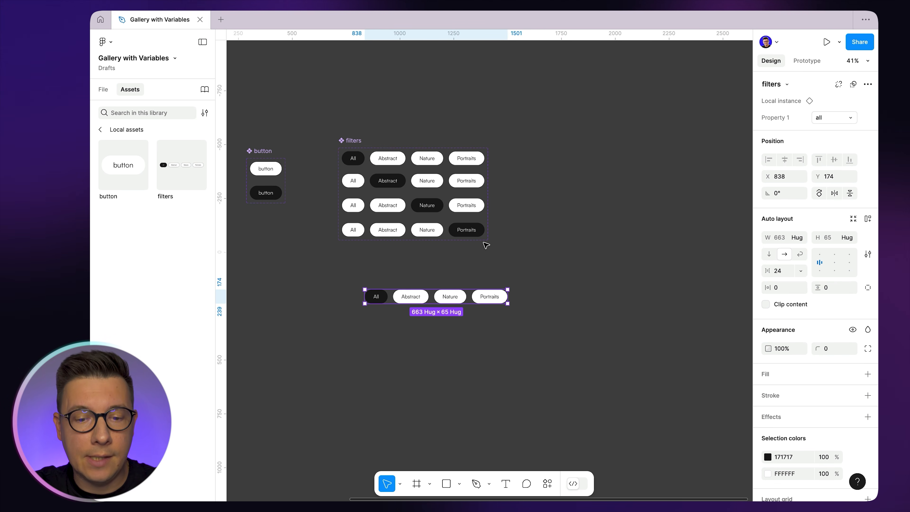
# - Move the filters instance up and to the right, to about X 976, Y 67
pyautogui.click(582, 218)
pyautogui.hscroll(5, 563, 218)
pyautogui.scroll(-1, 564, 218)
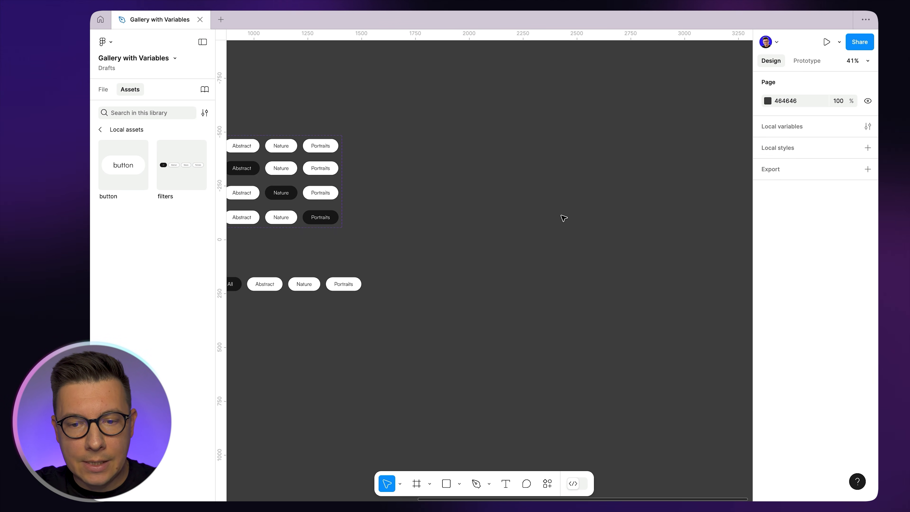
pyautogui.hscroll(-5, 383, 191)
pyautogui.scroll(-1, 383, 191)
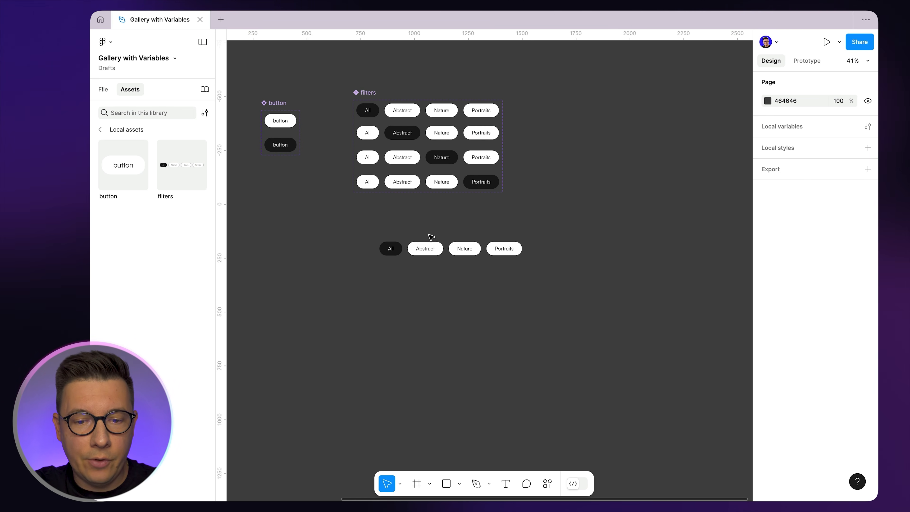
pyautogui.click(434, 248)
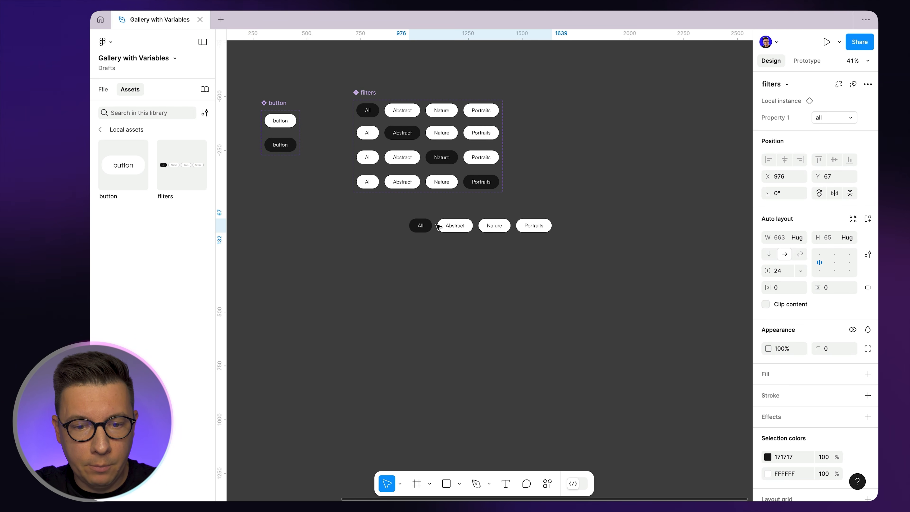
# - Draw a rectangle about 325 × 388 below and left of the filters instance, and show the file's layers with the page list collapsed
pyautogui.scroll(-2, 360, 264)
pyautogui.scroll(5, 458, 182)
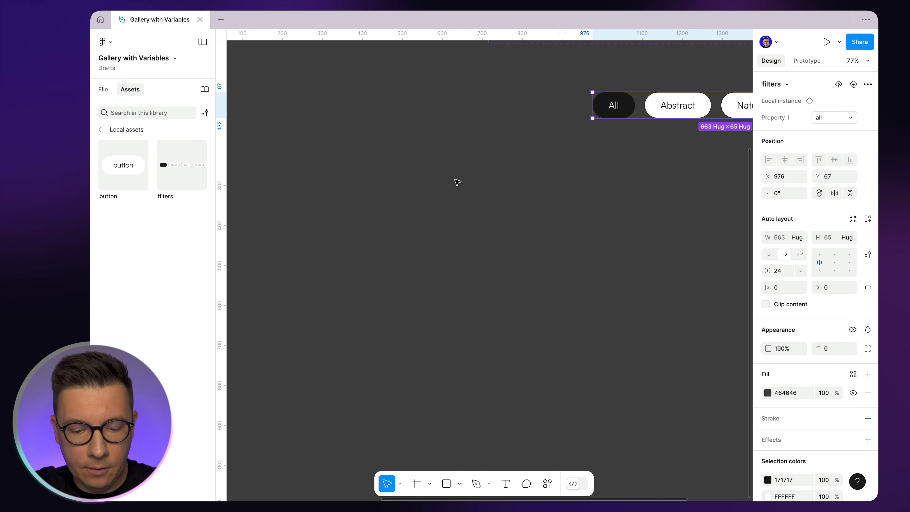
pyautogui.press('r')
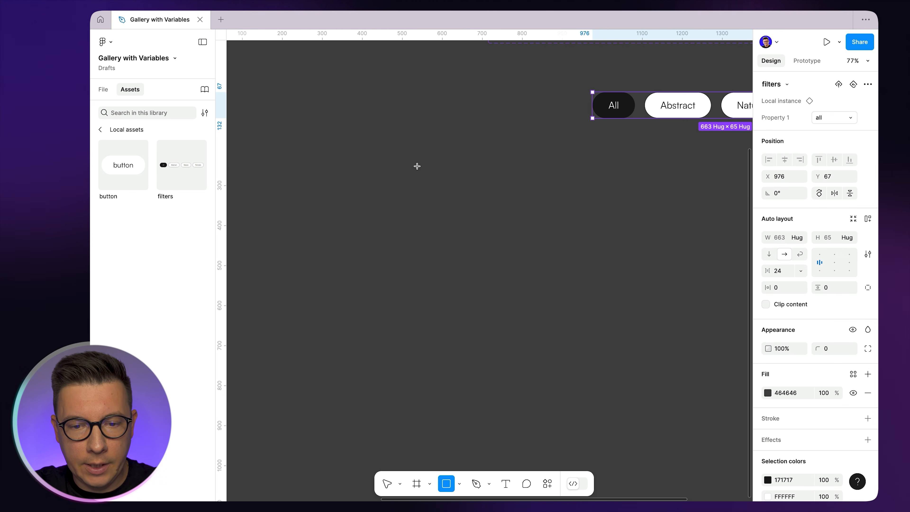
pyautogui.moveTo(418, 166); pyautogui.dragTo(548, 322)
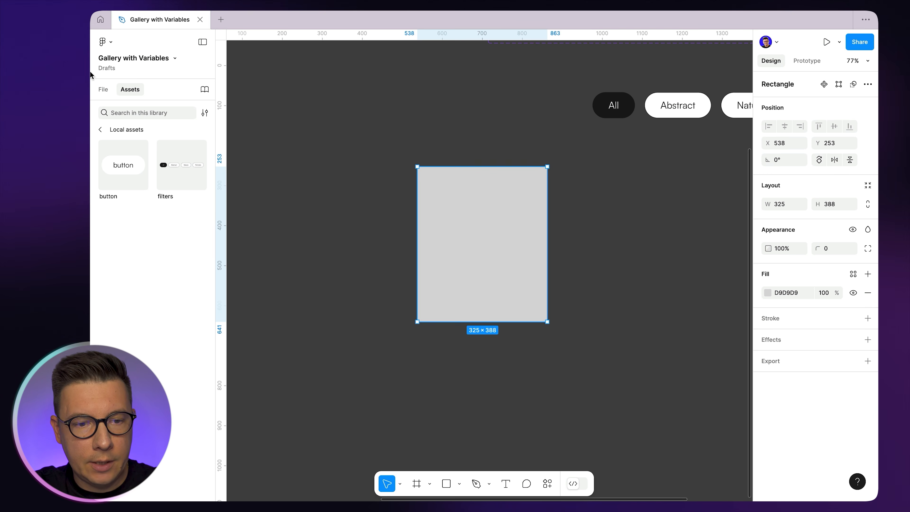
pyautogui.click(103, 92)
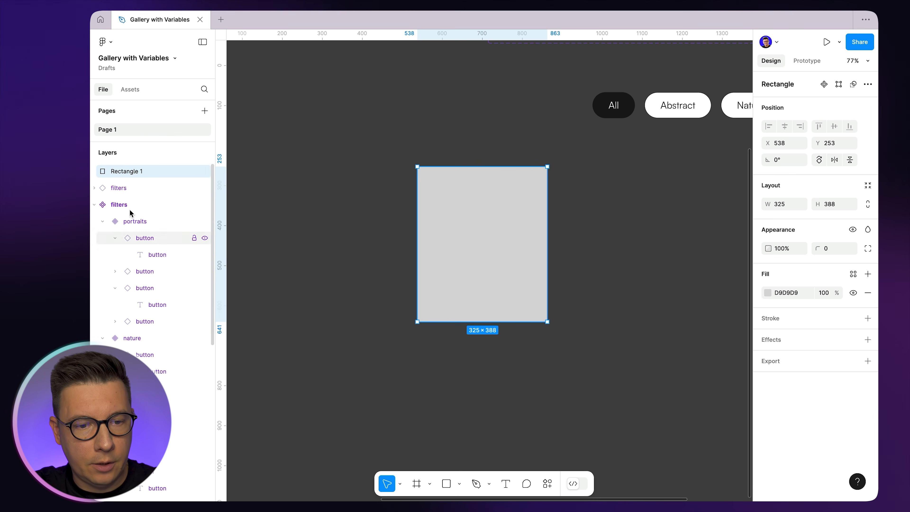
pyautogui.click(95, 110)
# - Set the rectangle's width and height to 448 each
pyautogui.click(456, 134)
pyautogui.click(480, 233)
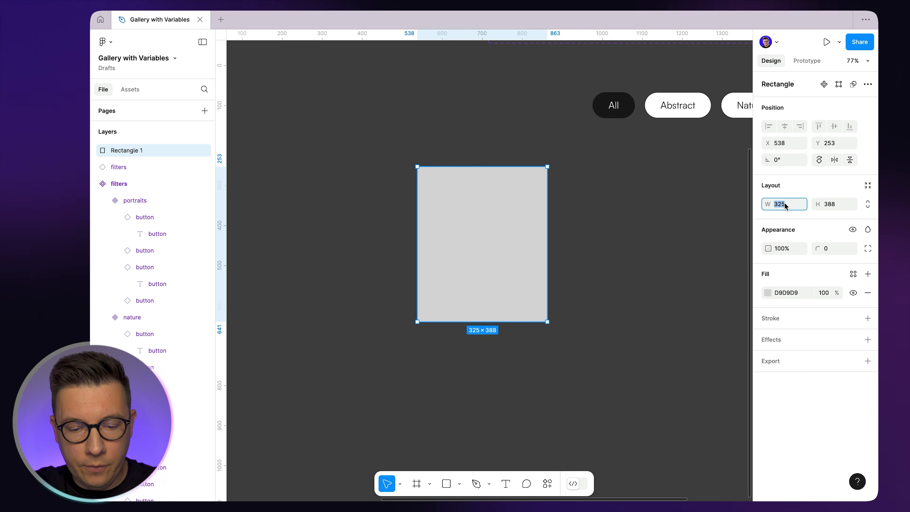
pyautogui.write('448')
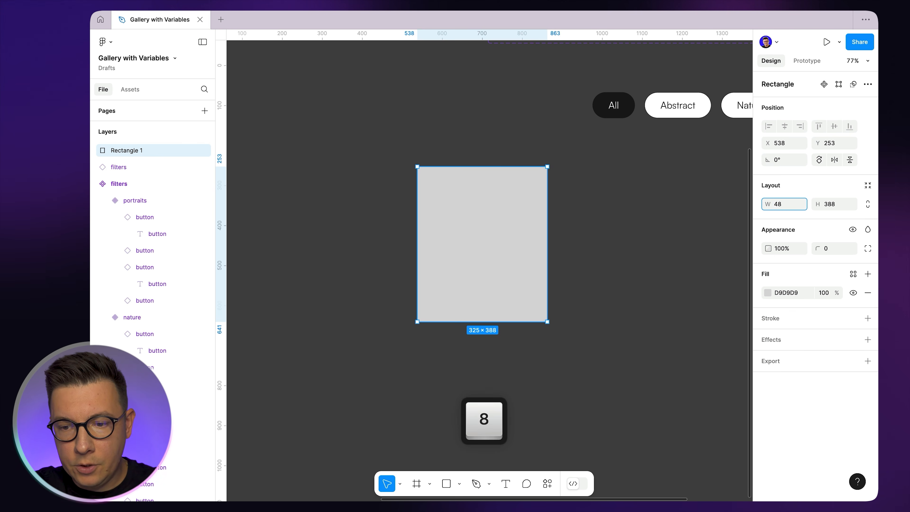
pyautogui.click(830, 207)
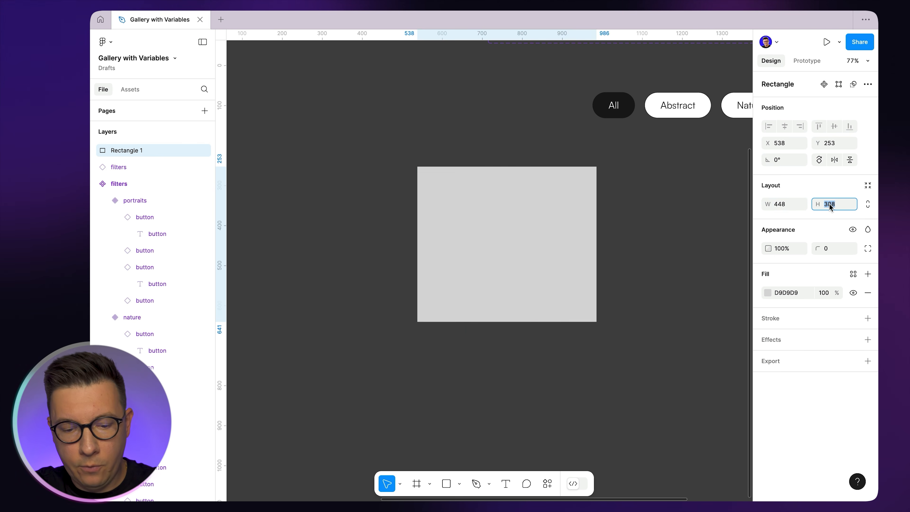
pyautogui.write('448')
pyautogui.press('Return')
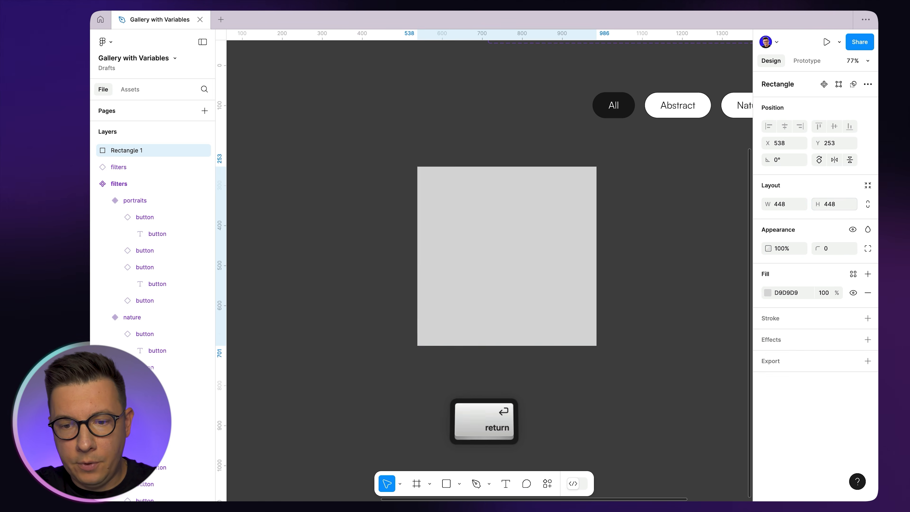
pyautogui.click(557, 127)
# - Move the grey square to about X 587, Y 438 and rename its layer as image
pyautogui.scroll(-5, 502, 173)
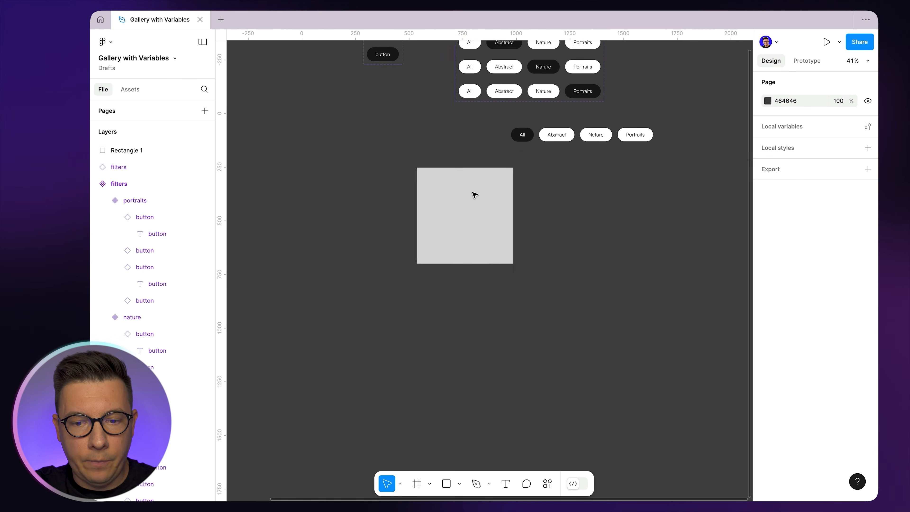
pyautogui.moveTo(445, 240); pyautogui.dragTo(455, 280)
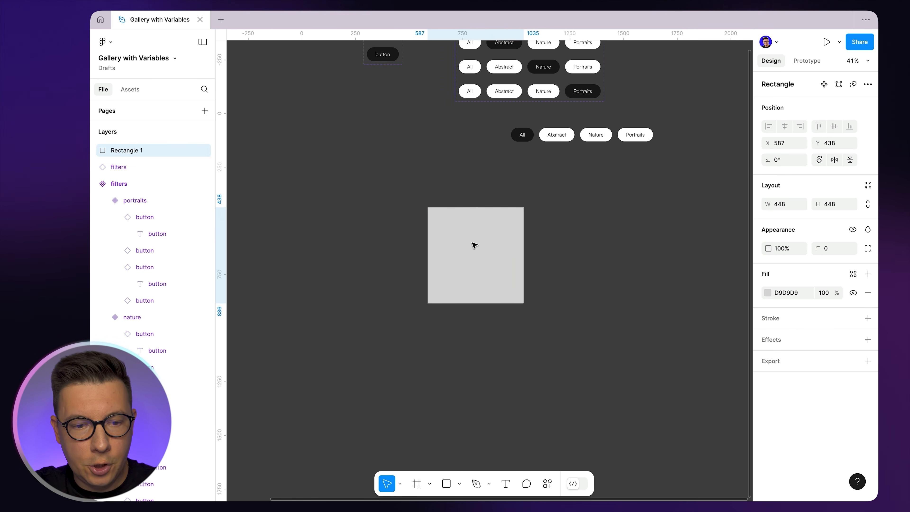
pyautogui.doubleClick(127, 151)
pyautogui.write('image')
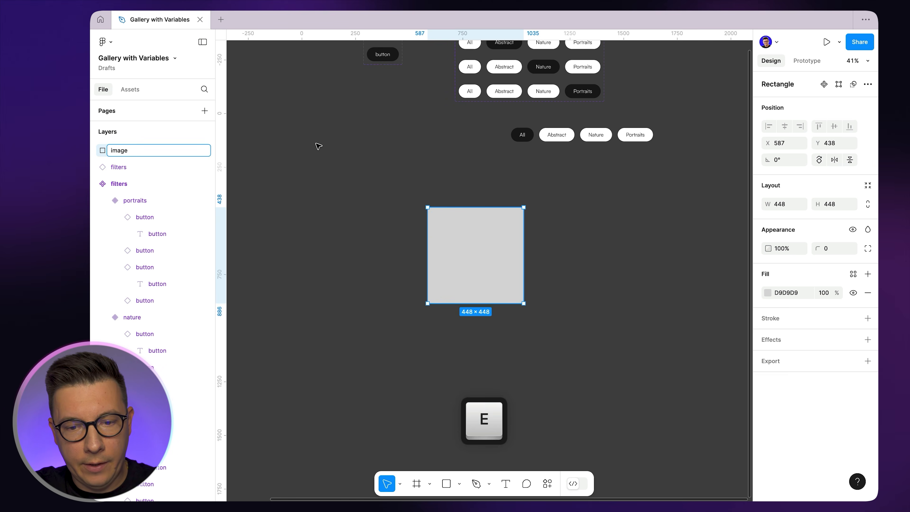
pyautogui.click(437, 179)
# - Wrap the image square in a frame and expand the frame in the layer list to show its contents
pyautogui.click(467, 248)
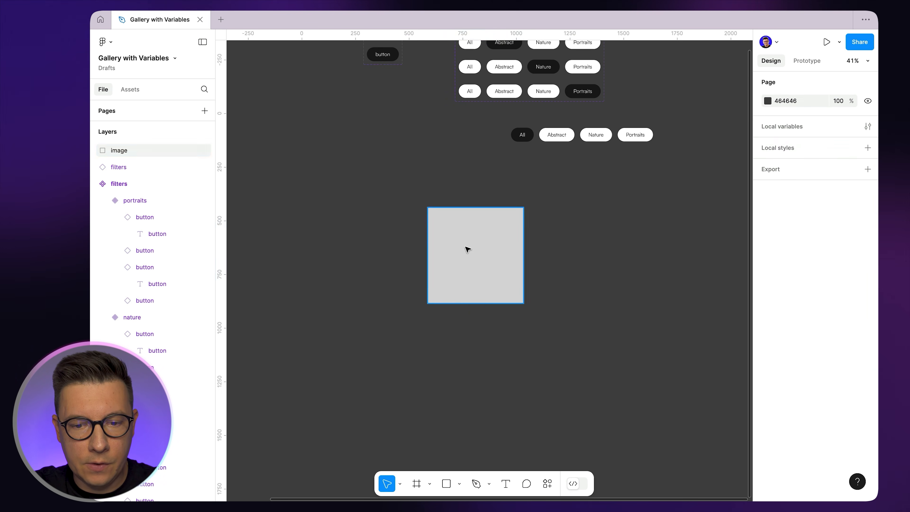
pyautogui.scroll(-2, 482, 230)
pyautogui.hscroll(2, 482, 230)
pyautogui.click(428, 160)
pyautogui.click(432, 215)
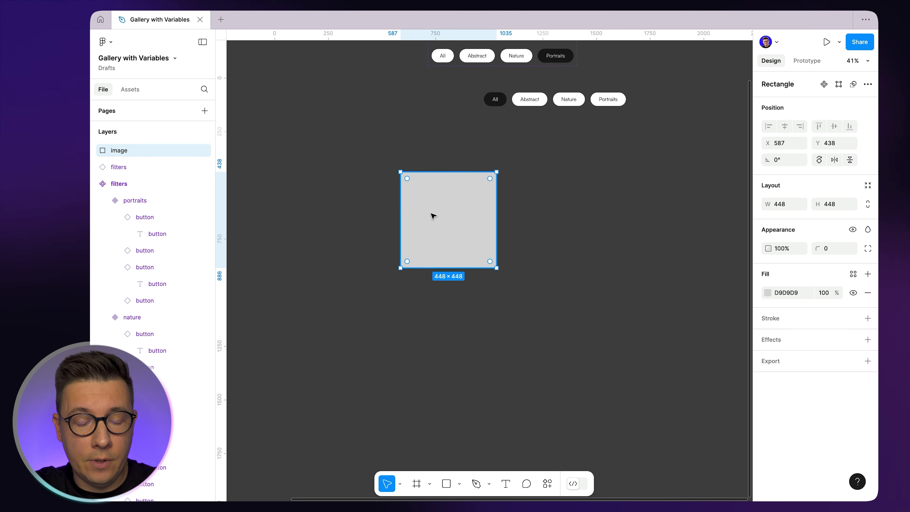
pyautogui.rightClick(433, 217)
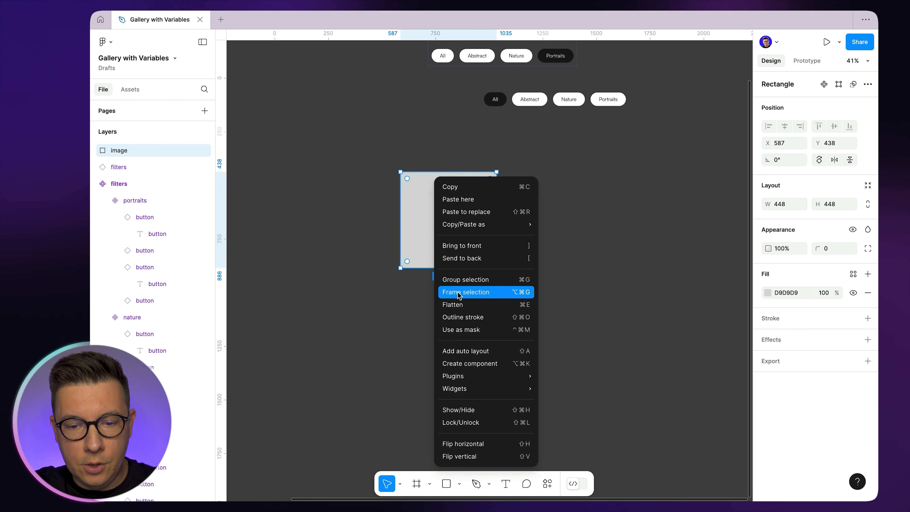
pyautogui.click(473, 292)
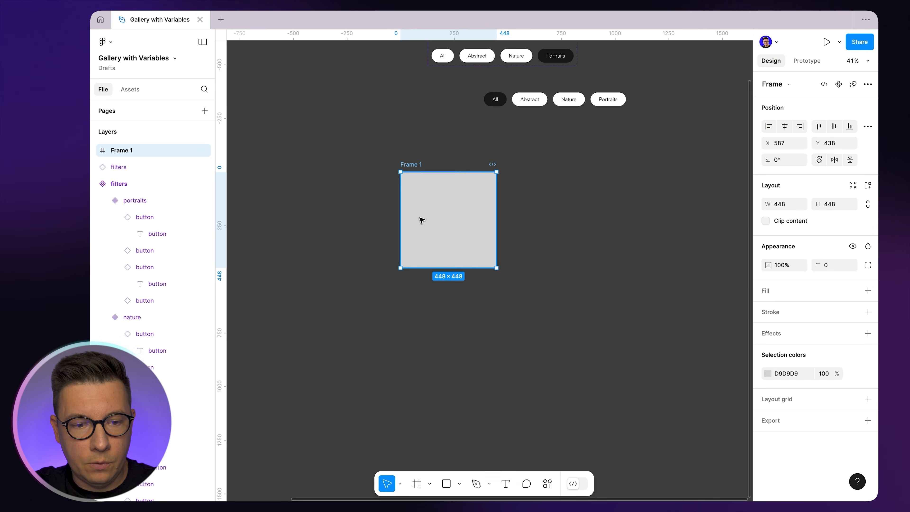
pyautogui.click(95, 151)
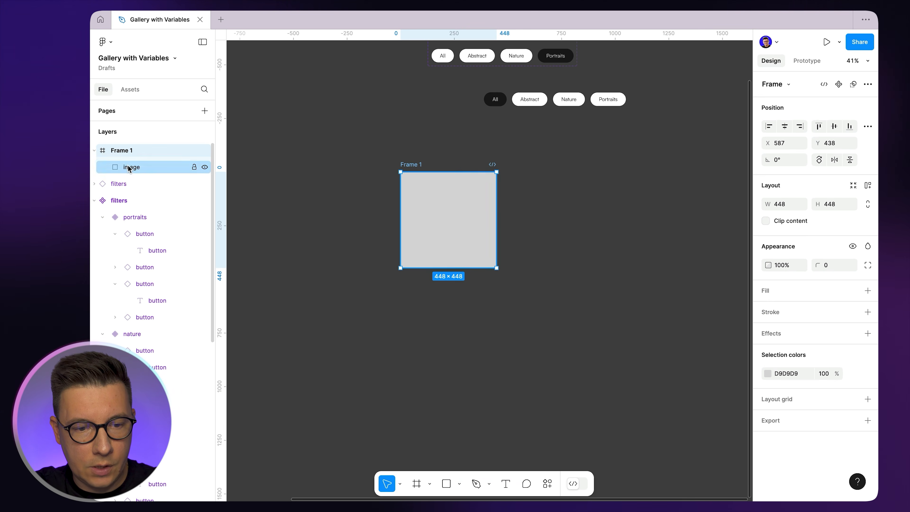
# - Rename the frame that wraps the image as project
pyautogui.doubleClick(123, 151)
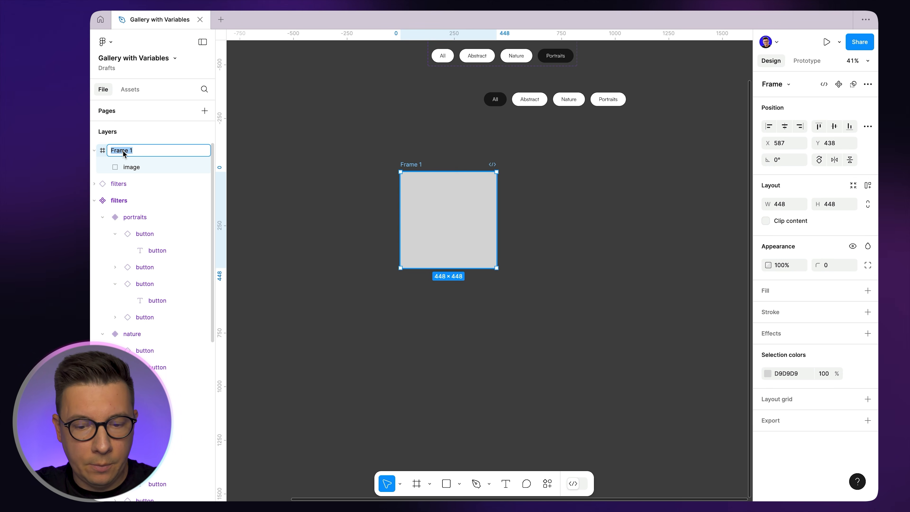
pyautogui.write('project')
pyautogui.click(319, 121)
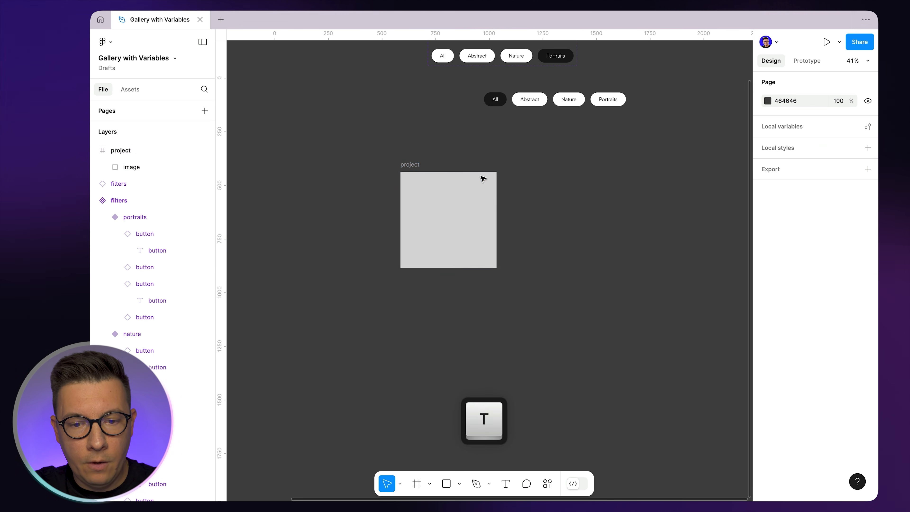
# - Add the text "Project Name" over the grey image square at about X 87, Y 204 inside the project frame
pyautogui.scroll(3, 399, 158)
pyautogui.click(399, 158)
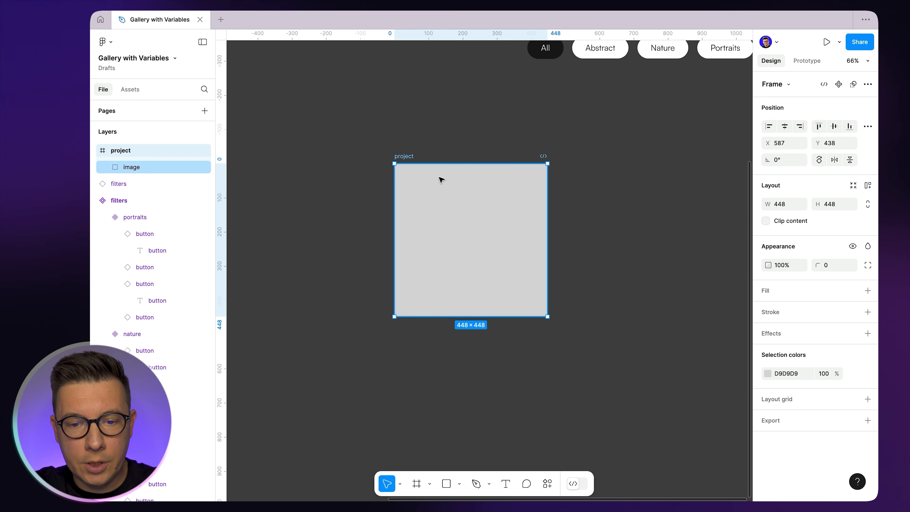
pyautogui.click(453, 212)
pyautogui.scroll(-1, 453, 212)
pyautogui.scroll(-1, 453, 211)
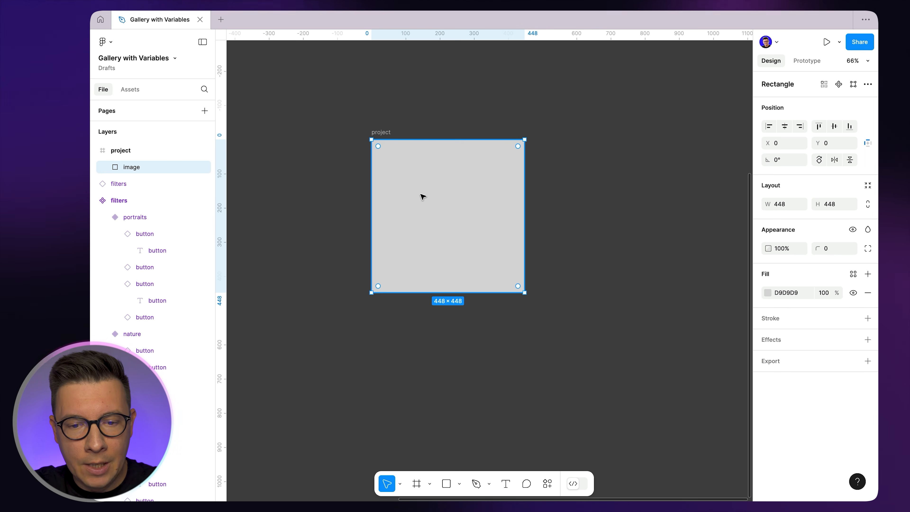
pyautogui.press('t')
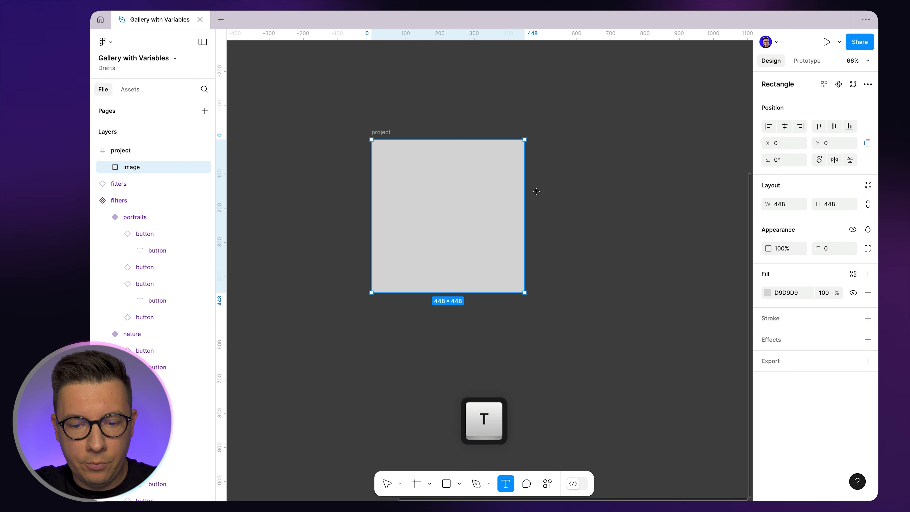
pyautogui.click(404, 207)
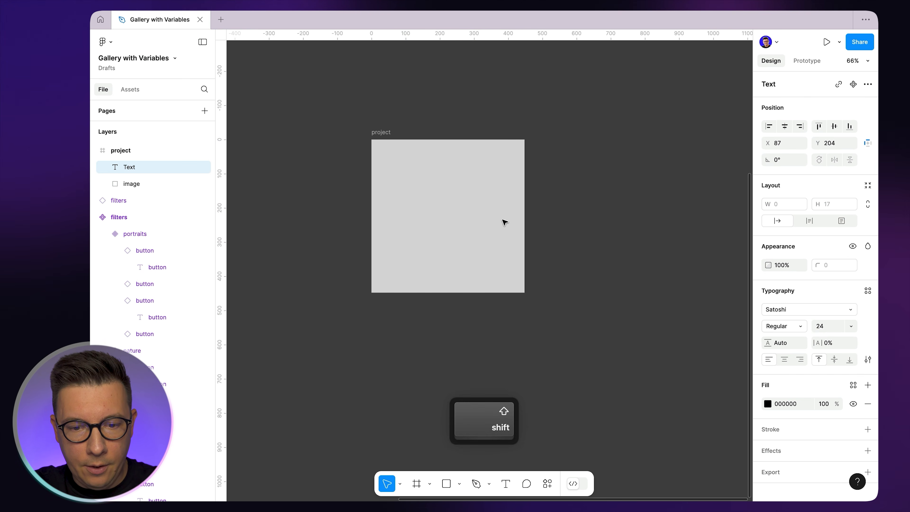
pyautogui.write('Proje')
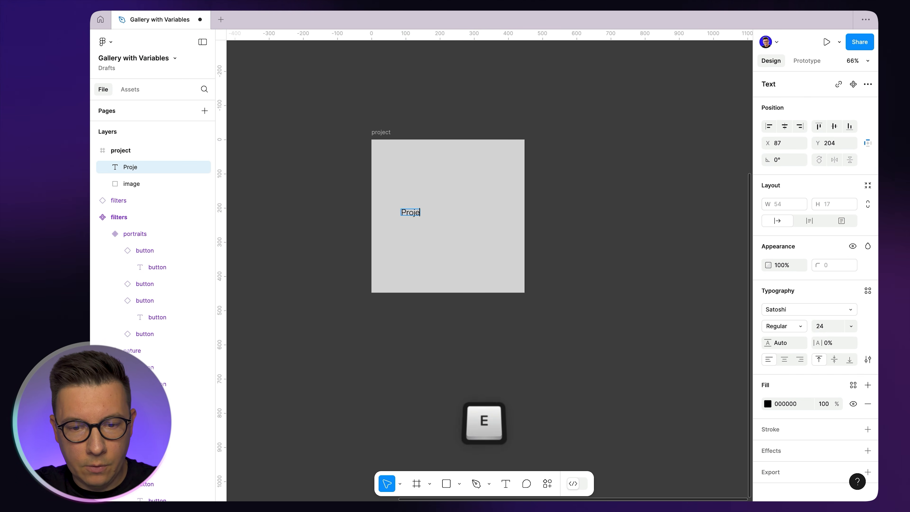
pyautogui.write('ct Name')
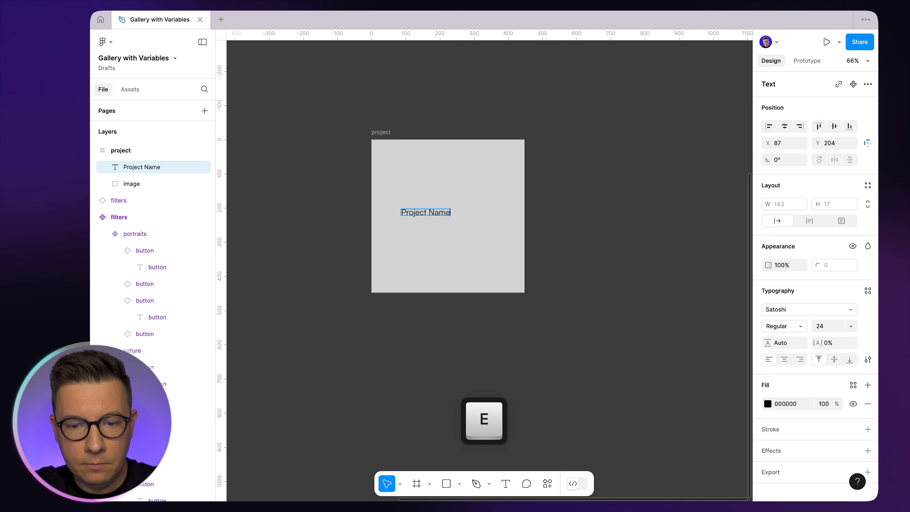
pyautogui.press('Escape')
# - Duplicate the Project Name text just below it and change the copy to "Short description of the project"
pyautogui.moveTo(423, 214); pyautogui.dragTo(423, 230)
pyautogui.doubleClick(423, 229)
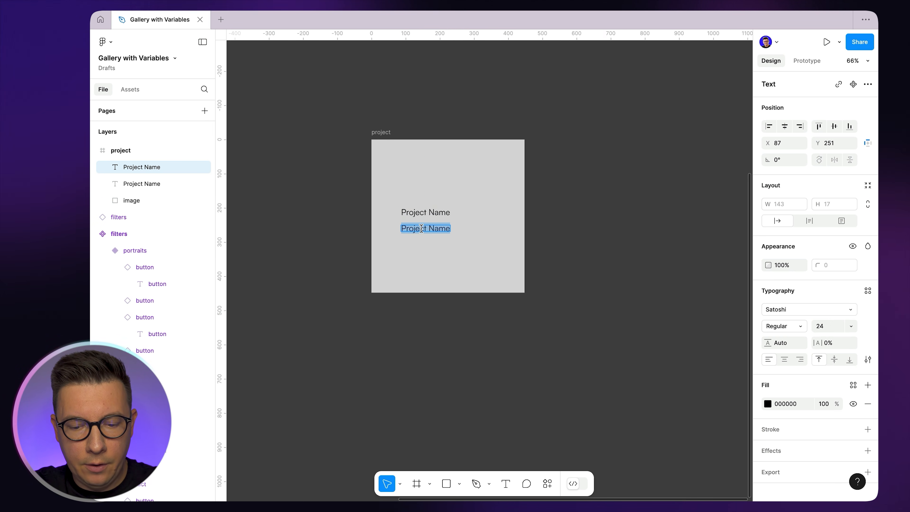
pyautogui.write('Short description of the project')
pyautogui.click(573, 201)
# - Move both texts to about X 44, Y 299 in the project frame and combine them in a vertical auto layout with a gap of 24
pyautogui.moveTo(429, 230); pyautogui.dragTo(412, 249)
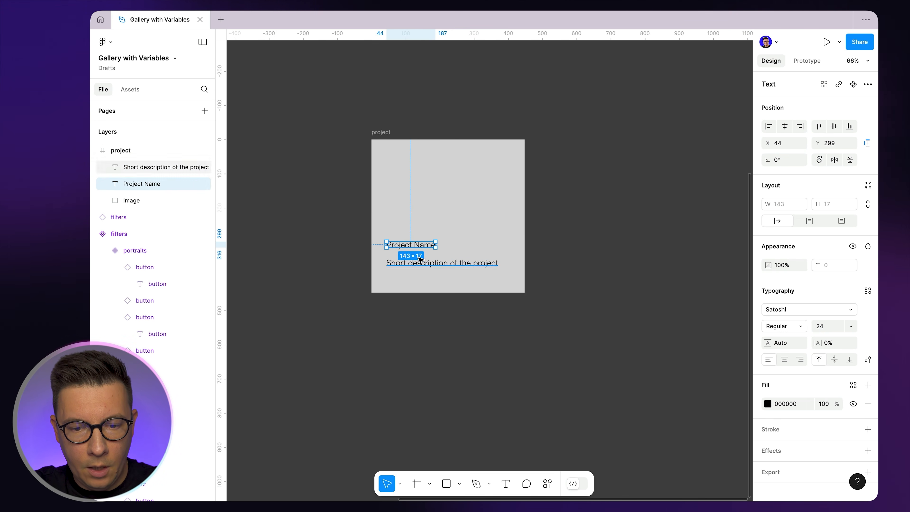
pyautogui.keyDown('shift'); pyautogui.click(426, 264); pyautogui.keyUp('shift')
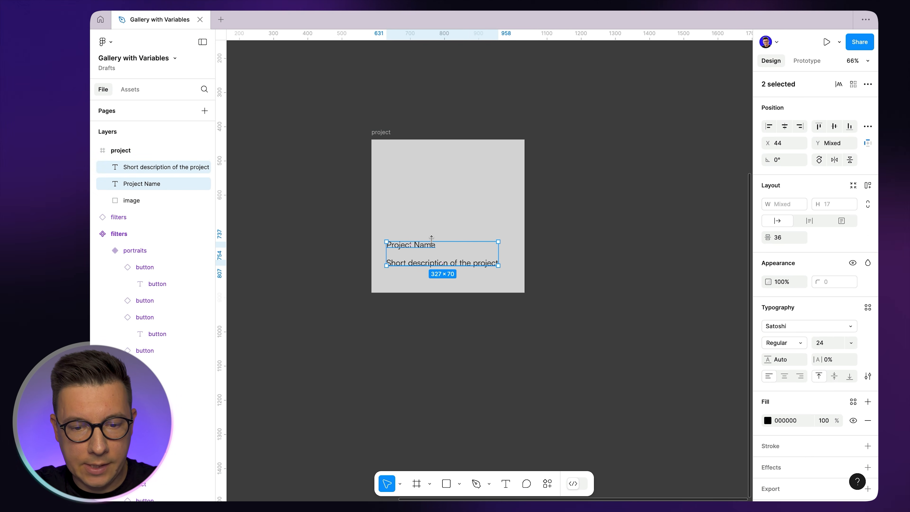
pyautogui.hotkey('shift', 'a')
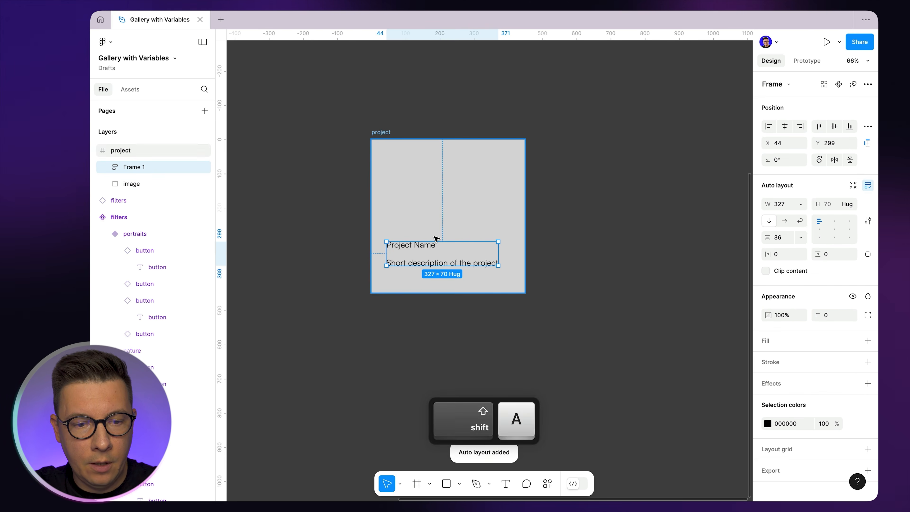
pyautogui.moveTo(423, 252); pyautogui.dragTo(423, 247)
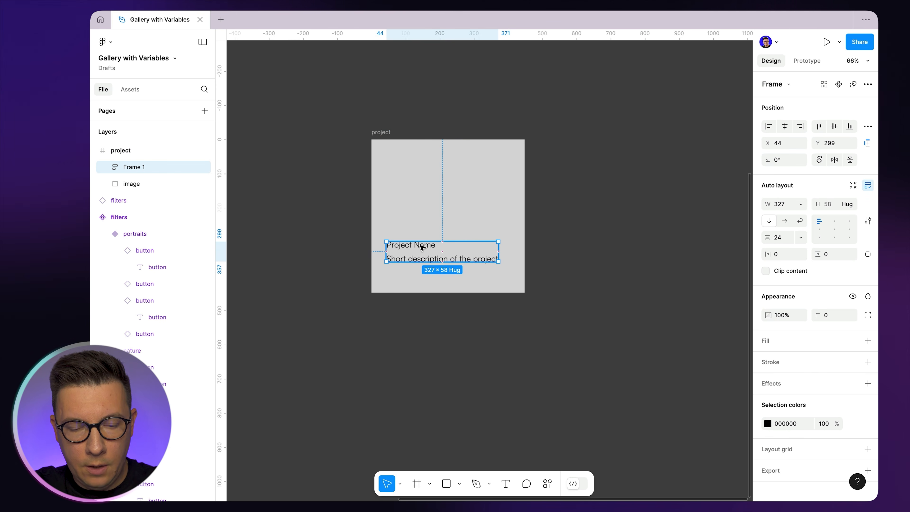
pyautogui.click(488, 236)
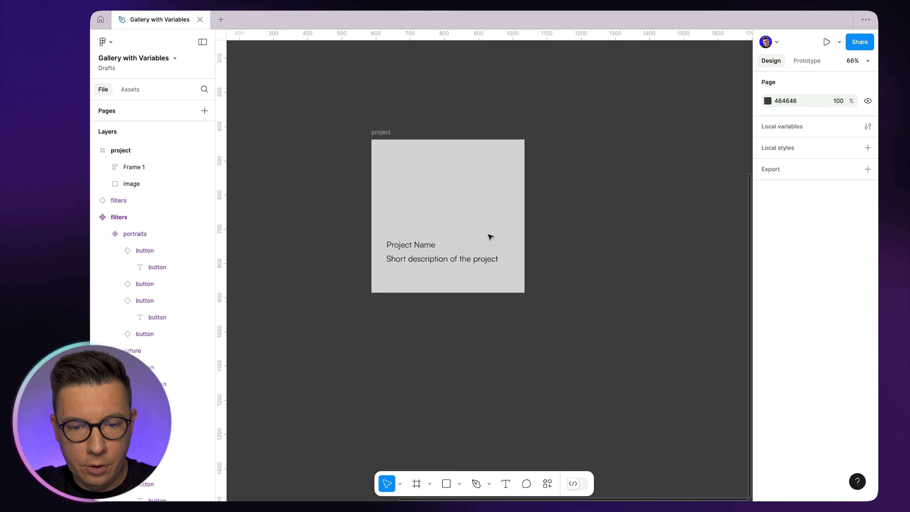
# - Set the font size of the Project Name text to 28
pyautogui.click(412, 249)
pyautogui.keyDown('super'); pyautogui.click(413, 248); pyautogui.keyUp('super')
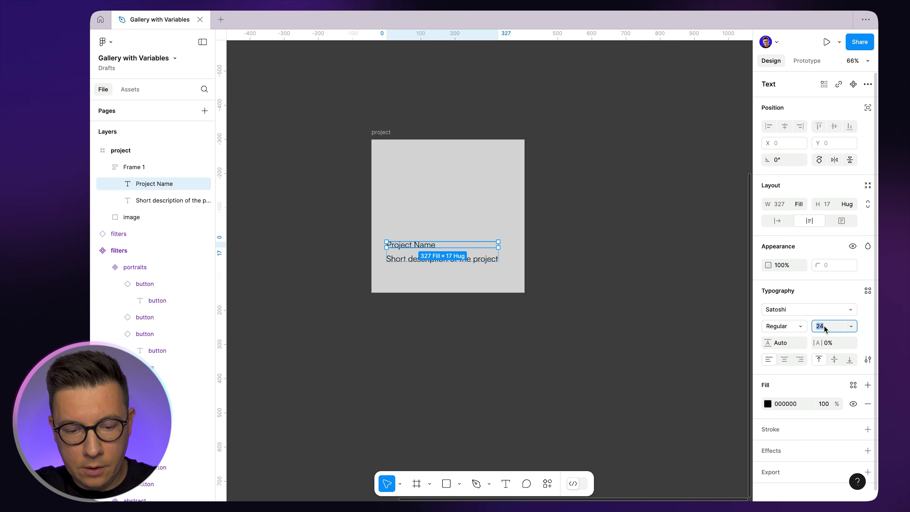
pyautogui.write('28')
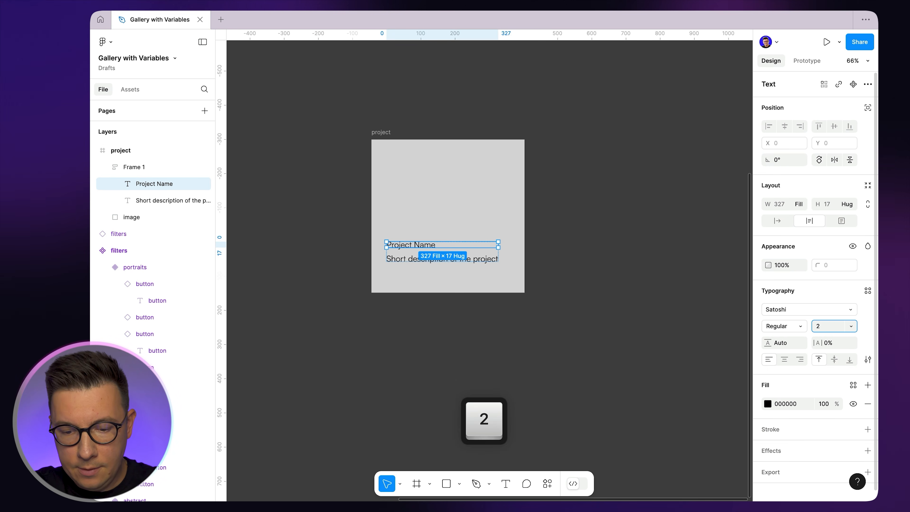
pyautogui.click(640, 268)
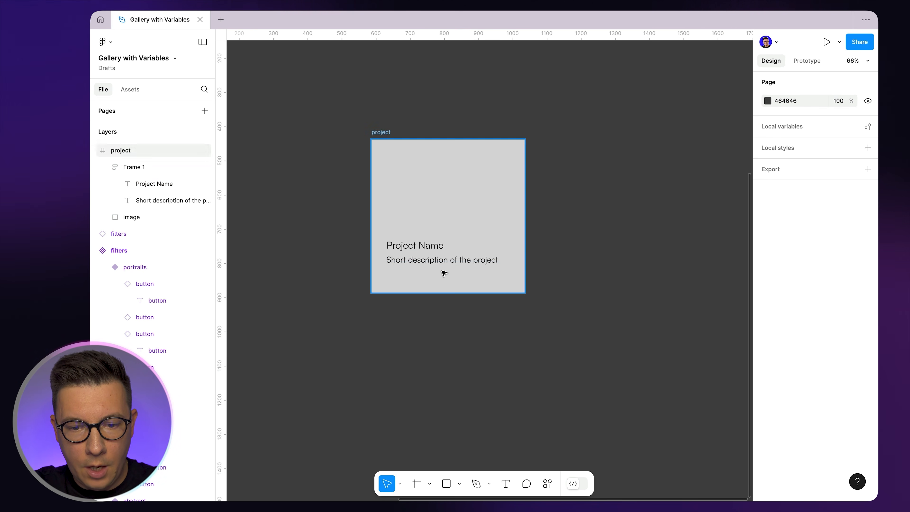
# - Set the font size of the short description text to 16
pyautogui.keyDown('super'); pyautogui.click(419, 262); pyautogui.keyUp('super')
pyautogui.click(829, 328)
pyautogui.write('16')
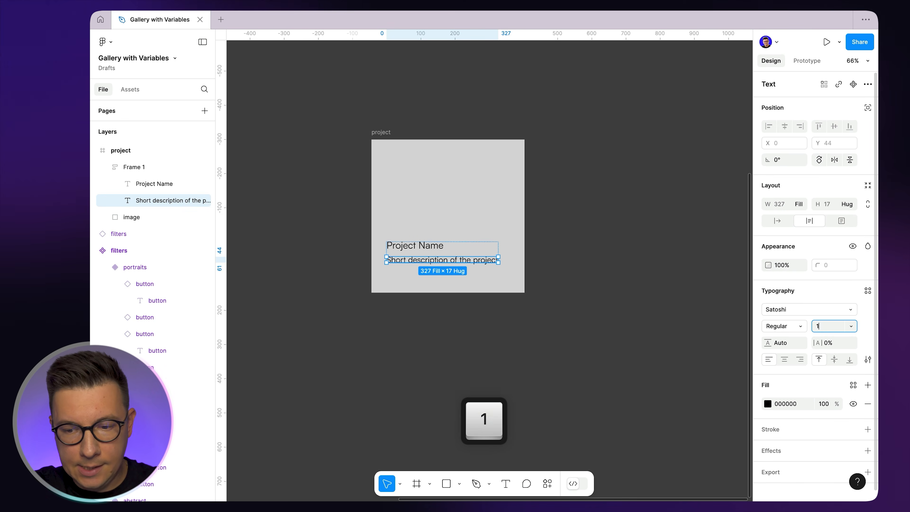
pyautogui.press('Return')
pyautogui.click(658, 255)
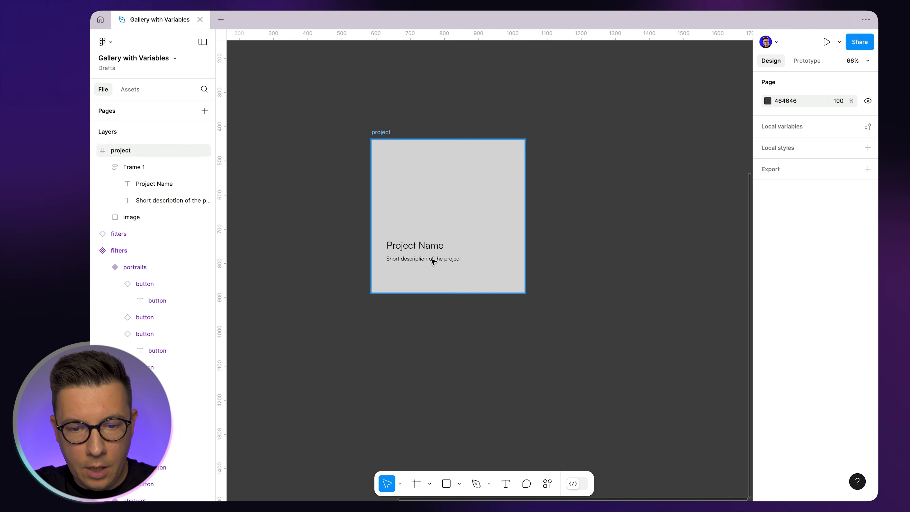
# - Give the Project Name text a bolder font weight
pyautogui.keyDown('super'); pyautogui.click(420, 250); pyautogui.keyUp('super')
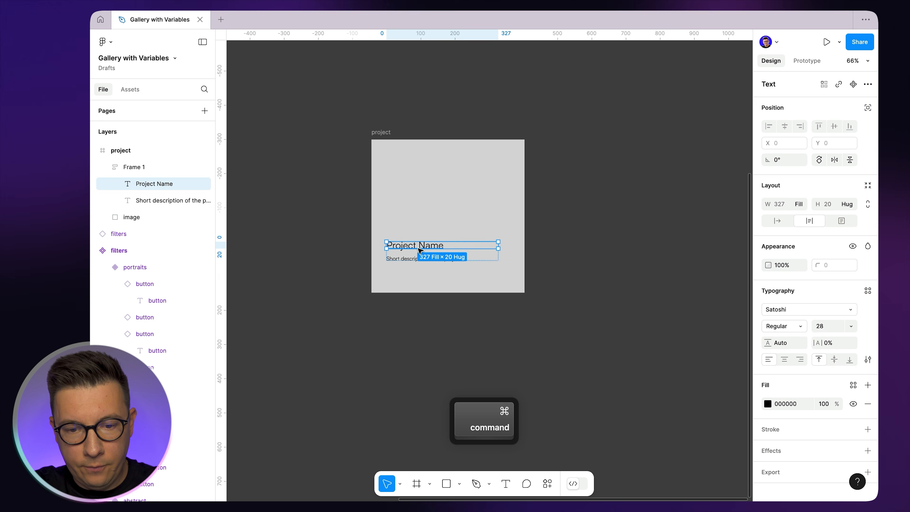
pyautogui.click(800, 327)
pyautogui.click(785, 350)
pyautogui.click(556, 220)
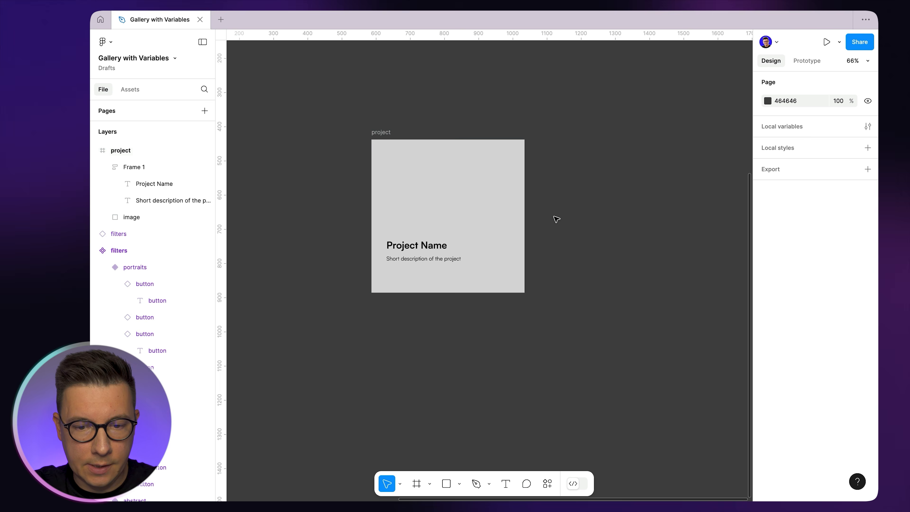
# - Move the text block down to about X 35, Y 352 in the project frame and collapse its layers
pyautogui.click(473, 254)
pyautogui.moveTo(479, 253)
pyautogui.mouseDown()
pyautogui.moveTo(463, 256)
pyautogui.moveTo(475, 270)
pyautogui.mouseUp()
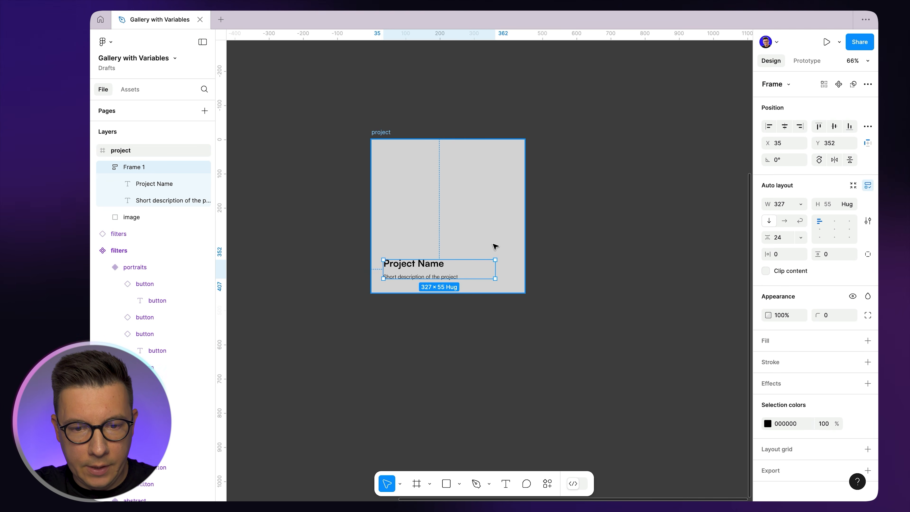
pyautogui.click(101, 167)
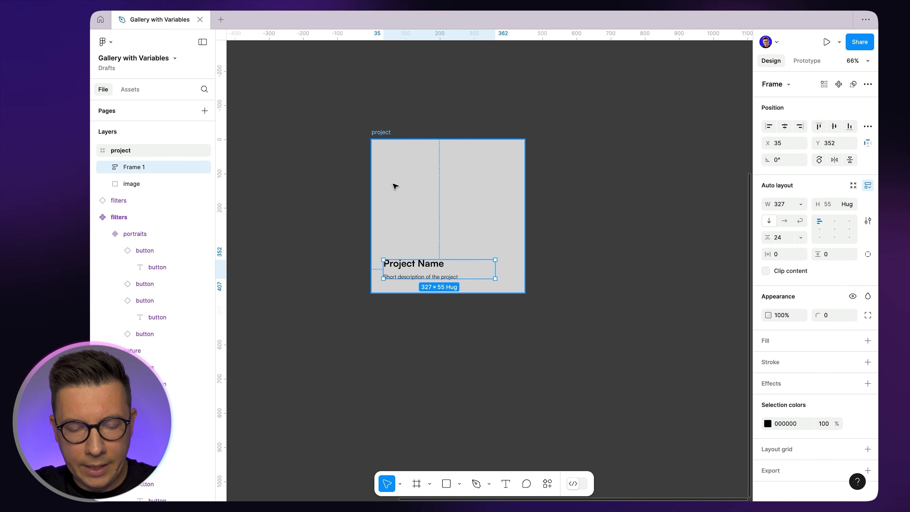
# - Nudge the text block to X 40, Y 353 so it sits 40 from the project frame's left and bottom edges
pyautogui.press('alt')
pyautogui.hotkey('alt', 'Left')
pyautogui.hotkey('alt', 'Right')
pyautogui.hotkey('alt', 'Right')
pyautogui.hotkey('alt', 'Right')
pyautogui.hotkey('alt', 'Right')
pyautogui.hotkey('alt', 'Right')
pyautogui.hotkey('alt', 'Right')
pyautogui.hotkey('alt', 'Down')
pyautogui.hotkey('alt', 'Down')
pyautogui.hotkey('alt', 'Up')
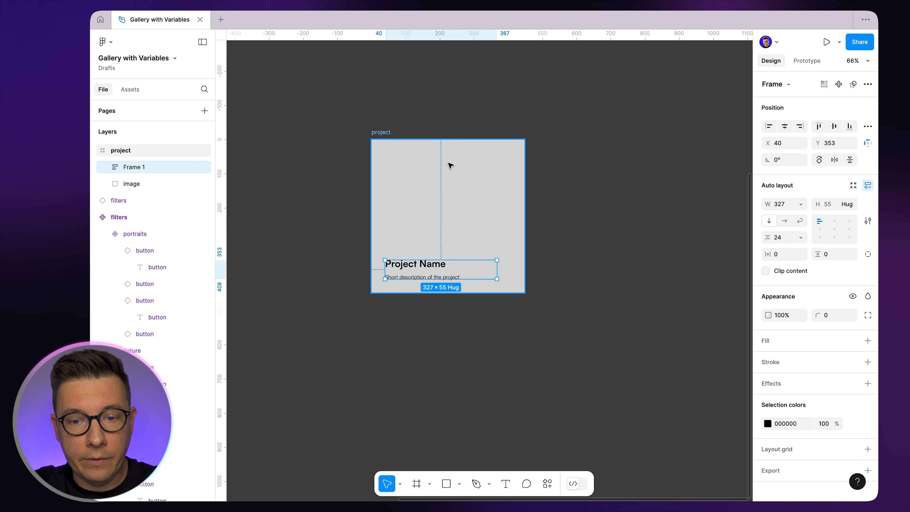
# - Rename the project frame as project/default
pyautogui.click(399, 116)
pyautogui.click(389, 130)
pyautogui.press('Right')
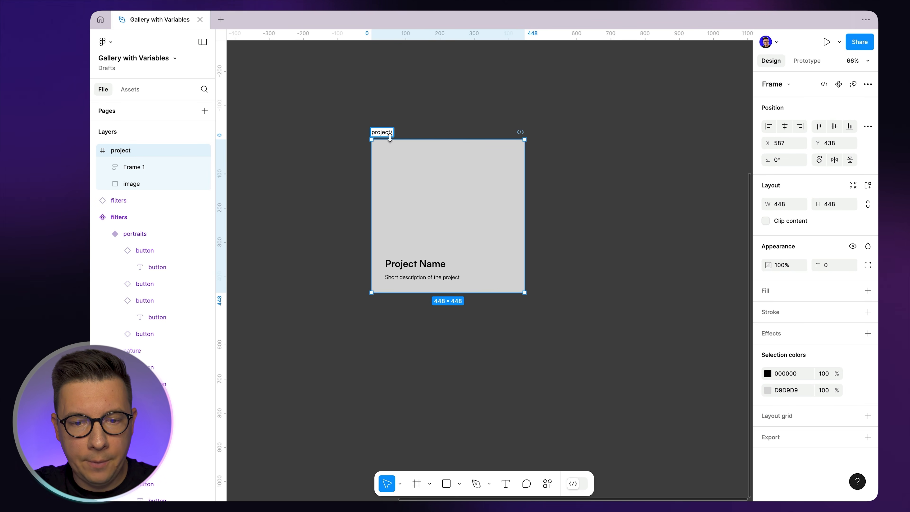
pyautogui.write('/')
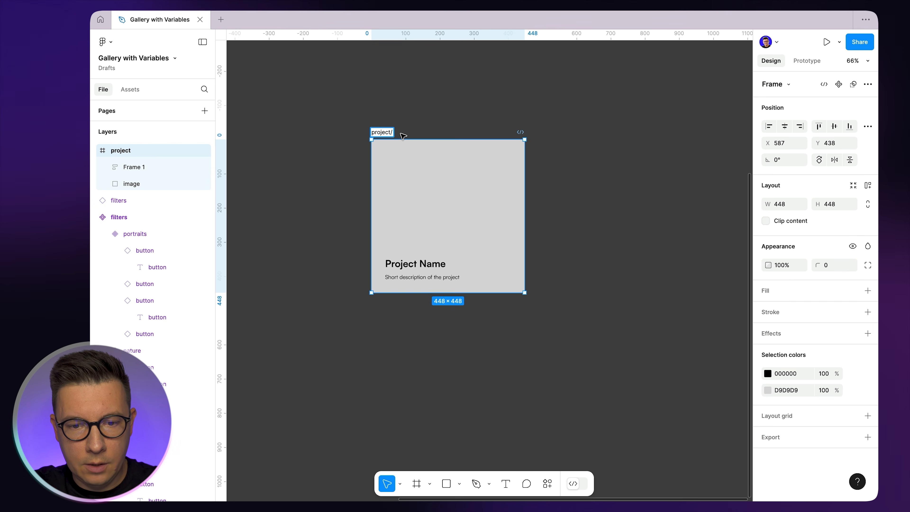
pyautogui.write('default')
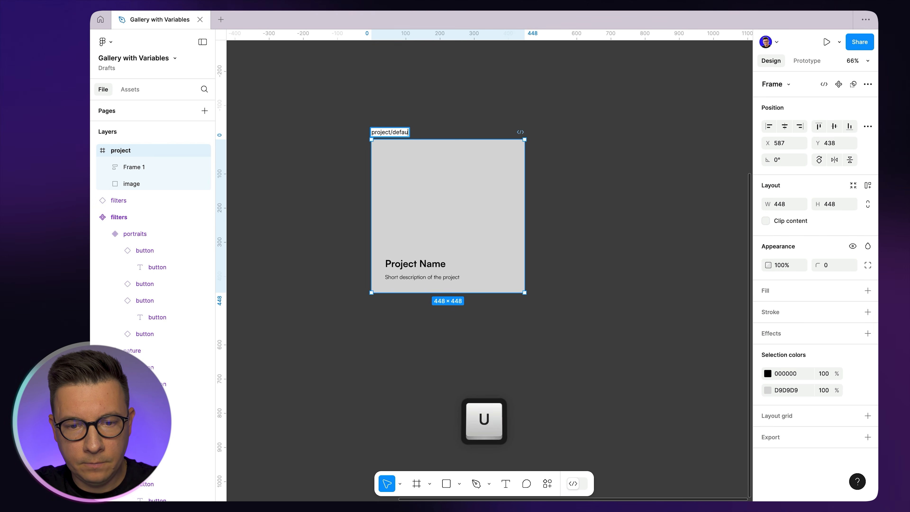
pyautogui.click(481, 108)
# - Duplicate the project/default frame beside the original on its right, at about X 1110, Y 438
pyautogui.click(386, 127)
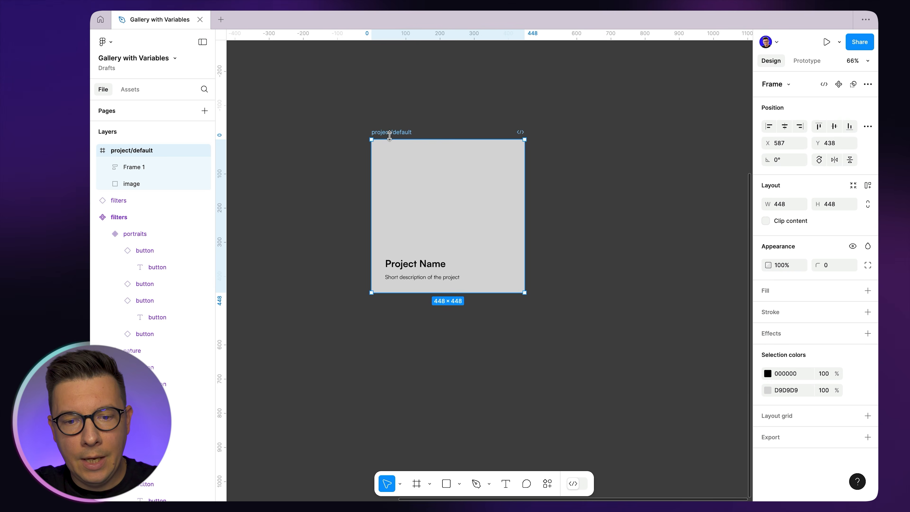
pyautogui.press('alt')
pyautogui.moveTo(388, 134); pyautogui.dragTo(571, 134)
pyautogui.hscroll(3, 557, 116)
pyautogui.scroll(1, 557, 116)
# - Rename the duplicated project frame as project/hover
pyautogui.doubleClick(519, 152)
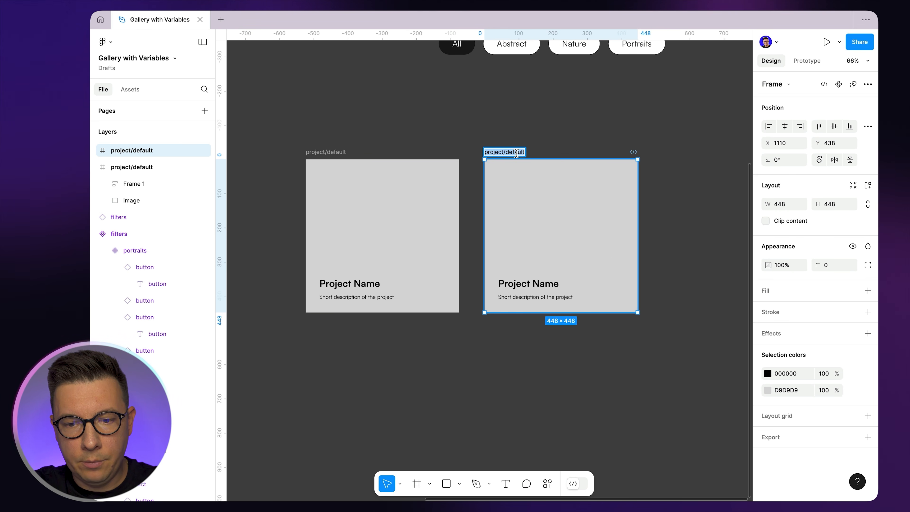
pyautogui.press('Right')
pyautogui.press('BackSpace')
pyautogui.press('BackSpace')
pyautogui.press('BackSpace')
pyautogui.press('BackSpace')
pyautogui.press('BackSpace')
pyautogui.press('BackSpace')
pyautogui.press('BackSpace')
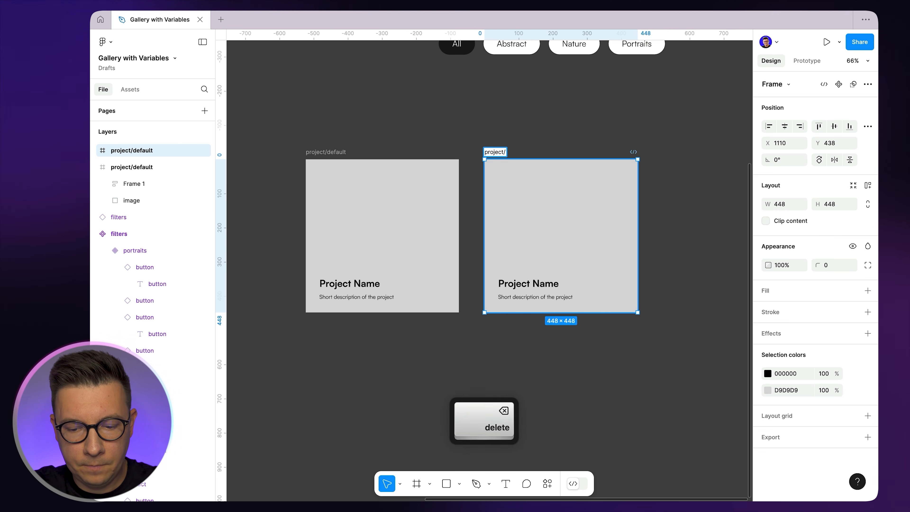
pyautogui.write('hover')
pyautogui.click(542, 119)
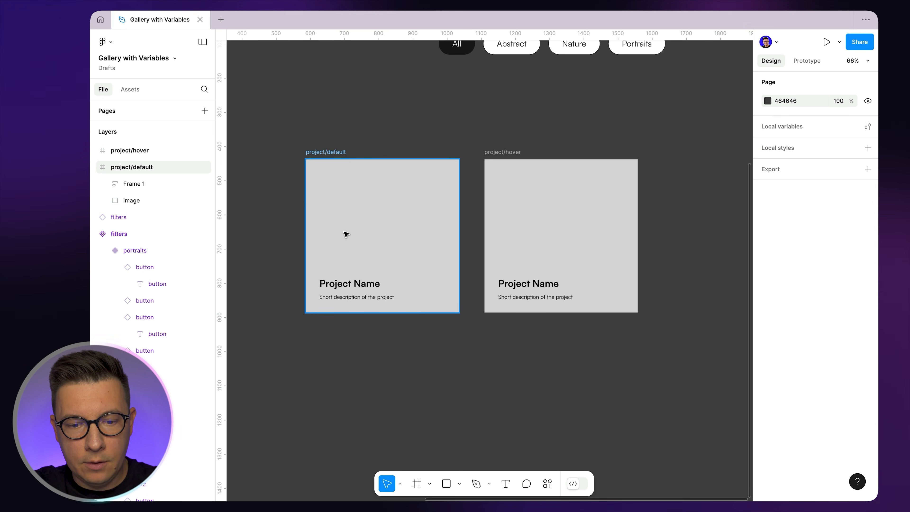
# - Rename the text block layer in the project/default frame as project desc
pyautogui.click(372, 270)
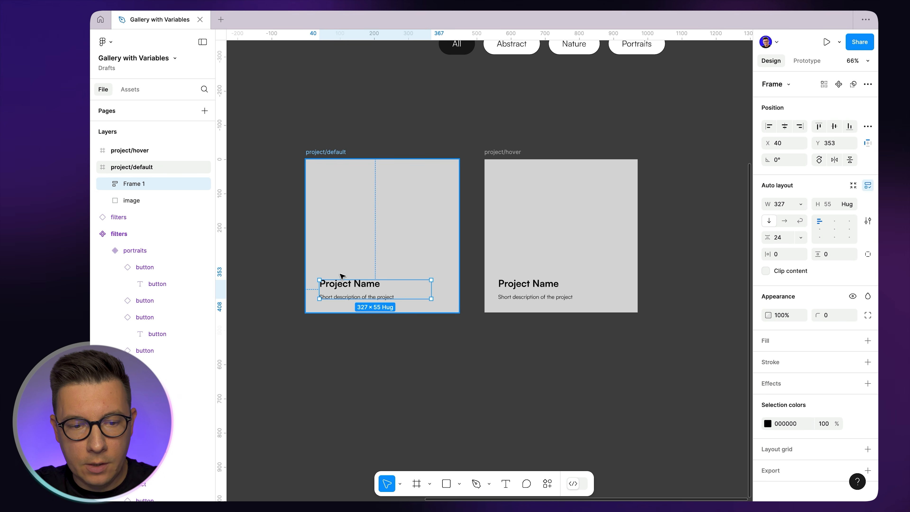
pyautogui.doubleClick(129, 184)
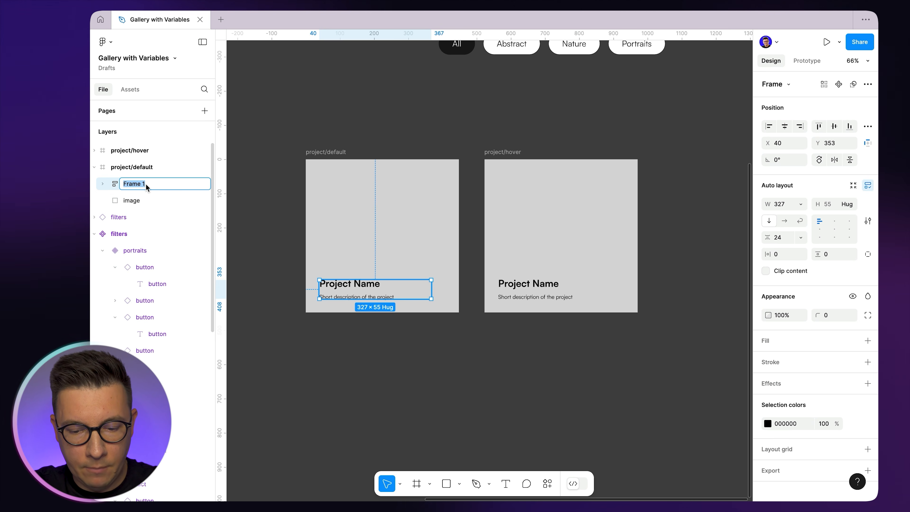
pyautogui.write('proje')
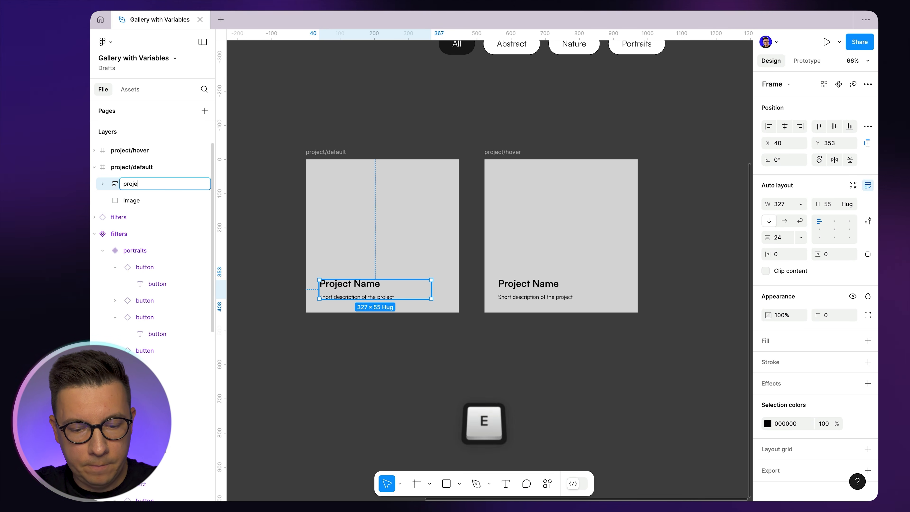
pyautogui.write('ct desc')
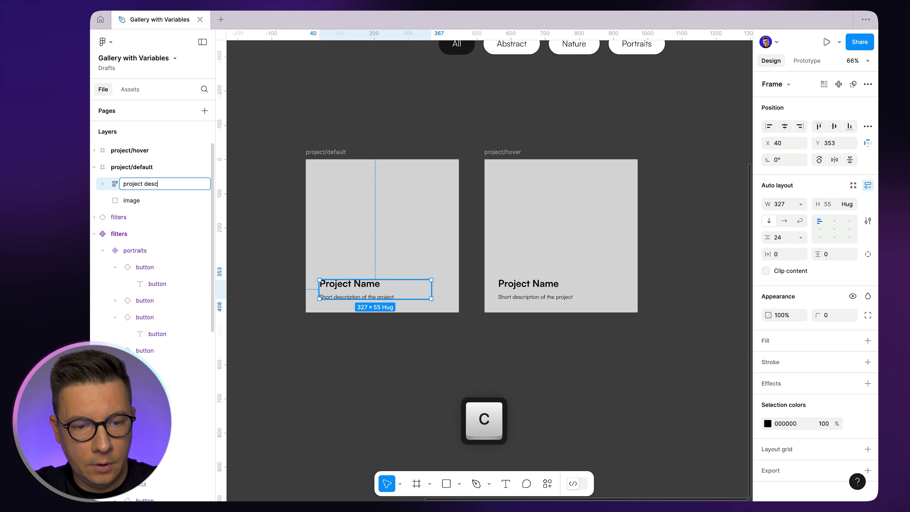
pyautogui.press('Escape')
pyautogui.click(138, 182)
pyautogui.doubleClick(165, 182)
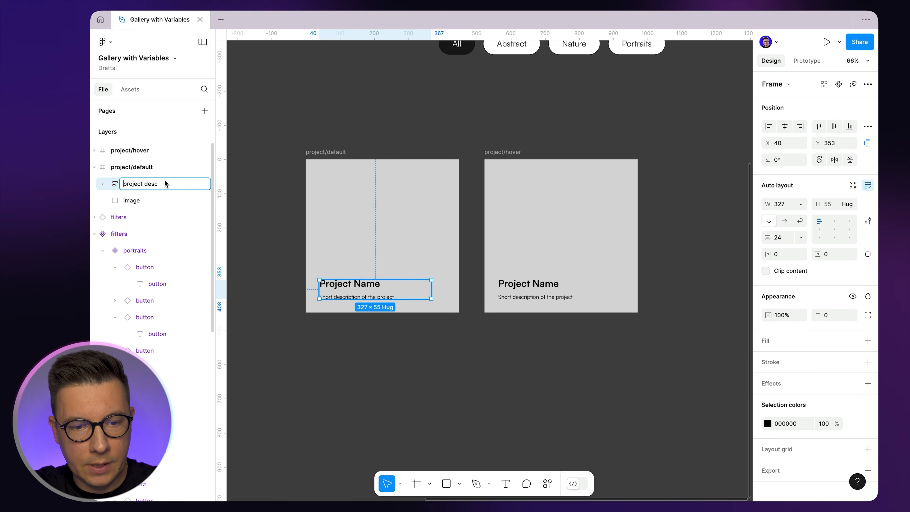
pyautogui.click(252, 159)
pyautogui.click(381, 286)
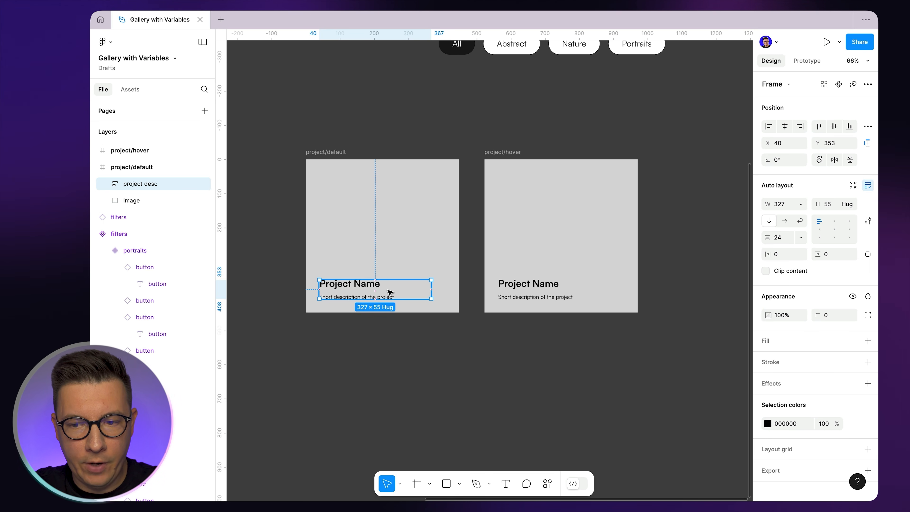
pyautogui.press('Escape')
# - Turn on clip content for the project/default frame
pyautogui.click(336, 153)
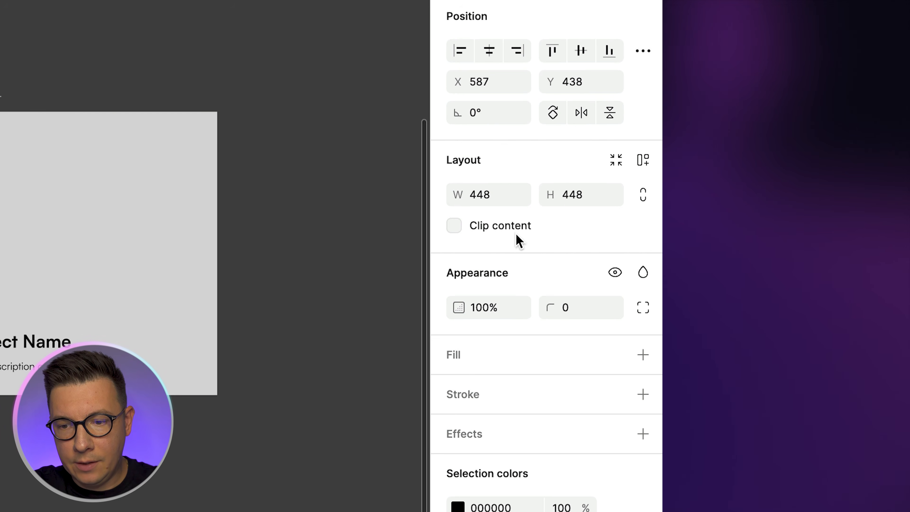
pyautogui.click(454, 226)
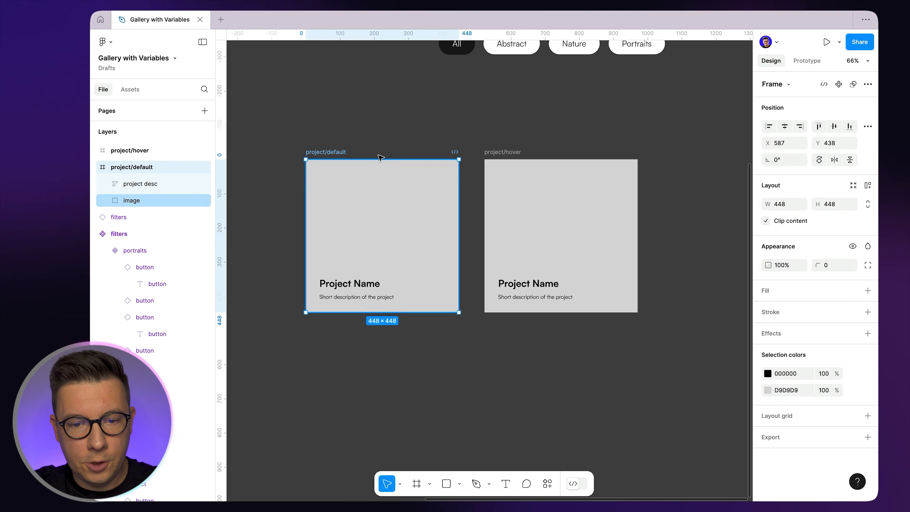
pyautogui.click(360, 193)
# - Nudge the project desc text block down to Y 465, below the bottom edge of the project/default frame
pyautogui.click(357, 293)
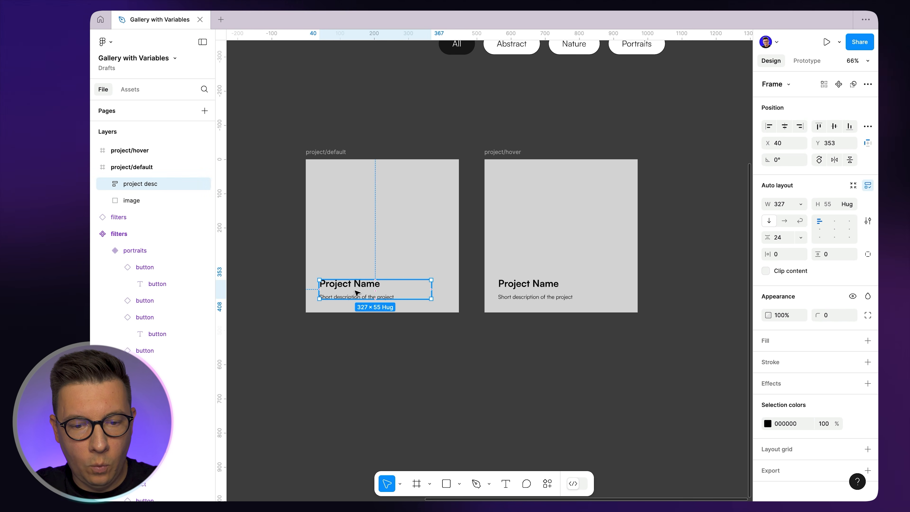
pyautogui.hotkey('shift', 'Down')
pyautogui.hotkey('shift', 'Down')
pyautogui.hotkey('shift', 'Down')
pyautogui.hotkey('shift', 'Down')
pyautogui.hotkey('shift', 'Down')
pyautogui.hotkey('shift', 'Down')
pyautogui.hotkey('shift', 'Down')
pyautogui.hotkey('shift', 'Down')
pyautogui.hotkey('shift', 'Down')
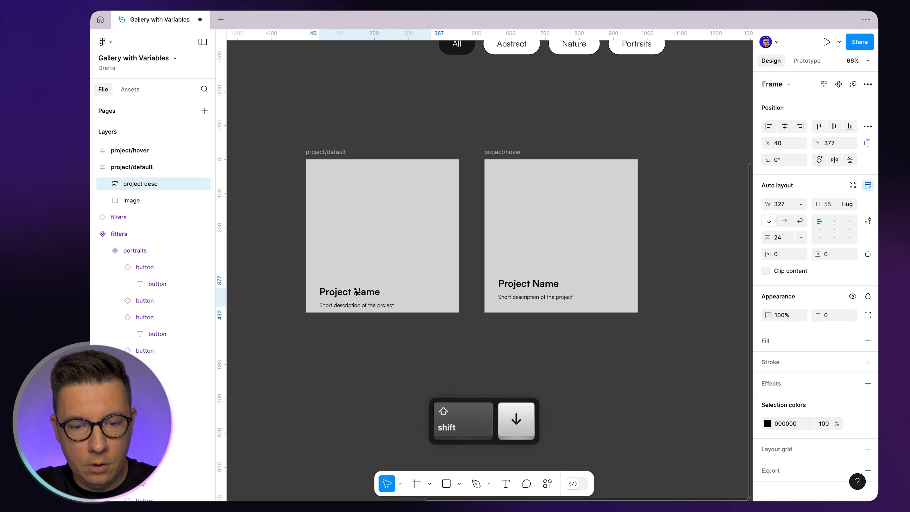
pyautogui.hotkey('shift', 'Down')
pyautogui.hotkey('shift', 'Down')
pyautogui.hotkey('shift', 'Down')
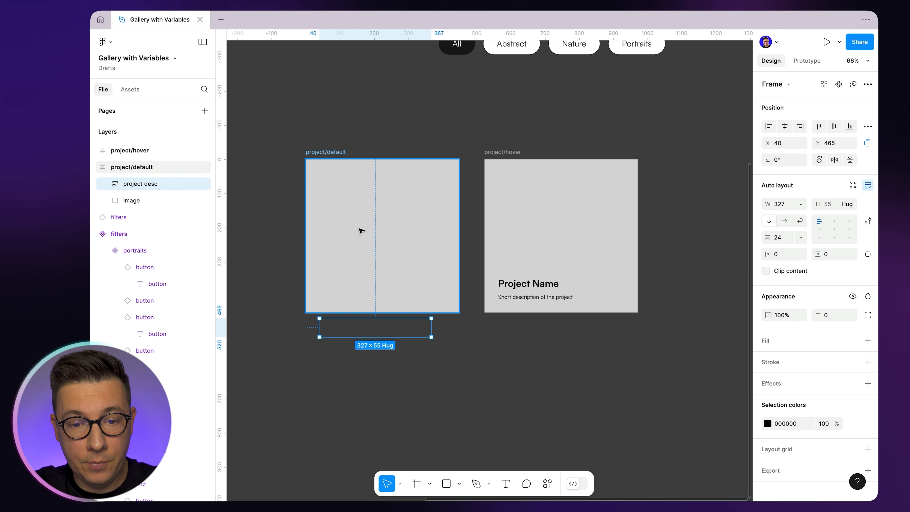
# - Turn clip content off and back on for project/default to compare how the moved description is displayed
pyautogui.press('Escape')
pyautogui.click(336, 152)
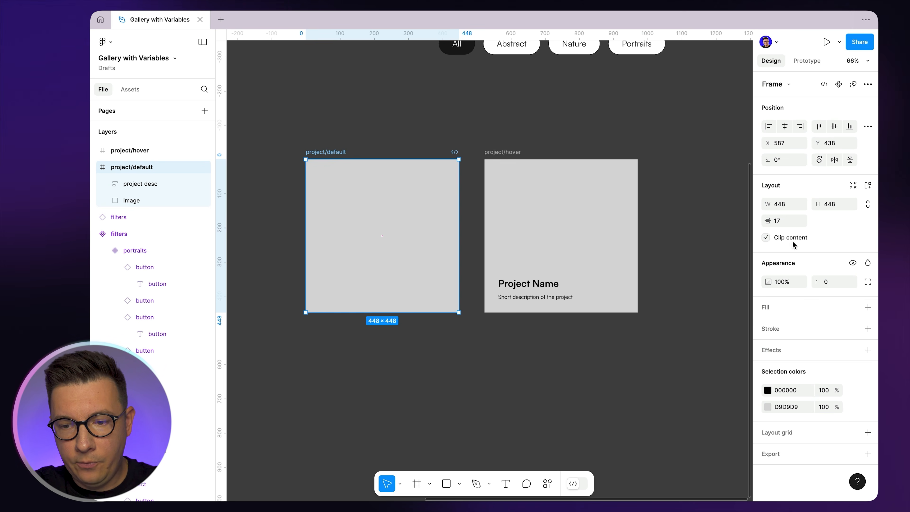
pyautogui.click(766, 238)
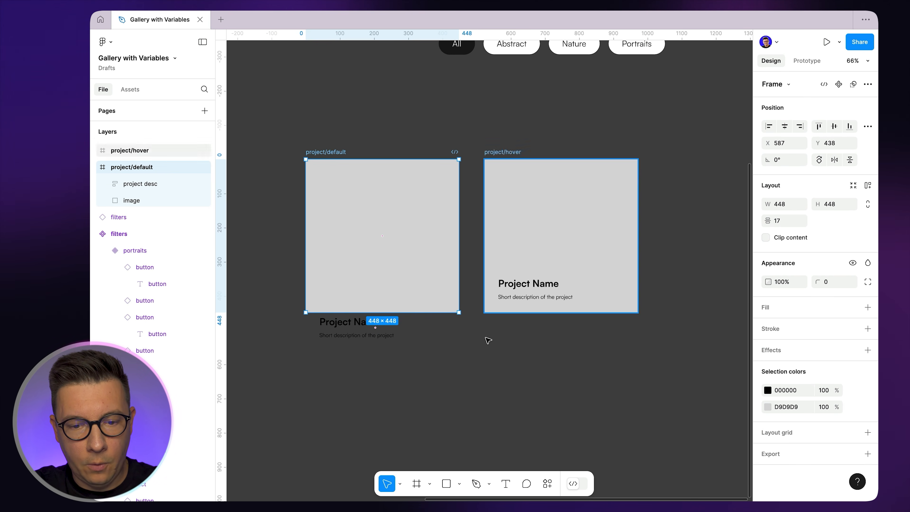
pyautogui.click(359, 126)
pyautogui.click(342, 150)
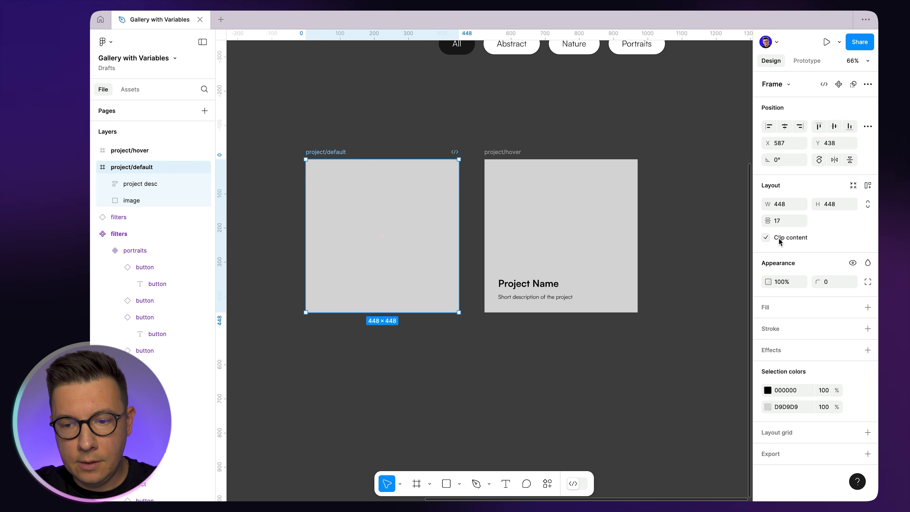
pyautogui.click(427, 106)
pyautogui.click(330, 153)
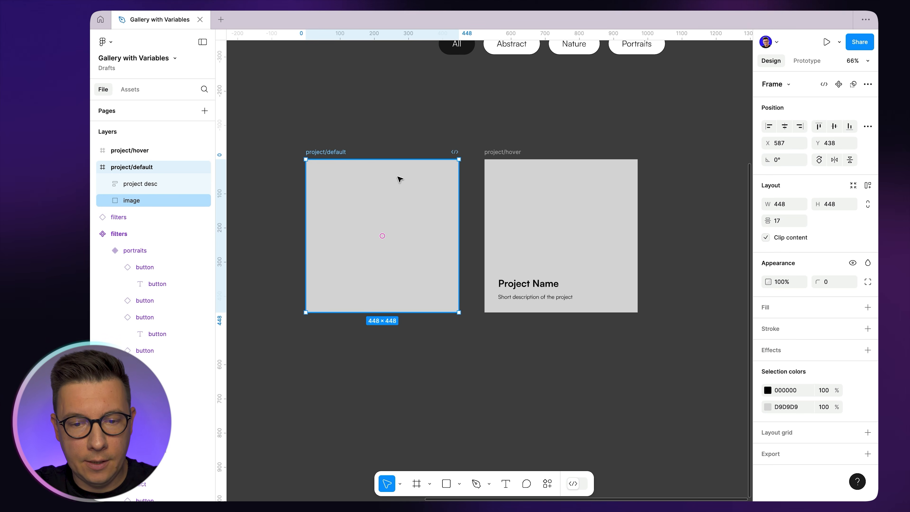
pyautogui.click(415, 138)
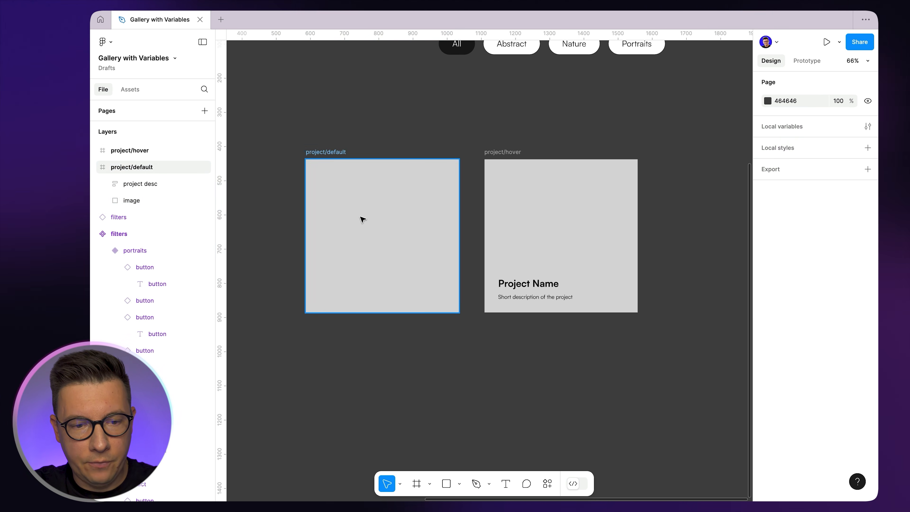
# - Shorten the image rectangle in project/hover from its bottom edge so it ends just above the project name
pyautogui.keyDown('super'); pyautogui.click(538, 194); pyautogui.keyUp('super')
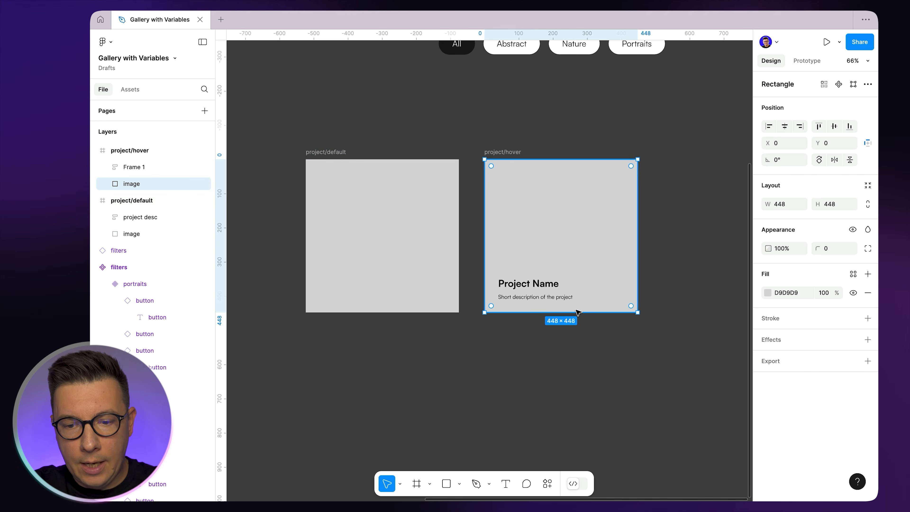
pyautogui.moveTo(577, 307); pyautogui.dragTo(577, 270)
pyautogui.press('Escape')
pyautogui.press('Escape')
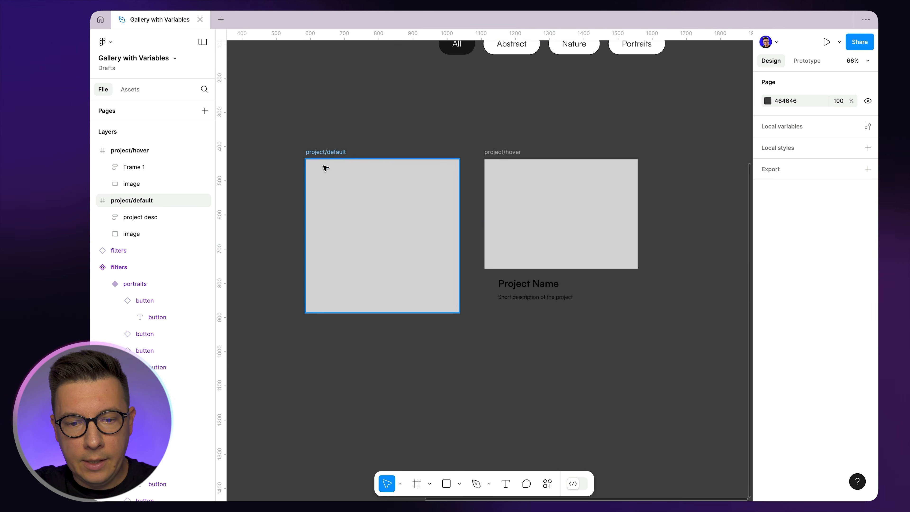
# - Add a white FFFFFF fill to both the project/default and project/hover frames
pyautogui.click(325, 154)
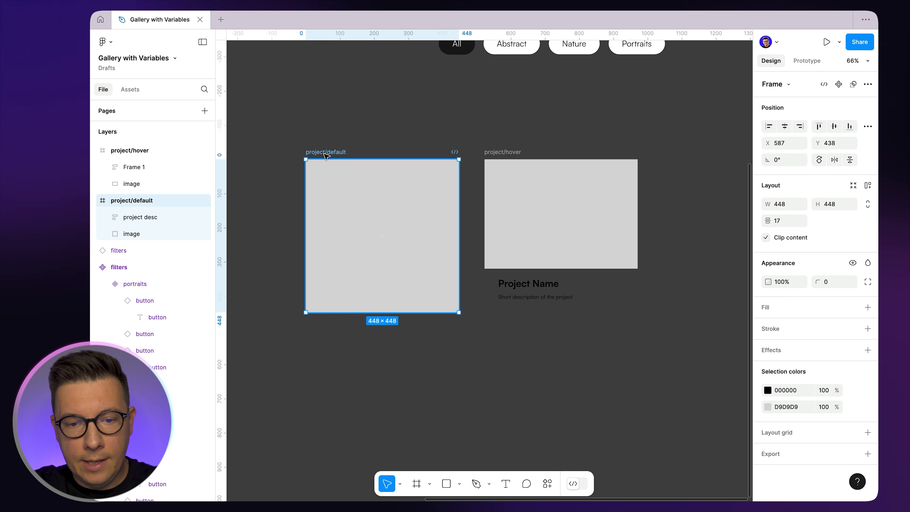
pyautogui.click(868, 308)
pyautogui.press('Tab')
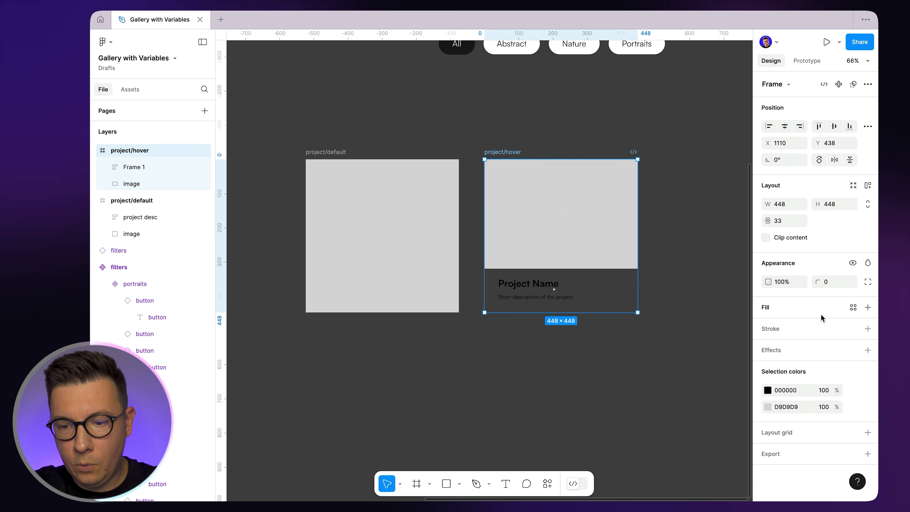
pyautogui.click(868, 307)
pyautogui.click(363, 131)
# - Combine the project/default and project/hover frames into a component set
pyautogui.moveTo(279, 130); pyautogui.dragTo(613, 376)
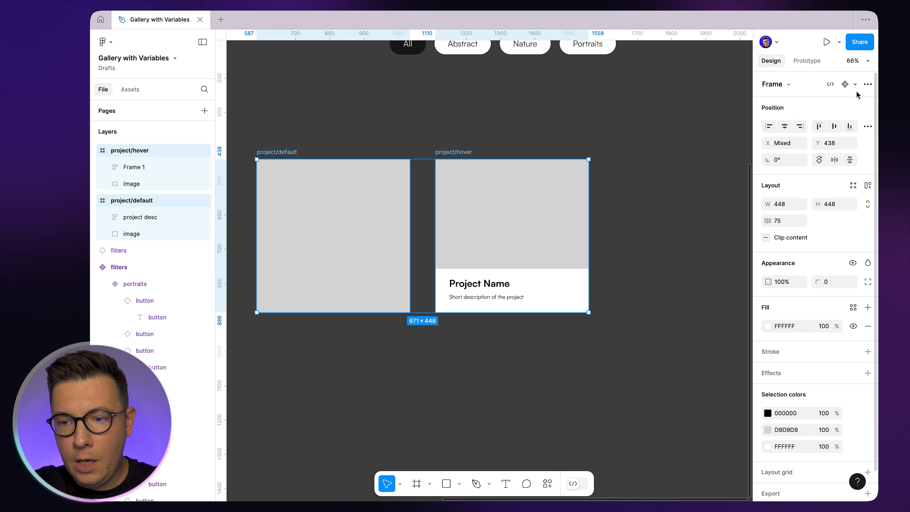
pyautogui.click(855, 84)
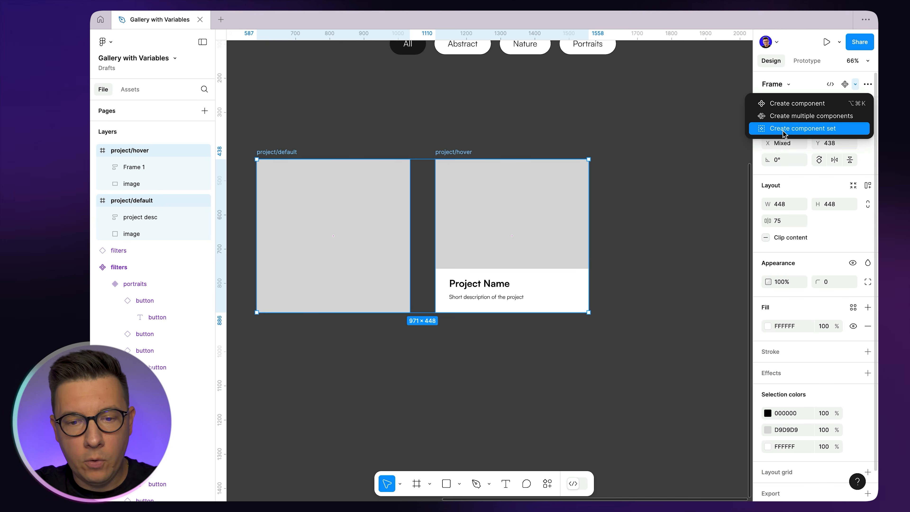
pyautogui.click(807, 128)
pyautogui.click(409, 129)
pyautogui.hscroll(-2, 407, 128)
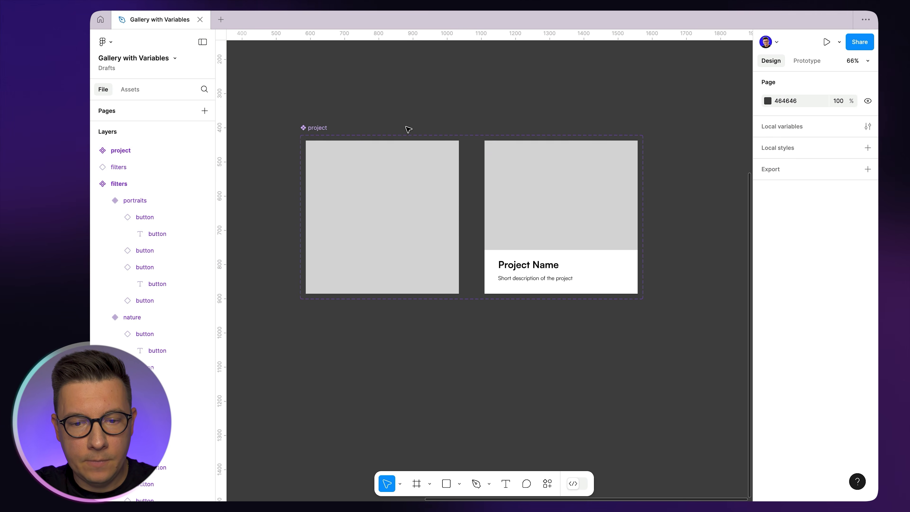
# - Add a MacBook Pro 14" frame on the empty canvas to the right of the project component set
pyautogui.scroll(-5, 419, 227)
pyautogui.click(420, 228)
pyautogui.click(428, 158)
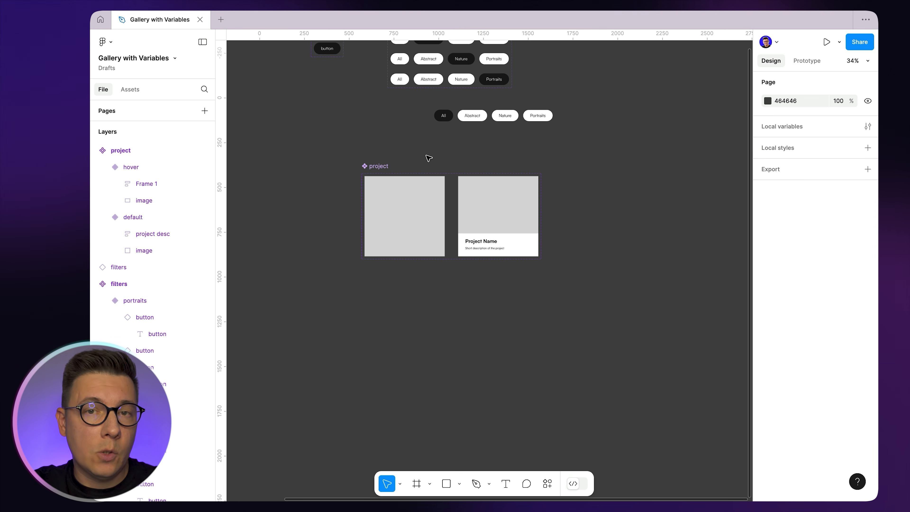
pyautogui.scroll(3, 382, 142)
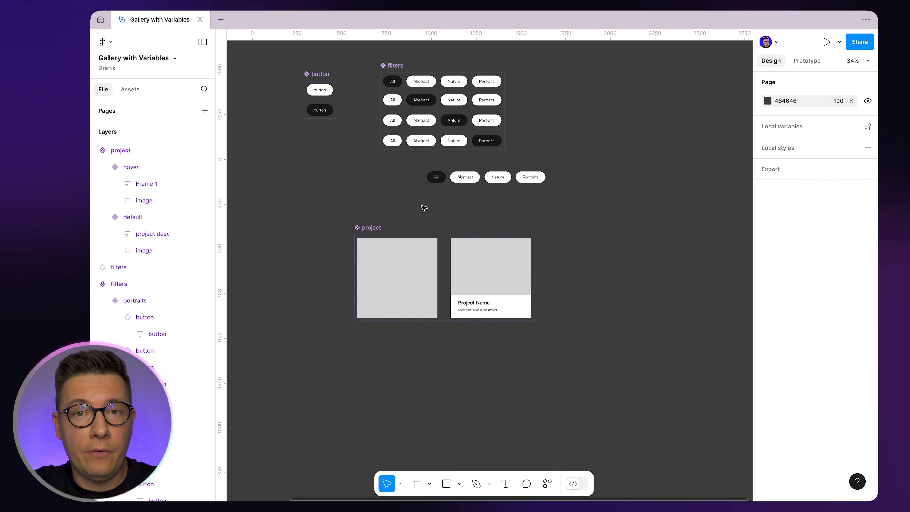
pyautogui.hscroll(5, 424, 208)
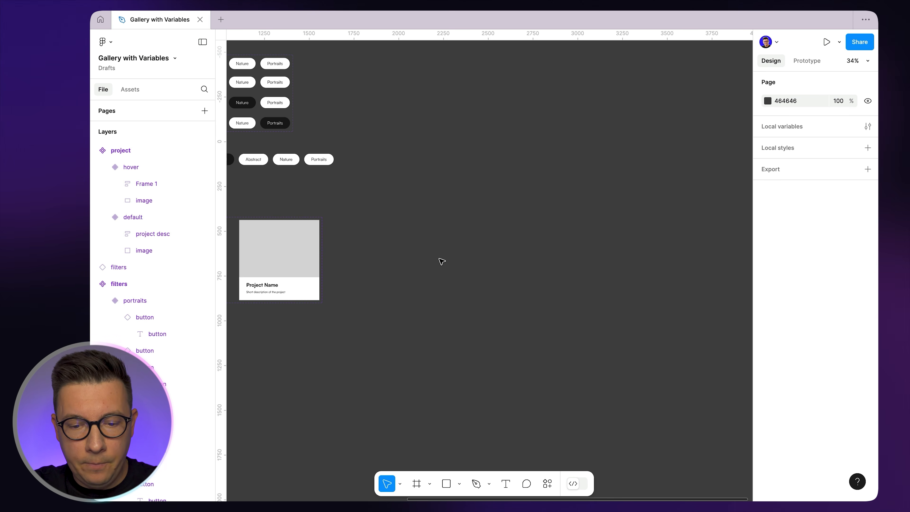
pyautogui.click(416, 484)
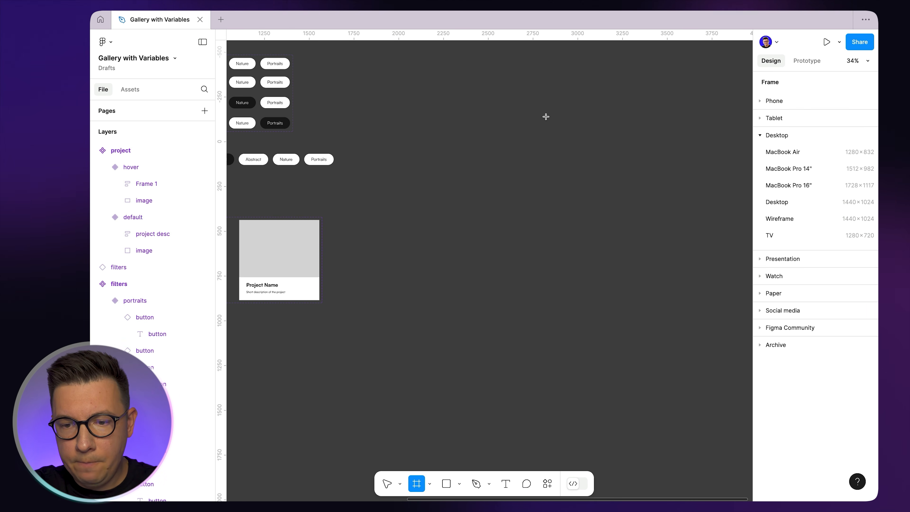
pyautogui.click(774, 172)
pyautogui.moveTo(385, 173); pyautogui.dragTo(425, 117)
pyautogui.click(493, 95)
# - Add the text "Our works" in the upper-left area of the MacBook Pro 14" frame
pyautogui.hscroll(-2, 493, 96)
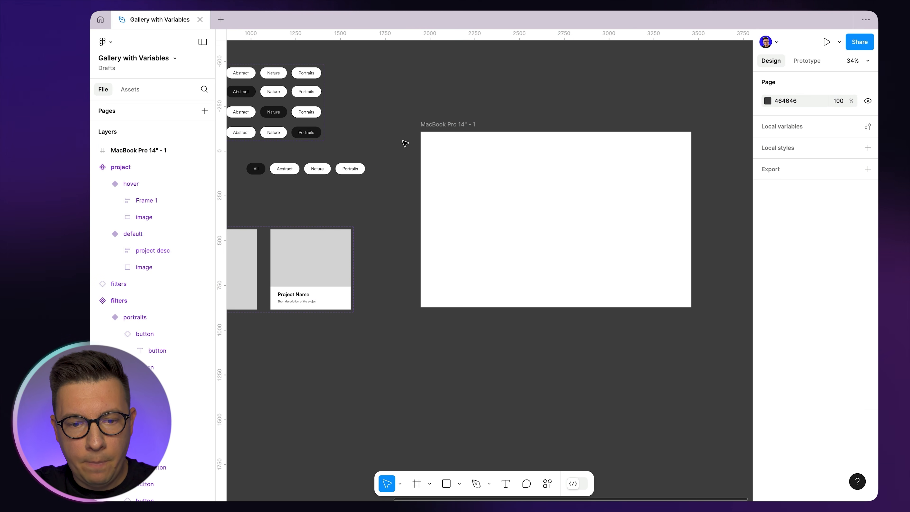
pyautogui.hscroll(-4, 363, 137)
pyautogui.hscroll(3, 492, 143)
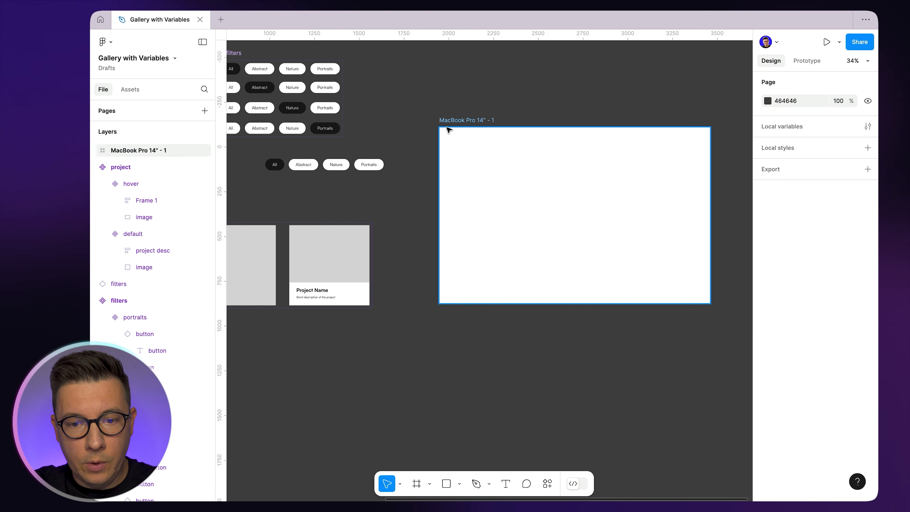
pyautogui.hscroll(2, 451, 162)
pyautogui.press('t')
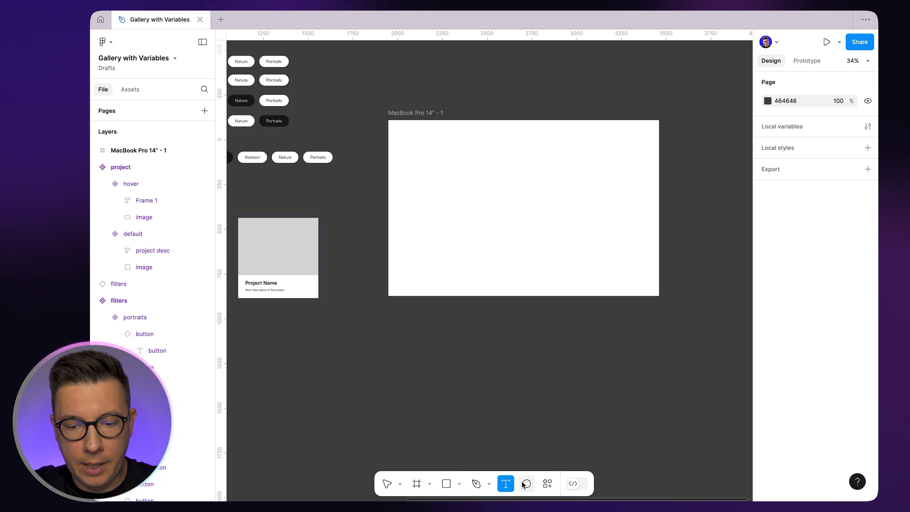
pyautogui.click(492, 154)
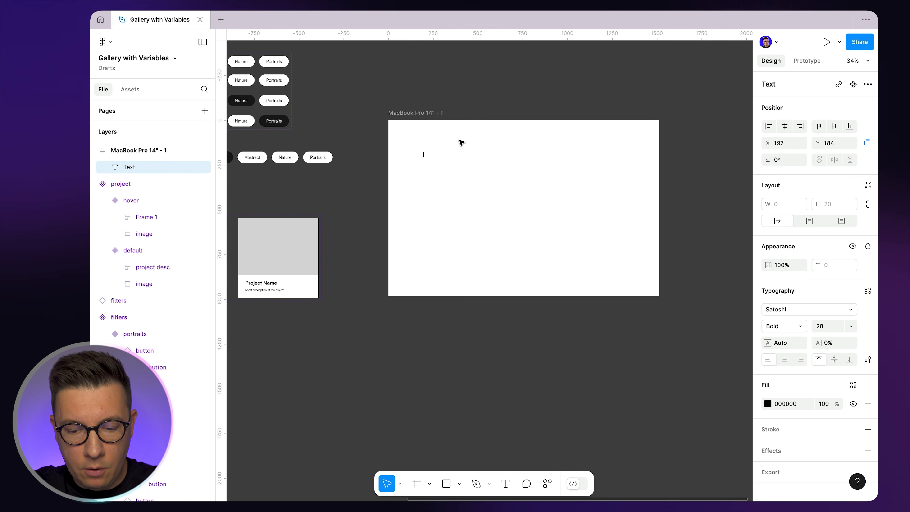
pyautogui.write('G')
pyautogui.press('BackSpace')
pyautogui.write('Our works')
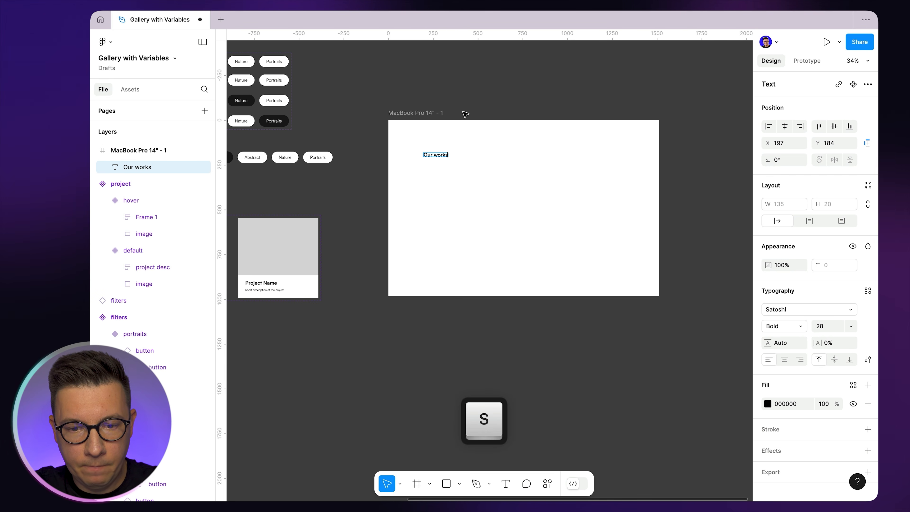
pyautogui.press('Escape')
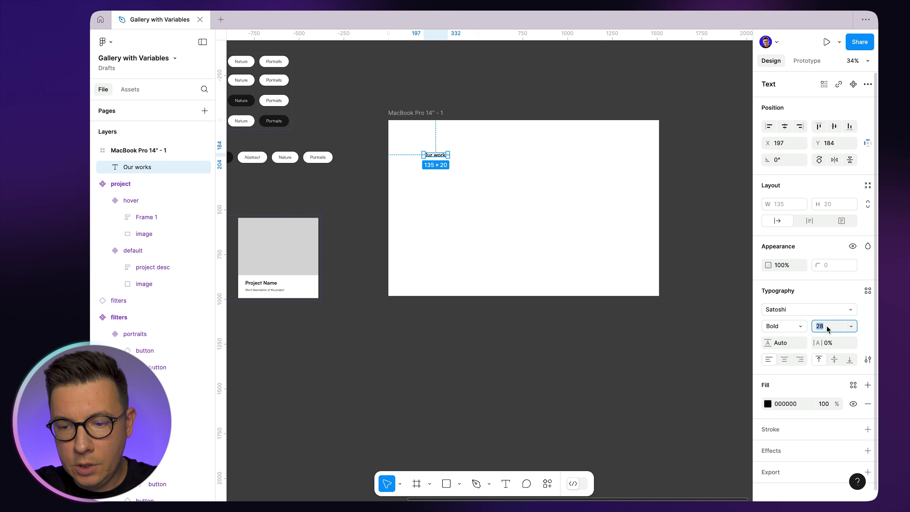
# - Set the "Our works" heading's font size to 100 and move it to about X 107, Y 172 in the frame
pyautogui.write('100')
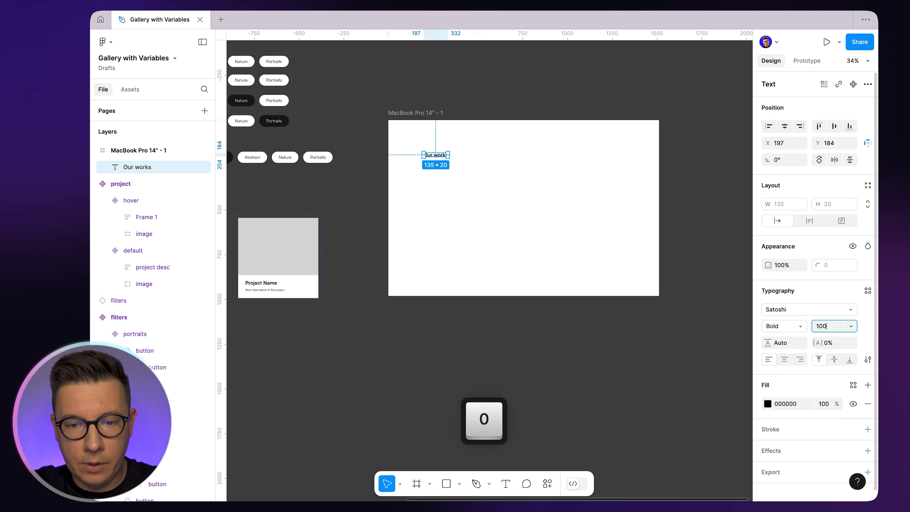
pyautogui.press('Return')
pyautogui.click(463, 177)
pyautogui.moveTo(469, 160); pyautogui.dragTo(452, 158)
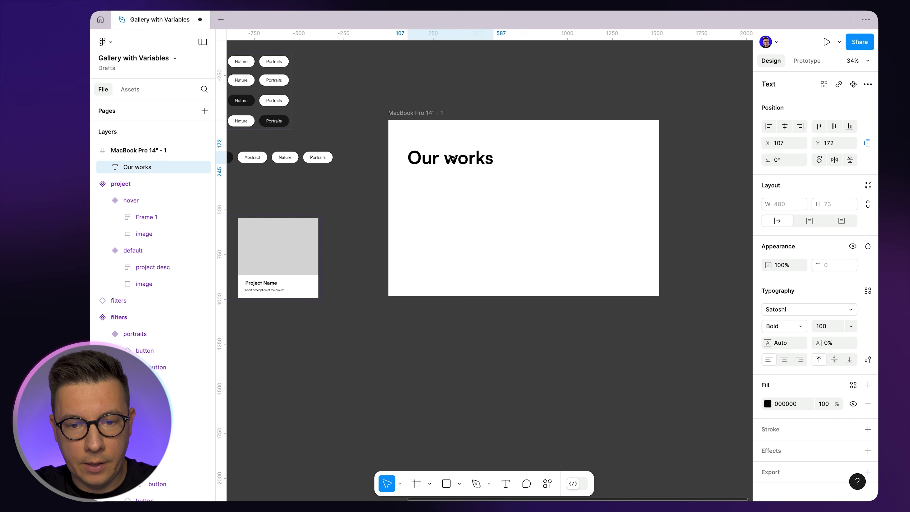
# - Set the font weight of the "Our works" heading to Regular
pyautogui.click(801, 327)
pyautogui.click(795, 302)
pyautogui.click(484, 107)
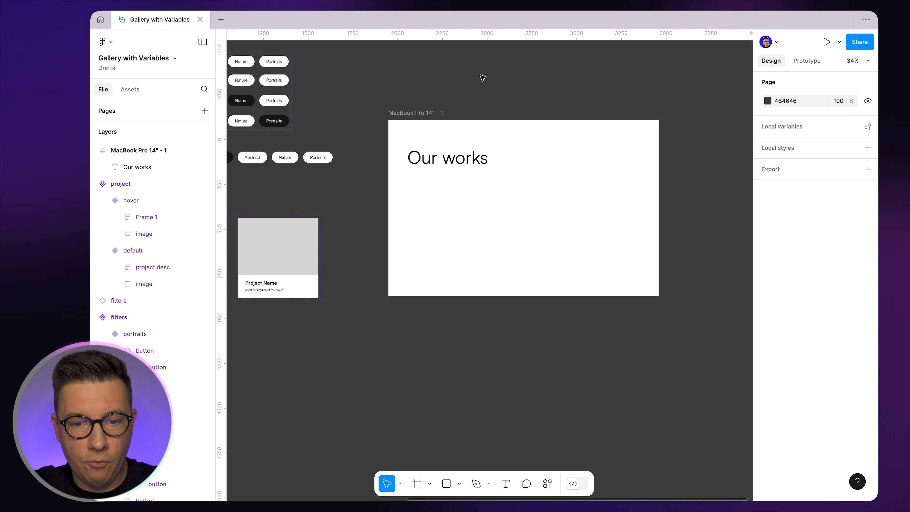
# - Place a copy of the default button component in the MacBook Pro 14" frame's header at about X 914, Y 56
pyautogui.scroll(3, 486, 159)
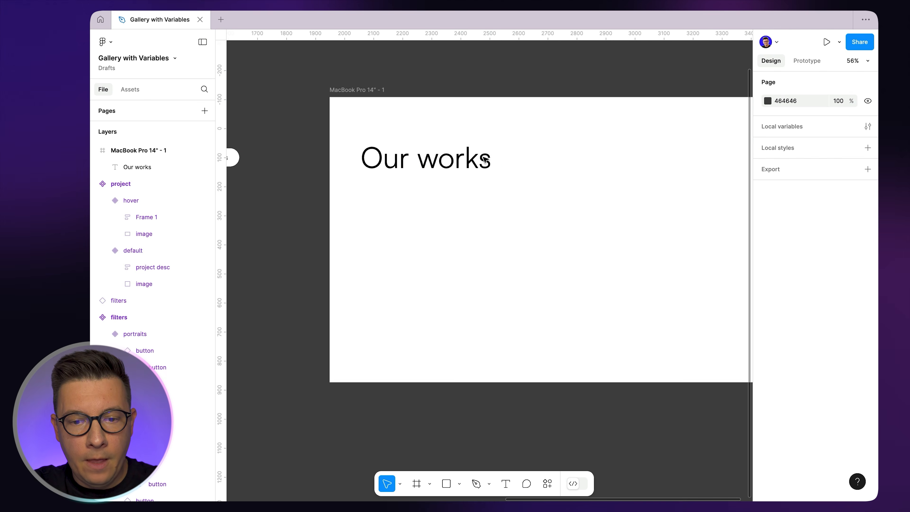
pyautogui.scroll(-4, 486, 159)
pyautogui.hscroll(-5, 485, 160)
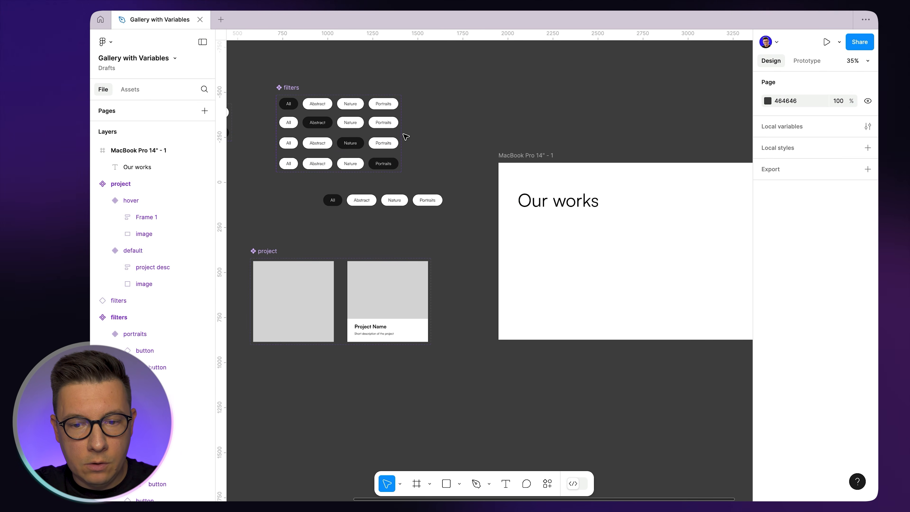
pyautogui.hscroll(-3, 664, 236)
pyautogui.scroll(1, 664, 236)
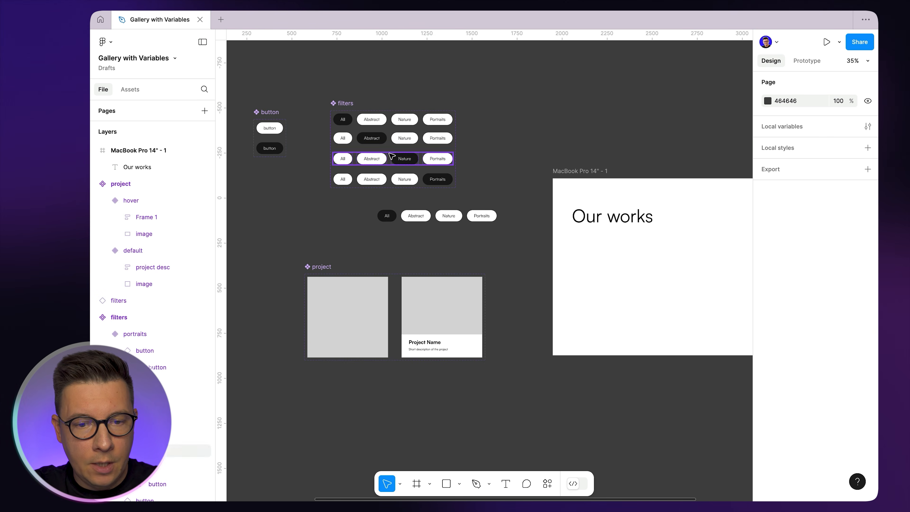
pyautogui.click(270, 129)
pyautogui.moveTo(270, 131); pyautogui.dragTo(675, 200)
pyautogui.hscroll(5, 695, 172)
pyautogui.scroll(-2, 696, 171)
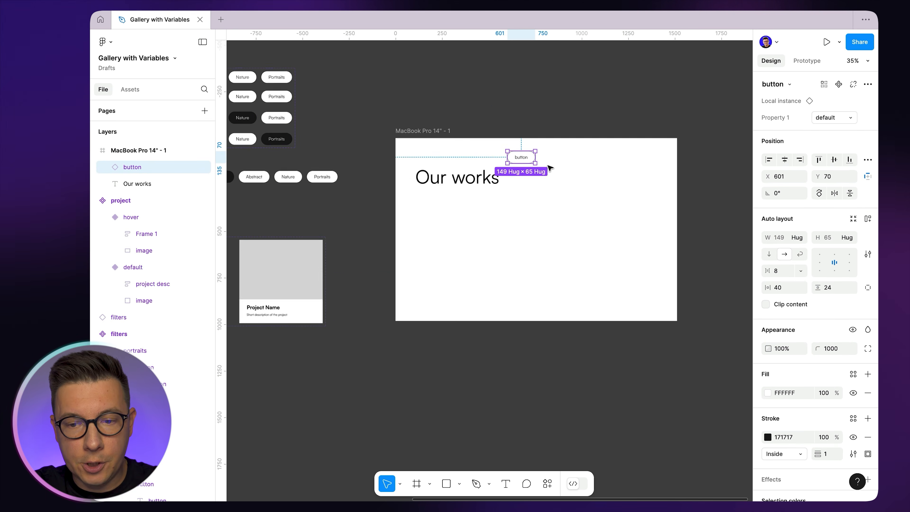
pyautogui.scroll(5, 550, 163)
pyautogui.moveTo(497, 147); pyautogui.dragTo(612, 147)
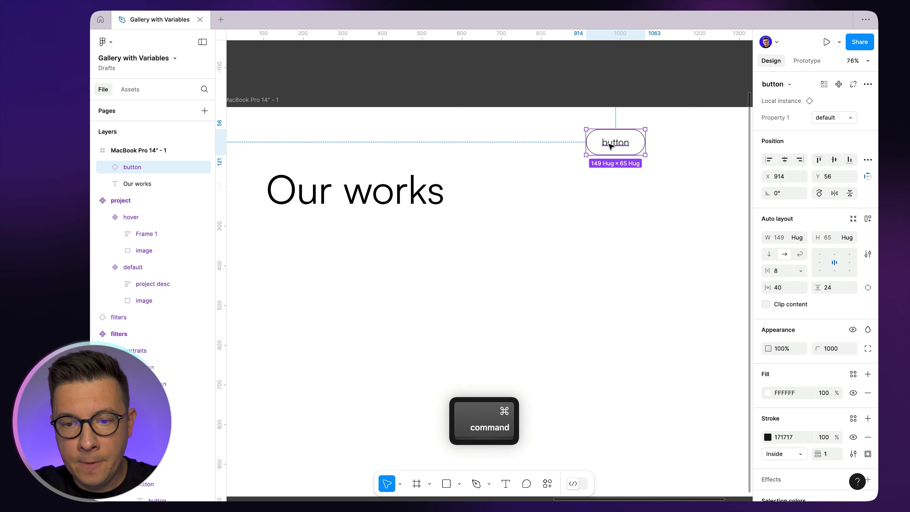
# - Copy the header button's label out as separate text at about X 657, Y 80, and change it to "About"
pyautogui.keyDown('super'); pyautogui.click(620, 145); pyautogui.keyUp('super')
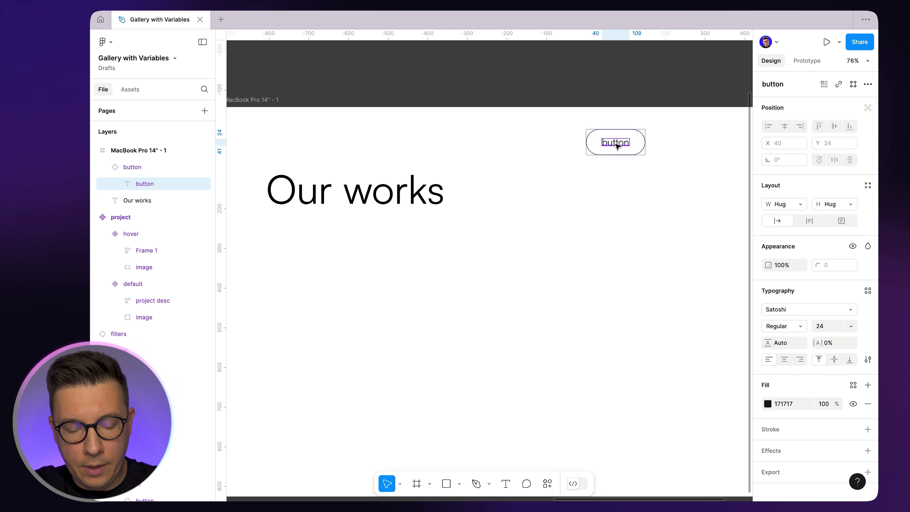
pyautogui.moveTo(617, 146); pyautogui.dragTo(503, 144)
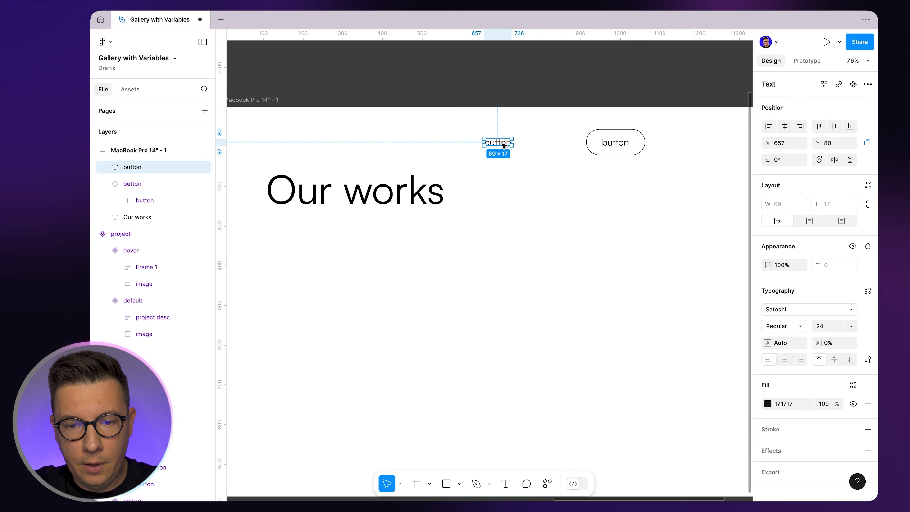
pyautogui.doubleClick(499, 143)
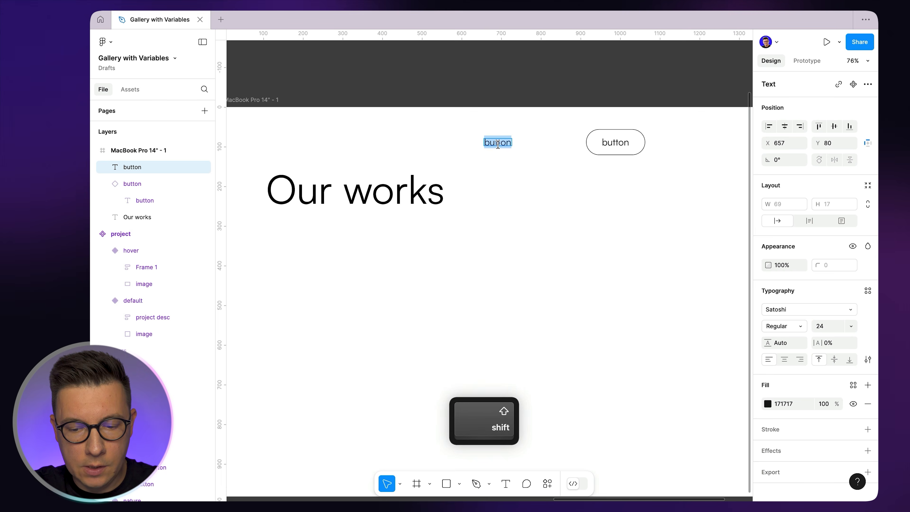
pyautogui.write('About')
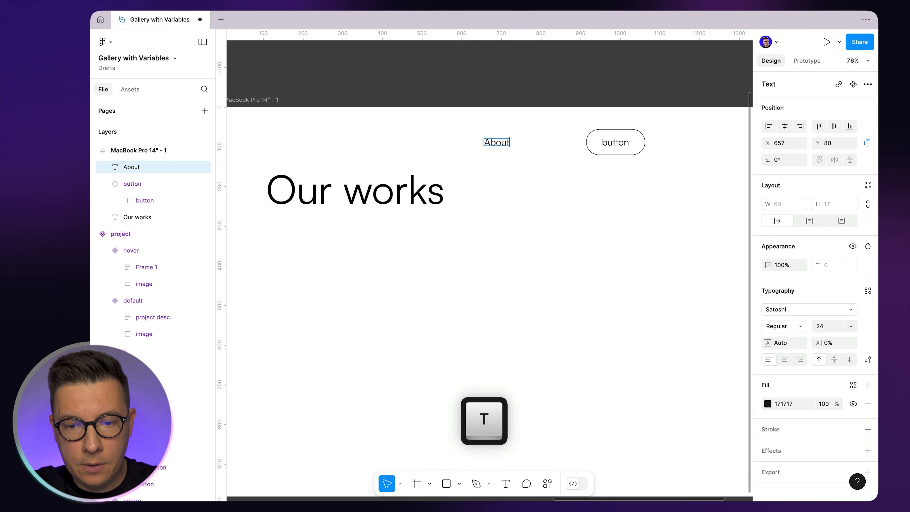
pyautogui.press('Escape')
# - Duplicate the About link as "Works" at about X 756, Y 80, and duplicate Works as "Contact" at about X 789, Y 155
pyautogui.moveTo(501, 146); pyautogui.dragTo(536, 145)
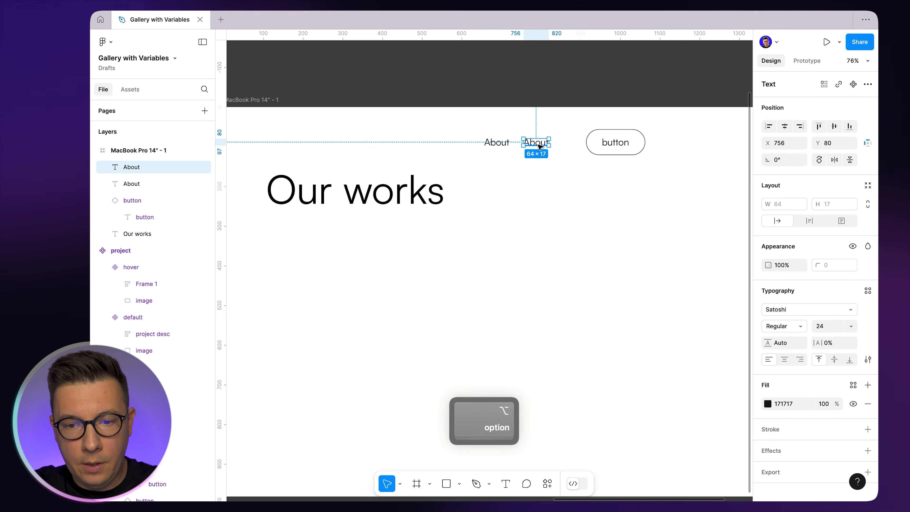
pyautogui.doubleClick(537, 143)
pyautogui.write('Works')
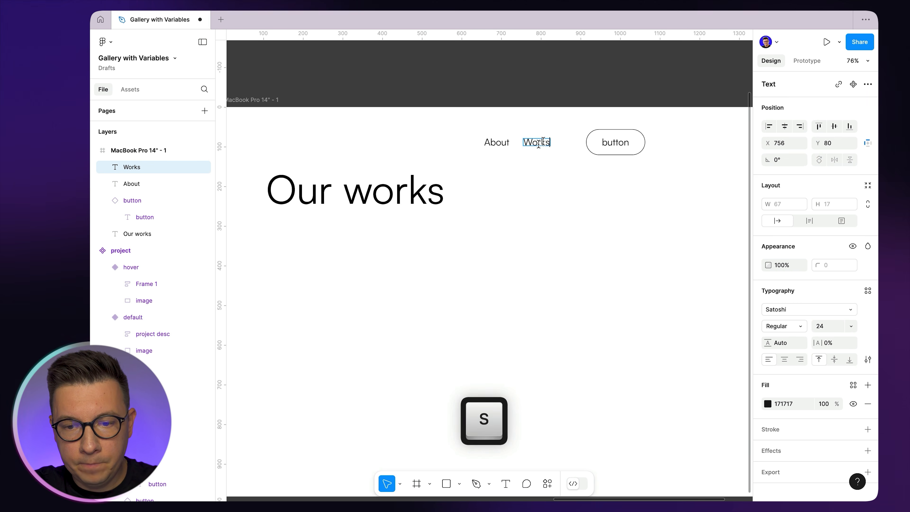
pyautogui.press('Escape')
pyautogui.moveTo(536, 145); pyautogui.dragTo(550, 173)
pyautogui.doubleClick(552, 173)
pyautogui.write('Contac')
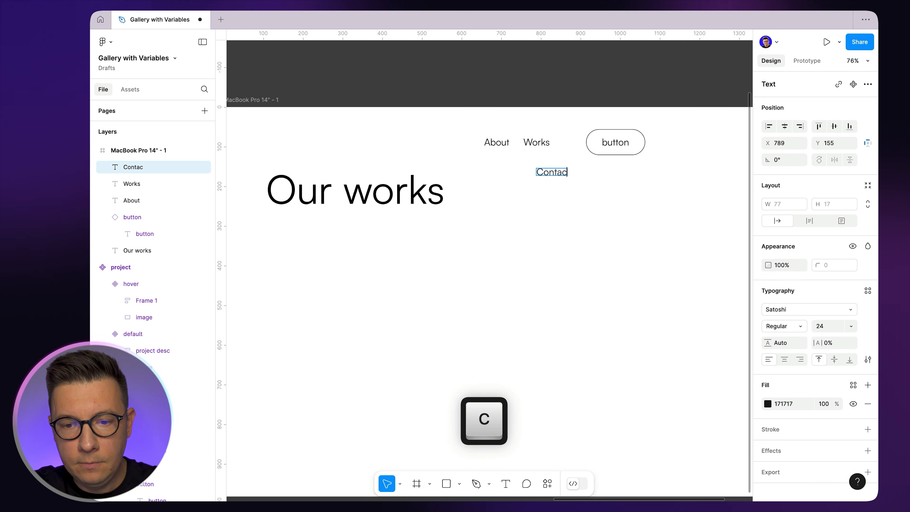
pyautogui.press('Escape')
# - Change the header button's label to "Order project"
pyautogui.hscroll(4, 581, 172)
pyautogui.scroll(1, 580, 172)
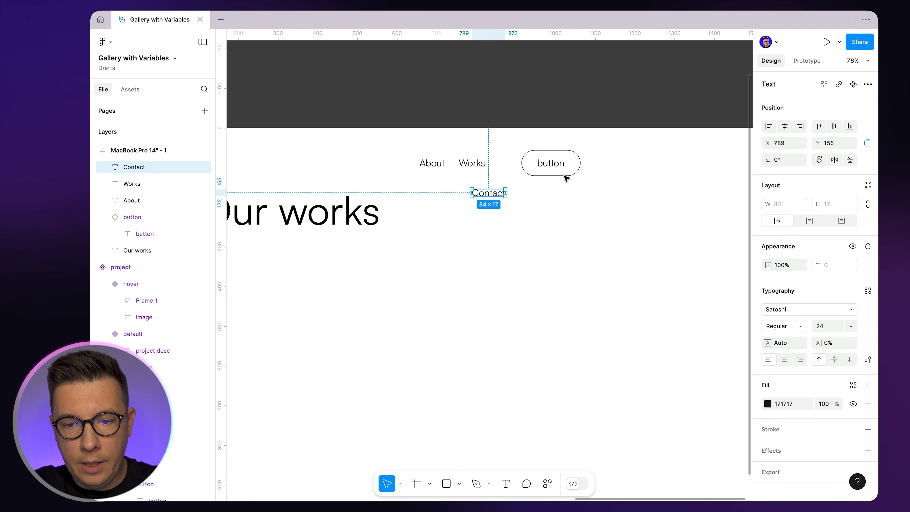
pyautogui.keyDown('super'); pyautogui.doubleClick(548, 165); pyautogui.keyUp('super')
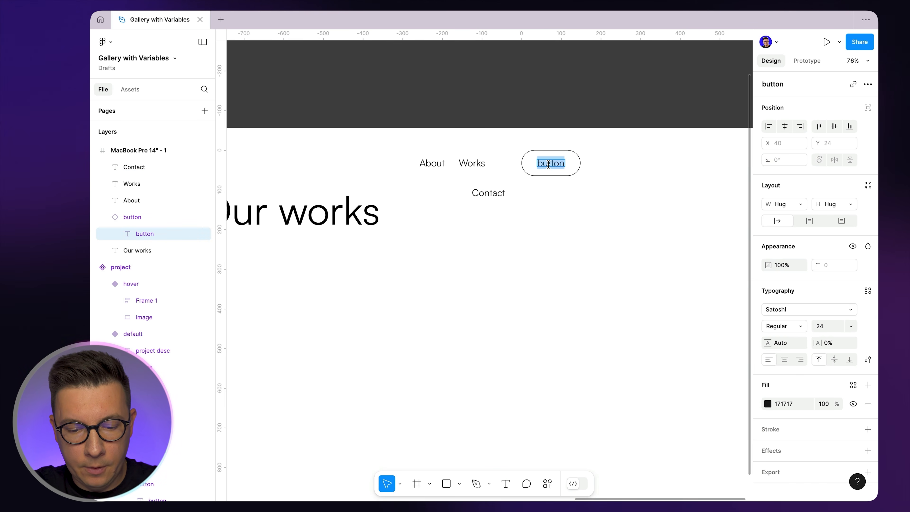
pyautogui.press('shift')
pyautogui.write('Re')
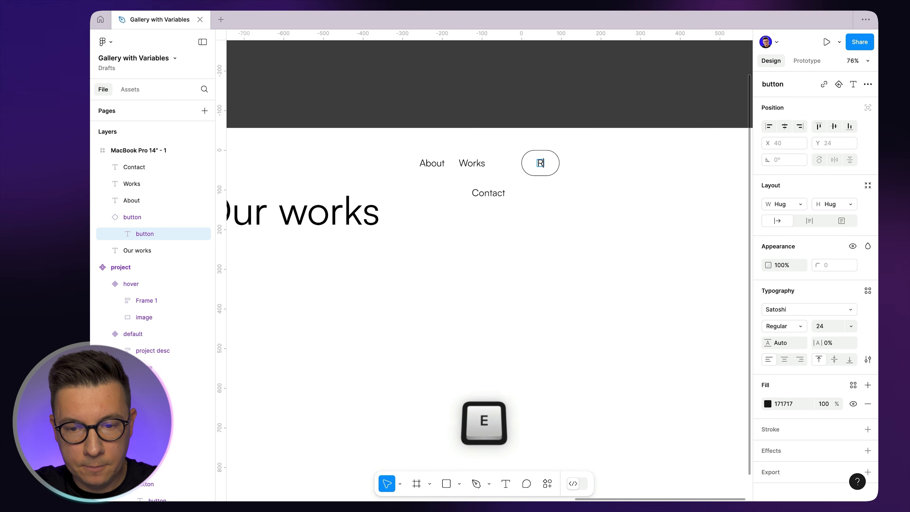
pyautogui.press('BackSpace')
pyautogui.press('BackSpace')
pyautogui.press('shift')
pyautogui.write('Order project')
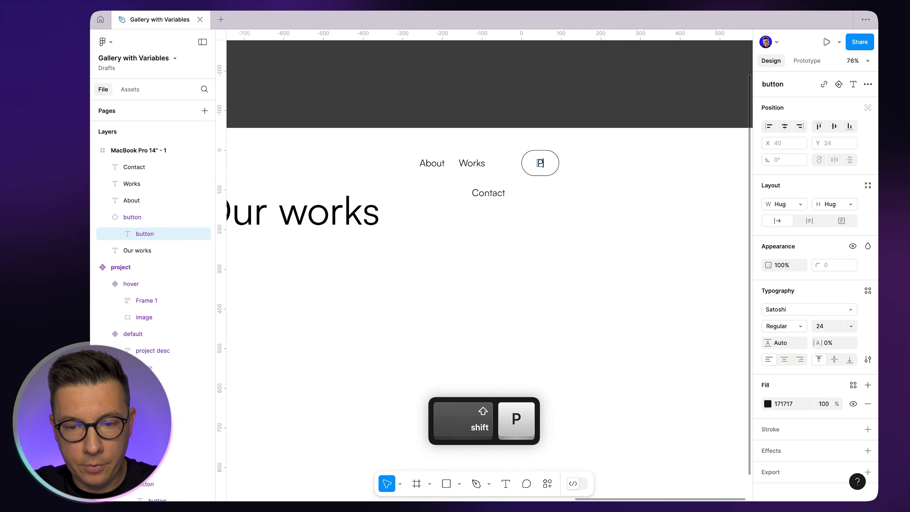
pyautogui.scroll(-3, 634, 187)
pyautogui.click(639, 171)
pyautogui.scroll(3, 638, 172)
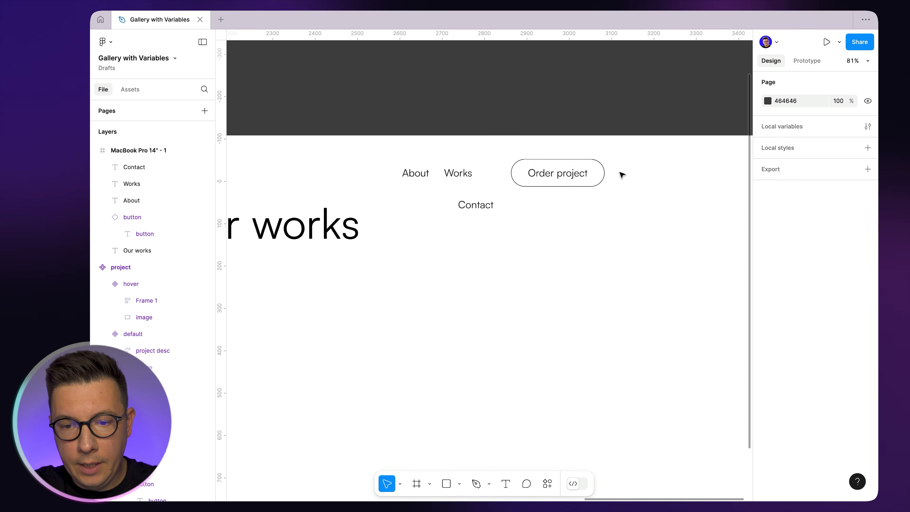
# - Set the Order project button's padding to 24 horizontal and 16 vertical, and move it toward the frame's right side
pyautogui.click(598, 173)
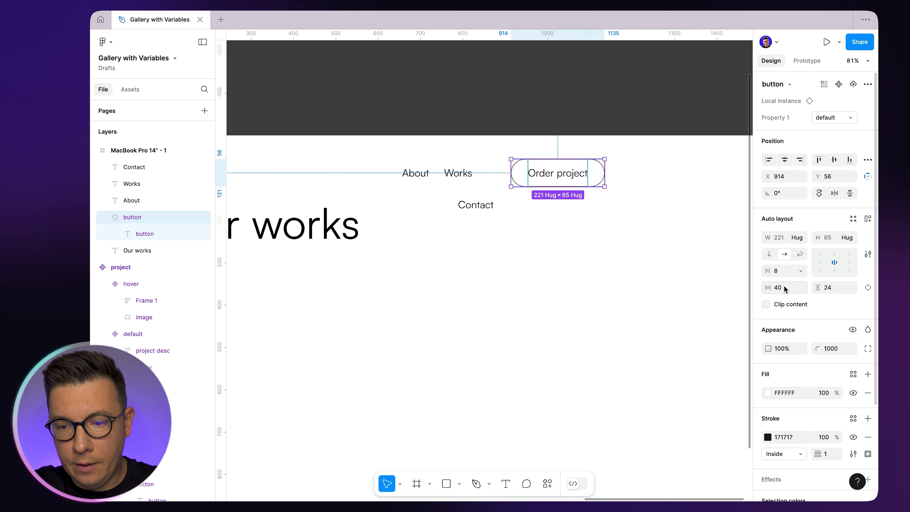
pyautogui.write('24')
pyautogui.press('Return')
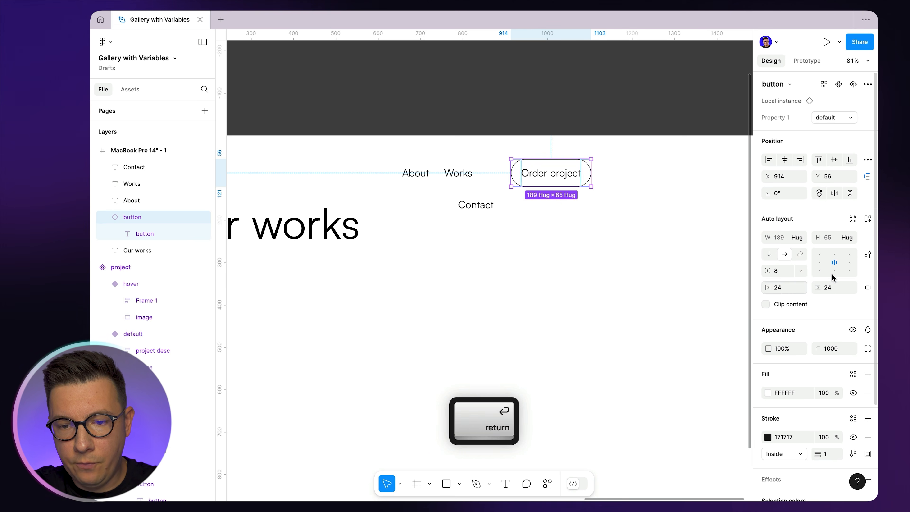
pyautogui.click(837, 289)
pyautogui.write('16')
pyautogui.press('Return')
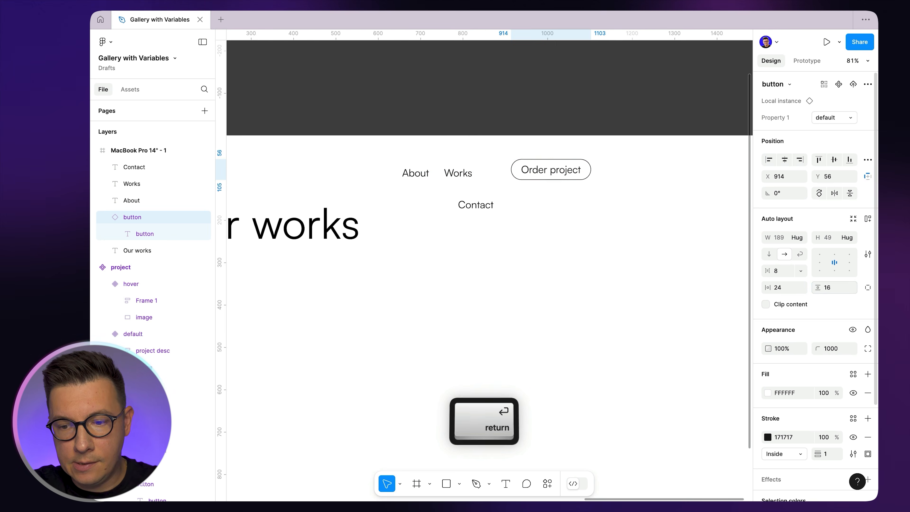
pyautogui.click(631, 275)
pyautogui.click(556, 176)
pyautogui.moveTo(552, 173); pyautogui.dragTo(683, 173)
# - Set the font size of the About, Works and Contact links and the Order project label to 16
pyautogui.click(456, 176)
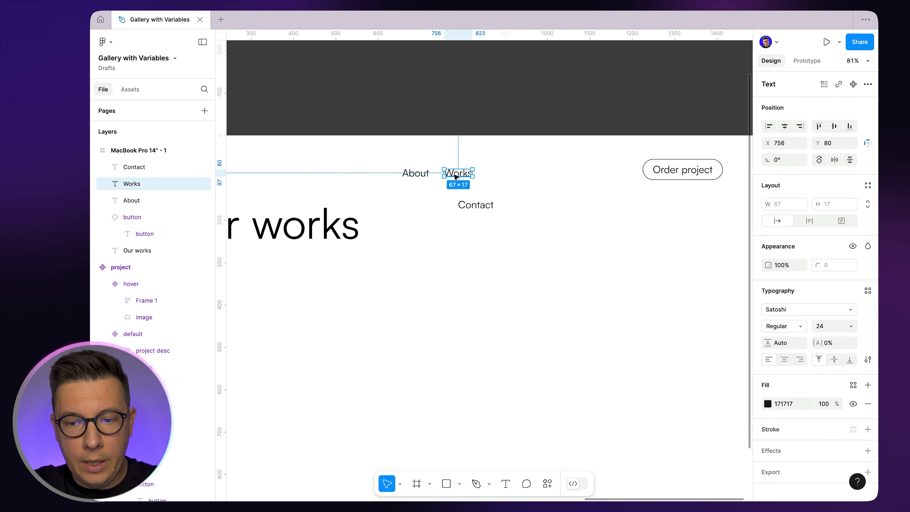
pyautogui.keyDown('super'); pyautogui.click(414, 175); pyautogui.keyUp('super')
pyautogui.keyDown('shift'); pyautogui.keyDown('super'); pyautogui.click(465, 176); pyautogui.keyUp('super'); pyautogui.keyUp('shift')
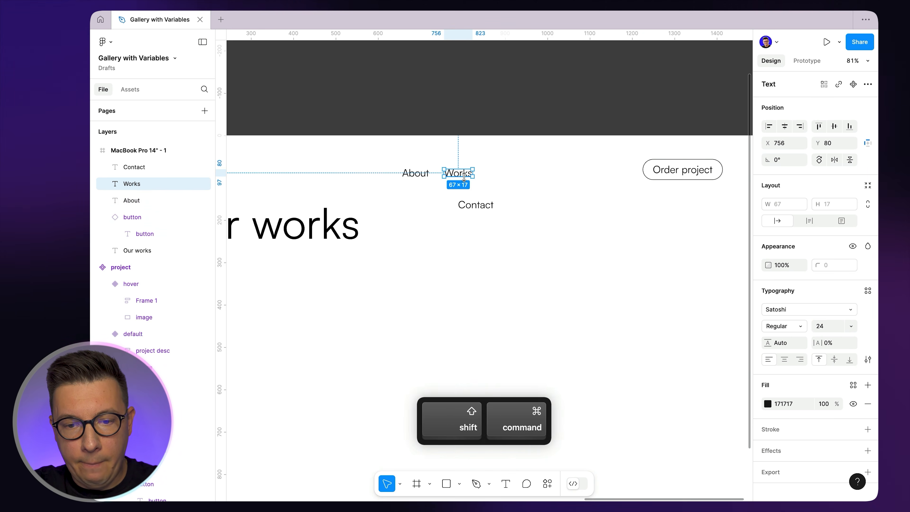
pyautogui.keyDown('super'); pyautogui.click(414, 175); pyautogui.keyUp('super')
pyautogui.keyDown('shift'); pyautogui.keyDown('super'); pyautogui.click(461, 176); pyautogui.keyUp('super'); pyautogui.keyUp('shift')
pyautogui.keyDown('shift'); pyautogui.keyDown('super'); pyautogui.click(478, 205); pyautogui.keyUp('super'); pyautogui.keyUp('shift')
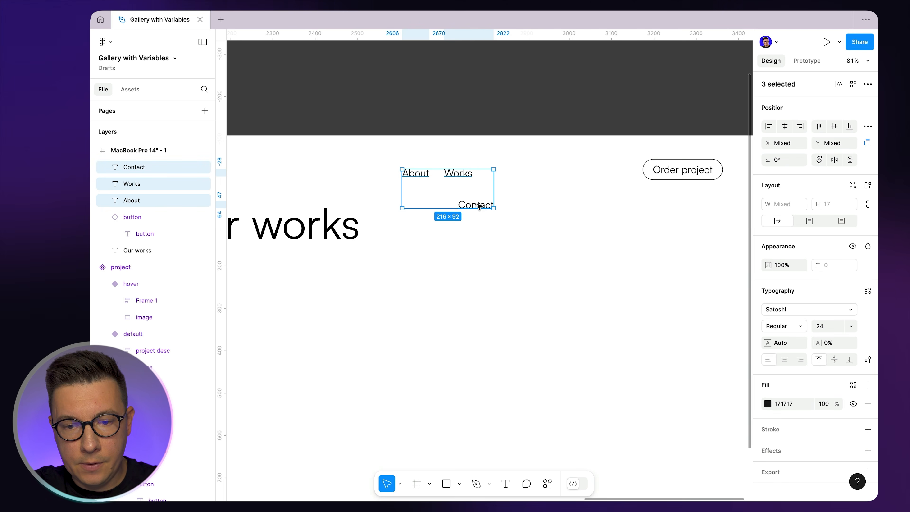
pyautogui.keyDown('shift'); pyautogui.keyDown('super'); pyautogui.click(683, 170); pyautogui.keyUp('super'); pyautogui.keyUp('shift')
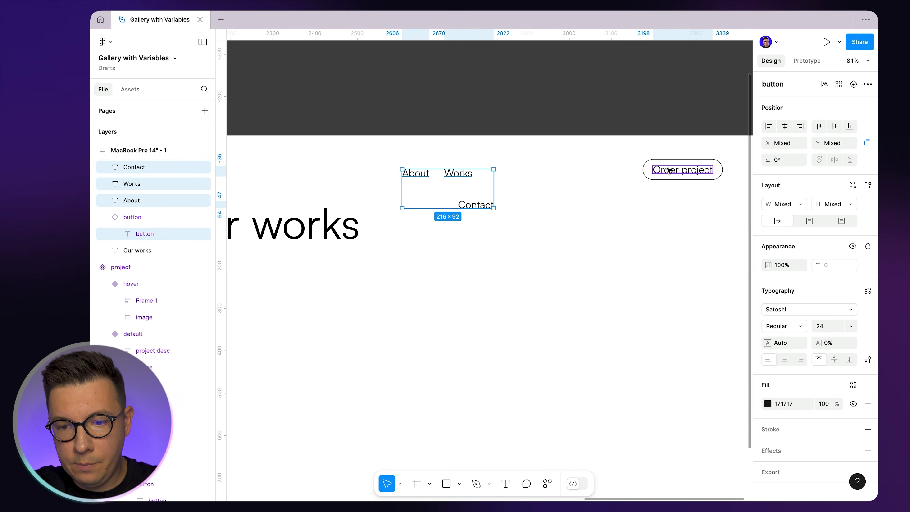
pyautogui.click(828, 326)
pyautogui.write('16')
pyautogui.press('Return')
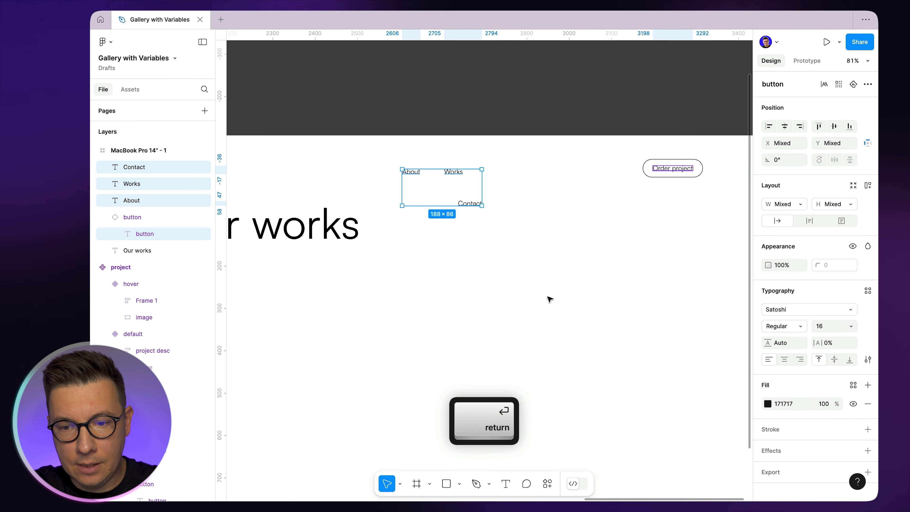
pyautogui.click(550, 299)
# - Move Contact into line after Works and combine the three links in a horizontal auto layout with 40 spacing
pyautogui.moveTo(471, 204); pyautogui.dragTo(386, 187)
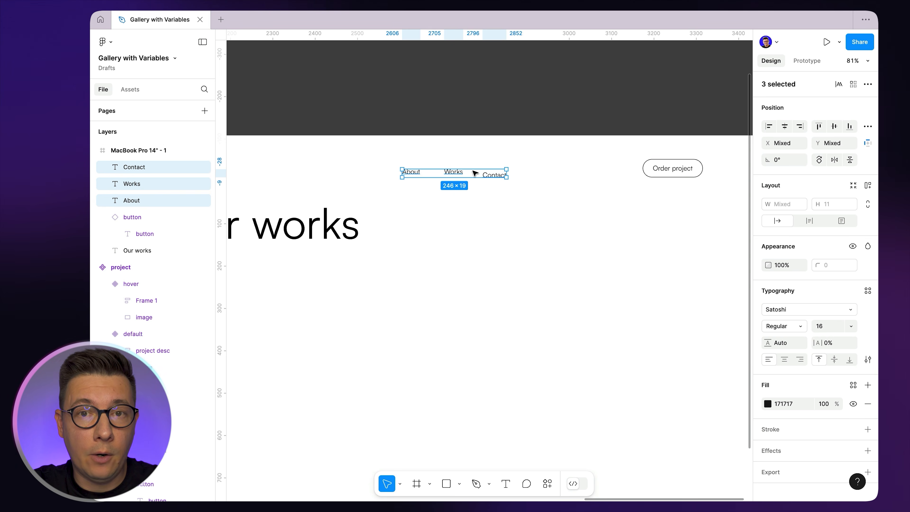
pyautogui.hotkey('shift', 'a')
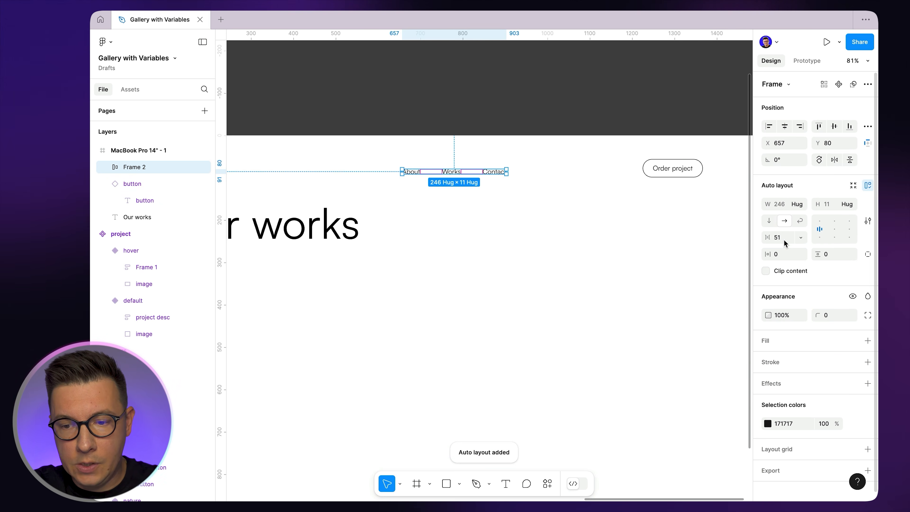
pyautogui.write('40')
pyautogui.press('Return')
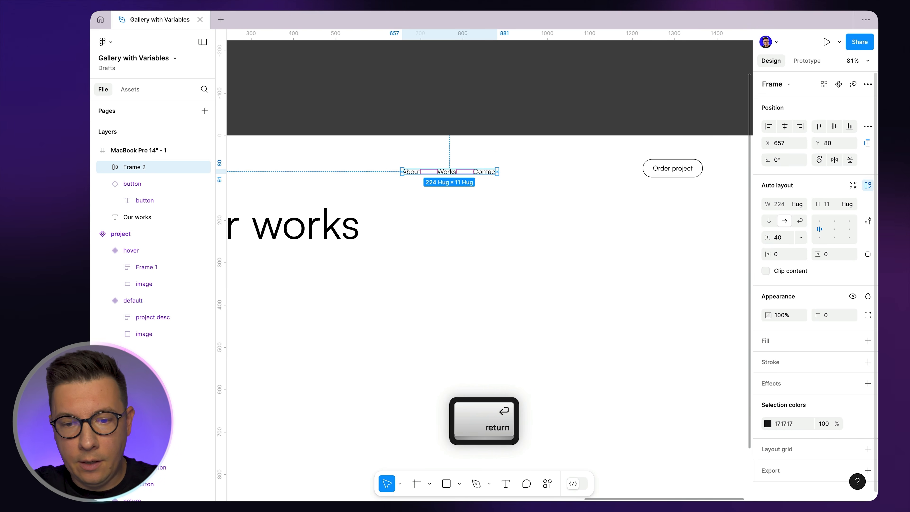
# - Copy the About text out of the link row to about X 412, Y 34, and replace it with a person's full name
pyautogui.scroll(-3, 494, 174)
pyautogui.scroll(4, 466, 172)
pyautogui.keyDown('super'); pyautogui.click(436, 170); pyautogui.keyUp('super')
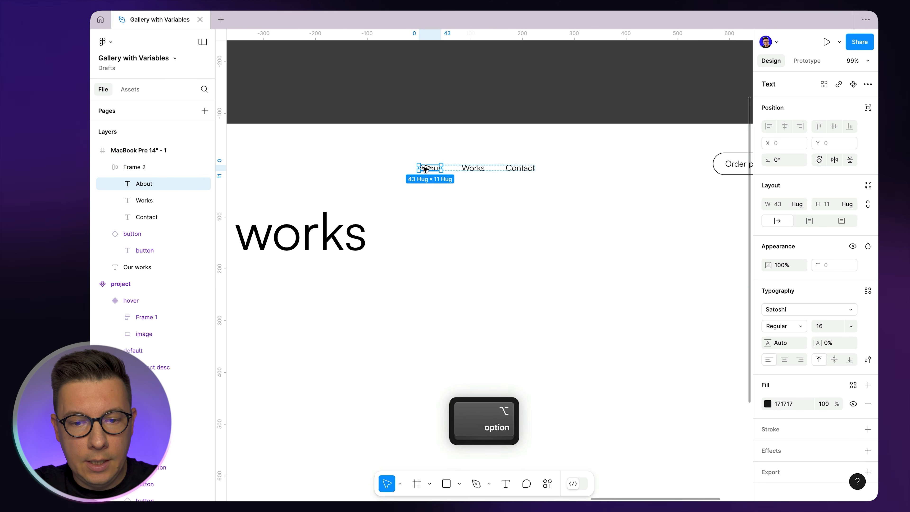
pyautogui.moveTo(436, 170); pyautogui.dragTo(311, 150)
pyautogui.hscroll(-3, 390, 152)
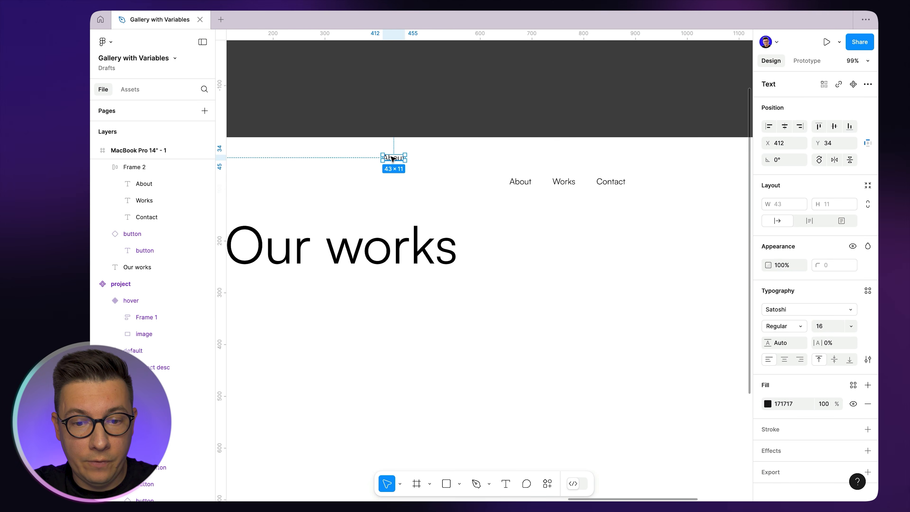
pyautogui.doubleClick(393, 158)
pyautogui.write('Jo')
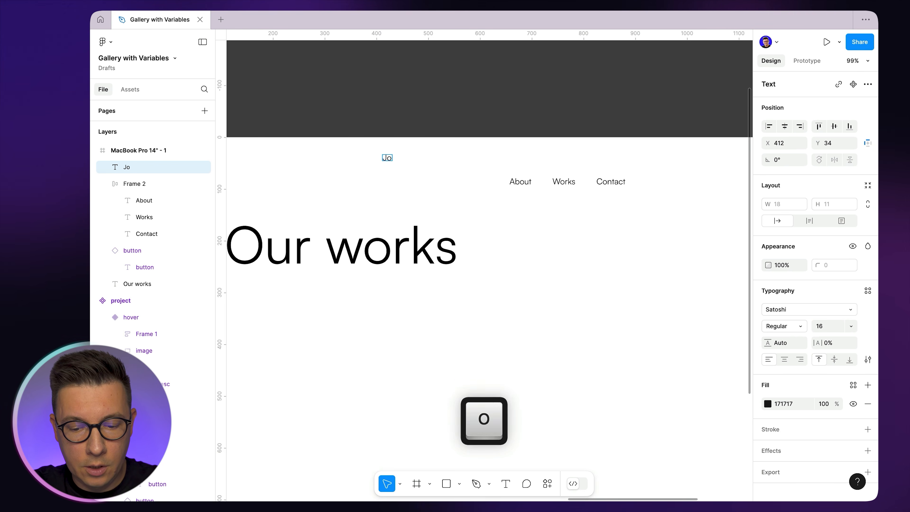
pyautogui.write('hn')
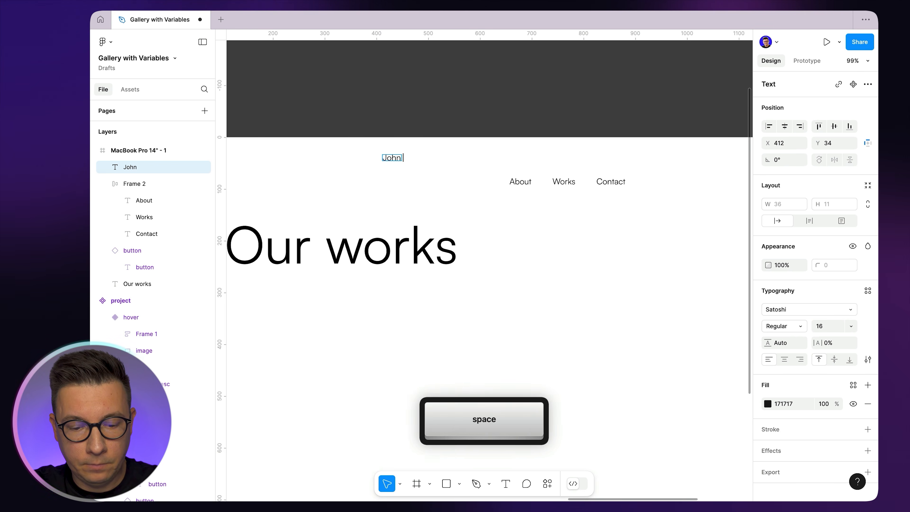
pyautogui.write(' Smith')
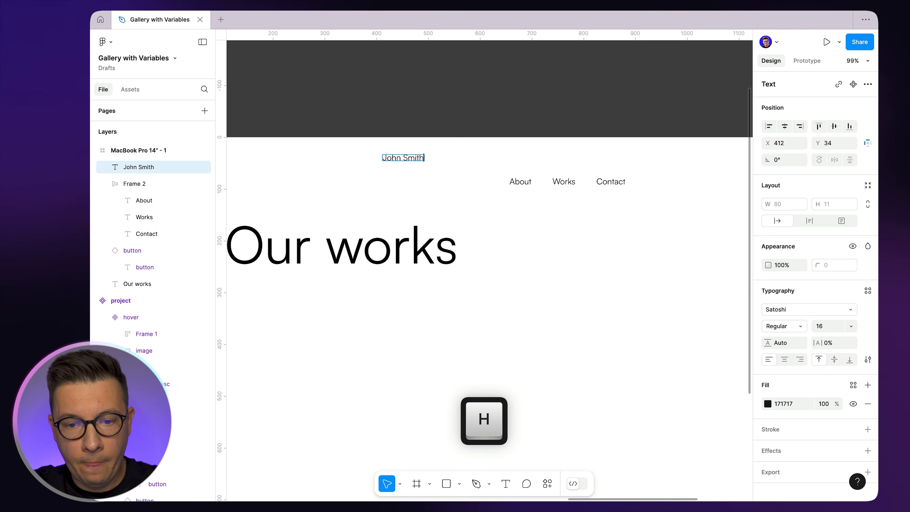
pyautogui.press('Escape')
# - Make the header's full-name text bold with a font size of 24
pyautogui.click(802, 334)
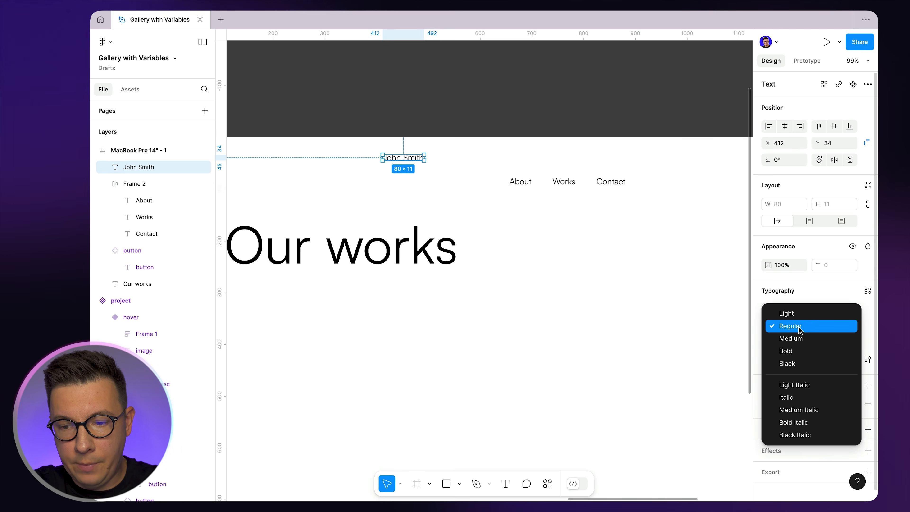
pyautogui.click(798, 351)
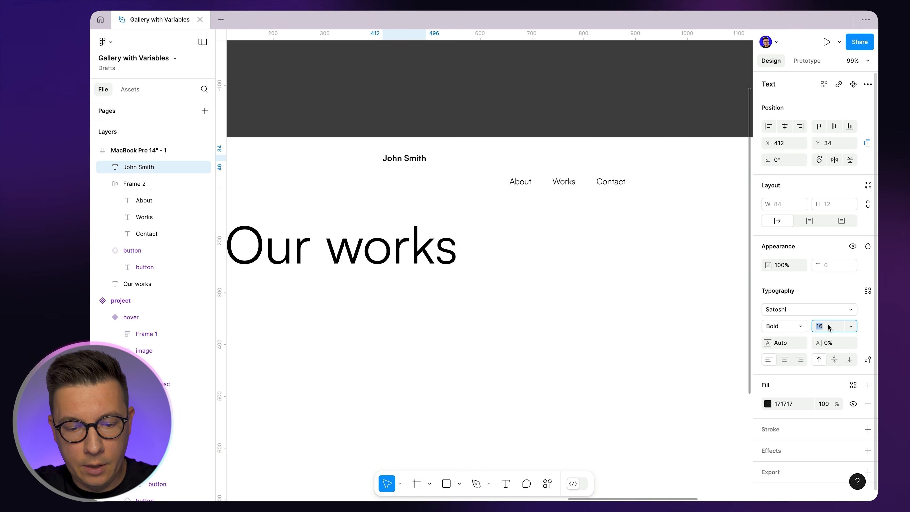
pyautogui.write('24')
pyautogui.press('Return')
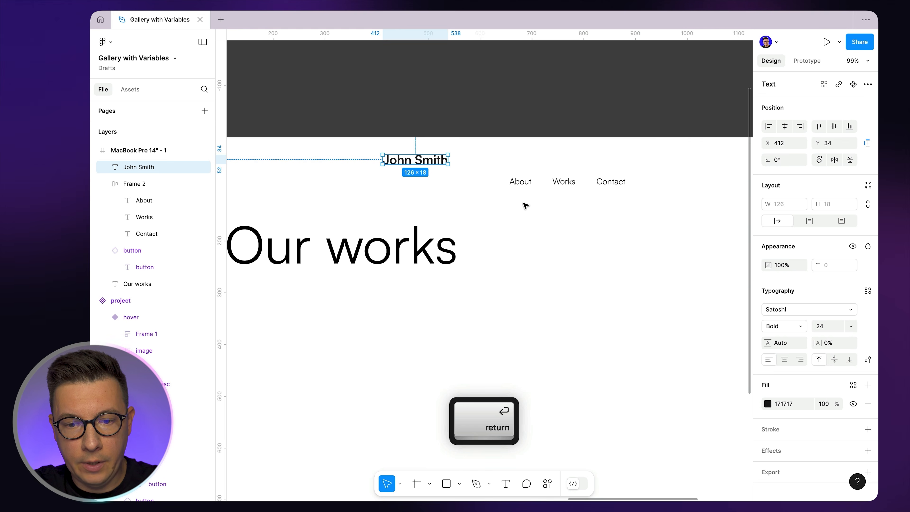
pyautogui.click(525, 203)
# - Combine the full-name text, the link row and the Order project button in a horizontal auto layout
pyautogui.scroll(-3, 524, 203)
pyautogui.hscroll(3, 365, 204)
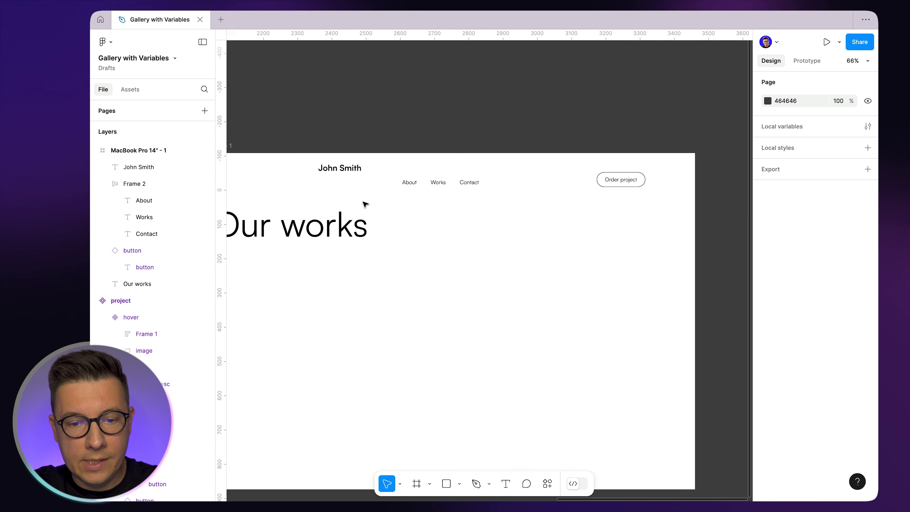
pyautogui.moveTo(322, 196); pyautogui.dragTo(606, 166)
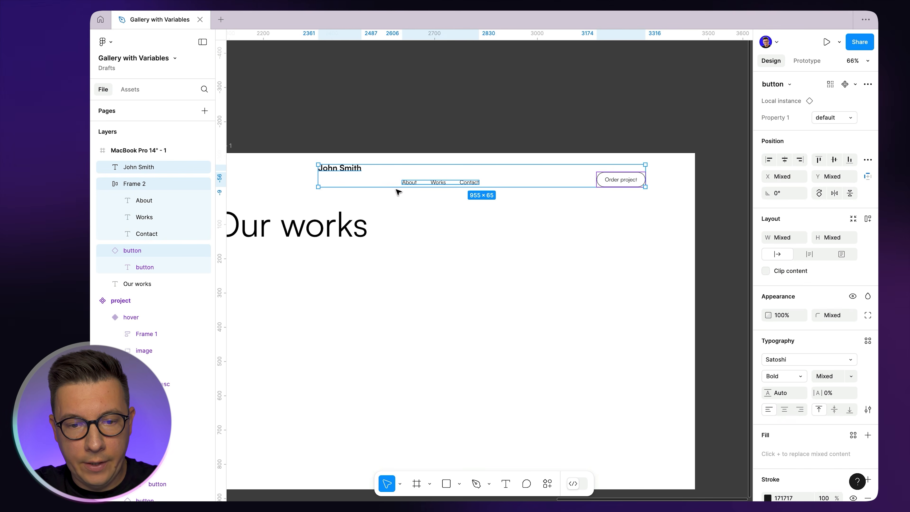
pyautogui.hotkey('shift', 'a')
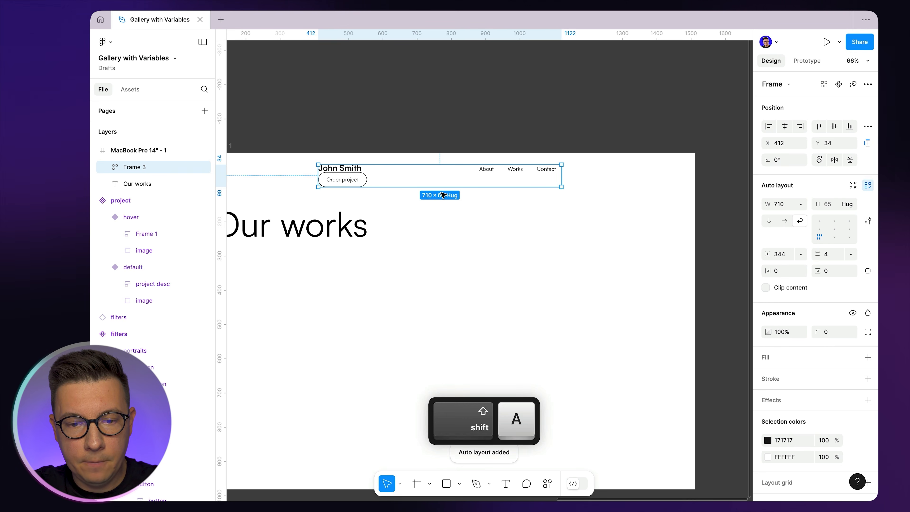
pyautogui.click(785, 220)
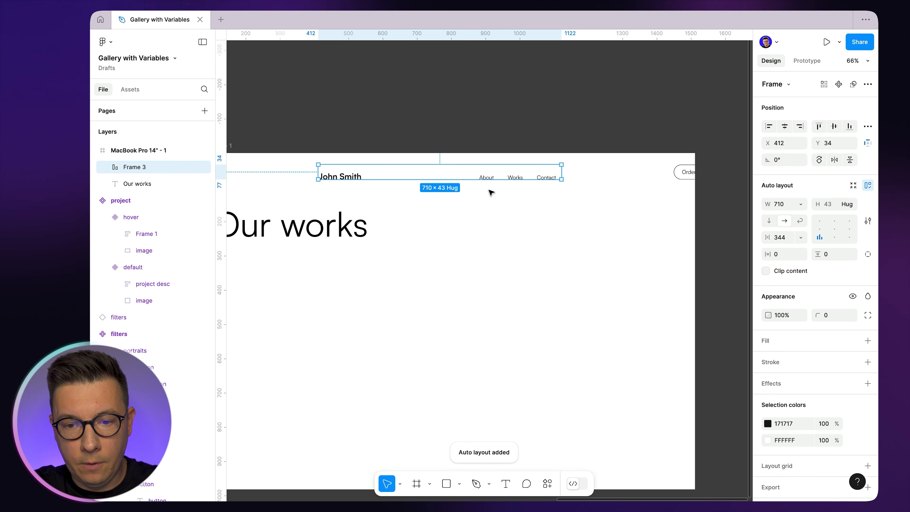
# - Set the header row's width to hug its contents and centre-align its items
pyautogui.click(553, 190)
pyautogui.click(478, 174)
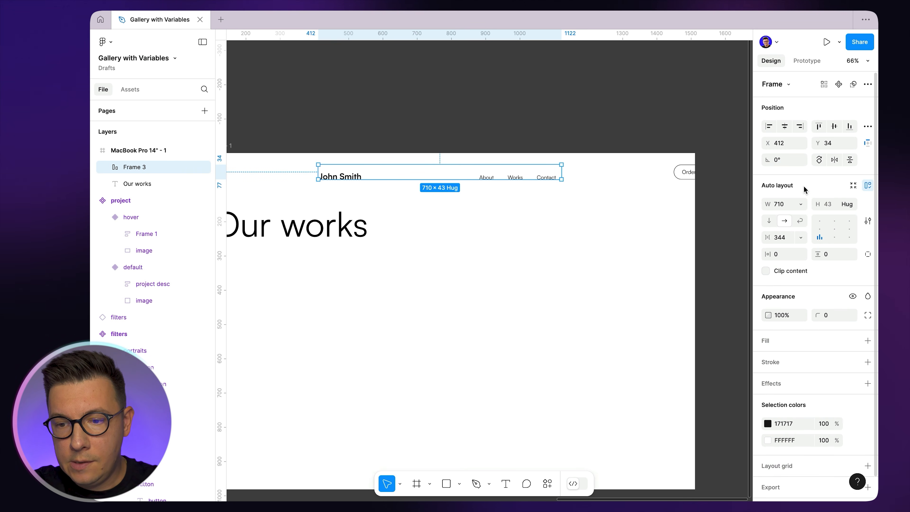
pyautogui.click(800, 206)
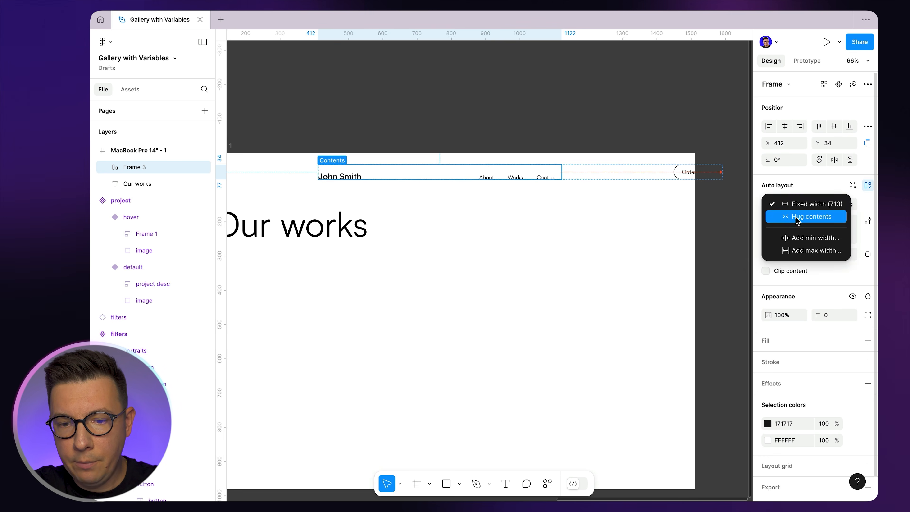
pyautogui.click(800, 218)
pyautogui.hscroll(-3, 586, 216)
pyautogui.scroll(1, 585, 215)
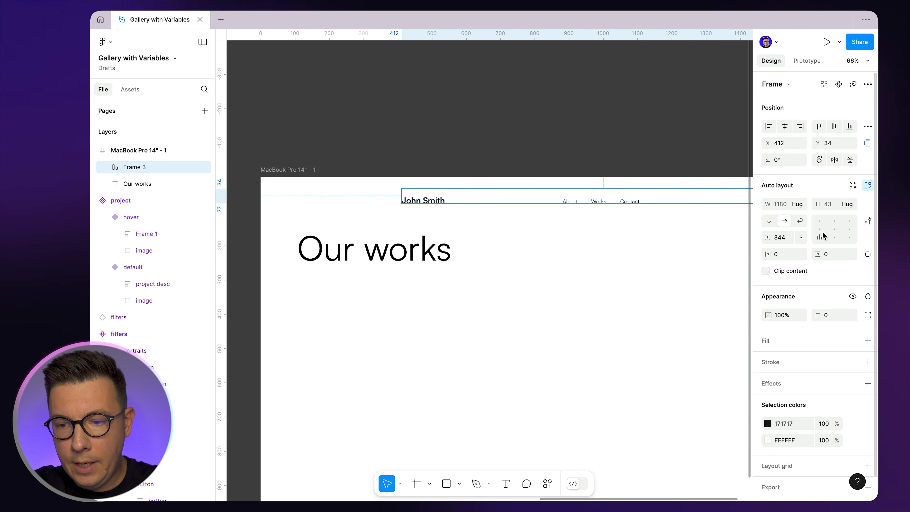
pyautogui.click(833, 232)
# - Move the header row to X 166, Y 40 and the Our works heading to X 105, Y 146
pyautogui.moveTo(683, 197); pyautogui.dragTo(602, 199)
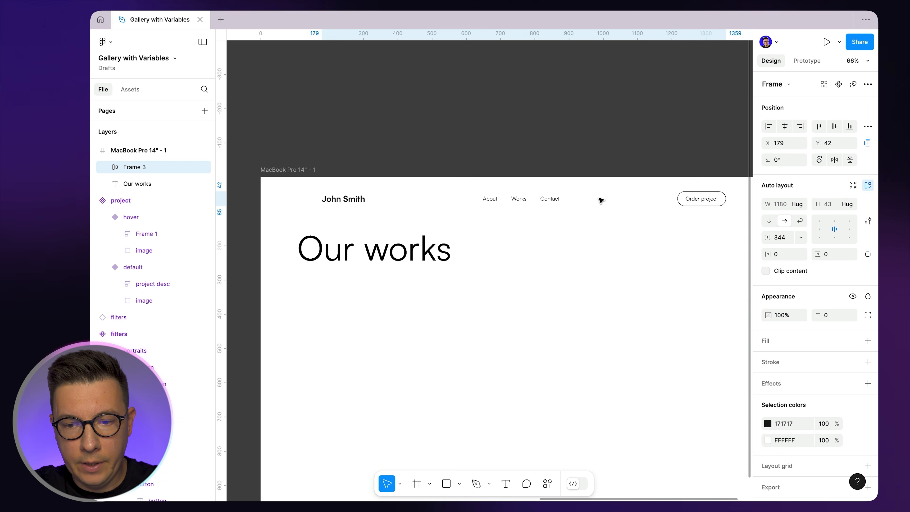
pyautogui.scroll(-2, 532, 138)
pyautogui.scroll(-3, 532, 138)
pyautogui.press('Escape')
pyautogui.click(433, 93)
pyautogui.moveTo(417, 142); pyautogui.dragTo(406, 143)
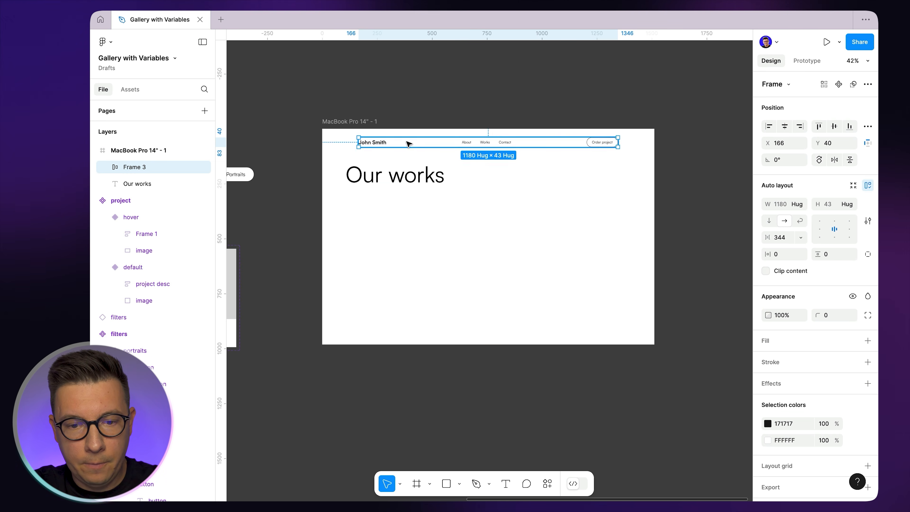
pyautogui.click(405, 180)
pyautogui.moveTo(404, 180); pyautogui.dragTo(403, 173)
# - Bring the filters instance from the canvas into the MacBook Pro frame under Our works, at X 114, Y 292
pyautogui.hscroll(-5, 392, 171)
pyautogui.scroll(-2, 392, 170)
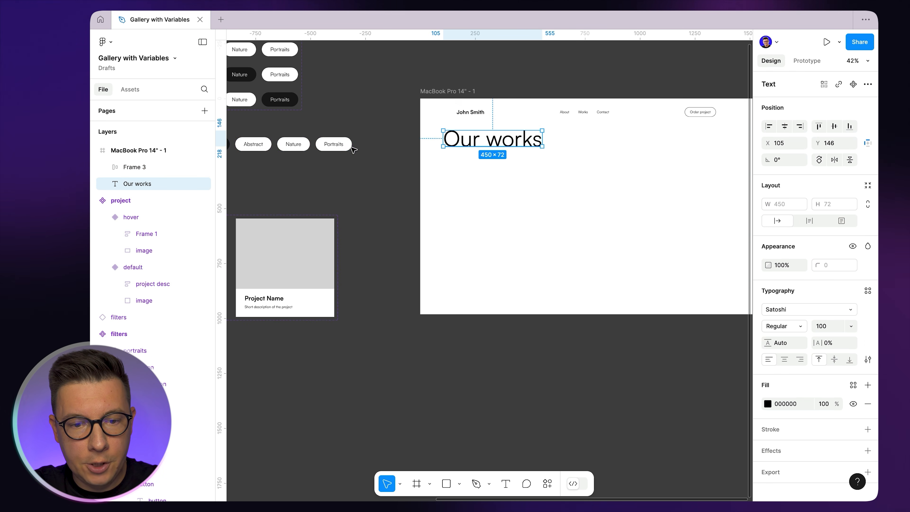
pyautogui.hscroll(-5, 306, 152)
pyautogui.scroll(2, 306, 152)
pyautogui.moveTo(392, 181); pyautogui.dragTo(652, 212)
pyautogui.hscroll(5, 615, 204)
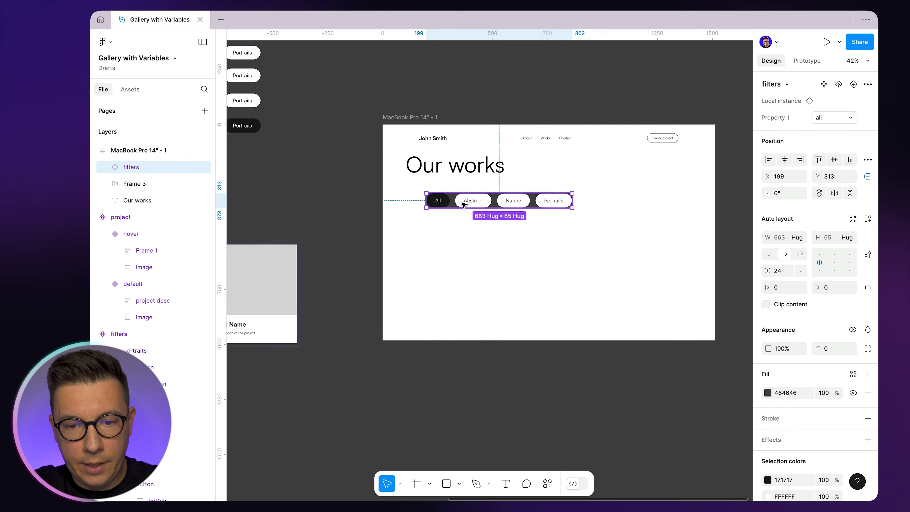
pyautogui.scroll(5, 459, 202)
pyautogui.moveTo(429, 184); pyautogui.dragTo(391, 175)
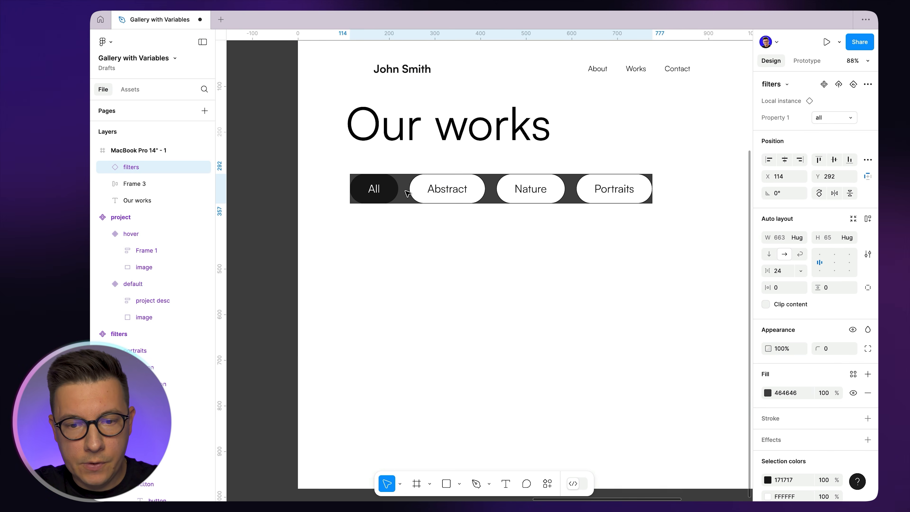
# - Remove the 464646 fill from the filters instance in the MacBook Pro frame
pyautogui.scroll(-5, 472, 191)
pyautogui.hscroll(-10, 471, 190)
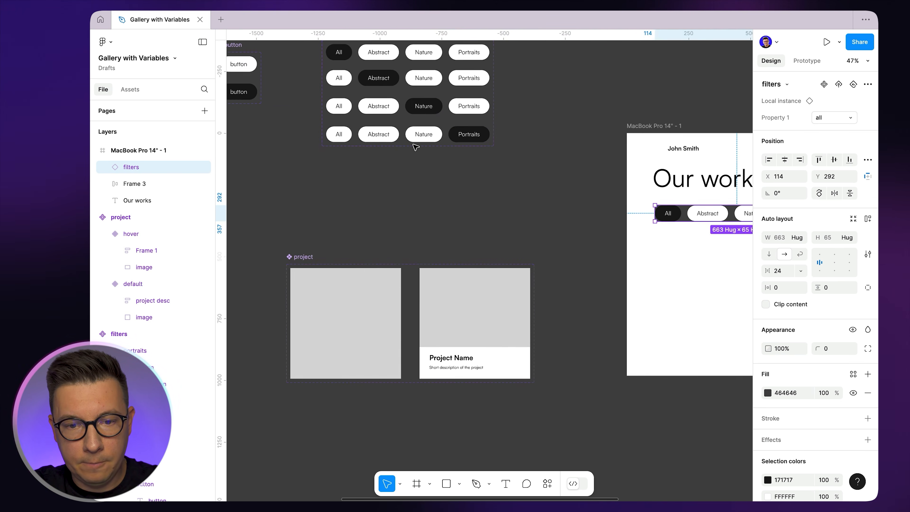
pyautogui.click(398, 118)
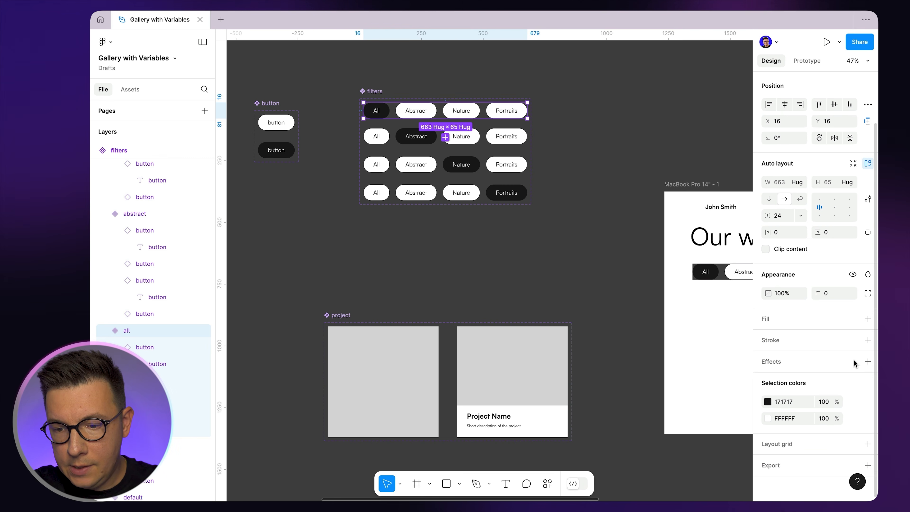
pyautogui.click(723, 274)
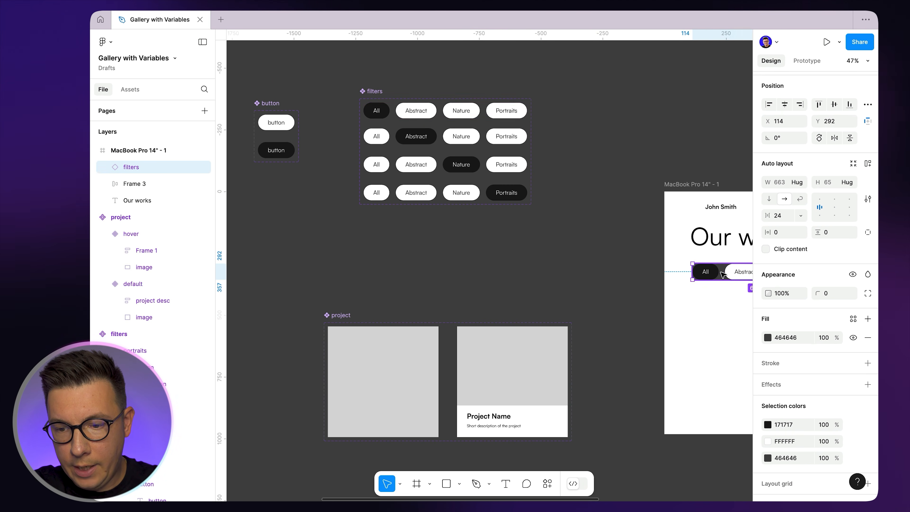
pyautogui.hscroll(5, 738, 273)
pyautogui.click(868, 338)
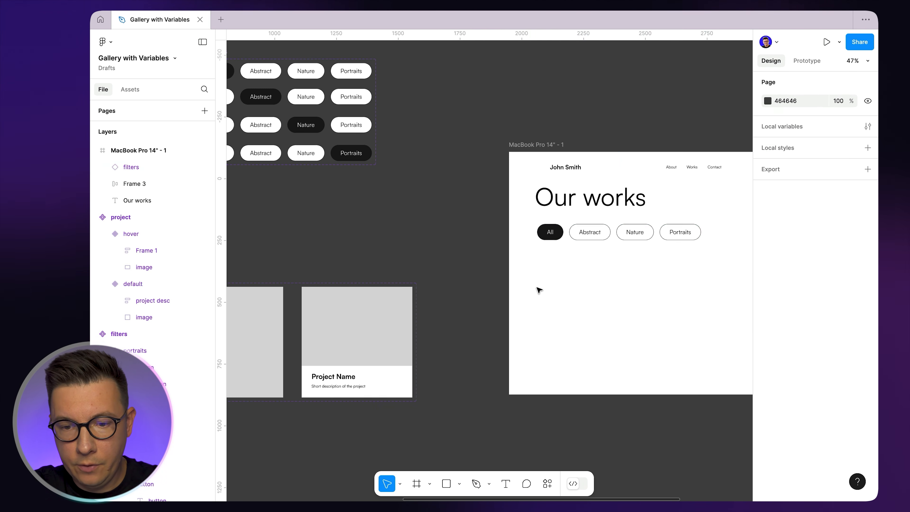
# - Move the filters row right and slightly down, to about Y 307 below the heading
pyautogui.click(538, 289)
pyautogui.hscroll(3, 538, 288)
pyautogui.click(475, 210)
pyautogui.scroll(4, 476, 206)
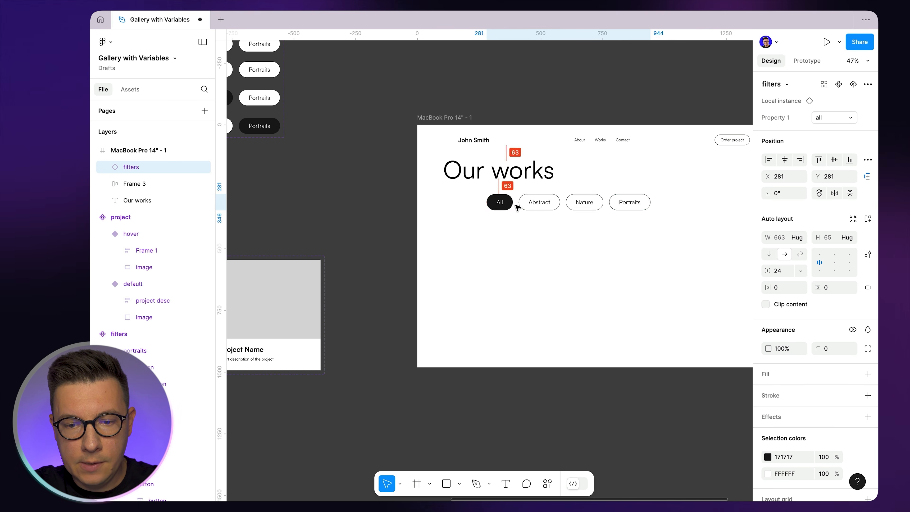
pyautogui.hscroll(3, 539, 204)
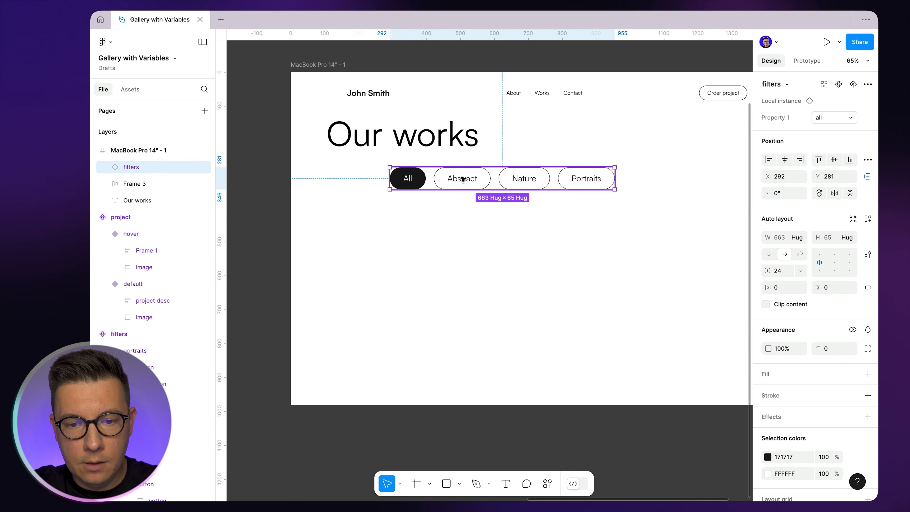
pyautogui.moveTo(463, 179); pyautogui.dragTo(531, 189)
# - Copy the About text out of the header to X 126, Y 359 and change its wording to Categories
pyautogui.keyDown('super'); pyautogui.click(512, 94); pyautogui.keyUp('super')
pyautogui.moveTo(516, 95); pyautogui.dragTo(342, 200)
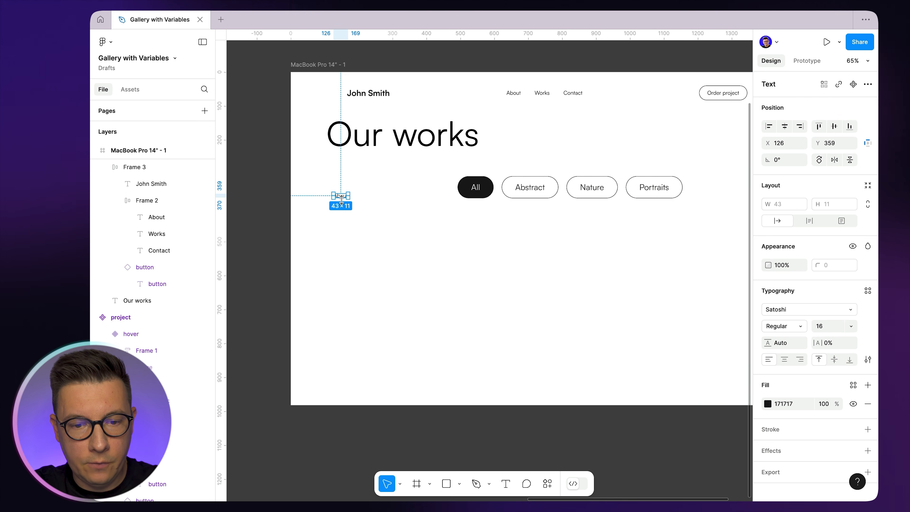
pyautogui.write('Ca')
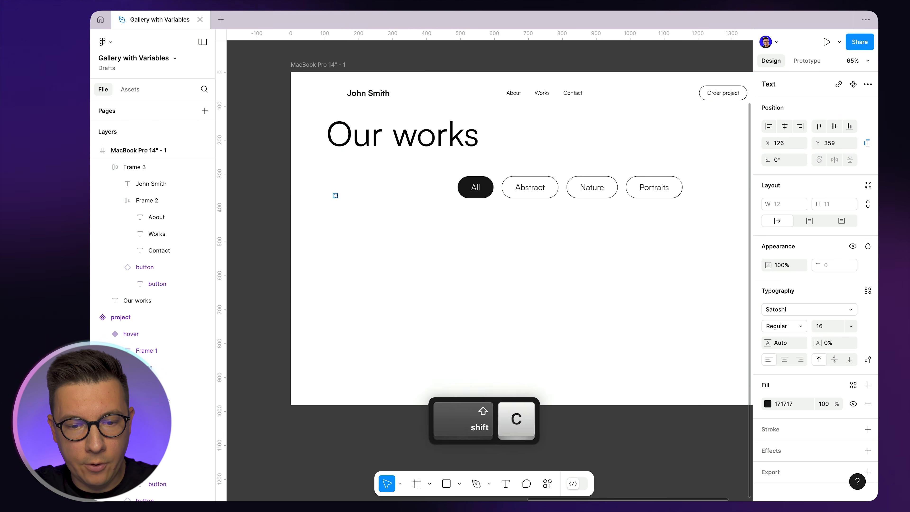
pyautogui.hscroll(3, 378, 201)
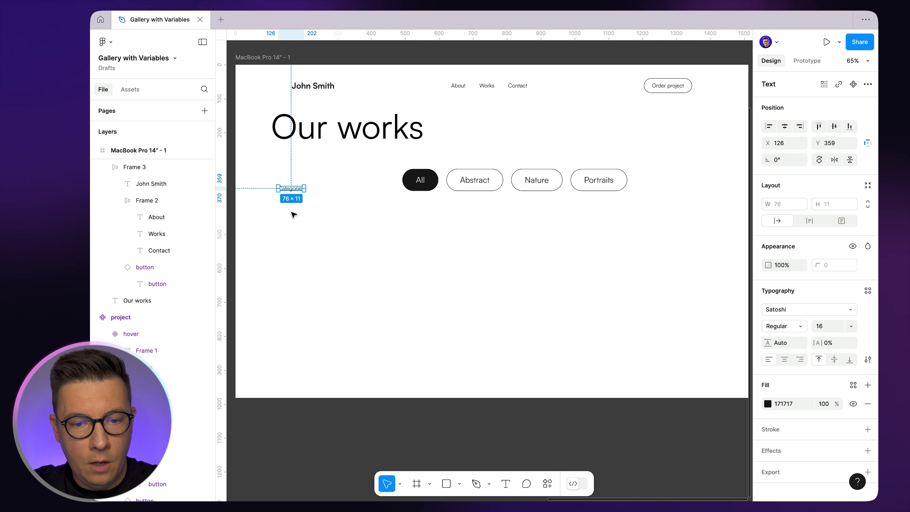
# - Combine the Categories label and the filters row in a horizontal auto layout
pyautogui.click(354, 190)
pyautogui.moveTo(275, 170); pyautogui.dragTo(628, 218)
pyautogui.hotkey('shift', 'a')
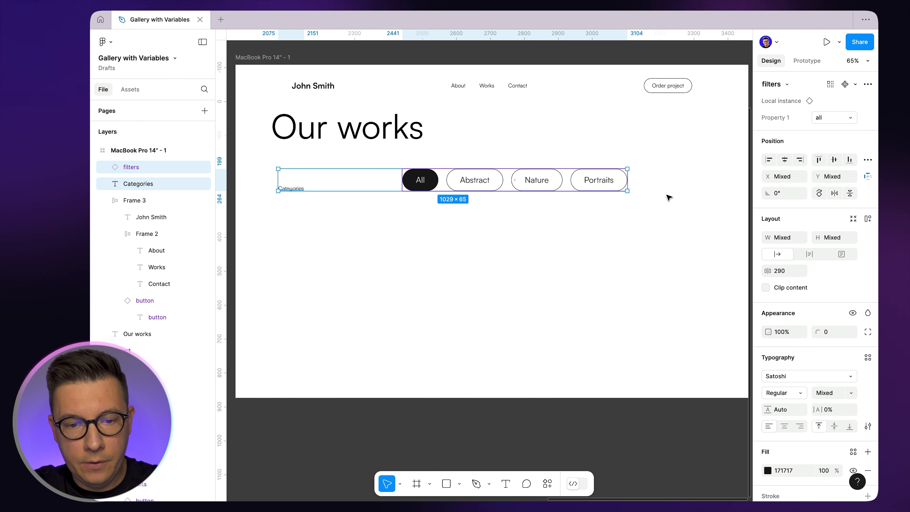
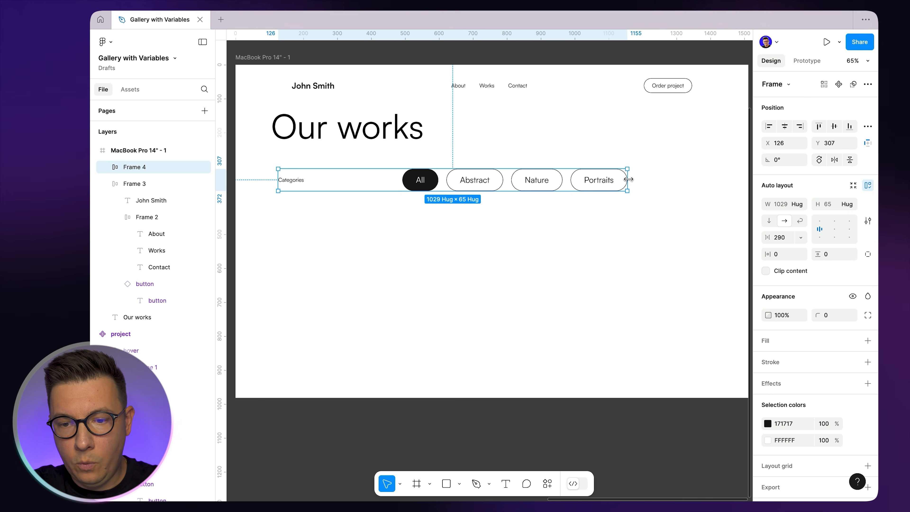
# - Widen the Categories and filters frame to 1271 and set its horizontal gap to Auto
pyautogui.moveTo(629, 179); pyautogui.dragTo(735, 185)
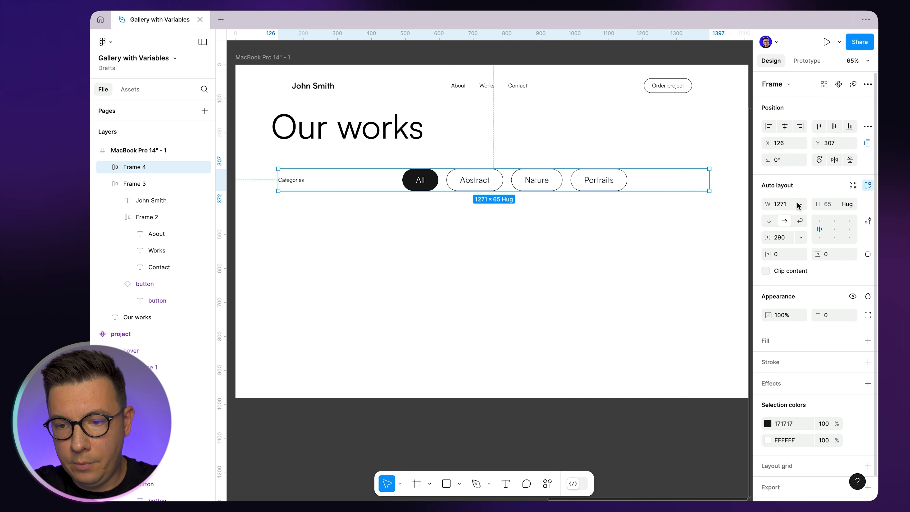
pyautogui.click(802, 237)
pyautogui.click(776, 248)
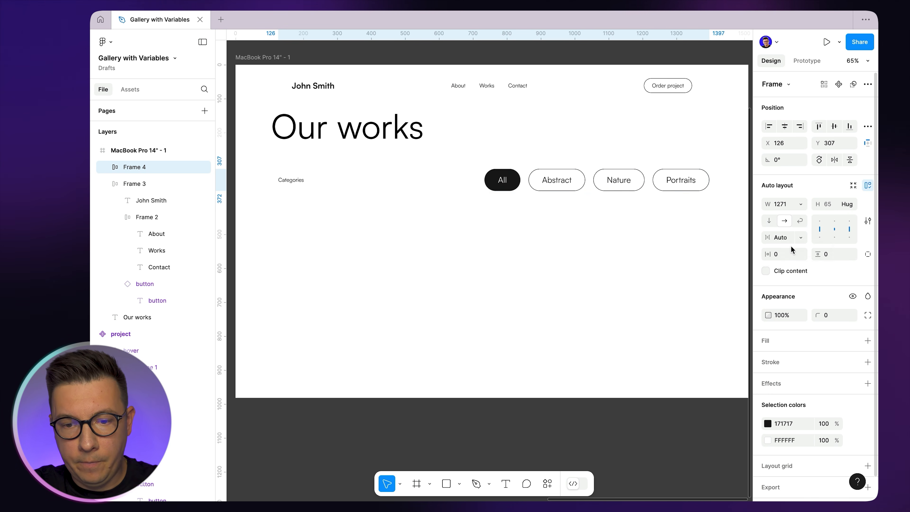
# - Place an instance of the default project component below the MacBook Pro 14" frame
pyautogui.click(482, 220)
pyautogui.scroll(-3, 402, 145)
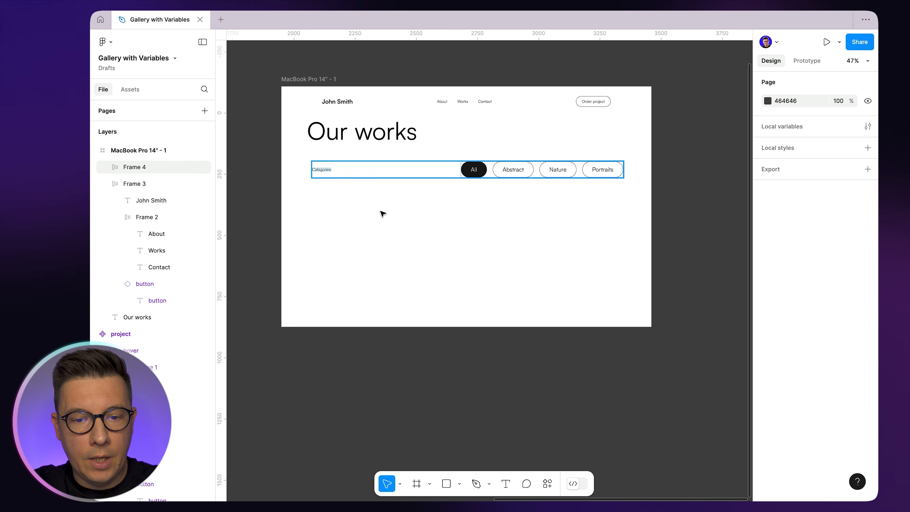
pyautogui.hscroll(-2, 398, 187)
pyautogui.scroll(-3, 378, 225)
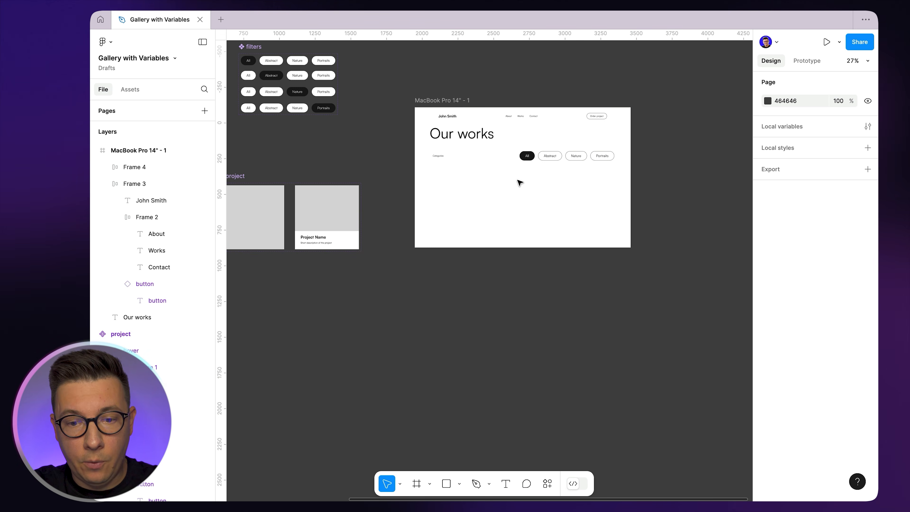
pyautogui.hscroll(-2, 415, 118)
pyautogui.click(319, 194)
pyautogui.press('alt')
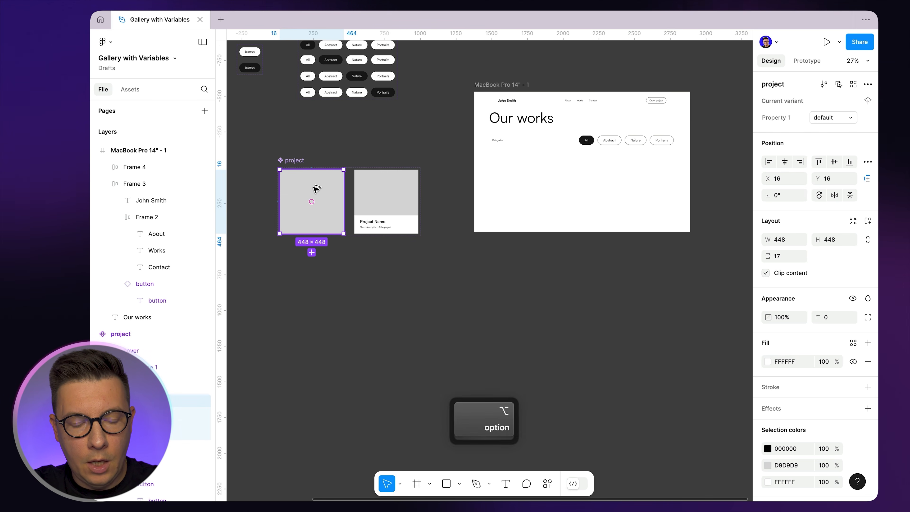
pyautogui.moveTo(318, 189); pyautogui.dragTo(545, 282)
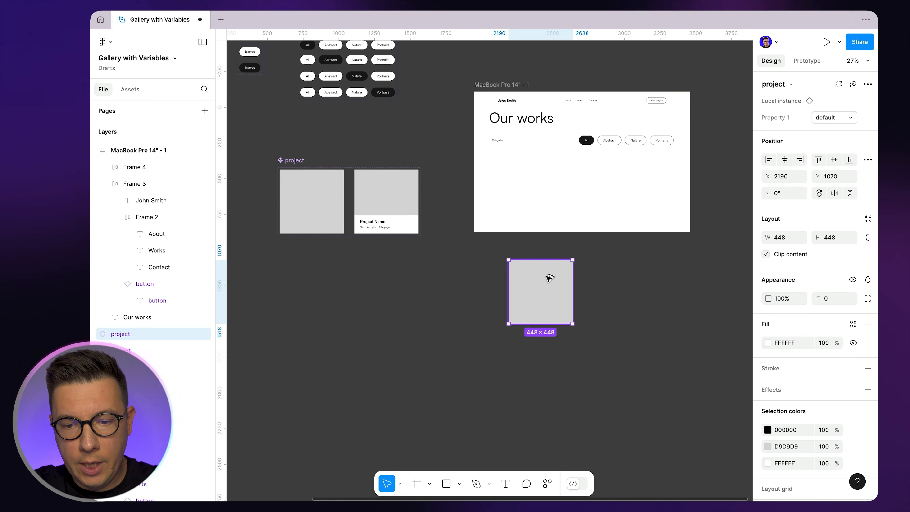
# - Move the project card into the MacBook Pro 14" frame, under the categories row at X 126, Y 435
pyautogui.scroll(-1, 662, 278)
pyautogui.hscroll(3, 661, 278)
pyautogui.scroll(-2, 661, 277)
pyautogui.moveTo(482, 238); pyautogui.dragTo(466, 134)
pyautogui.scroll(5, 465, 134)
pyautogui.scroll(-3, 466, 134)
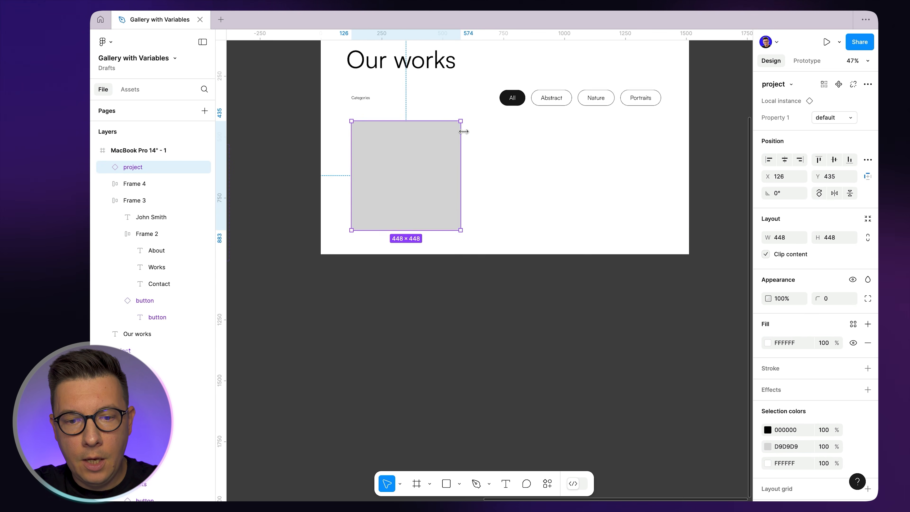
# - Duplicate the project card twice to the right so the frame holds a row of three cards
pyautogui.press('alt')
pyautogui.hscroll(-3, 416, 164)
pyautogui.hscroll(2, 448, 154)
pyautogui.moveTo(478, 147); pyautogui.dragTo(663, 146)
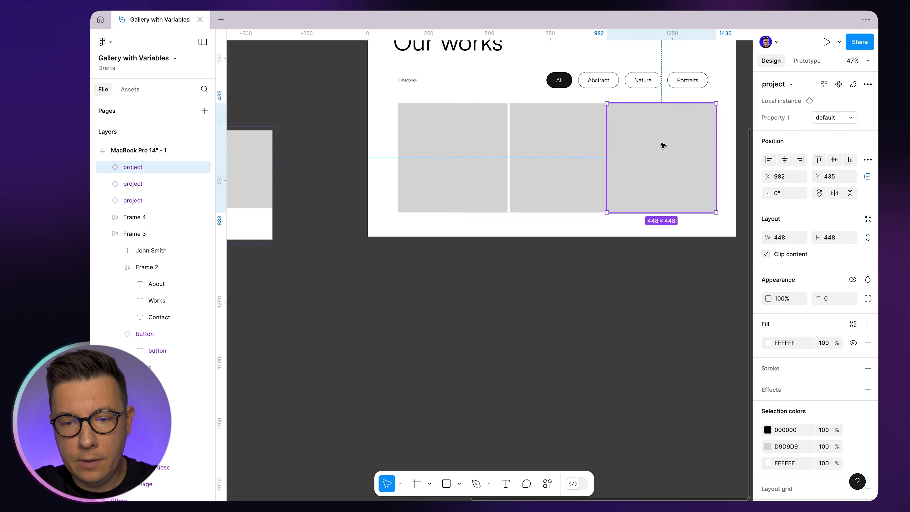
# - Shift the project cards individually so all three stand side by side without overlapping, with the first card at X 125
pyautogui.hscroll(2, 662, 146)
pyautogui.scroll(2, 662, 146)
pyautogui.click(498, 189)
pyautogui.click(417, 189)
pyautogui.press('Left')
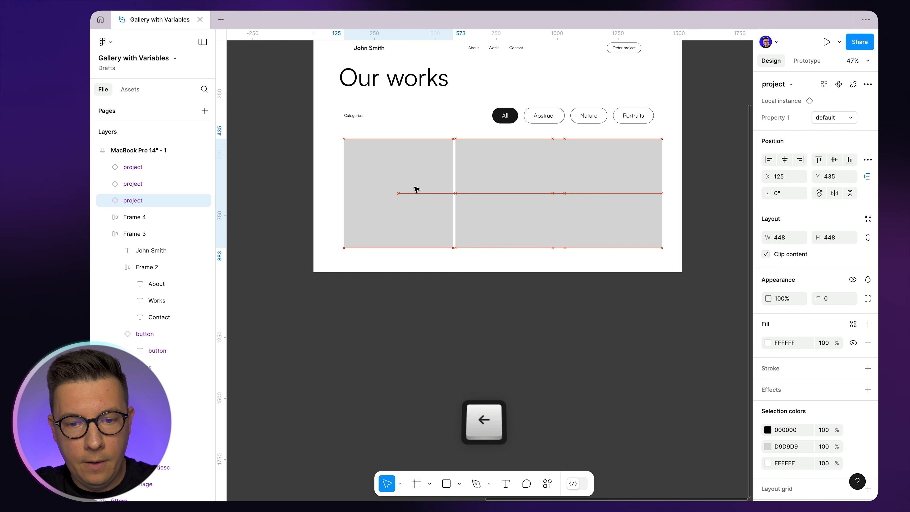
pyautogui.click(482, 187)
pyautogui.press('alt')
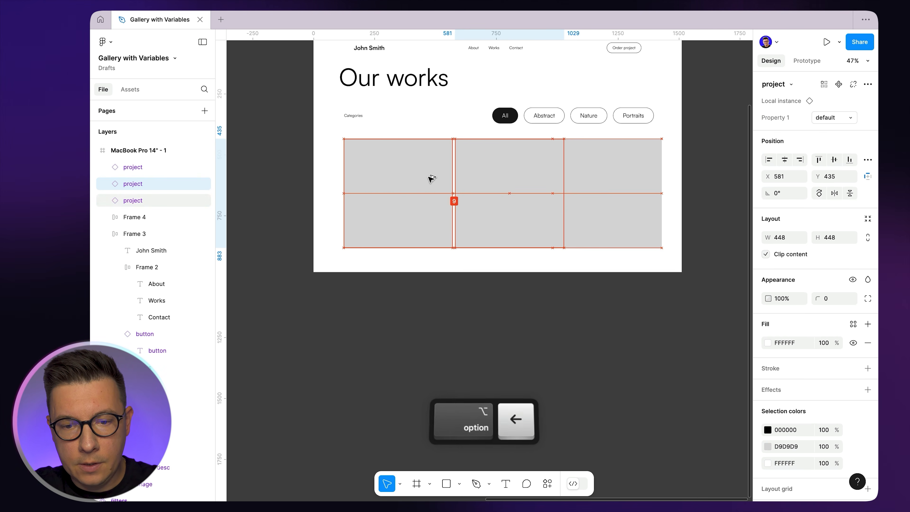
pyautogui.click(584, 185)
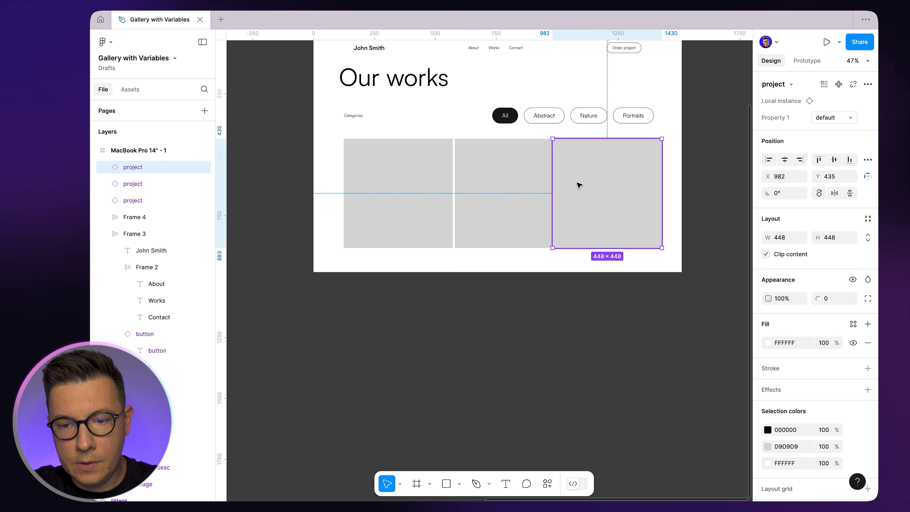
pyautogui.moveTo(582, 185); pyautogui.dragTo(594, 185)
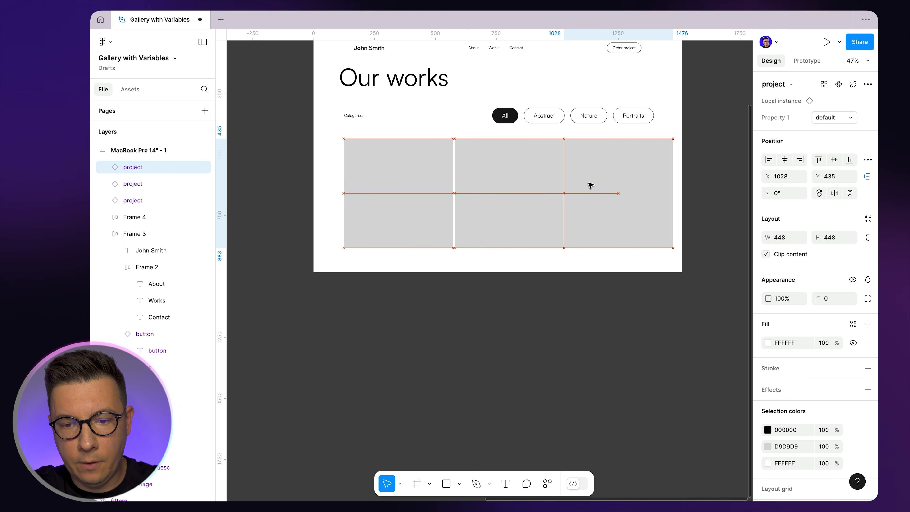
# - Move all three project cards left together until the row starts about 80 px from the frame's left edge
pyautogui.moveTo(606, 260); pyautogui.dragTo(325, 167)
pyautogui.press('alt')
pyautogui.press('Left')
pyautogui.press('Left')
pyautogui.press('Left')
pyautogui.press('Left')
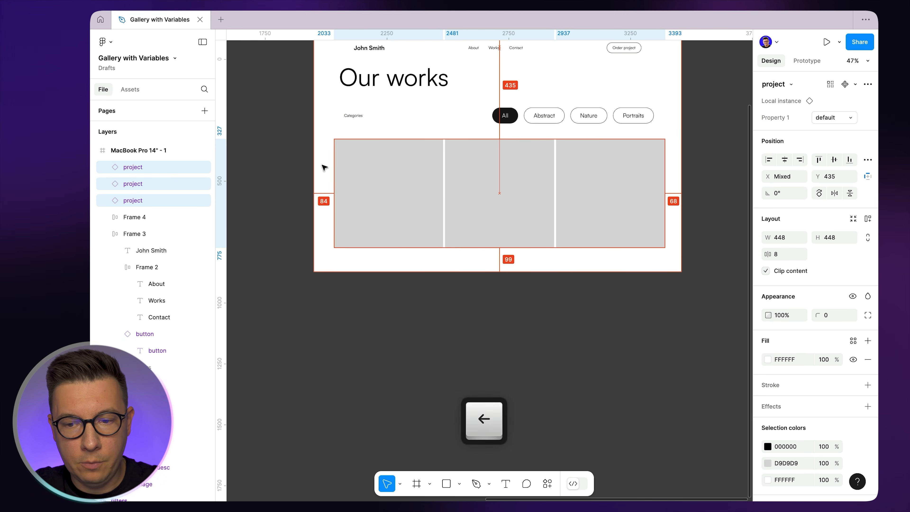
pyautogui.hotkey('alt', 'Right')
pyautogui.hotkey('alt', 'Left')
pyautogui.hotkey('alt', 'Left')
pyautogui.hotkey('alt', 'Left')
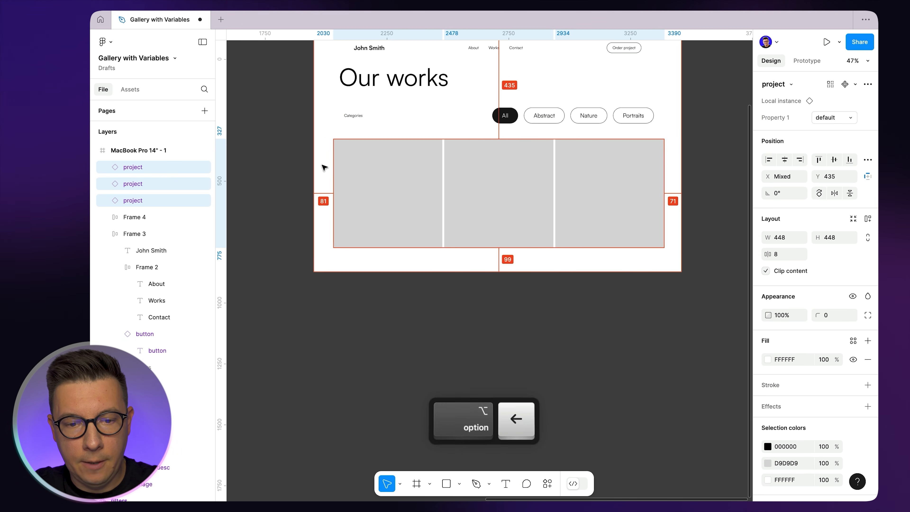
pyautogui.click(696, 166)
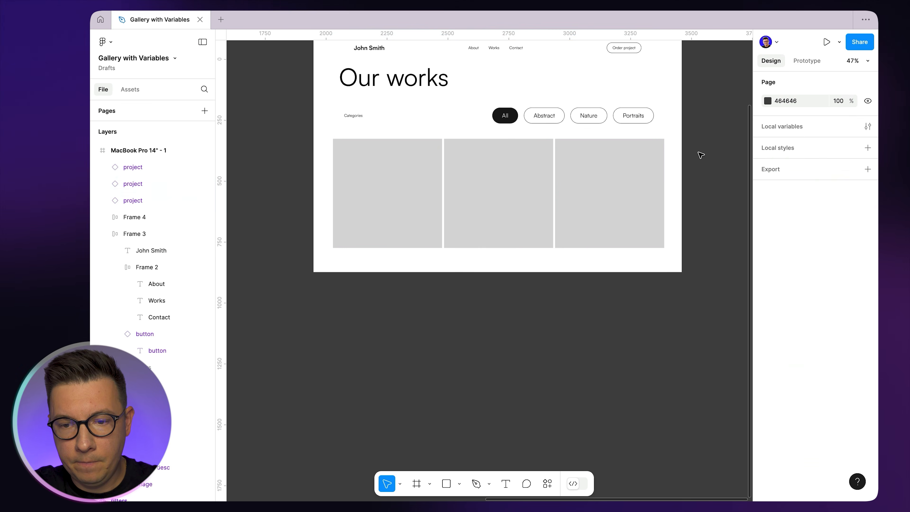
# - Tighten the gaps between the three project cards to 4 px and check the row's distances to the frame edges
pyautogui.scroll(3, 623, 165)
pyautogui.click(434, 317)
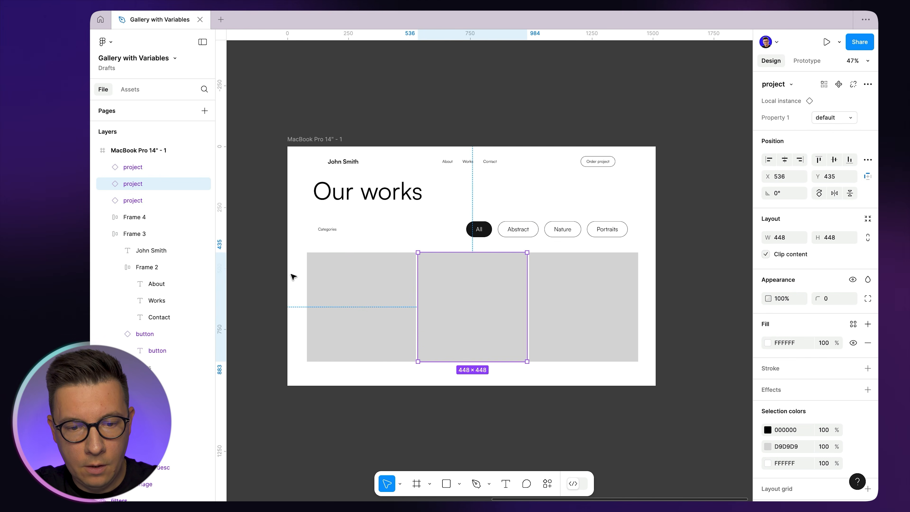
pyautogui.click(294, 275)
pyautogui.click(471, 268)
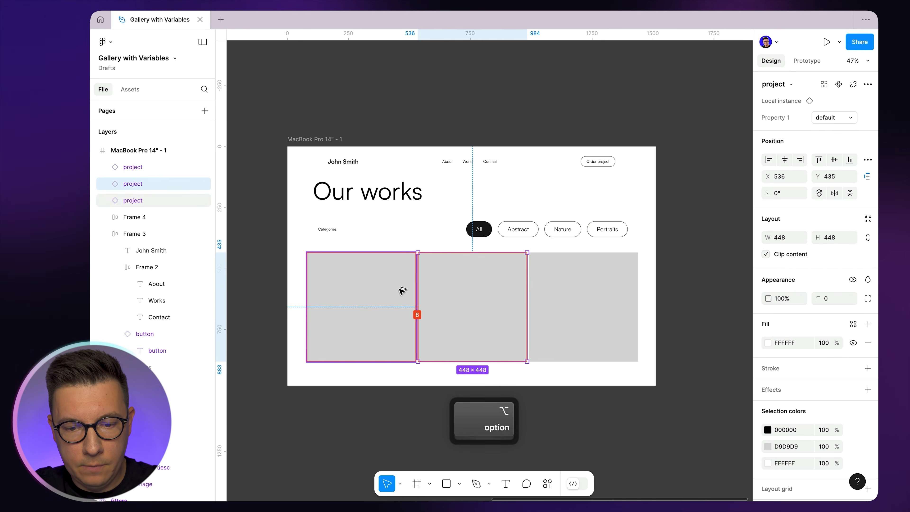
pyautogui.hotkey('alt', 'Left')
pyautogui.hotkey('alt', 'Left')
pyautogui.hotkey('alt', 'Left')
pyautogui.keyDown('alt'); pyautogui.click(575, 309); pyautogui.keyUp('alt')
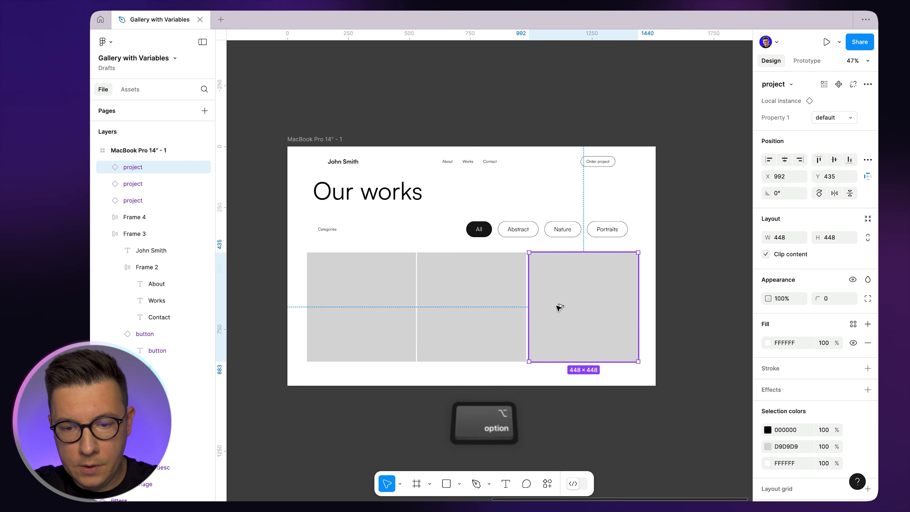
pyautogui.hotkey('alt', 'Left')
pyautogui.hotkey('alt', 'Left')
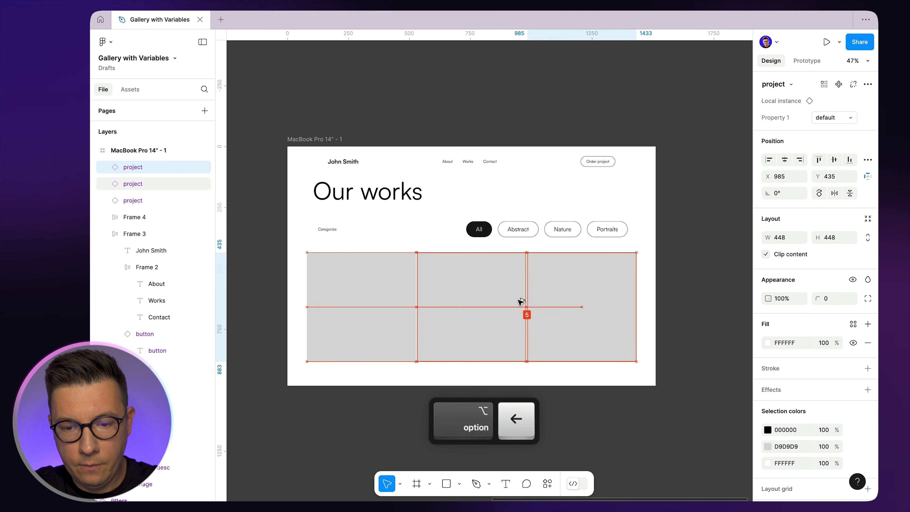
pyautogui.moveTo(295, 282); pyautogui.dragTo(654, 326)
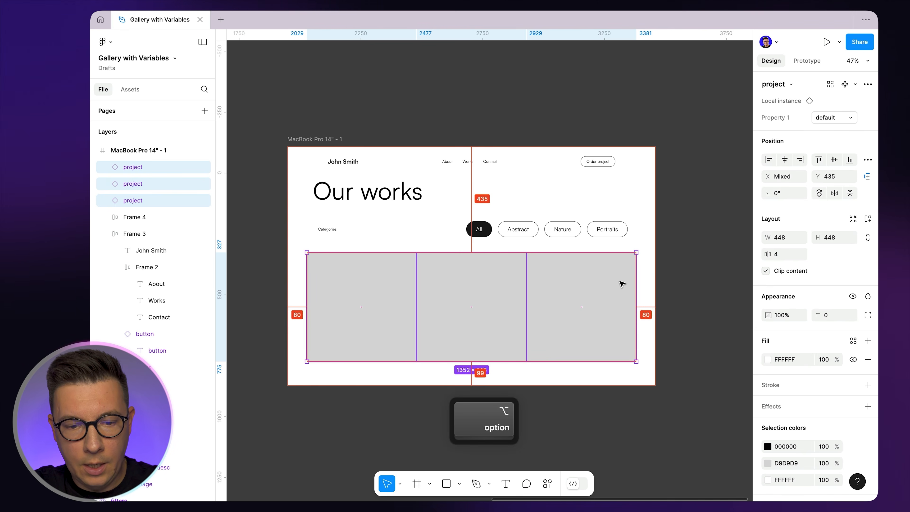
pyautogui.click(429, 189)
# - Add auto layout to the whole MacBook Pro 14" frame
pyautogui.scroll(-3, 431, 189)
pyautogui.hscroll(1, 430, 189)
pyautogui.scroll(1, 394, 93)
pyautogui.hscroll(-2, 395, 93)
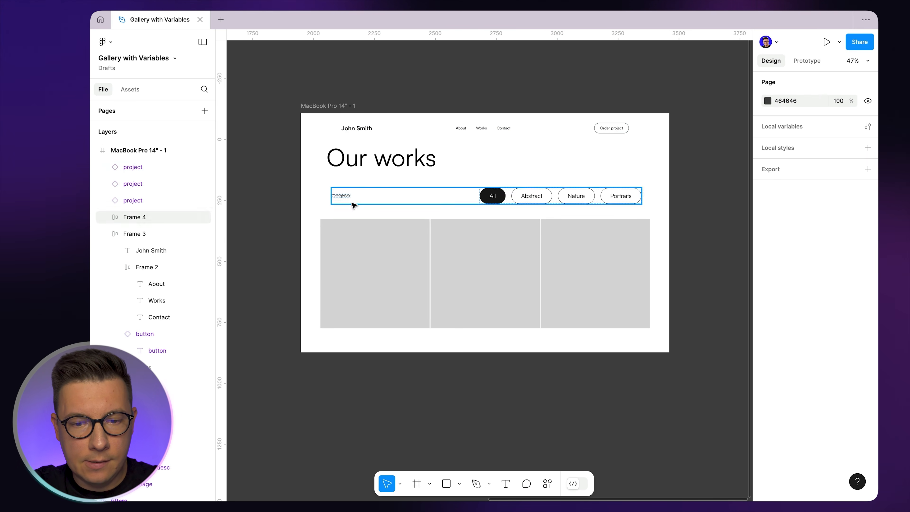
pyautogui.click(327, 107)
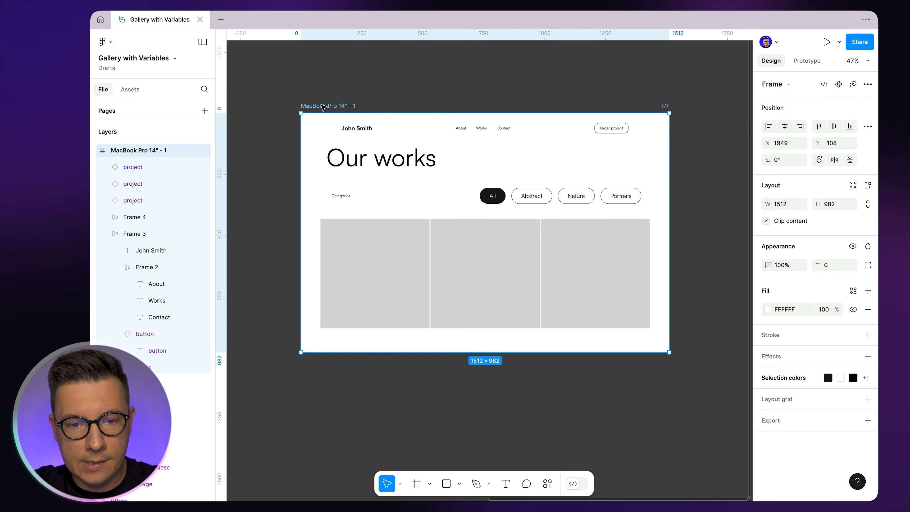
pyautogui.press('shift')
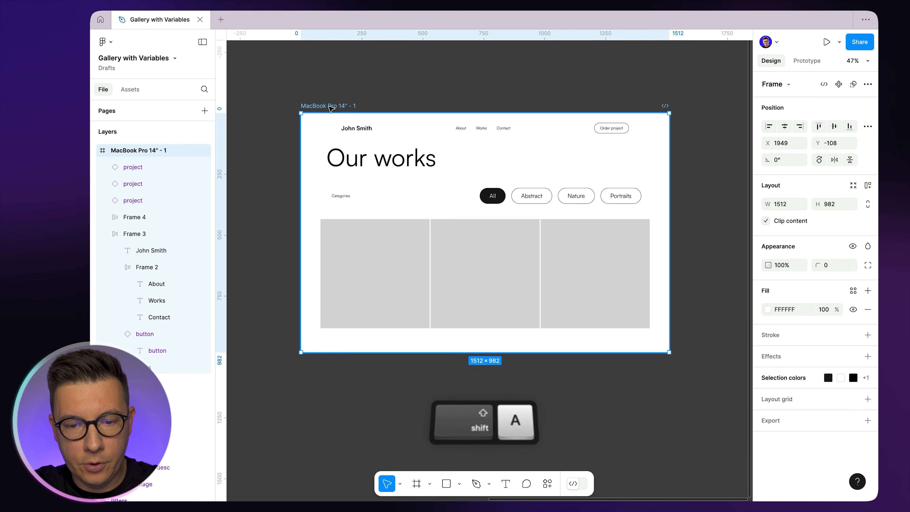
pyautogui.hotkey('shift', 'a')
pyautogui.scroll(-3, 376, 189)
pyautogui.hscroll(-1, 394, 181)
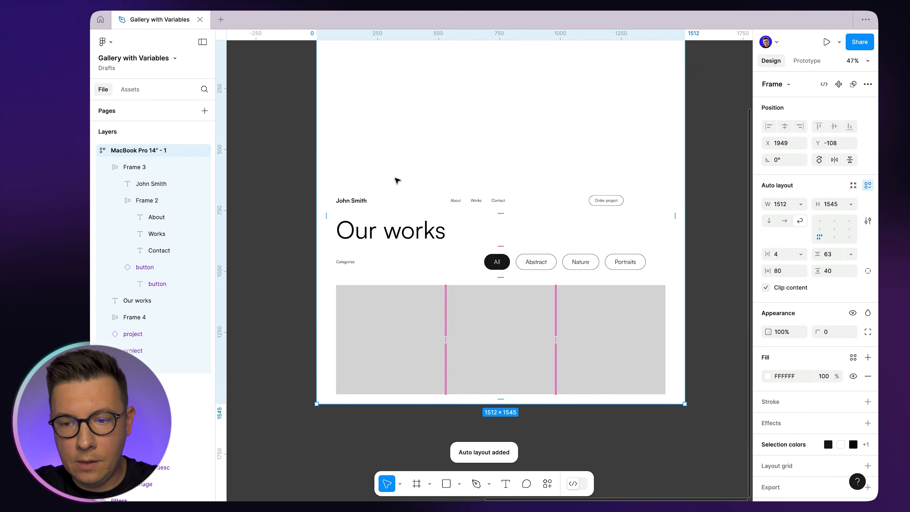
# - Switch the page frame's auto layout direction to vertical
pyautogui.click(770, 221)
pyautogui.scroll(5, 561, 227)
pyautogui.hscroll(2, 561, 228)
pyautogui.scroll(2, 561, 228)
pyautogui.scroll(-10, 314, 229)
pyautogui.hscroll(-2, 393, 250)
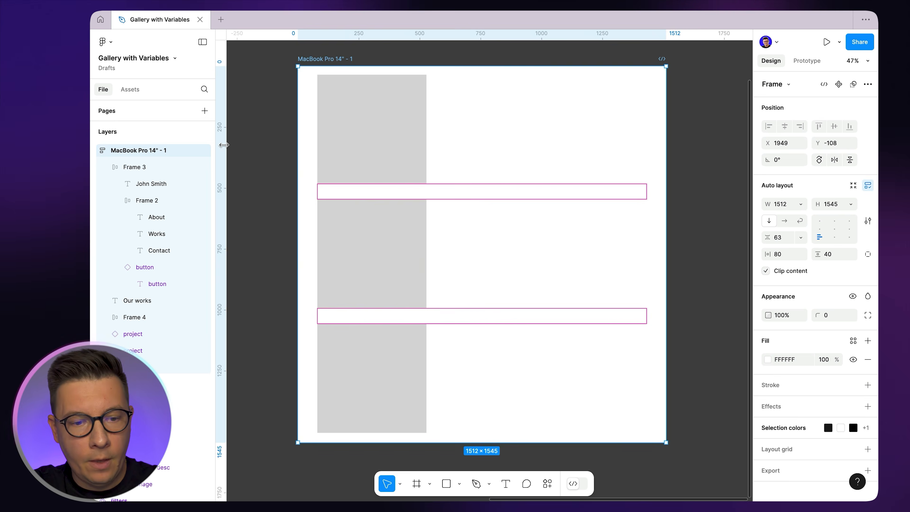
# - Group the three project cards inside the page frame into their own auto layout frame
pyautogui.click(102, 167)
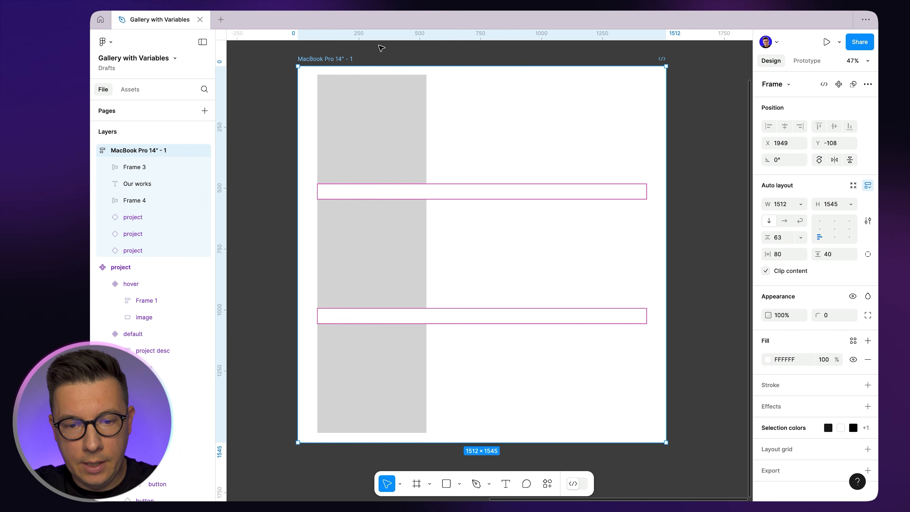
pyautogui.click(144, 212)
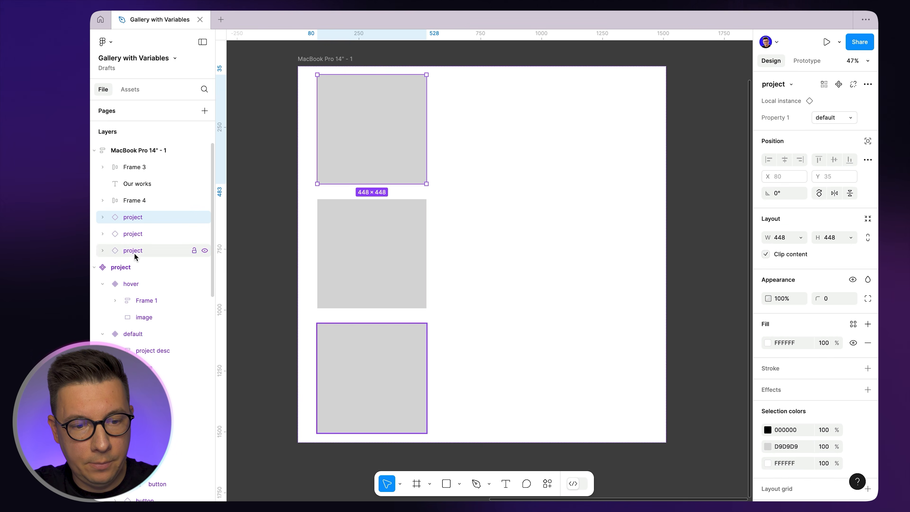
pyautogui.click(133, 251)
pyautogui.click(133, 217)
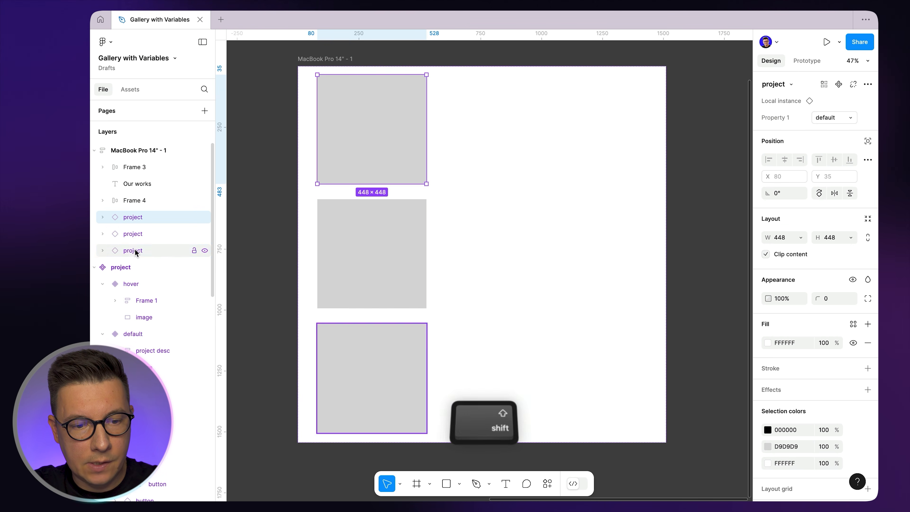
pyautogui.keyDown('shift'); pyautogui.click(133, 250); pyautogui.keyUp('shift')
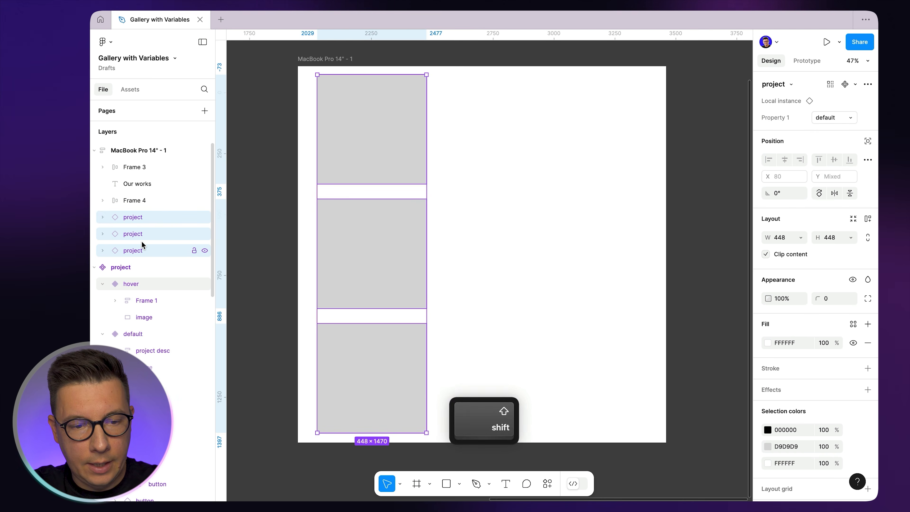
pyautogui.hotkey('shift', 'a')
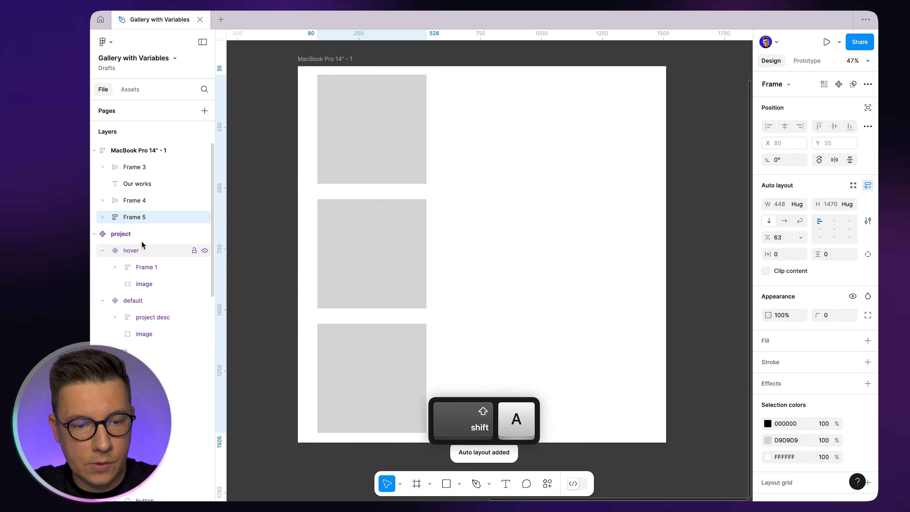
# - Make the project cards' auto layout horizontal with a 4 px gap between items
pyautogui.click(785, 222)
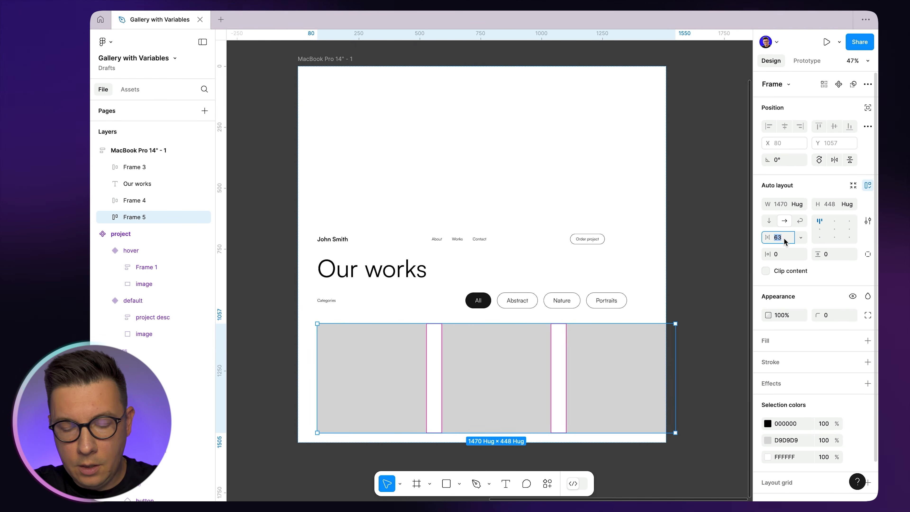
pyautogui.write('4')
pyautogui.press('Return')
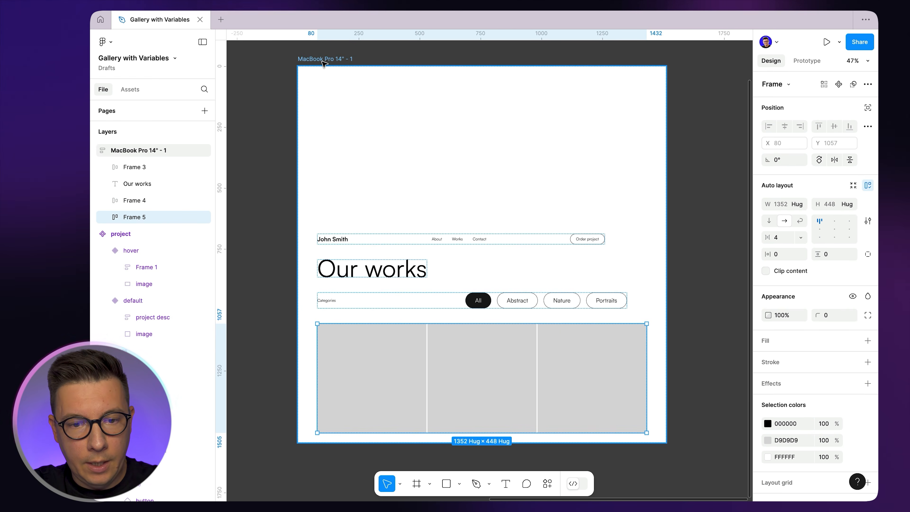
# - Rename the MacBook Pro 14" frame to Works
pyautogui.click(519, 176)
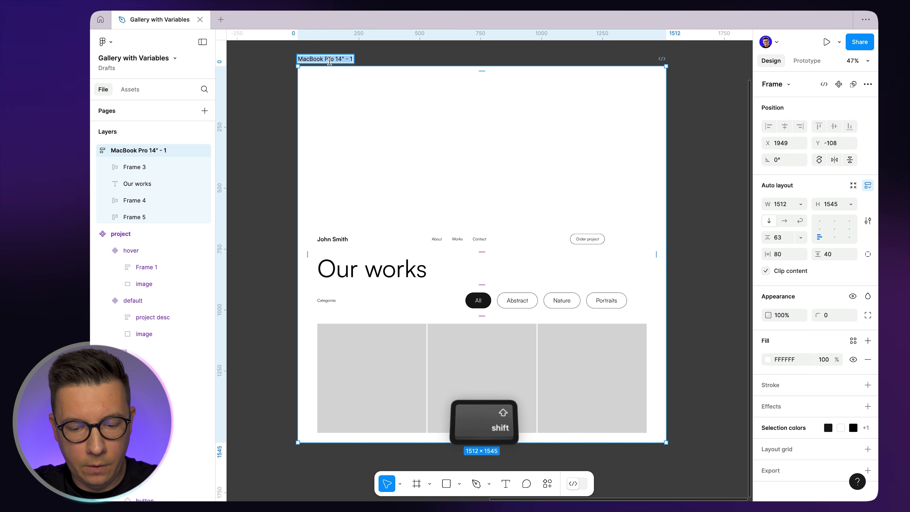
pyautogui.write('Gl')
pyautogui.press('BackSpace')
pyautogui.press('BackSpace')
pyautogui.write('Wor')
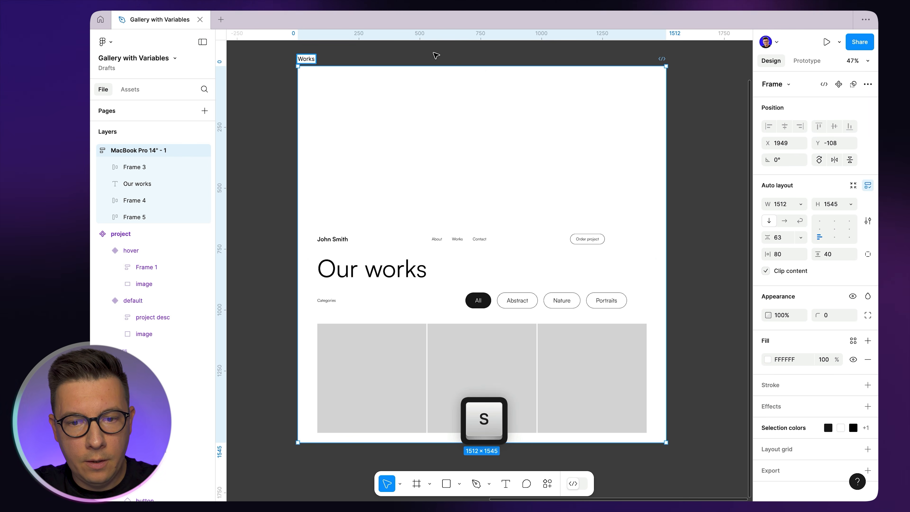
pyautogui.write('ks')
pyautogui.click(436, 55)
# - Align the contents of the Works frame to the top center in its auto layout
pyautogui.click(635, 123)
pyautogui.click(821, 222)
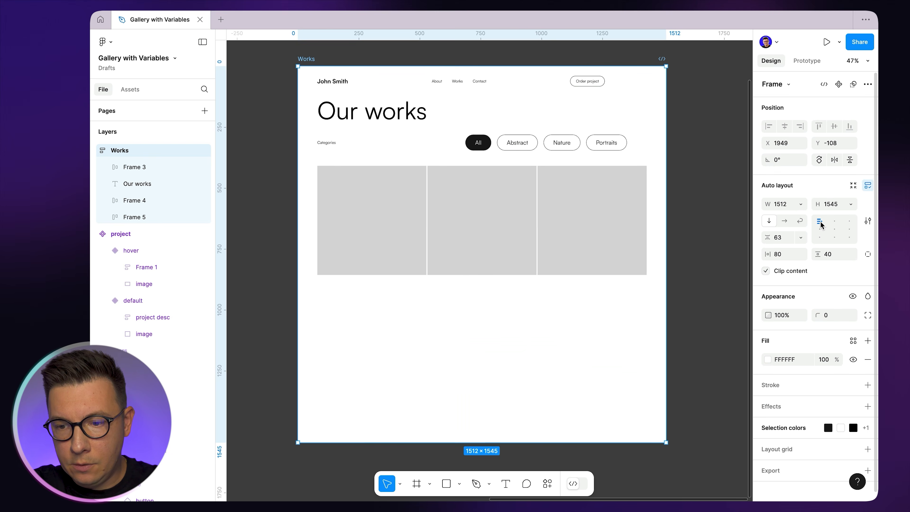
pyautogui.click(835, 221)
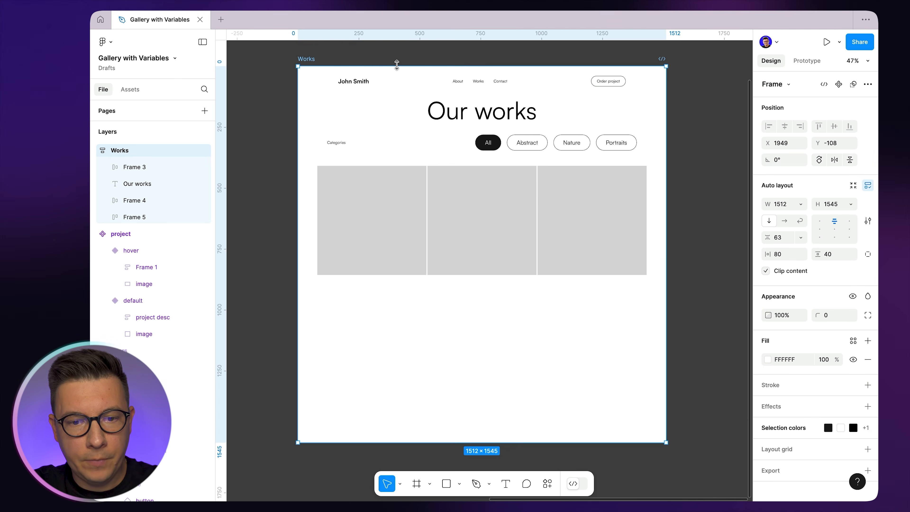
# - Rename the navigation bar frame at the top of the Works frame to nav
pyautogui.click(783, 254)
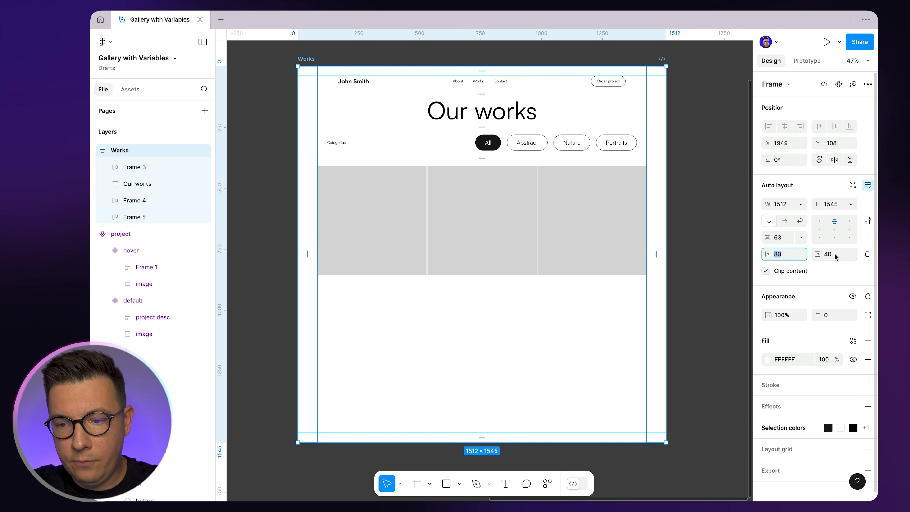
pyautogui.click(307, 58)
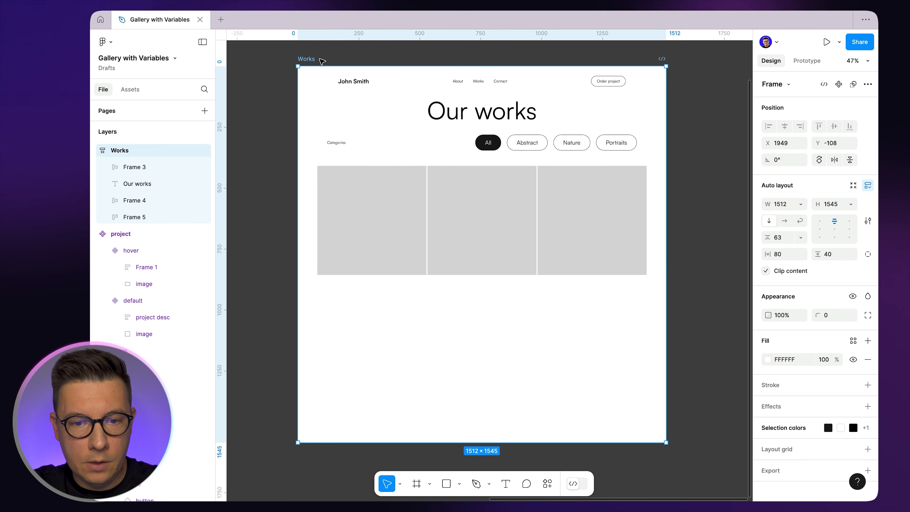
pyautogui.click(337, 85)
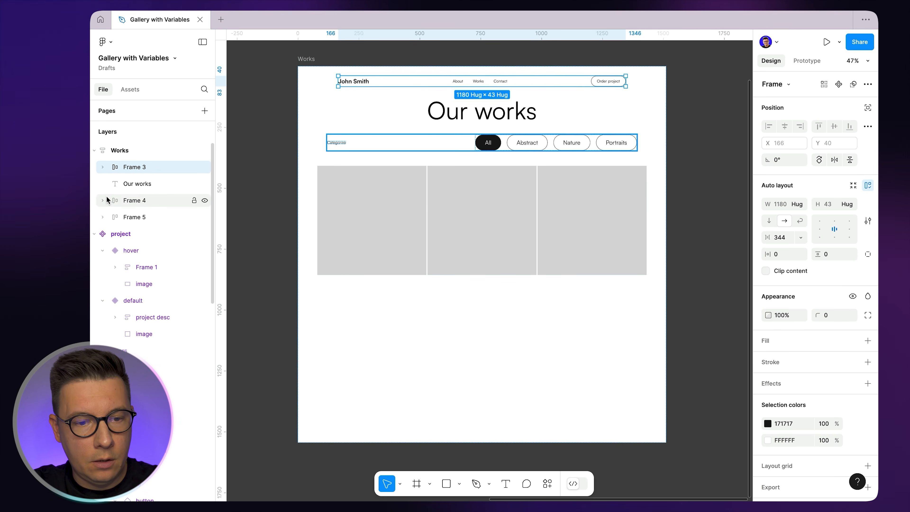
pyautogui.write('nav')
pyautogui.click(316, 130)
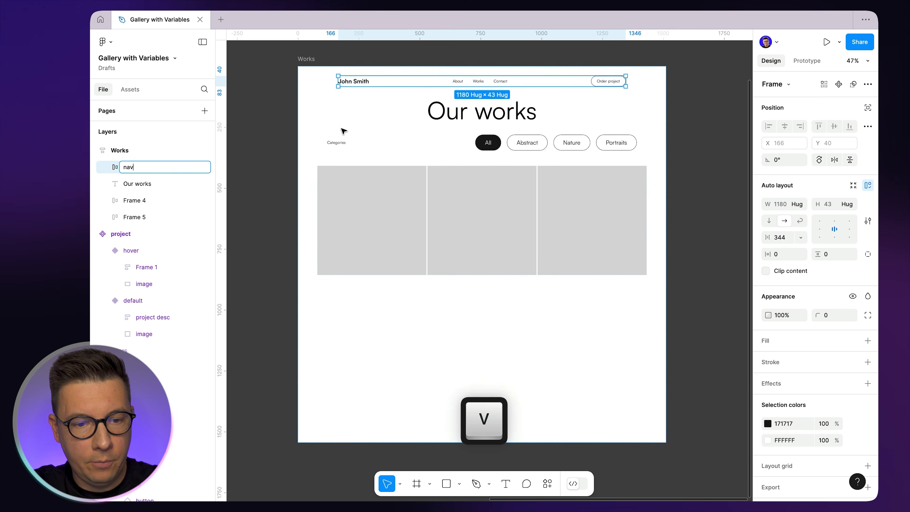
# - Set the nav frame's width to Fill container and its gap between items to Auto
pyautogui.click(536, 83)
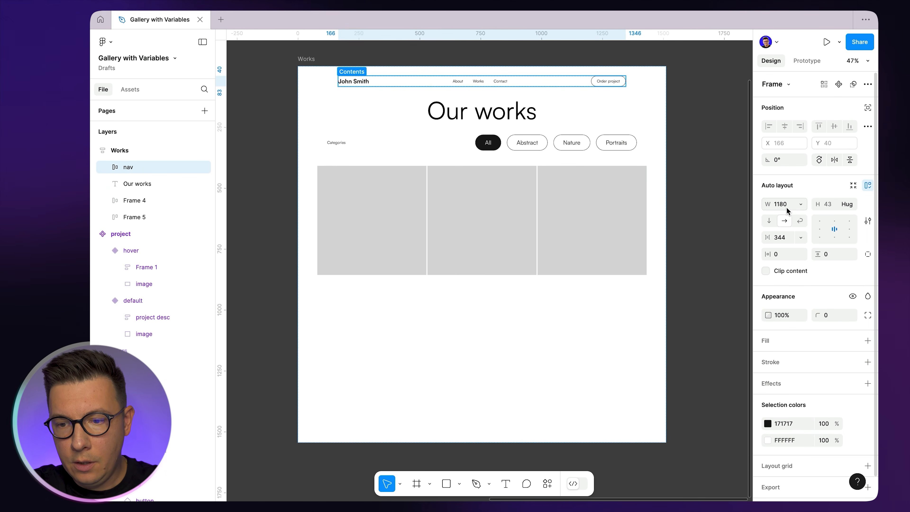
pyautogui.click(802, 204)
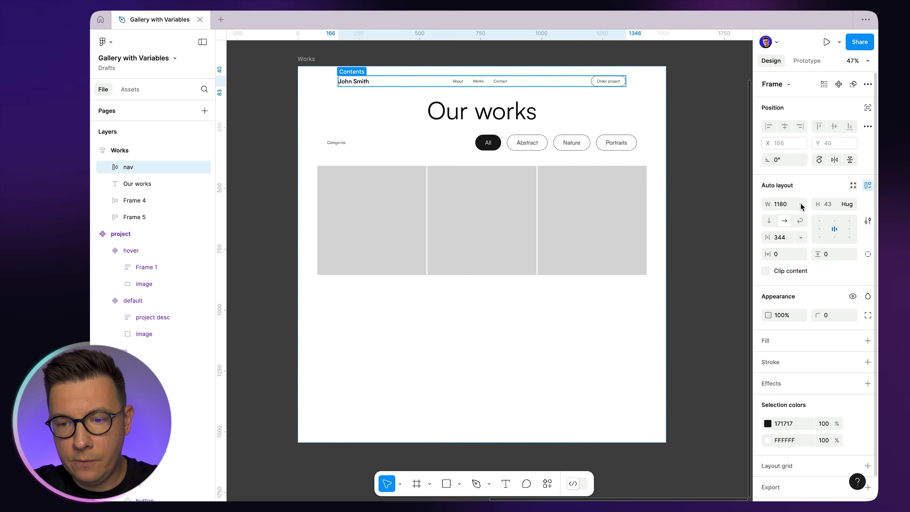
pyautogui.click(801, 205)
pyautogui.click(801, 217)
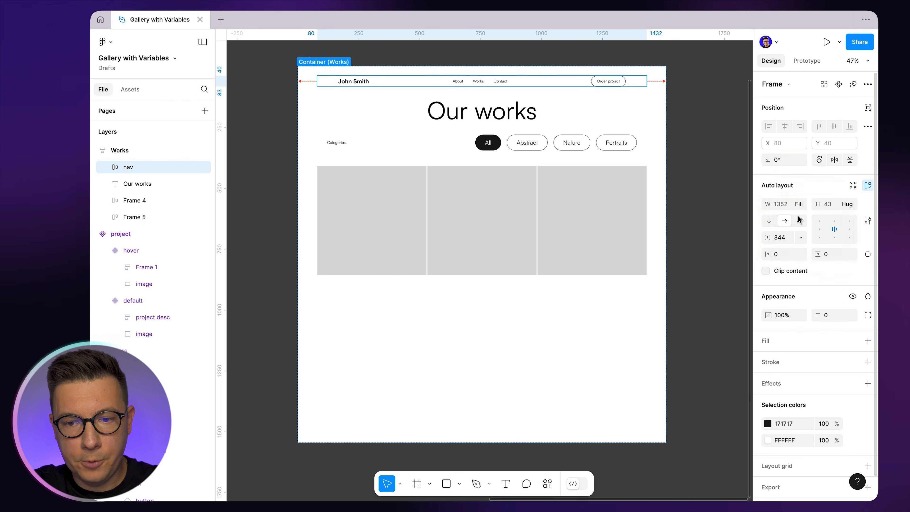
pyautogui.click(798, 237)
pyautogui.click(791, 272)
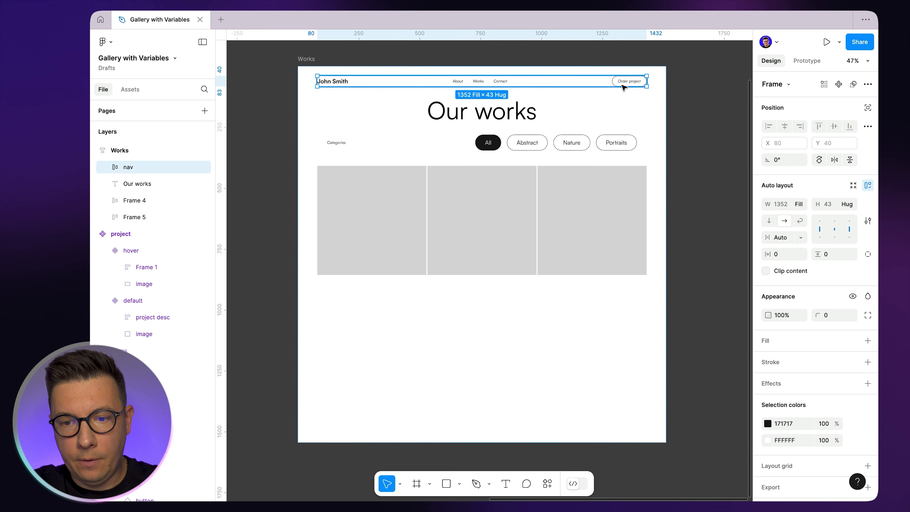
pyautogui.press('Escape')
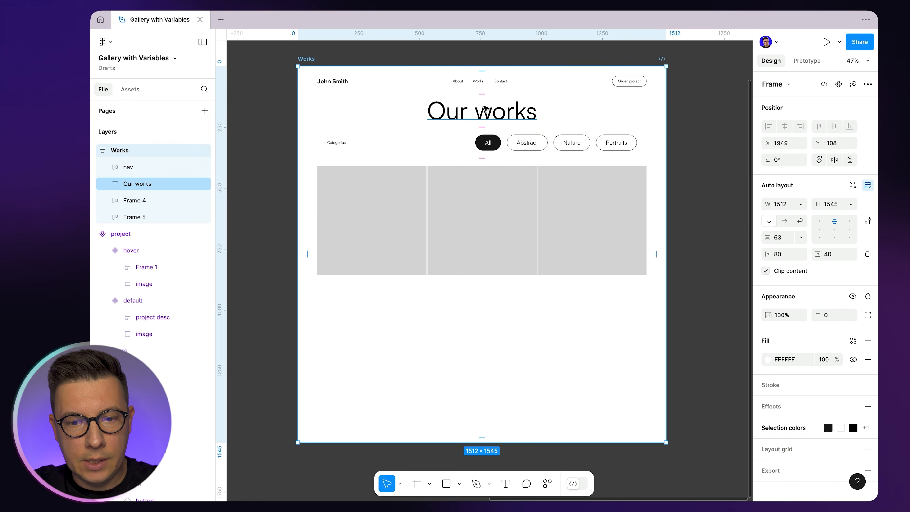
# - Align the contents of the Works frame to the top left and set its vertical gap to 64
pyautogui.click(429, 114)
pyautogui.click(306, 59)
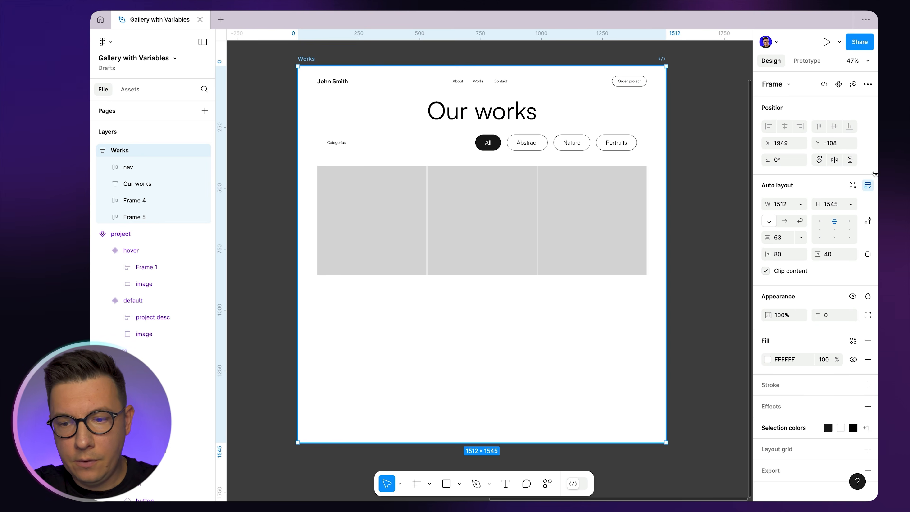
pyautogui.click(821, 222)
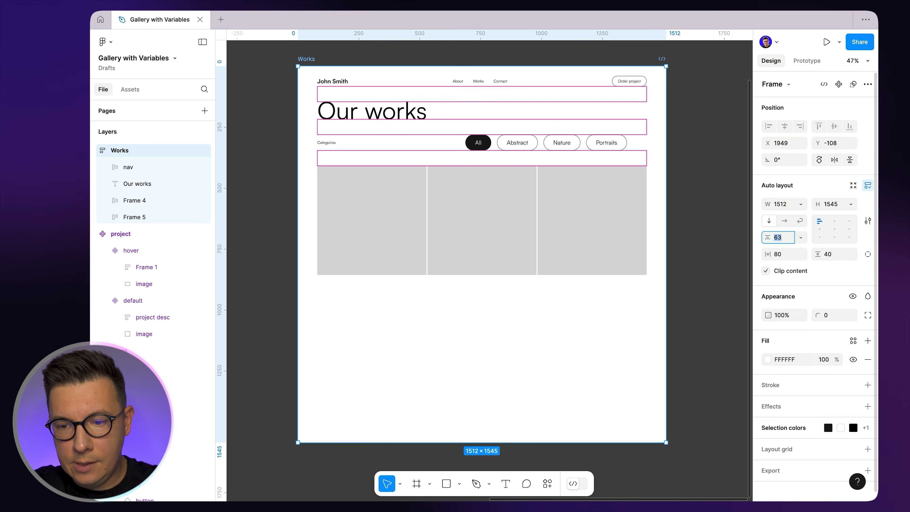
pyautogui.press('Up')
pyautogui.press('Up')
pyautogui.press('Down')
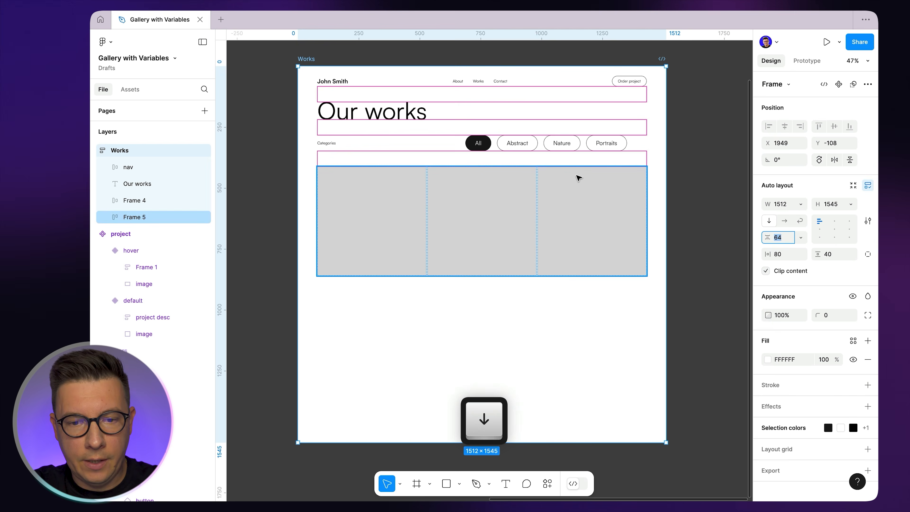
pyautogui.click(697, 110)
pyautogui.scroll(2, 511, 135)
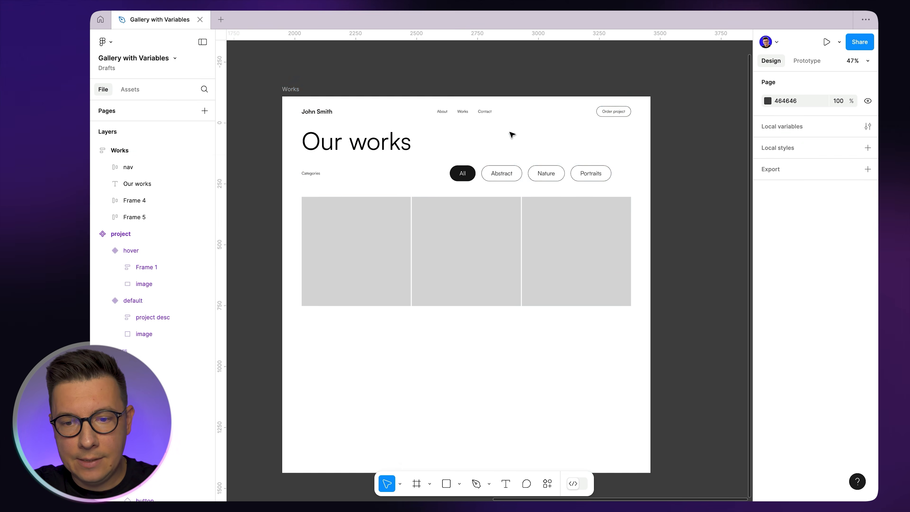
# - Set the width of the categories row, Frame 4, to Fill container
pyautogui.click(291, 88)
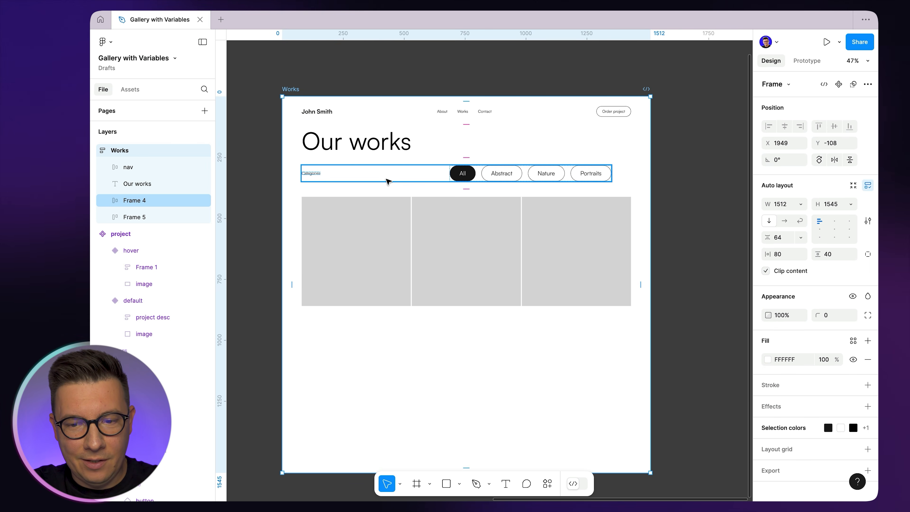
pyautogui.click(388, 182)
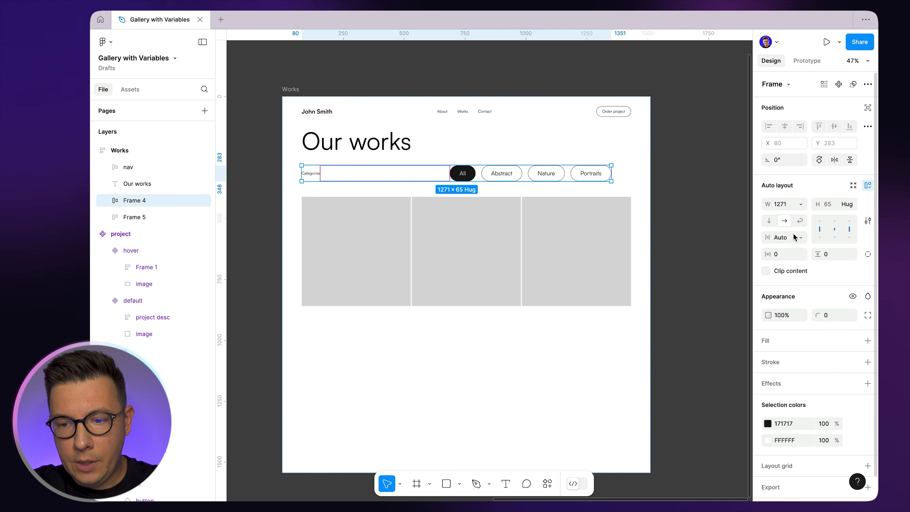
pyautogui.click(801, 205)
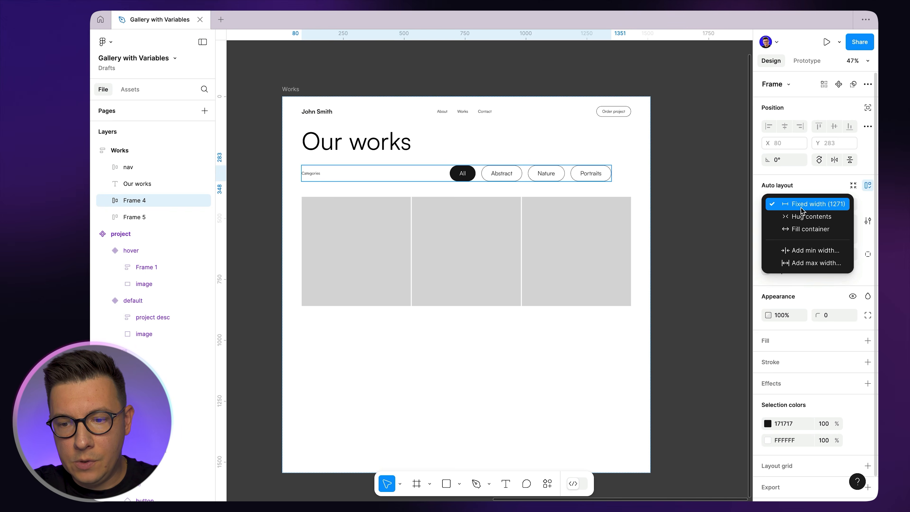
pyautogui.click(802, 228)
pyautogui.click(697, 169)
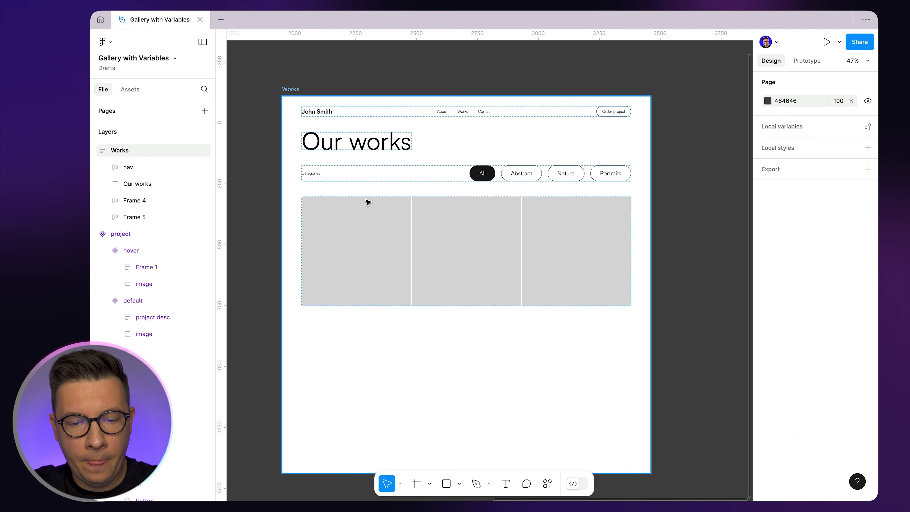
# - Set the width of the project cards' frame to Fill container and rename the frame to gallery
pyautogui.scroll(-5, 495, 187)
pyautogui.click(525, 102)
pyautogui.scroll(3, 536, 151)
pyautogui.hscroll(3, 537, 150)
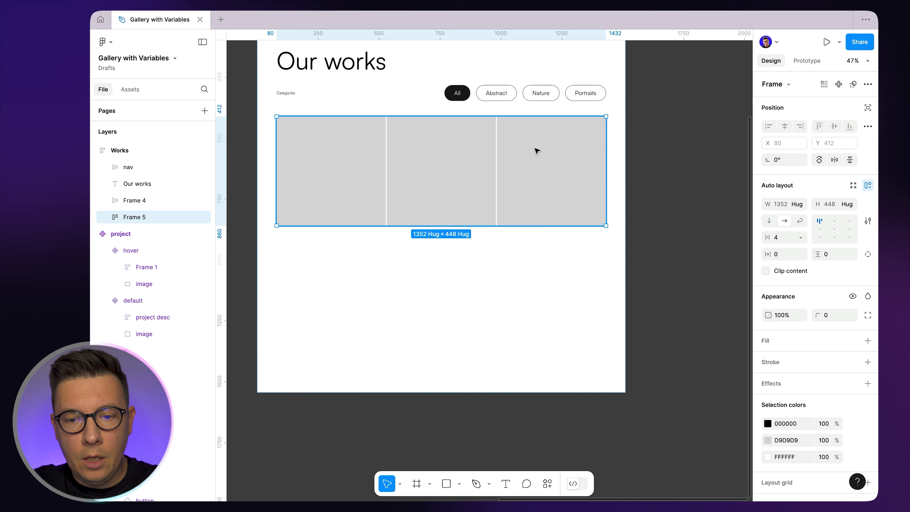
pyautogui.click(107, 217)
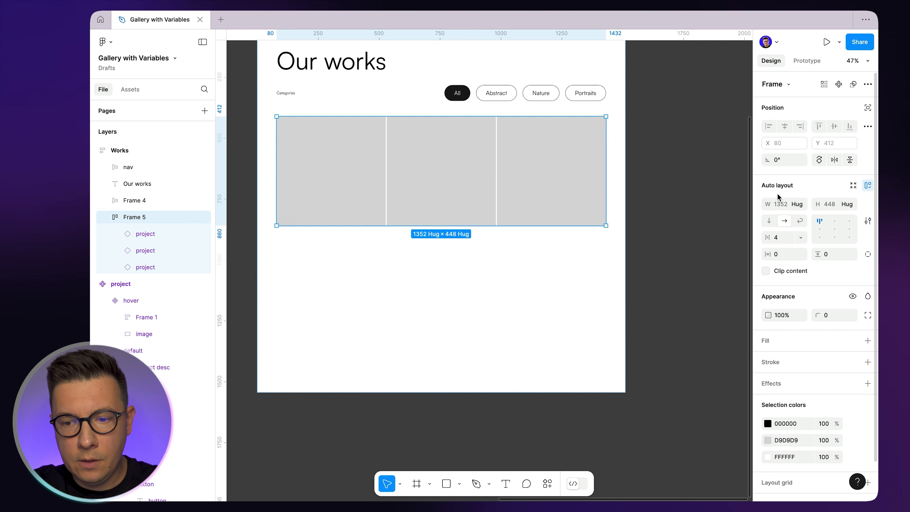
pyautogui.click(802, 205)
pyautogui.click(800, 219)
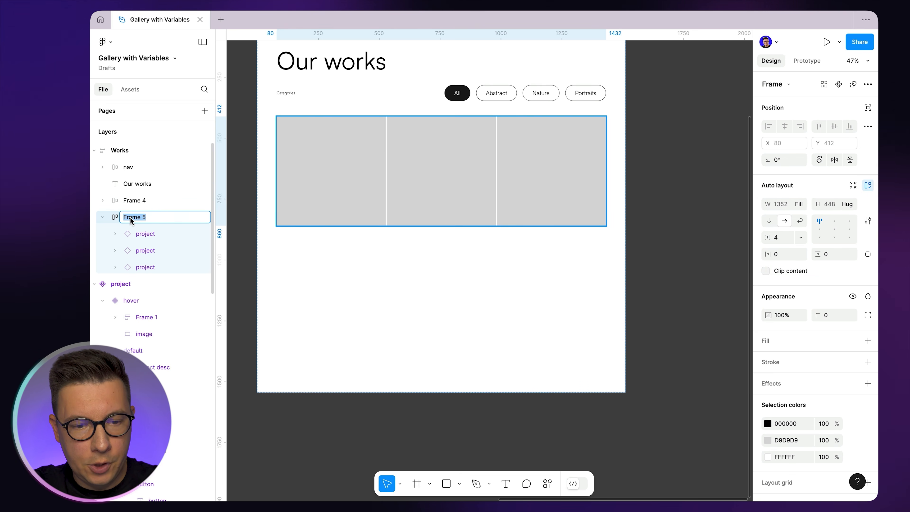
pyautogui.write('gallery')
pyautogui.click(590, 173)
# - Duplicate the last project card in the gallery until it holds seven cards
pyautogui.doubleClick(557, 185)
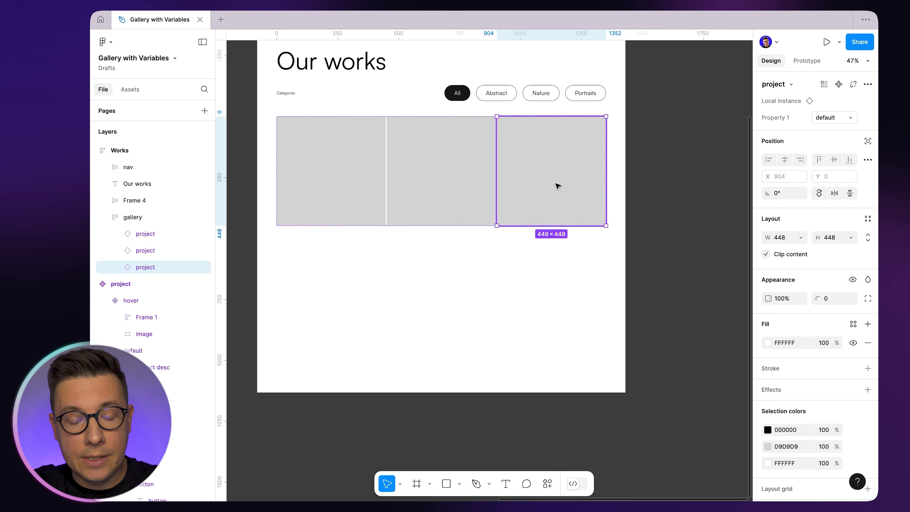
pyautogui.scroll(-3, 427, 281)
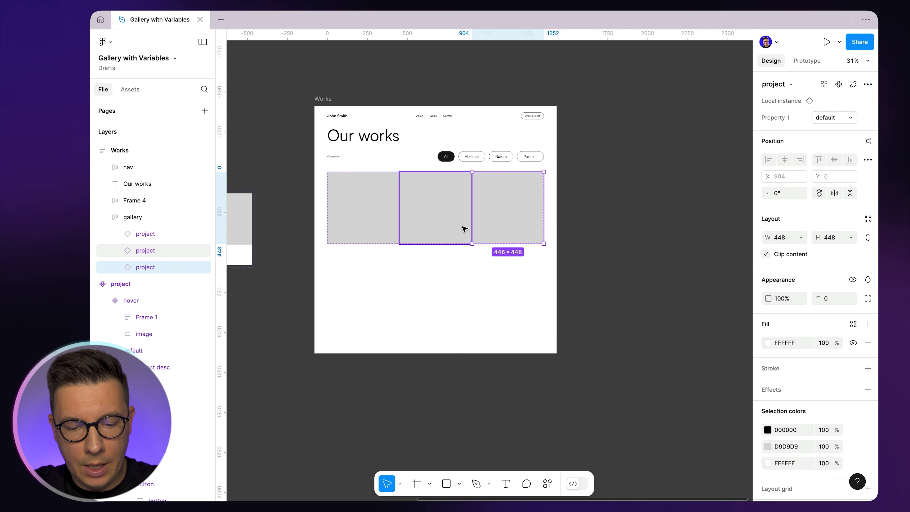
pyautogui.hotkey('ctrl', 'd')
pyautogui.press('super+d')
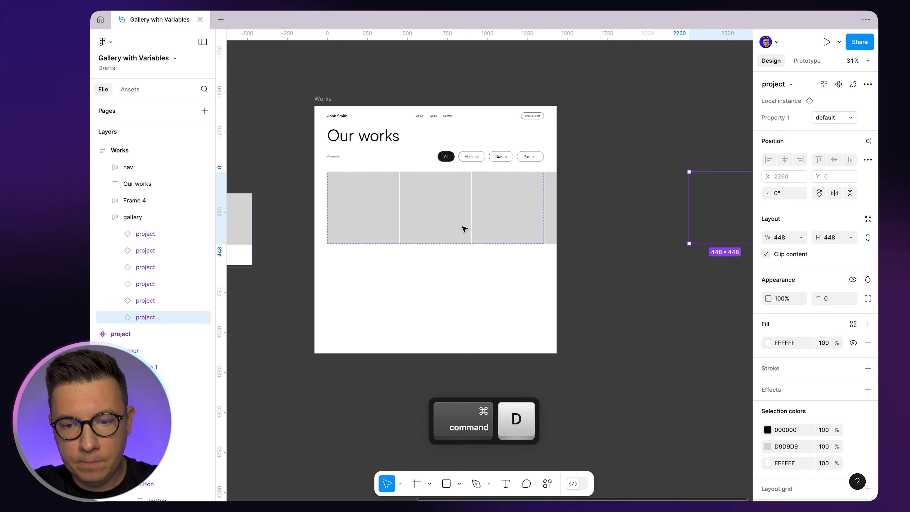
pyautogui.press('super+d')
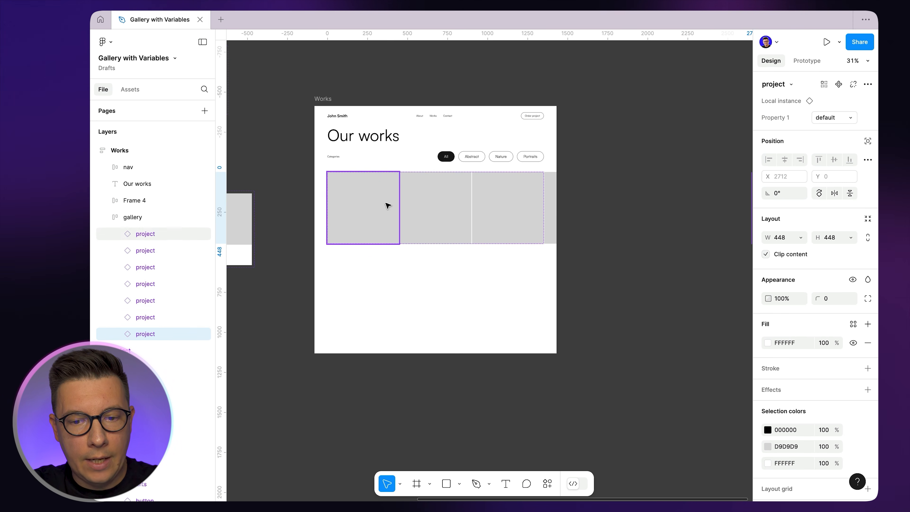
# - Switch the gallery frame's auto layout direction to Wrap
pyautogui.click(548, 87)
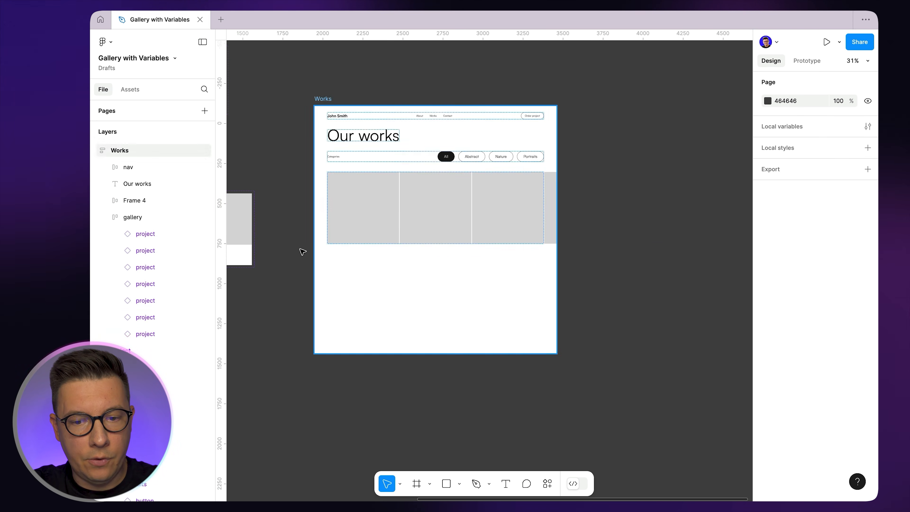
pyautogui.click(436, 202)
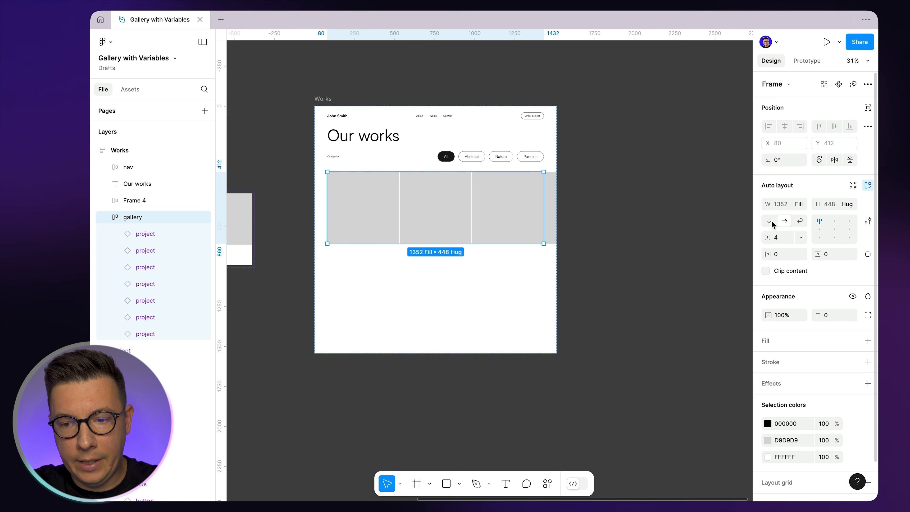
pyautogui.click(801, 222)
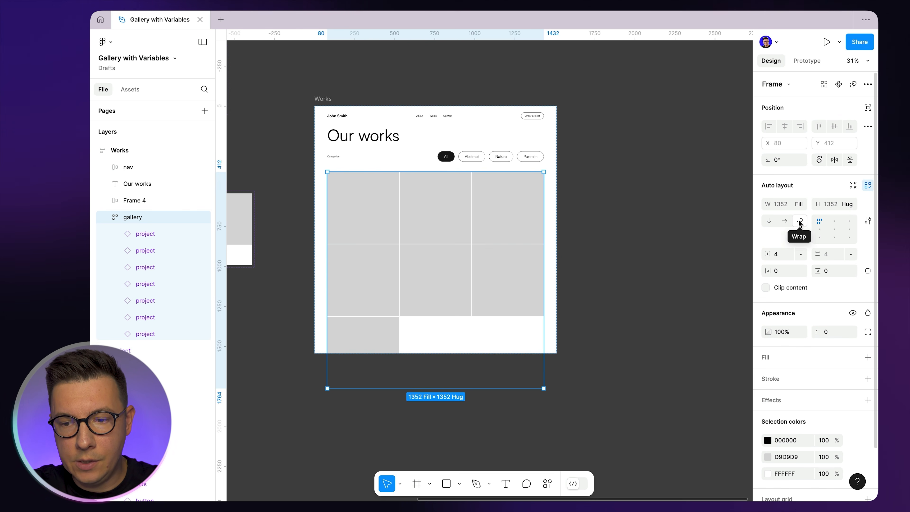
# - Duplicate the last project card twice to complete the gallery's third row
pyautogui.click(381, 335)
pyautogui.press('super+d')
pyautogui.press('super+d')
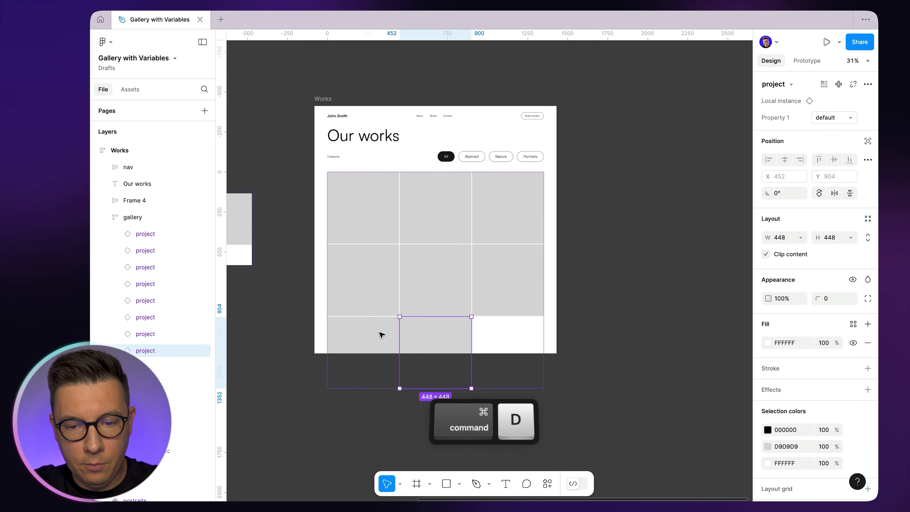
pyautogui.click(635, 239)
# - Extend the Works frame downward to a height of 2003 so it contains the whole gallery
pyautogui.click(535, 125)
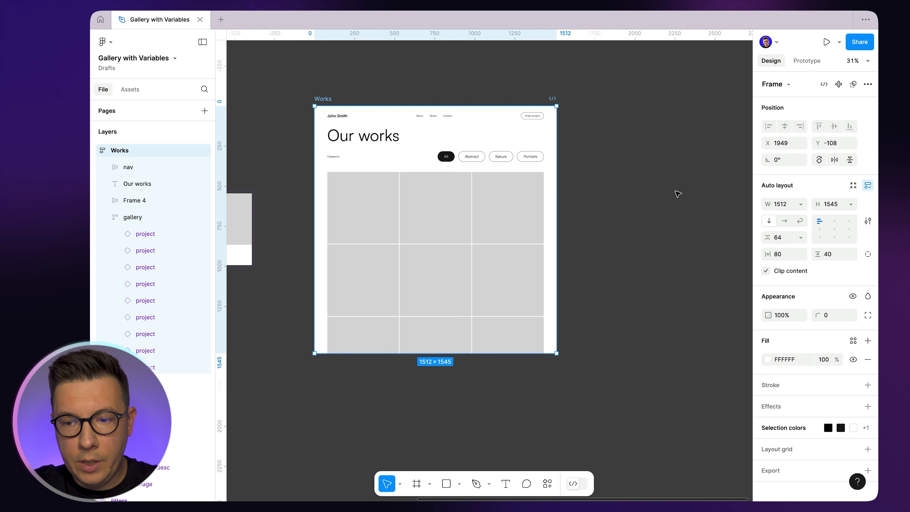
pyautogui.scroll(-5, 737, 238)
pyautogui.hscroll(-2, 737, 239)
pyautogui.press('super')
pyautogui.moveTo(572, 269); pyautogui.dragTo(568, 326)
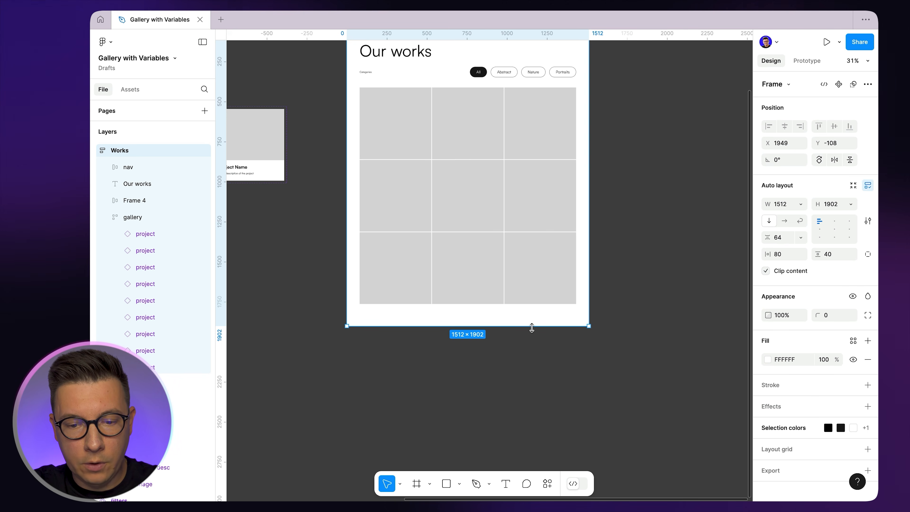
pyautogui.press('super')
pyautogui.moveTo(504, 327)
pyautogui.mouseDown()
pyautogui.moveTo(504, 309)
pyautogui.moveTo(504, 349)
pyautogui.moveTo(505, 342)
pyautogui.mouseUp()
pyautogui.scroll(5, 506, 343)
pyautogui.hscroll(-3, 530, 270)
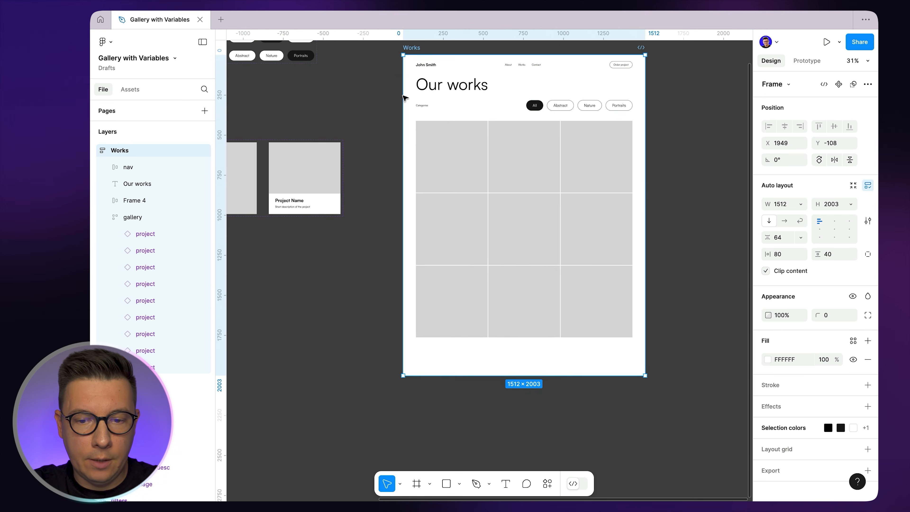
# - Move the footer frame from the canvas into the Works frame, directly below the gallery
pyautogui.click(530, 270)
pyautogui.hscroll(-2, 527, 268)
pyautogui.hscroll(-4, 392, 178)
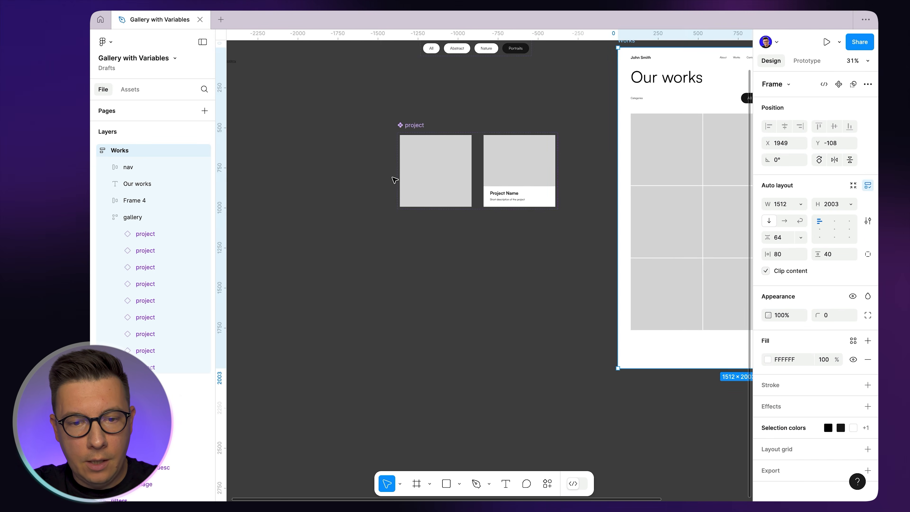
pyautogui.hscroll(-5, 254, 96)
pyautogui.scroll(1, 255, 96)
pyautogui.click(417, 106)
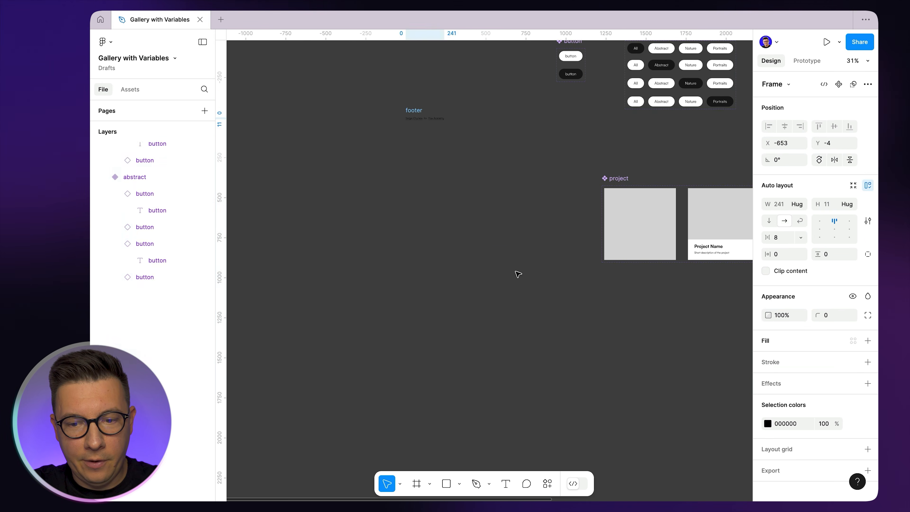
pyautogui.hscroll(7, 509, 201)
pyautogui.scroll(-2, 509, 201)
pyautogui.moveTo(298, 229); pyautogui.dragTo(663, 315)
pyautogui.hscroll(5, 552, 297)
pyautogui.scroll(1, 552, 297)
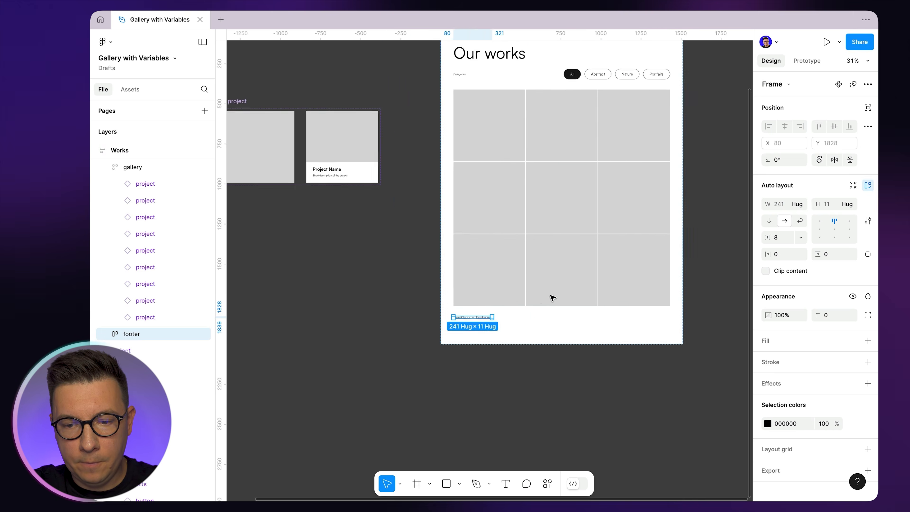
pyautogui.click(670, 265)
pyautogui.scroll(5, 402, 352)
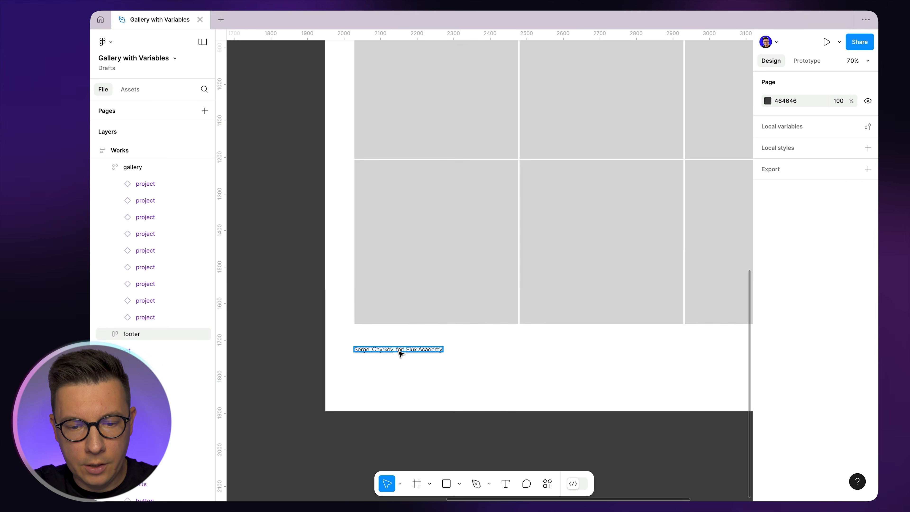
# - Set the footer frame's width to Fill container so its credit line spans the Works frame
pyautogui.click(400, 353)
pyautogui.click(797, 204)
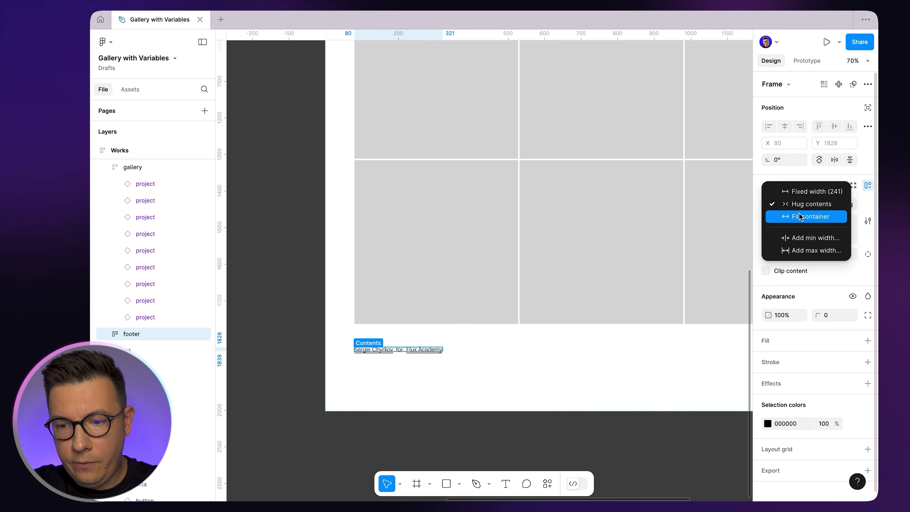
pyautogui.click(801, 216)
pyautogui.click(518, 380)
pyautogui.hscroll(4, 492, 316)
pyautogui.scroll(-1, 491, 315)
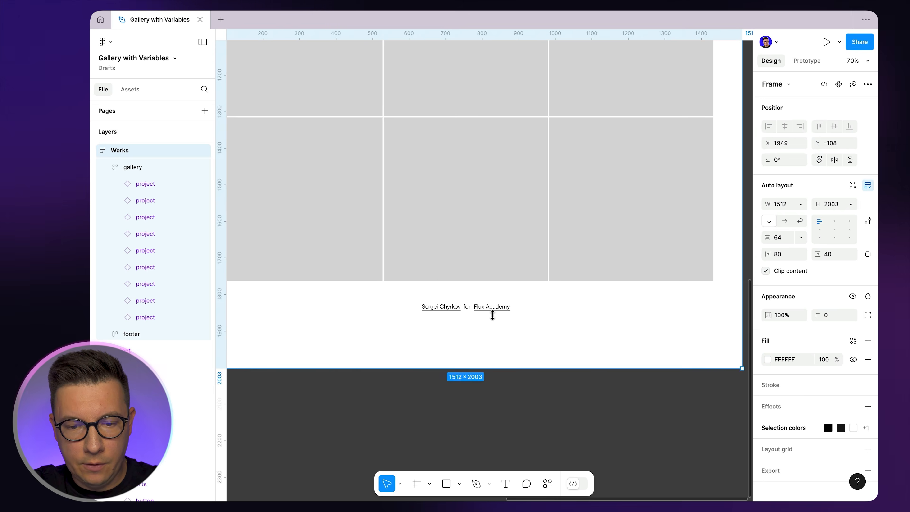
pyautogui.hotkey('shift', '0')
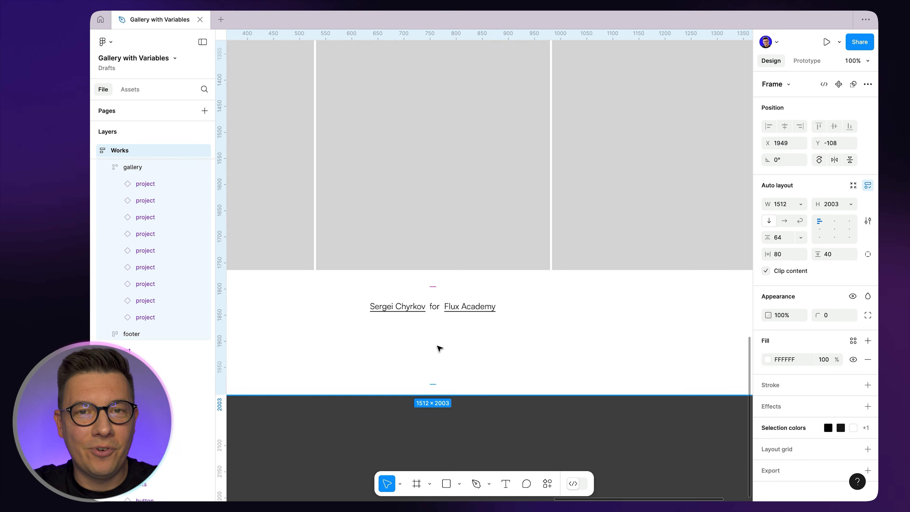
pyautogui.scroll(-5, 441, 349)
pyautogui.scroll(-2, 591, 179)
pyautogui.click(651, 89)
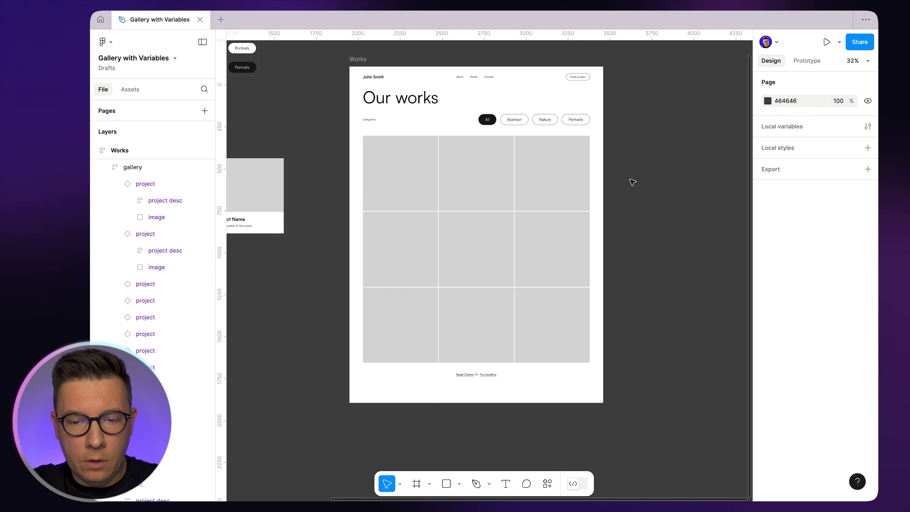
# - Fill the first project card's image layer with image 1.jpg from the gallery-images folder on the Desktop
pyautogui.keyDown('super'); pyautogui.click(398, 167); pyautogui.keyUp('super')
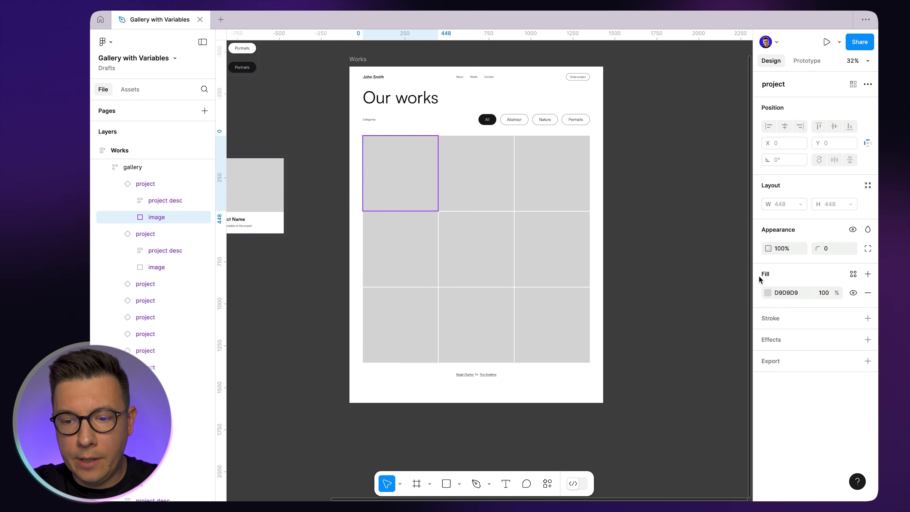
pyautogui.click(768, 293)
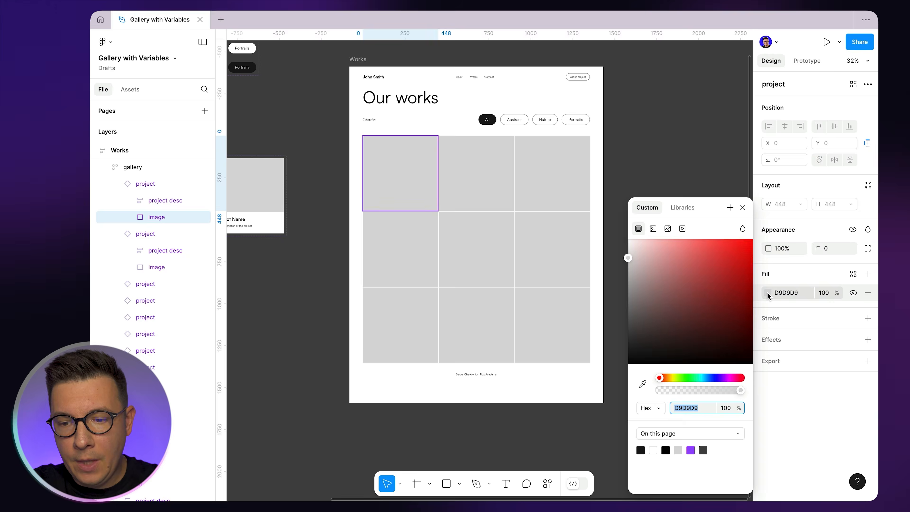
pyautogui.click(668, 230)
pyautogui.click(687, 304)
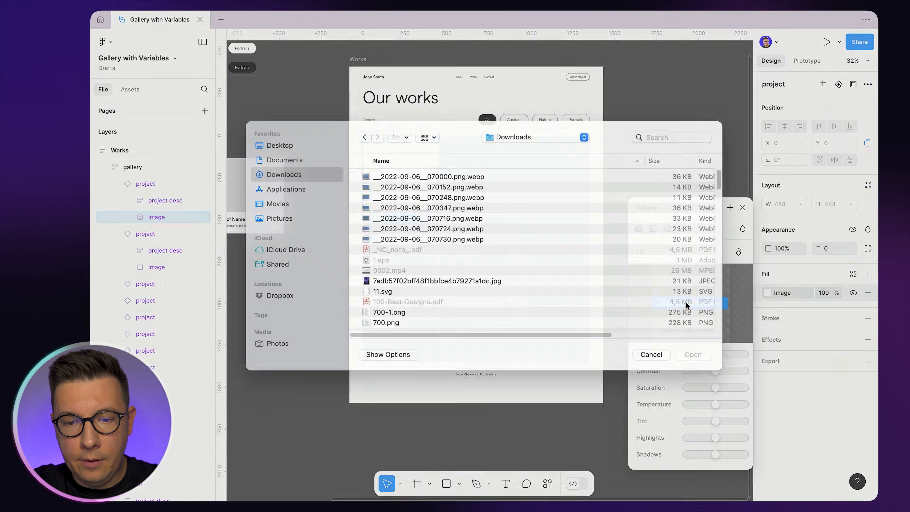
pyautogui.click(268, 158)
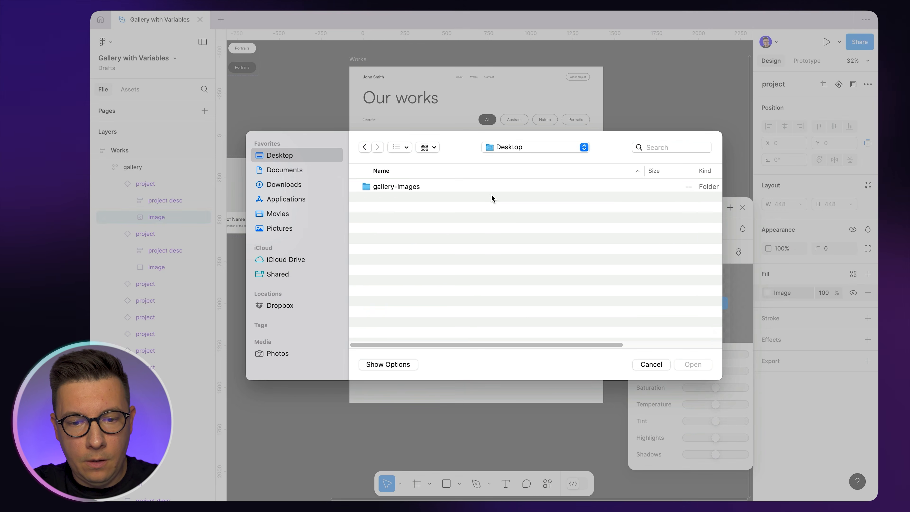
pyautogui.doubleClick(393, 186)
pyautogui.click(384, 190)
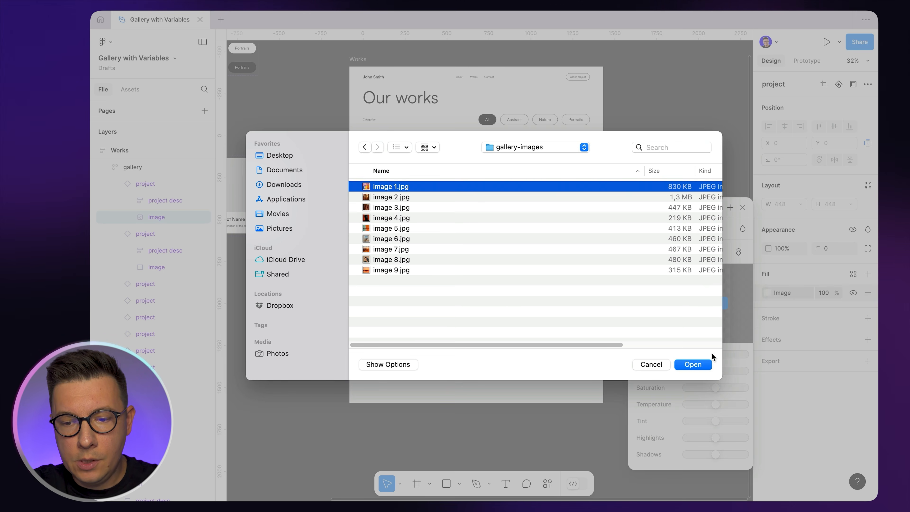
pyautogui.click(697, 365)
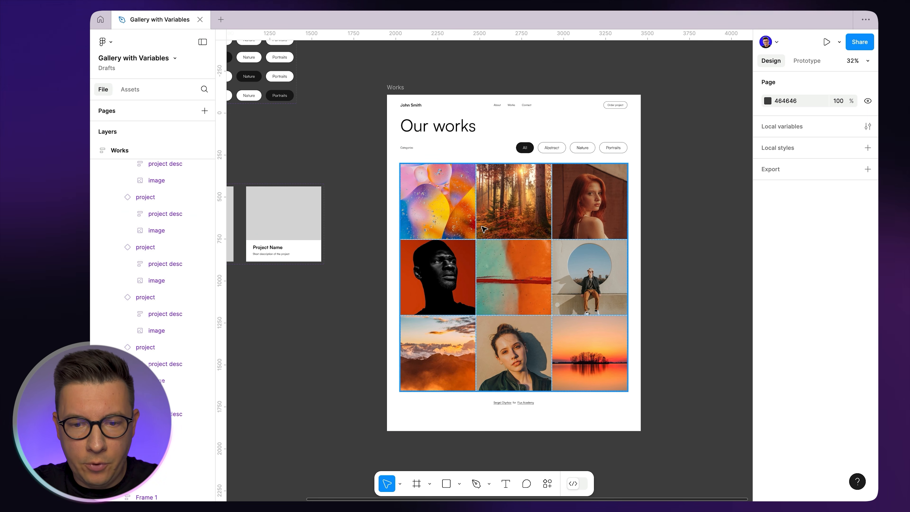
# - Try placing two duplicates of the Works frame in a row beside the original, and undo both copies
pyautogui.hscroll(2, 559, 179)
pyautogui.scroll(-1, 559, 179)
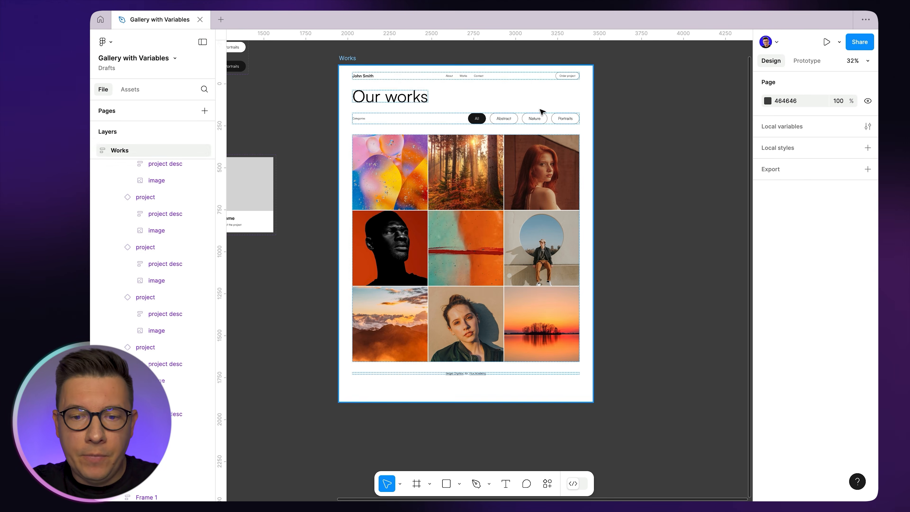
pyautogui.scroll(-3, 461, 137)
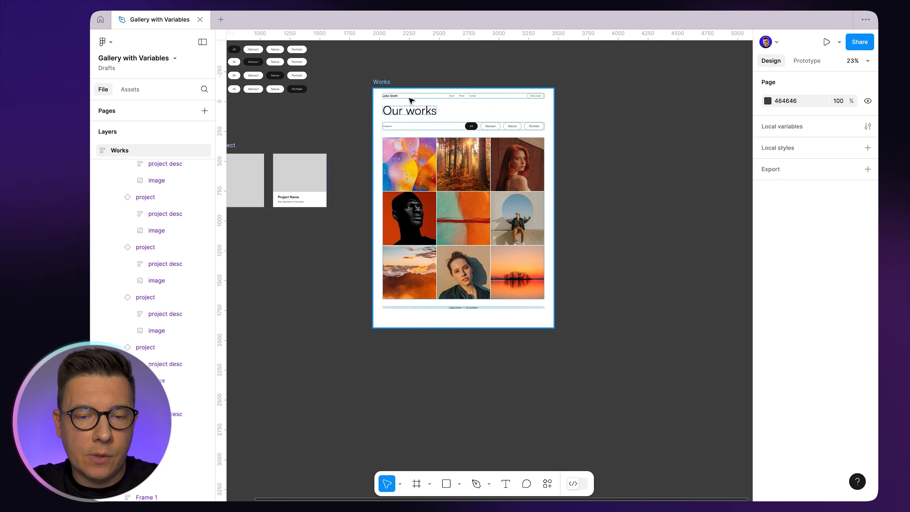
pyautogui.moveTo(377, 82); pyautogui.dragTo(577, 84)
pyautogui.hscroll(5, 537, 107)
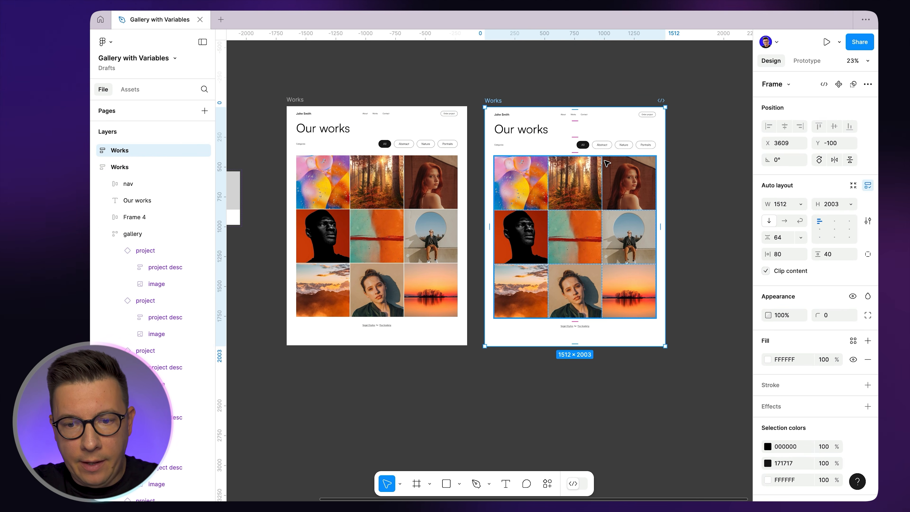
pyautogui.hscroll(5, 466, 139)
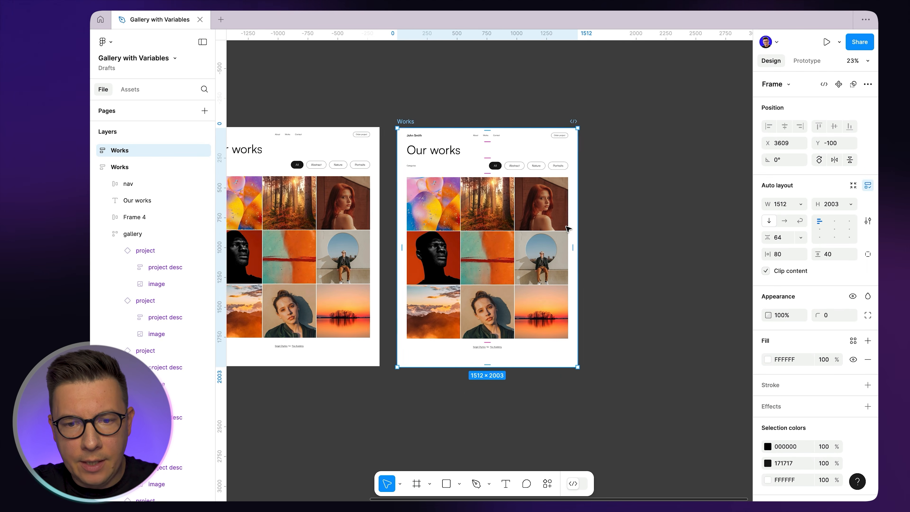
pyautogui.press('alt')
pyautogui.moveTo(515, 123); pyautogui.dragTo(721, 114)
pyautogui.hscroll(4, 631, 162)
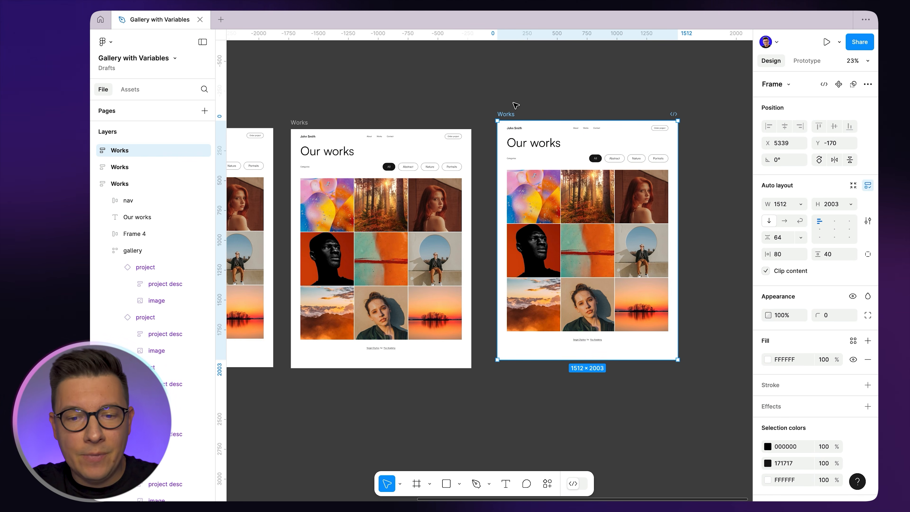
pyautogui.hscroll(-3, 520, 87)
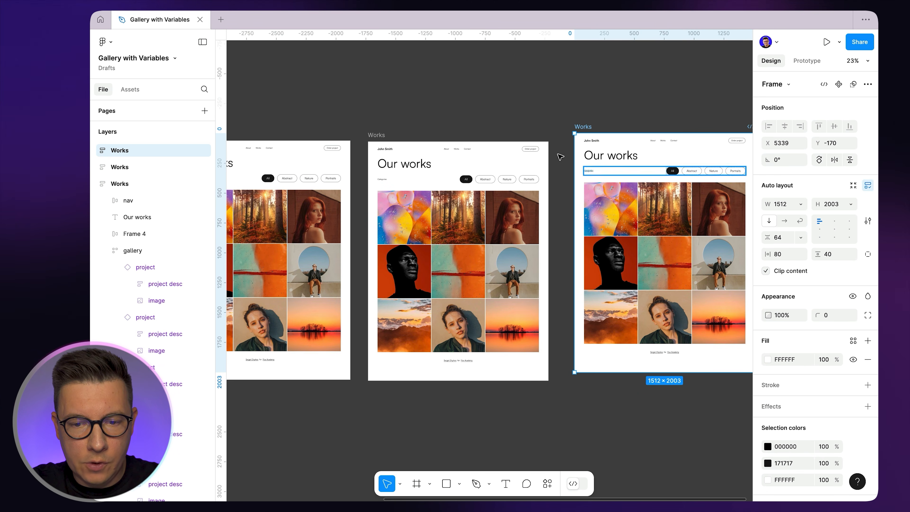
pyautogui.scroll(-3, 556, 100)
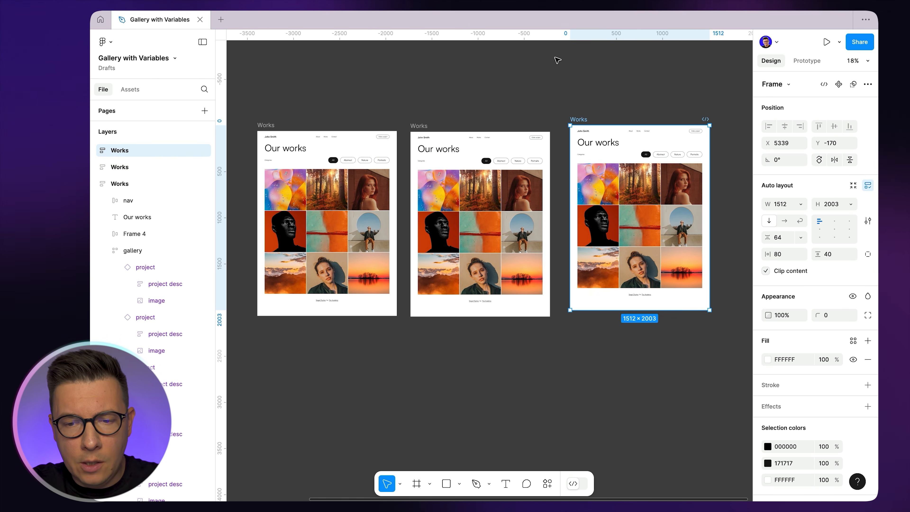
pyautogui.press('super+z')
pyautogui.press('super+z')
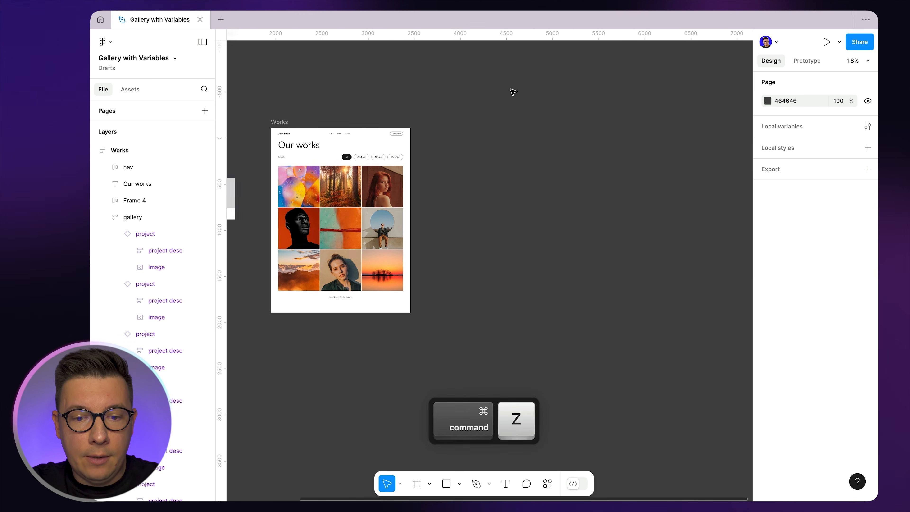
pyautogui.hscroll(-5, 514, 92)
pyautogui.scroll(5, 514, 87)
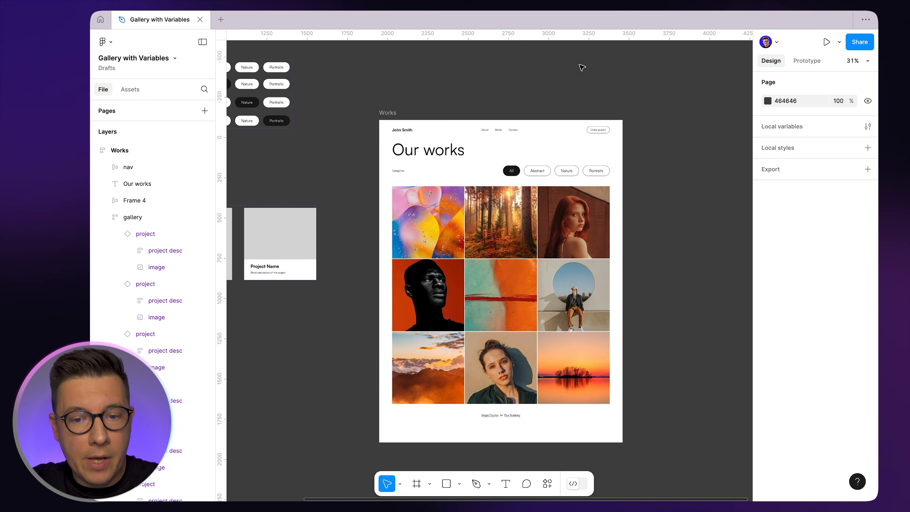
pyautogui.hscroll(-3, 582, 68)
pyautogui.scroll(-2, 582, 67)
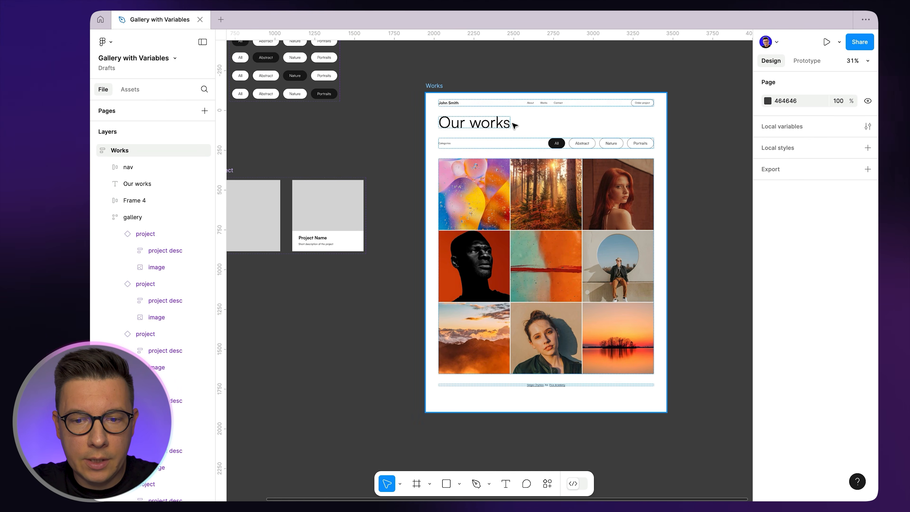
pyautogui.hscroll(3, 515, 125)
pyautogui.scroll(-2, 515, 125)
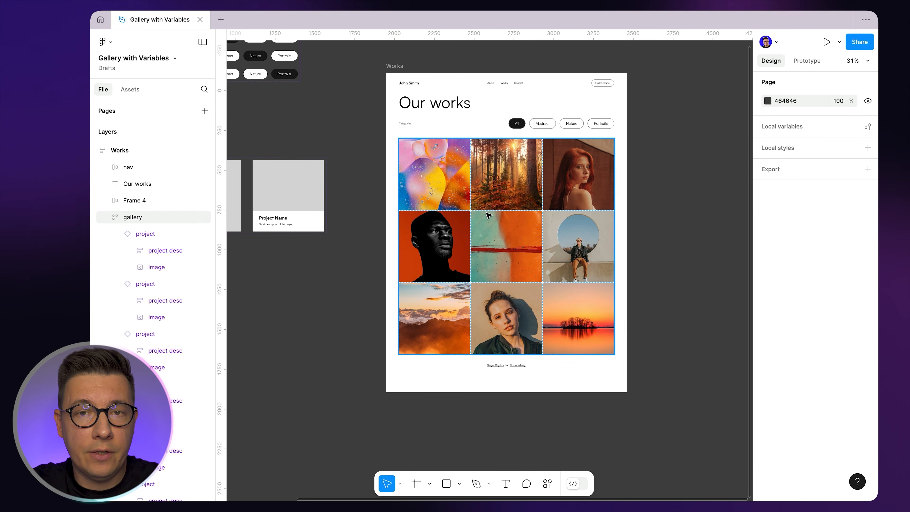
pyautogui.press('Escape')
pyautogui.click(555, 127)
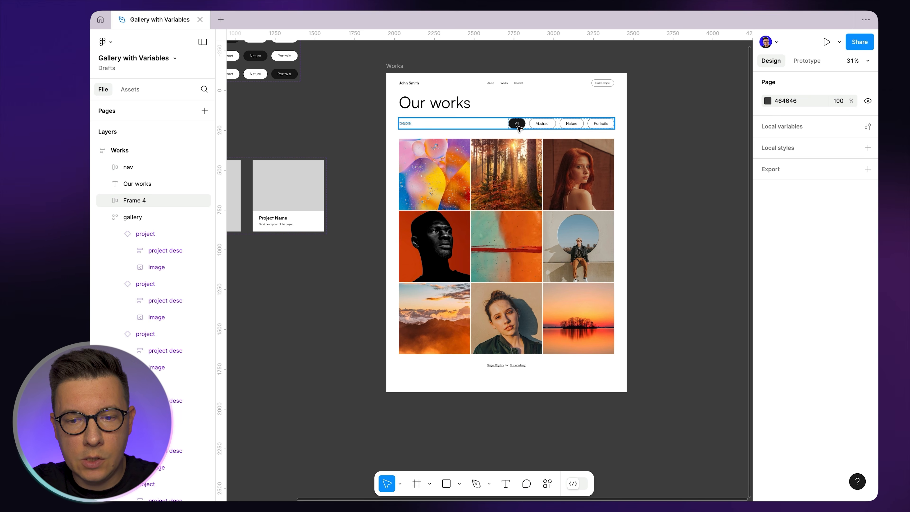
pyautogui.click(451, 185)
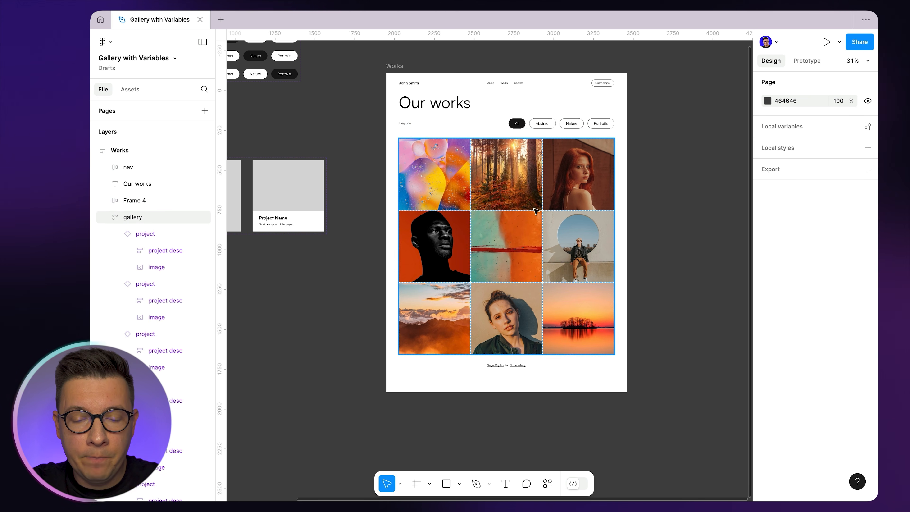
pyautogui.press('Escape')
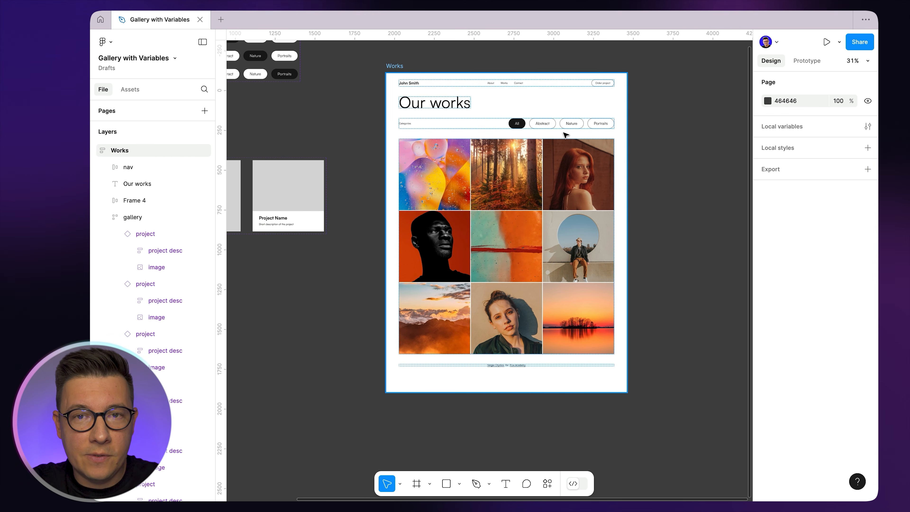
pyautogui.scroll(1, 670, 109)
pyautogui.hscroll(1, 671, 110)
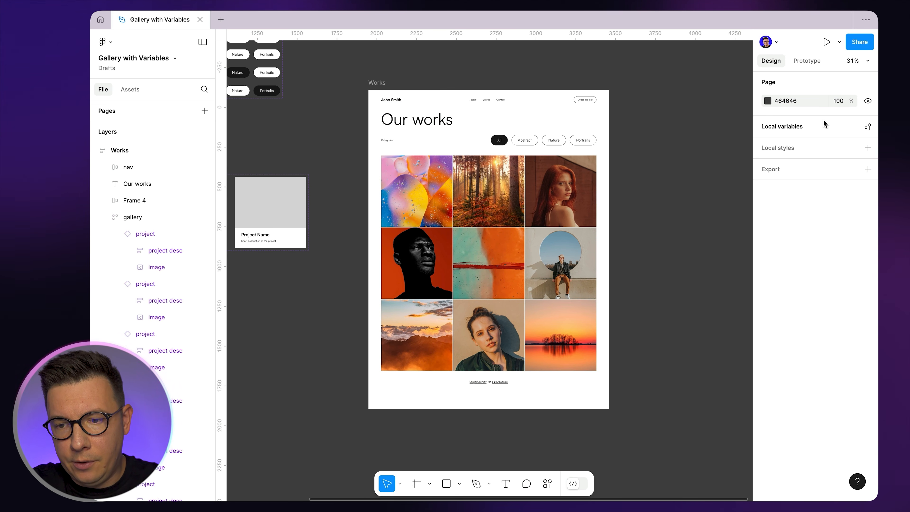
# - Create a local boolean variable named Abstract and set its value to True
pyautogui.click(868, 126)
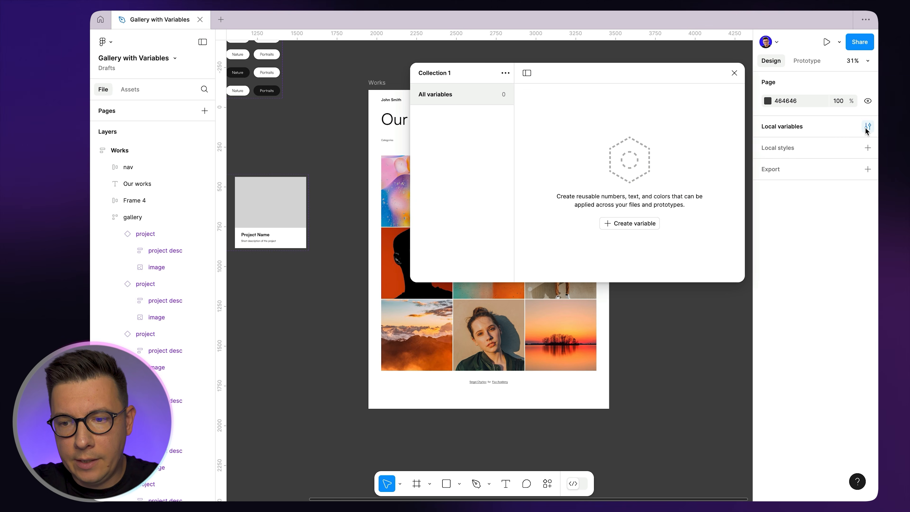
pyautogui.click(621, 224)
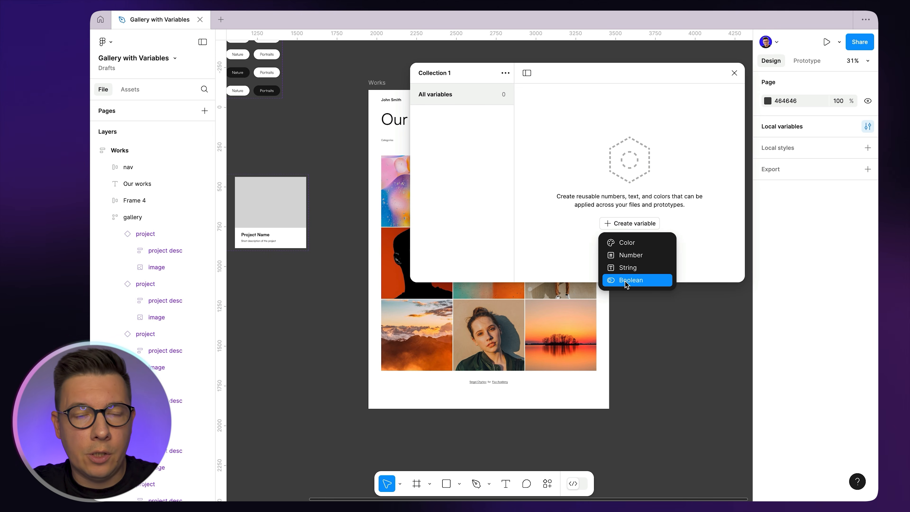
pyautogui.click(627, 284)
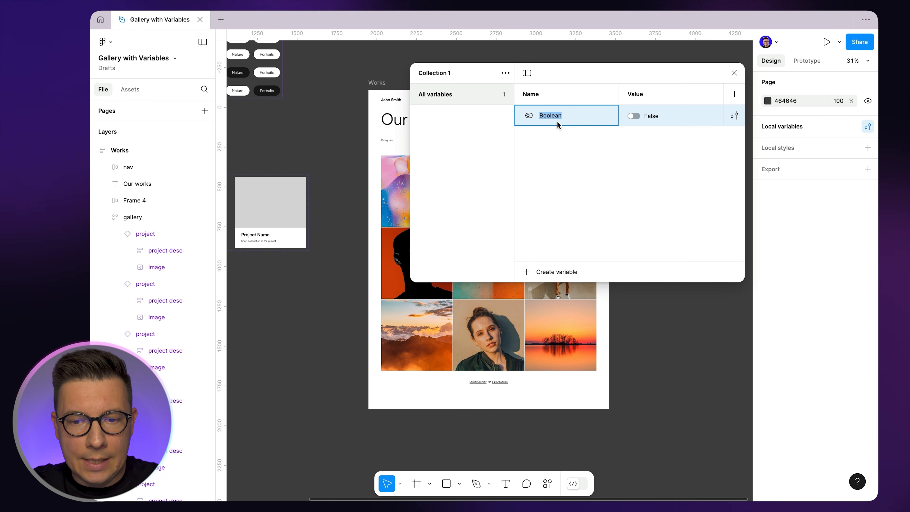
pyautogui.write('Abstract')
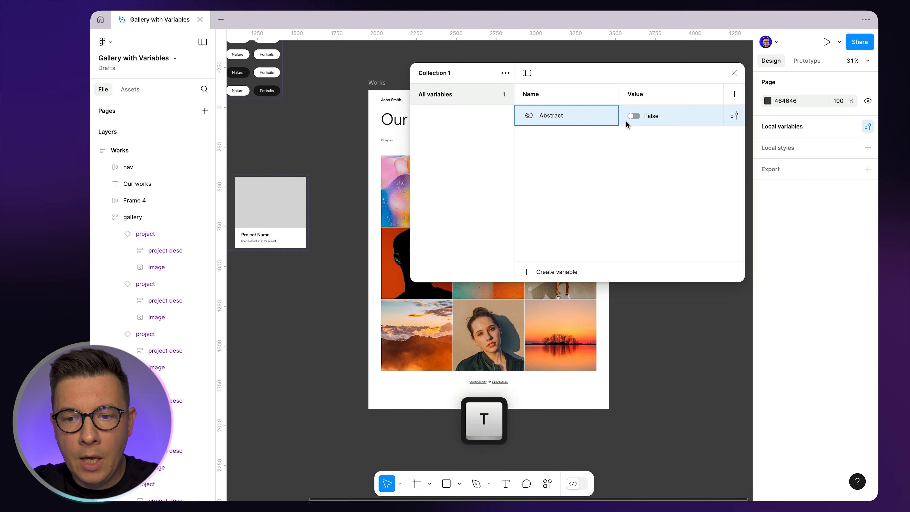
pyautogui.click(633, 116)
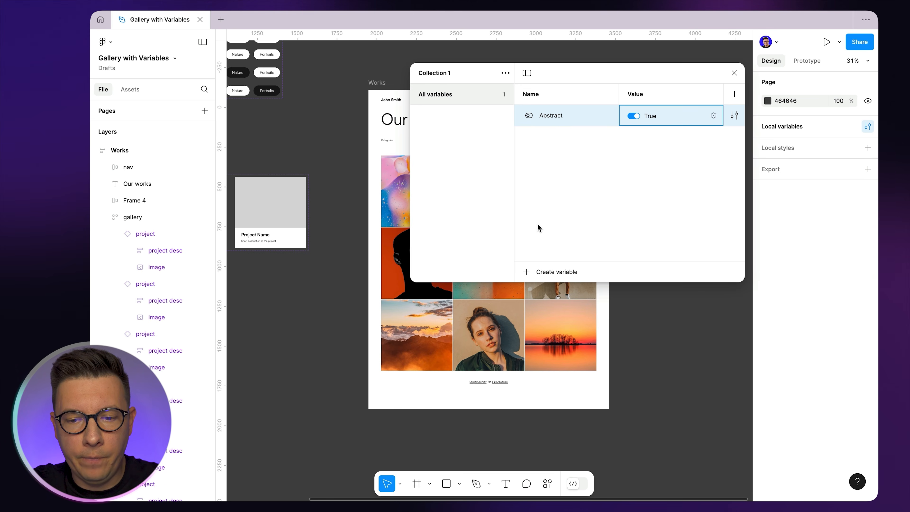
# - Add a second boolean variable named Nature to the same collection
pyautogui.click(525, 270)
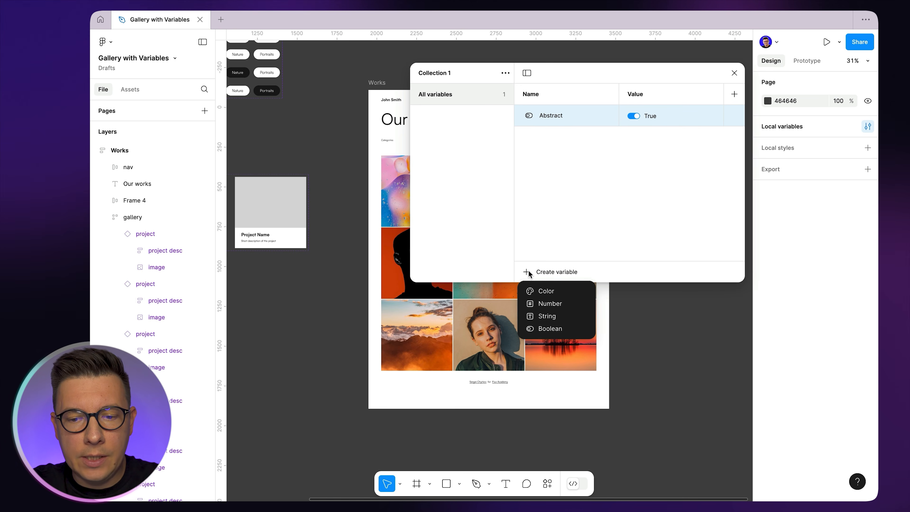
pyautogui.click(555, 332)
pyautogui.write('Na')
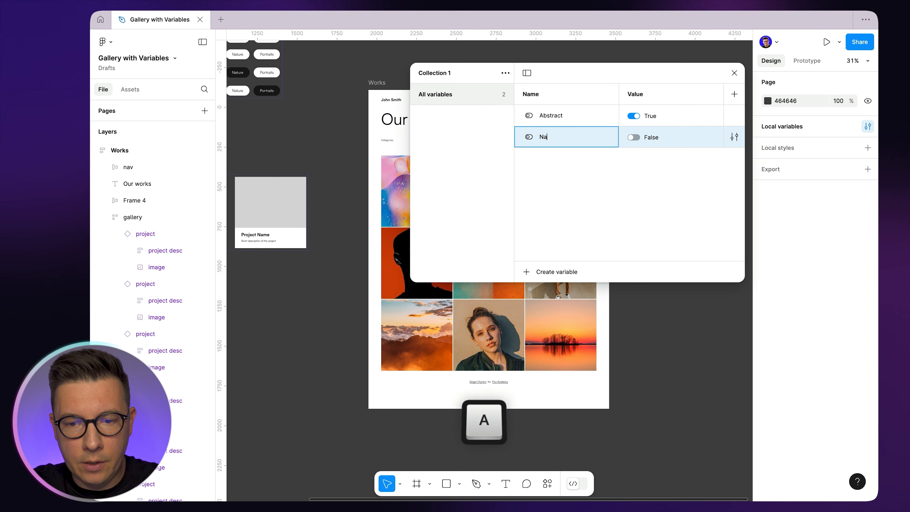
pyautogui.write('ture')
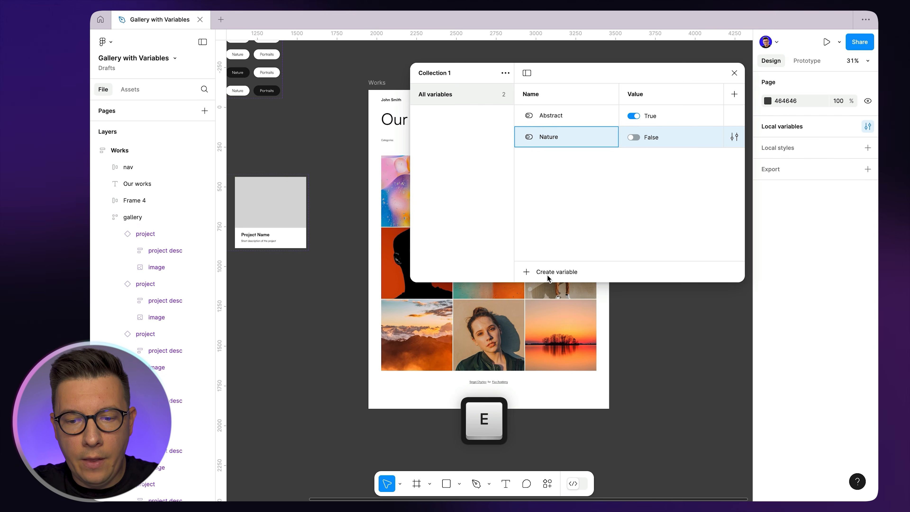
# - Add a third boolean variable named Portraits and set its value to True
pyautogui.click(534, 272)
pyautogui.click(551, 330)
pyautogui.write('Portrai')
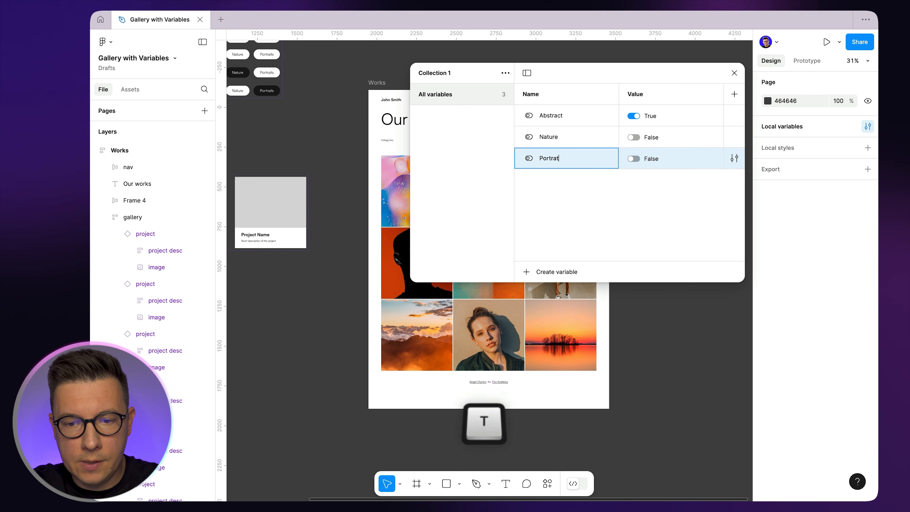
pyautogui.write('ts')
pyautogui.press('Left')
pyautogui.press('Left')
pyautogui.write('i')
pyautogui.click(634, 159)
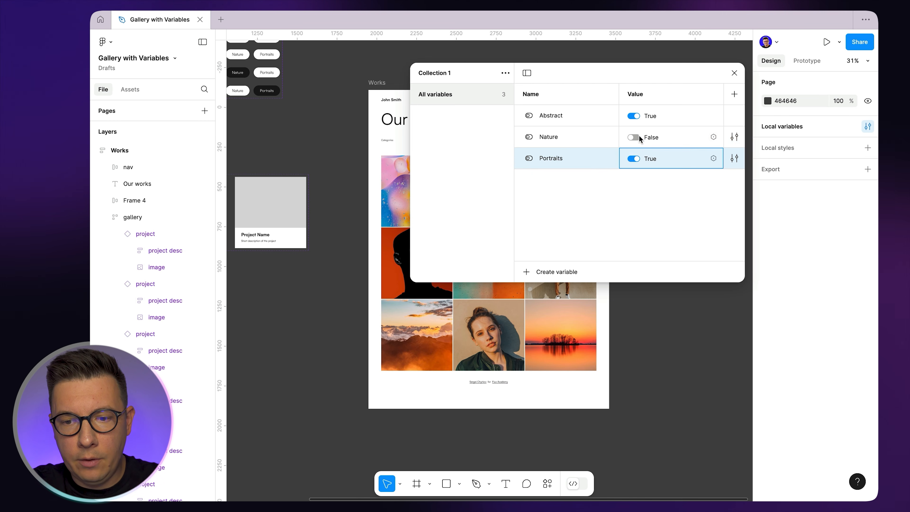
# - Set the Nature variable's value to True and close the local variables window
pyautogui.click(639, 137)
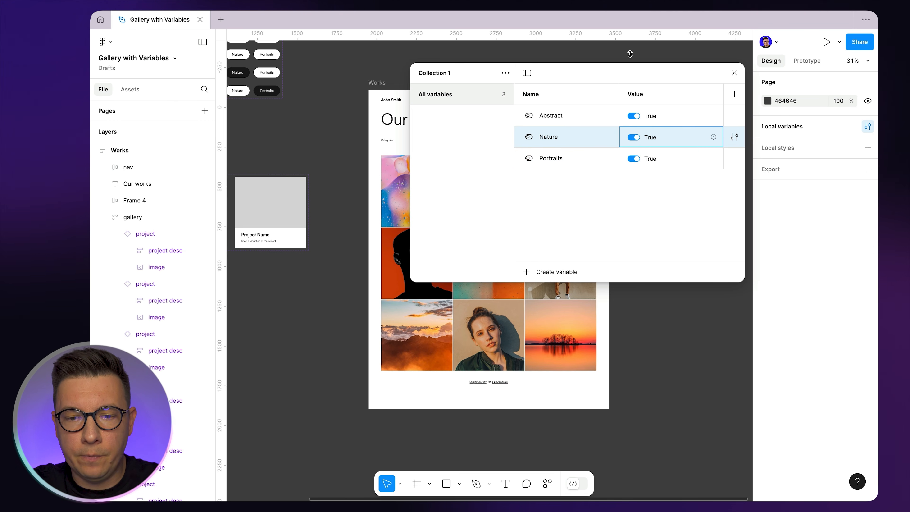
pyautogui.click(506, 55)
pyautogui.click(735, 72)
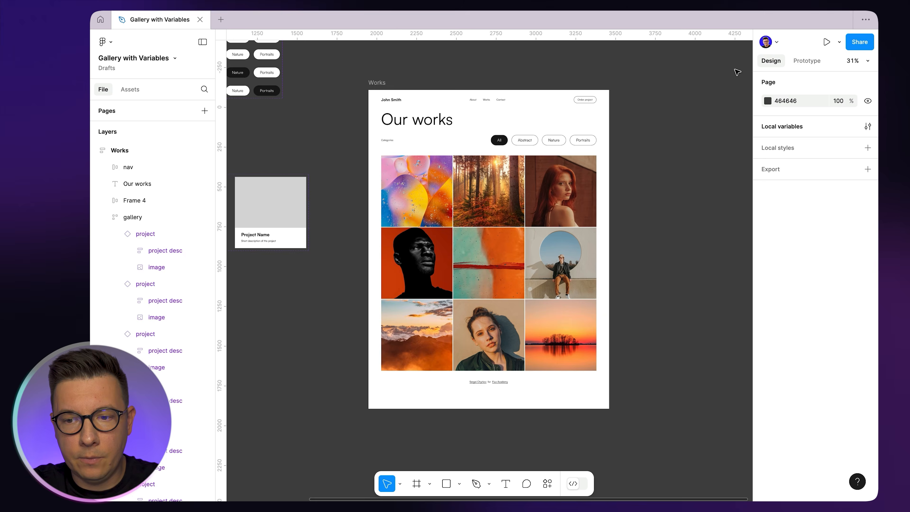
# - Bind the visibility of the first-row bubbles project card to the Abstract variable
pyautogui.scroll(5, 502, 187)
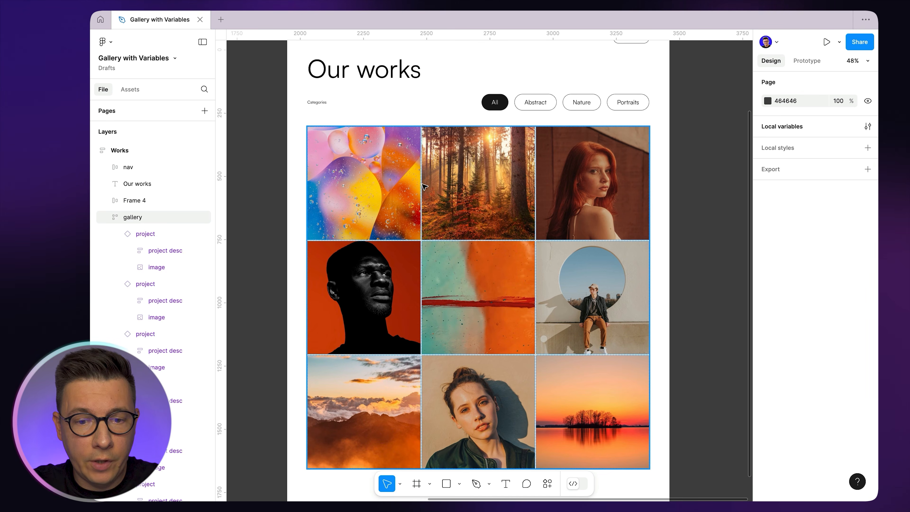
pyautogui.doubleClick(377, 164)
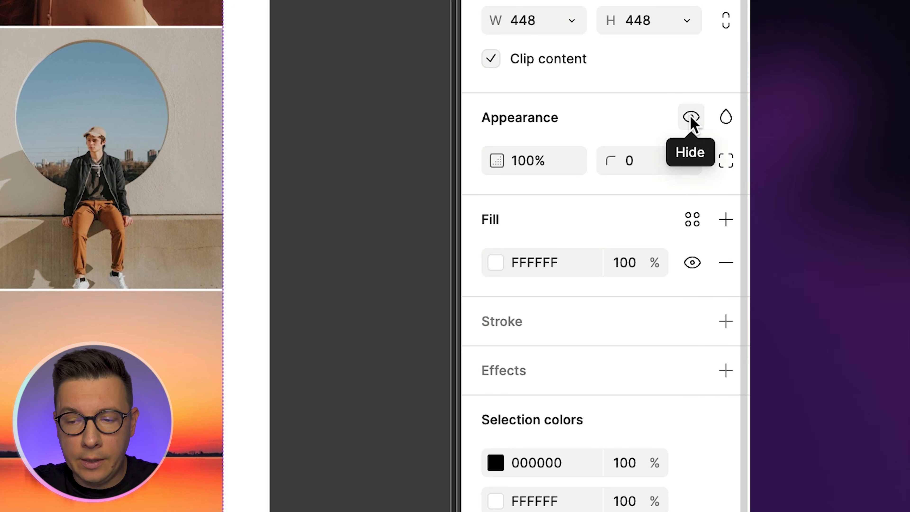
pyautogui.rightClick(691, 116)
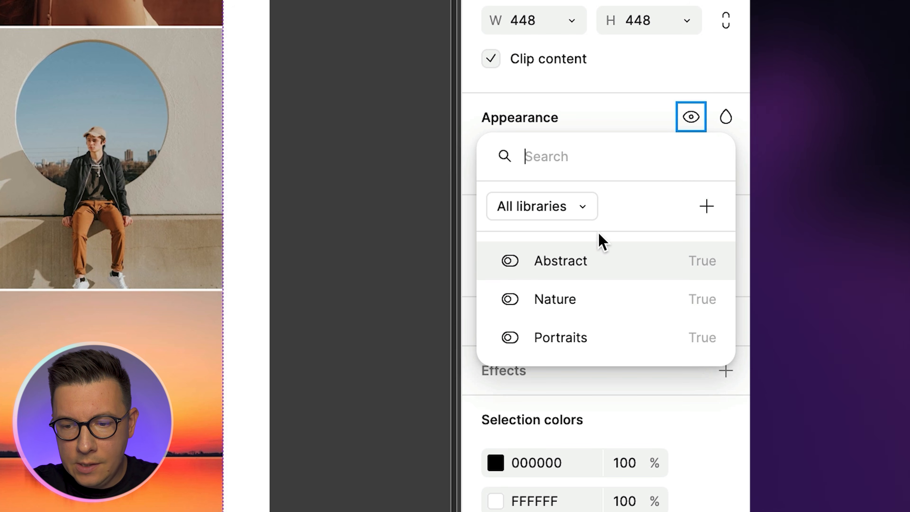
pyautogui.click(563, 266)
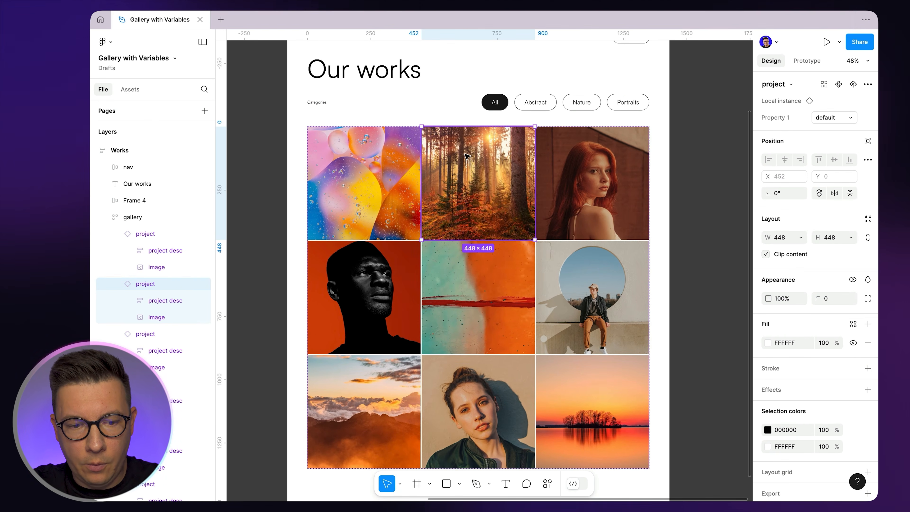
# - Bind the forest card's visibility to the Nature variable and the red-haired woman card's visibility to Portraits
pyautogui.click(853, 281)
pyautogui.click(794, 359)
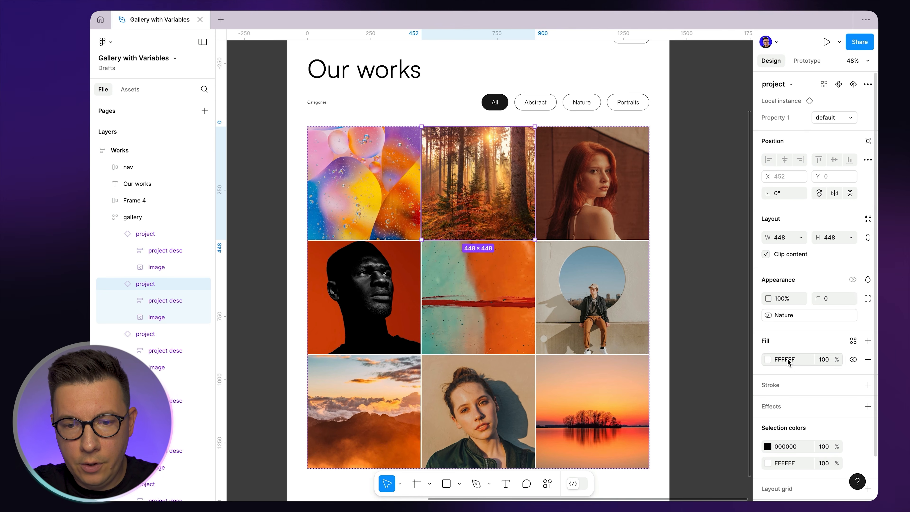
pyautogui.click(607, 204)
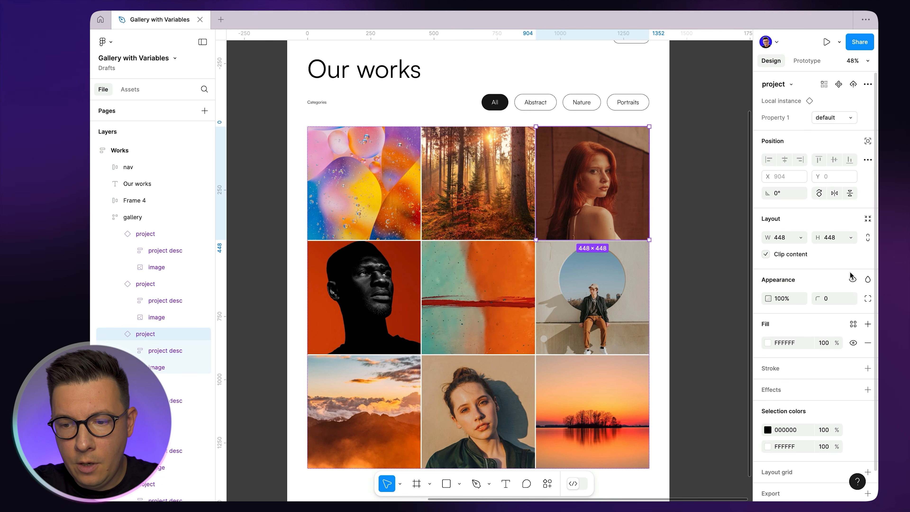
pyautogui.click(853, 281)
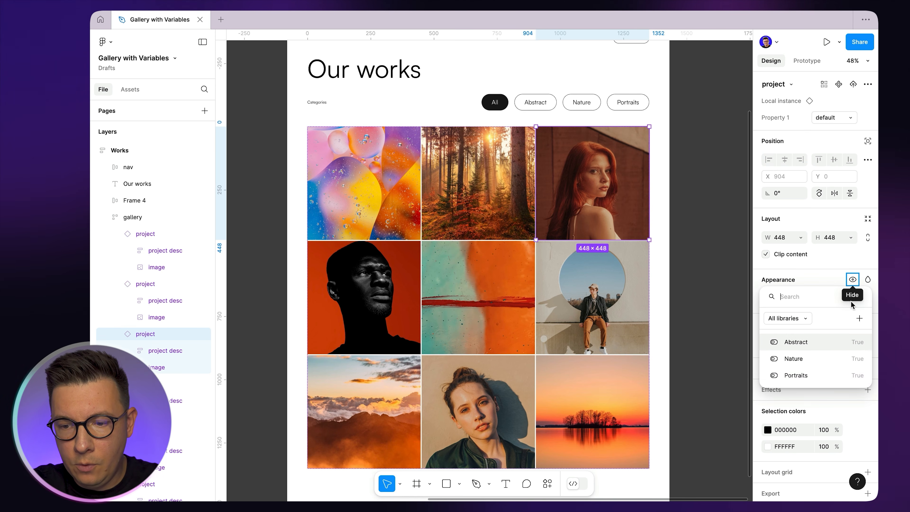
pyautogui.click(791, 377)
# - In the second gallery row, bind the first portrait card's visibility to Portraits and the middle paint-texture card's to Abstract
pyautogui.click(392, 282)
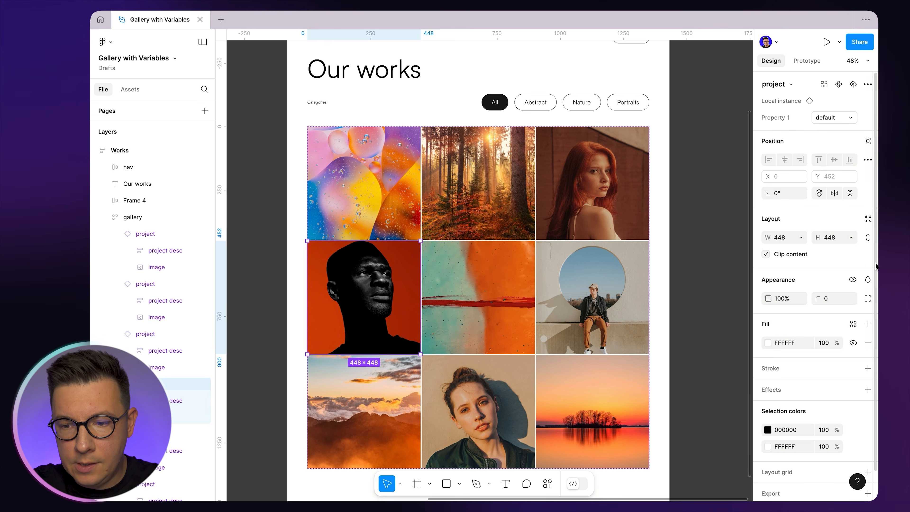
pyautogui.click(854, 282)
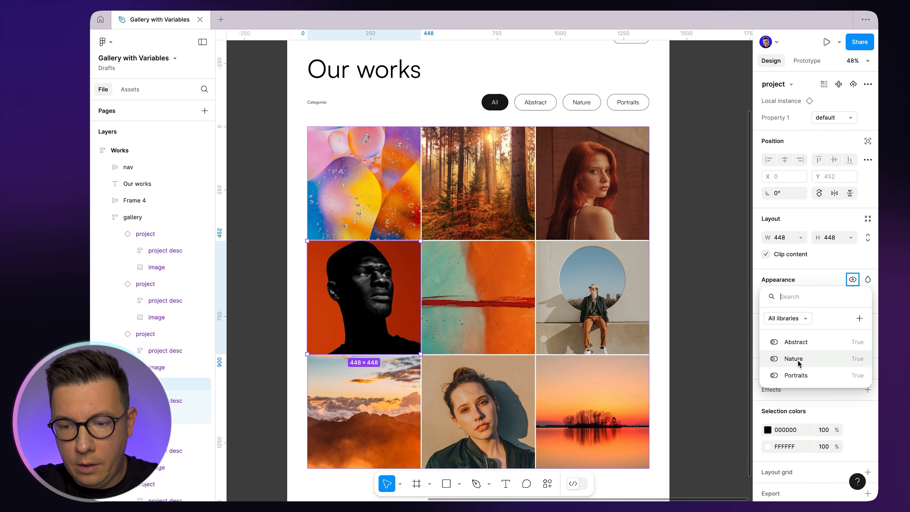
pyautogui.click(796, 375)
pyautogui.click(516, 283)
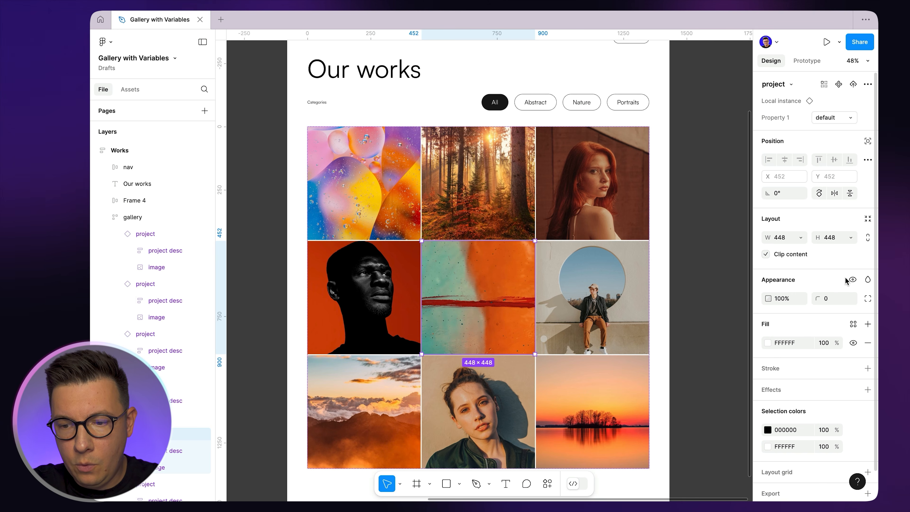
pyautogui.click(853, 281)
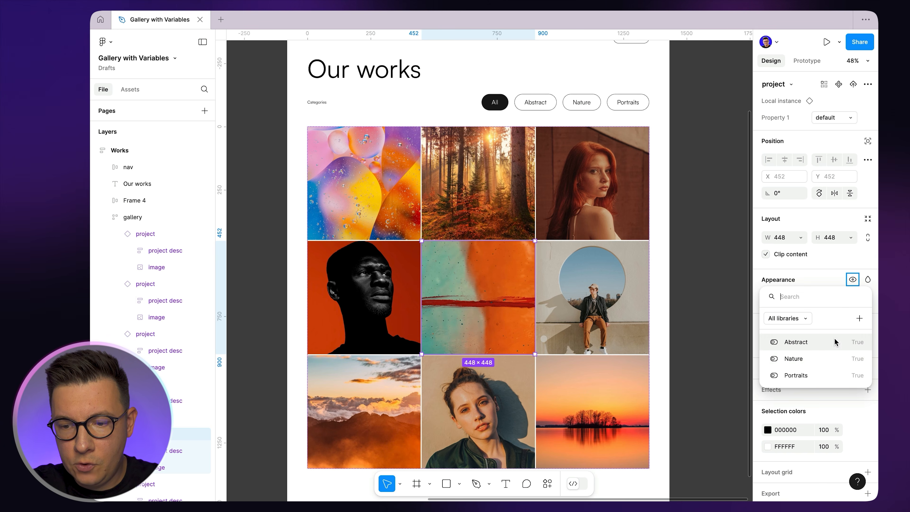
pyautogui.click(795, 342)
# - Bind the visibility of the seated man card to Portraits and of the clouds-and-mountains card to Nature
pyautogui.press('Tab')
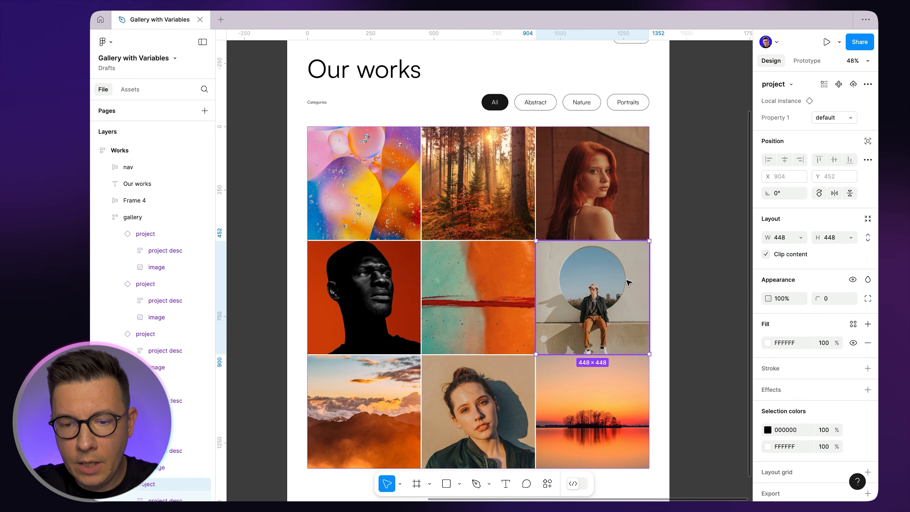
pyautogui.click(853, 280)
pyautogui.click(814, 374)
pyautogui.click(364, 413)
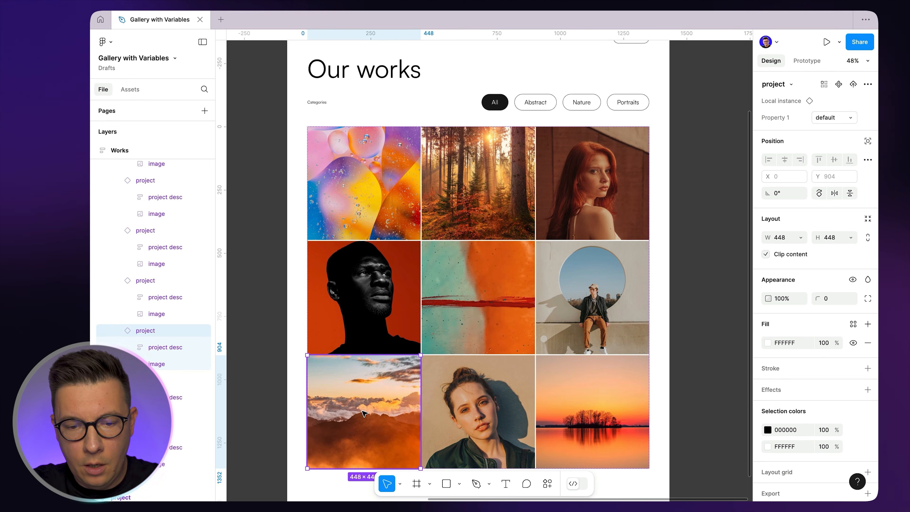
pyautogui.click(854, 281)
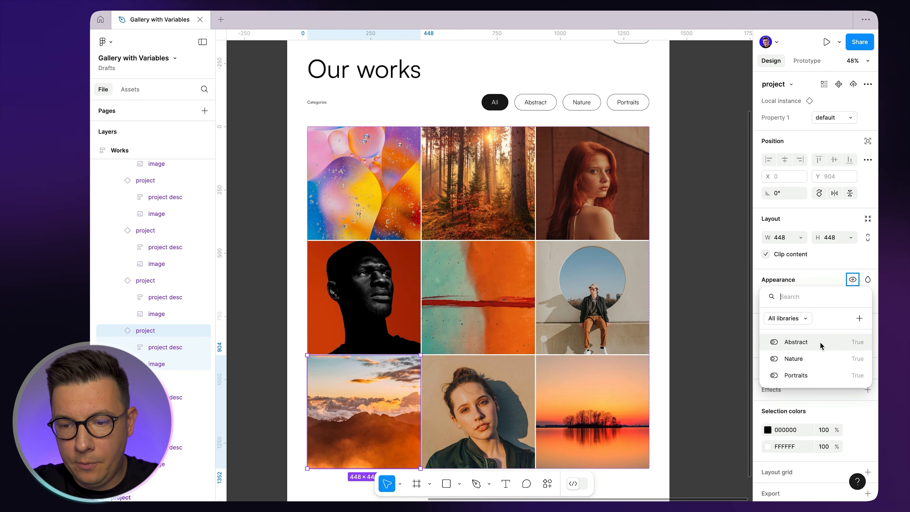
pyautogui.click(797, 361)
# - In the third gallery row, bind the woman portrait card's visibility to Portraits and the lake sunset card's to Nature
pyautogui.scroll(-3, 367, 399)
pyautogui.click(477, 341)
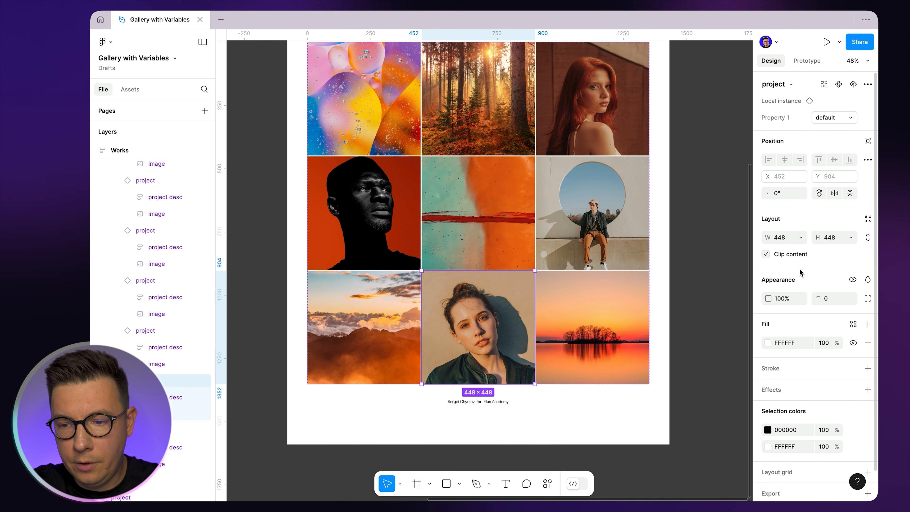
pyautogui.click(853, 282)
pyautogui.click(797, 374)
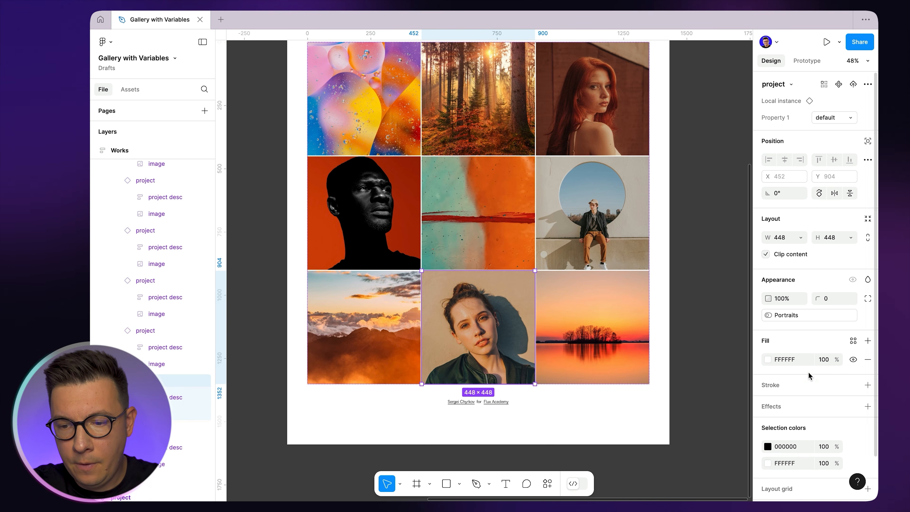
pyautogui.click(596, 324)
pyautogui.click(853, 281)
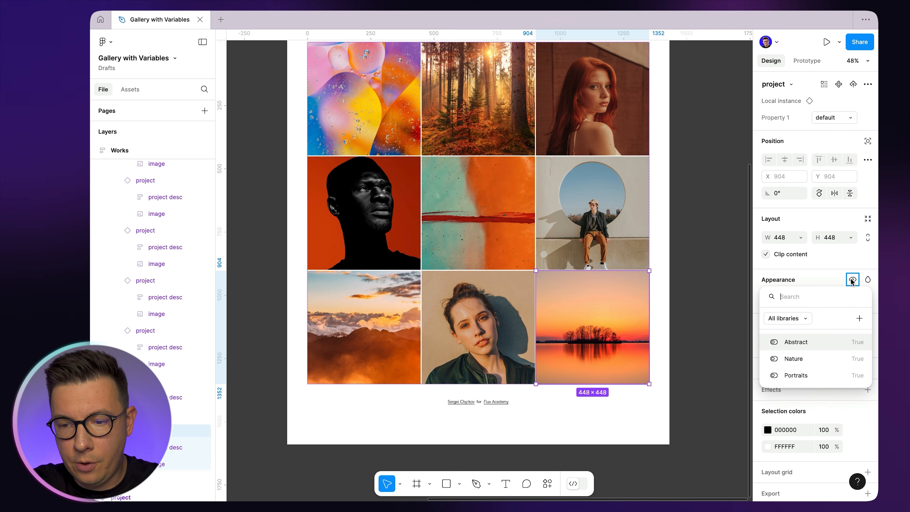
pyautogui.click(811, 359)
pyautogui.click(717, 261)
# - Connect the project component's default variant to its hover variant with a While hovering, Change to prototype interaction
pyautogui.scroll(-4, 717, 261)
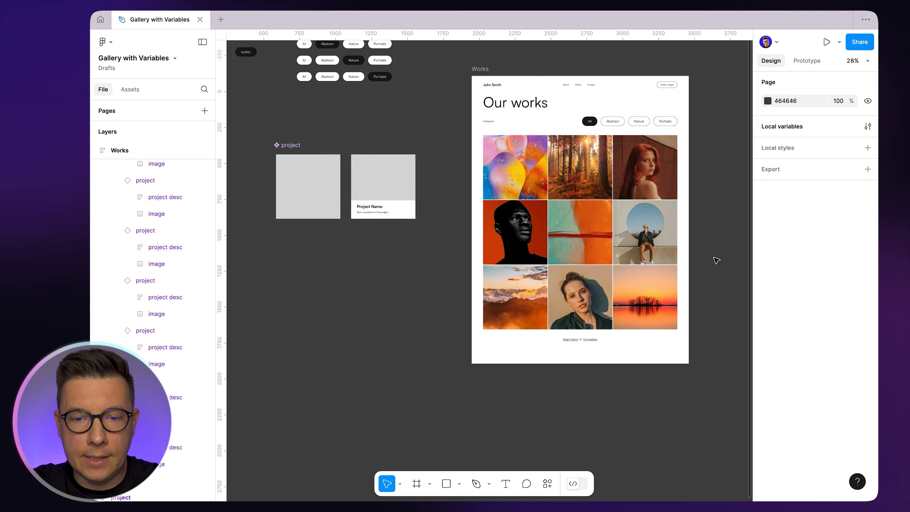
pyautogui.scroll(2, 480, 192)
pyautogui.scroll(-1, 420, 147)
pyautogui.hscroll(-2, 419, 150)
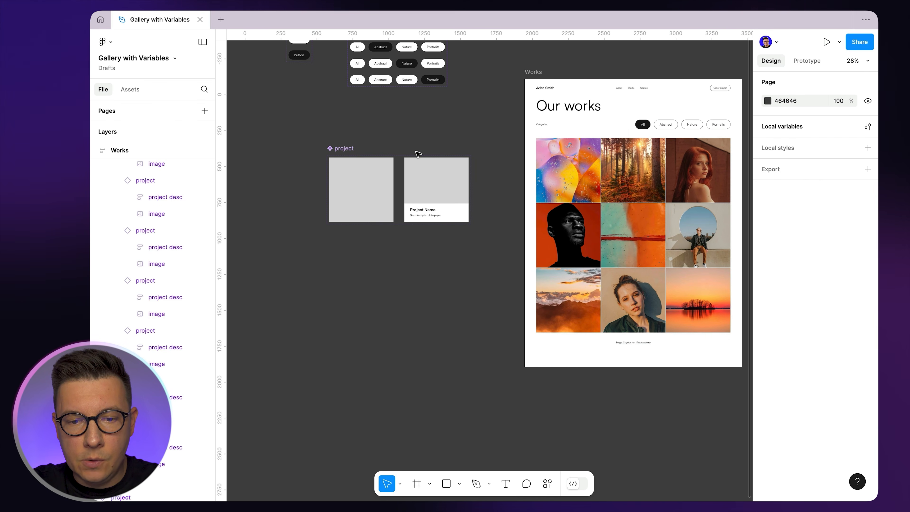
pyautogui.scroll(10, 351, 158)
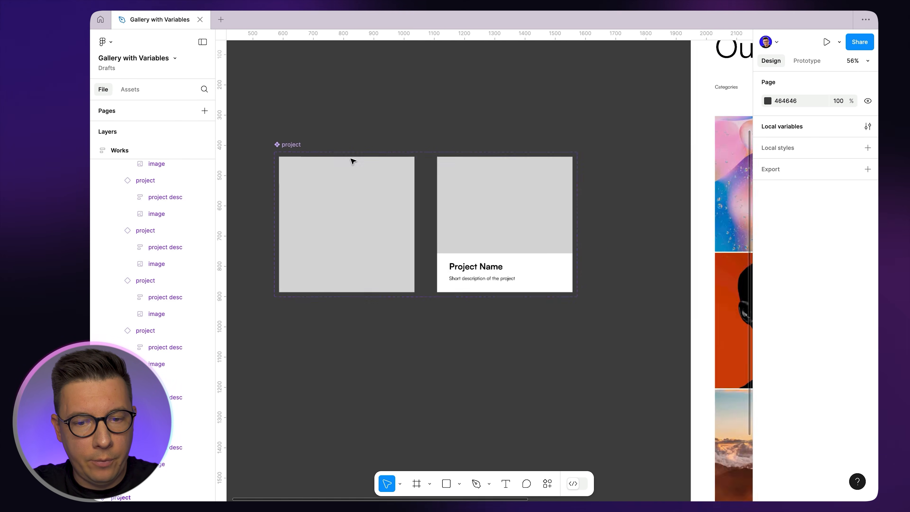
pyautogui.scroll(-3, 351, 161)
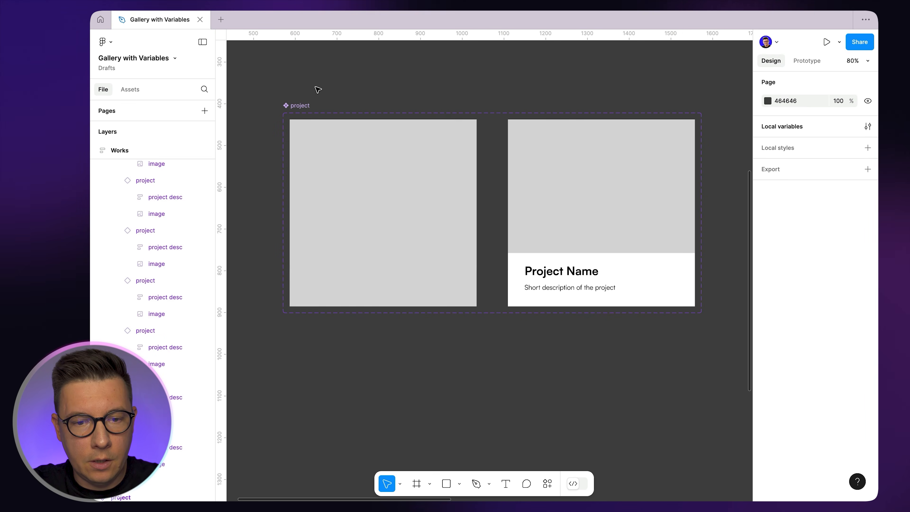
pyautogui.click(416, 170)
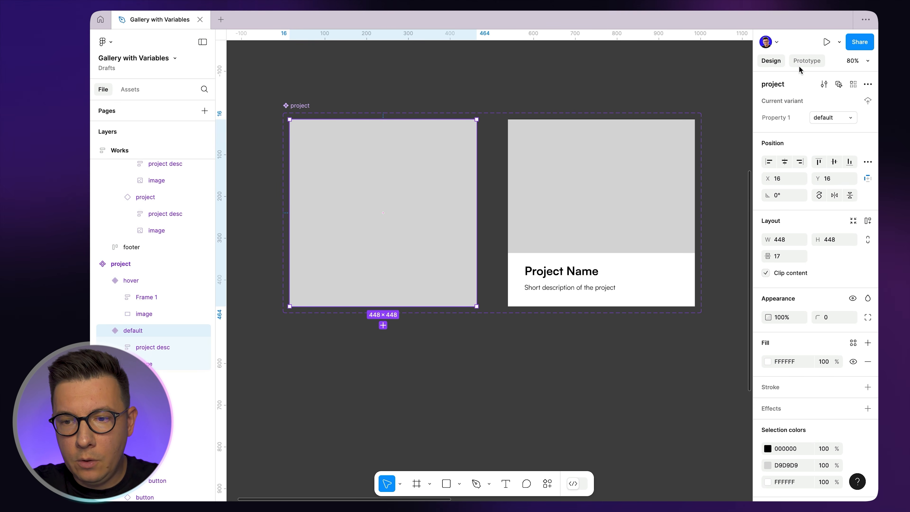
pyautogui.click(809, 60)
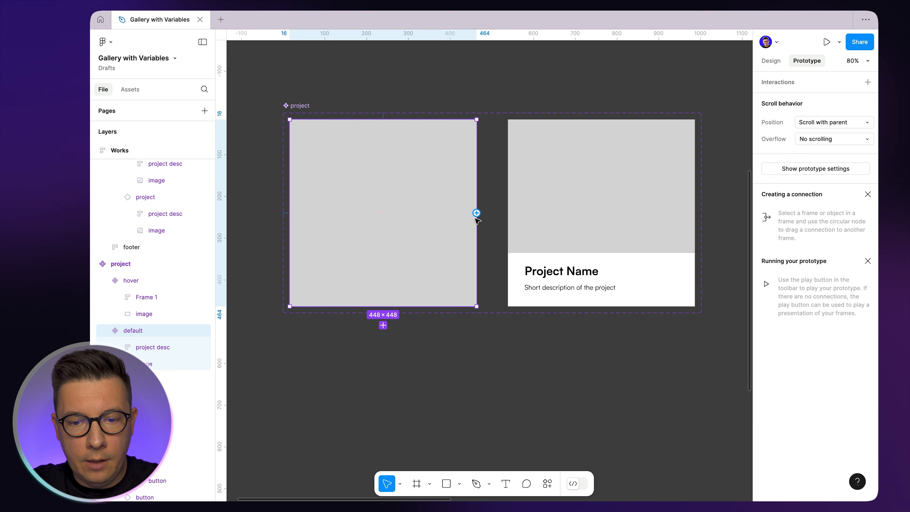
pyautogui.moveTo(477, 213); pyautogui.dragTo(517, 216)
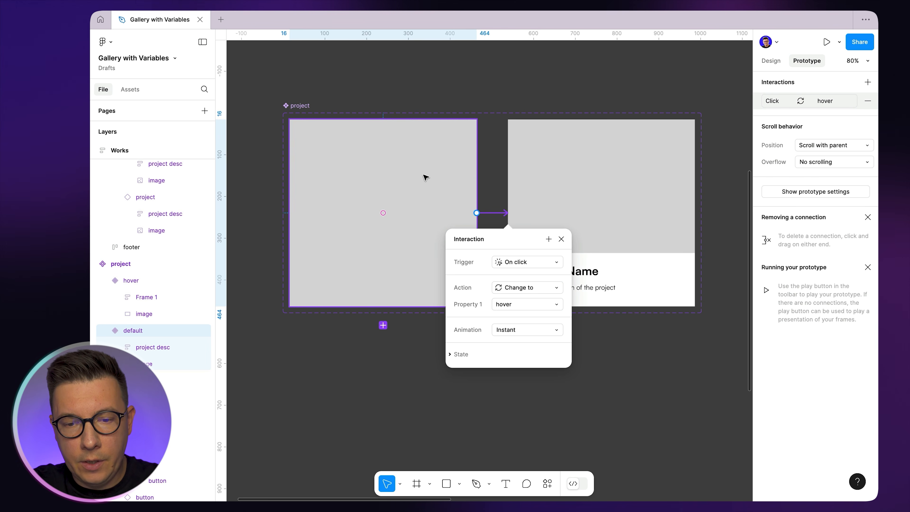
pyautogui.click(516, 263)
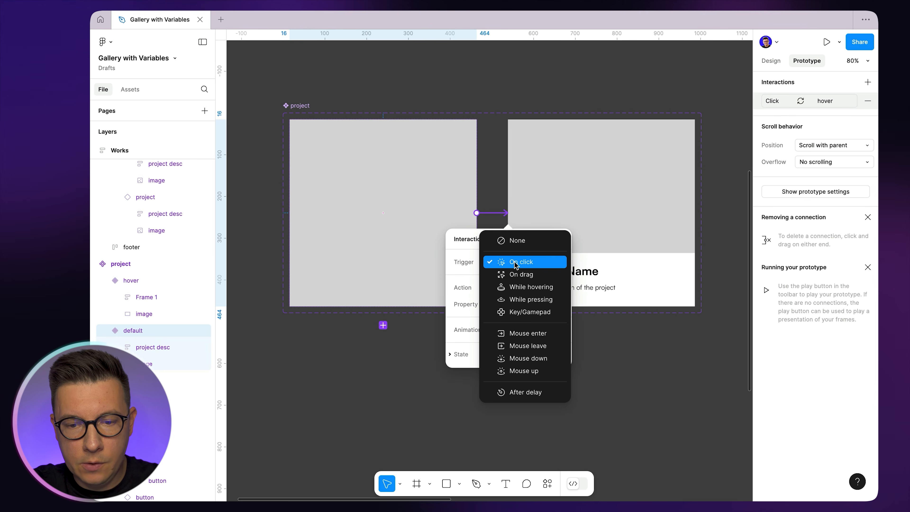
pyautogui.click(520, 291)
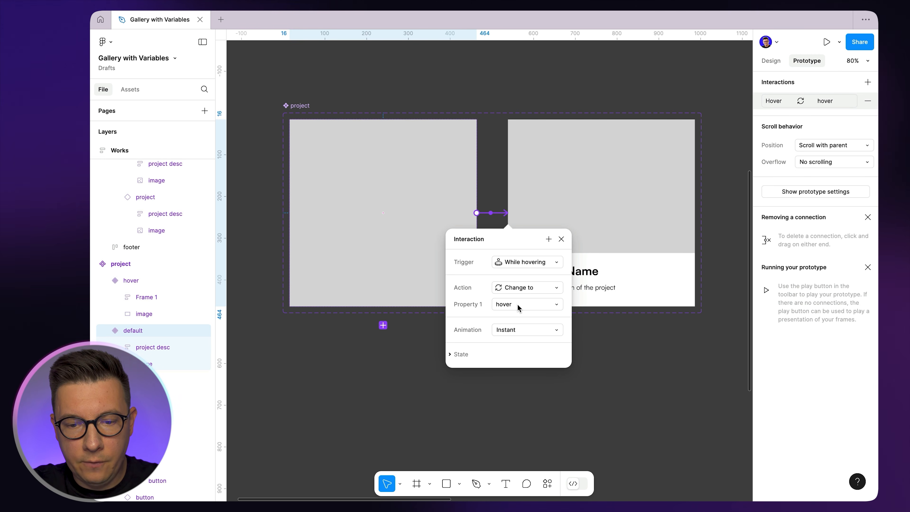
# - Set the hover interaction's animation to Smart animate with an Ease in and out curve and a 500 ms duration
pyautogui.click(523, 331)
pyautogui.click(527, 354)
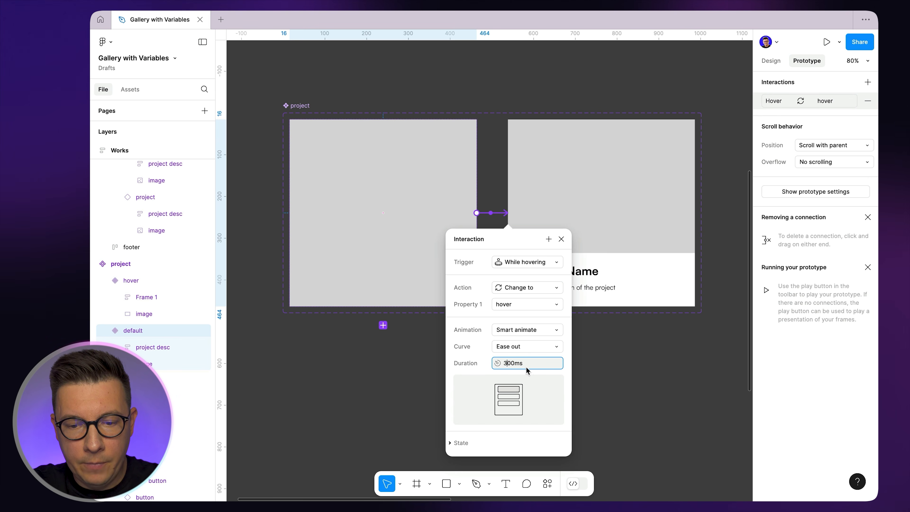
pyautogui.write('5')
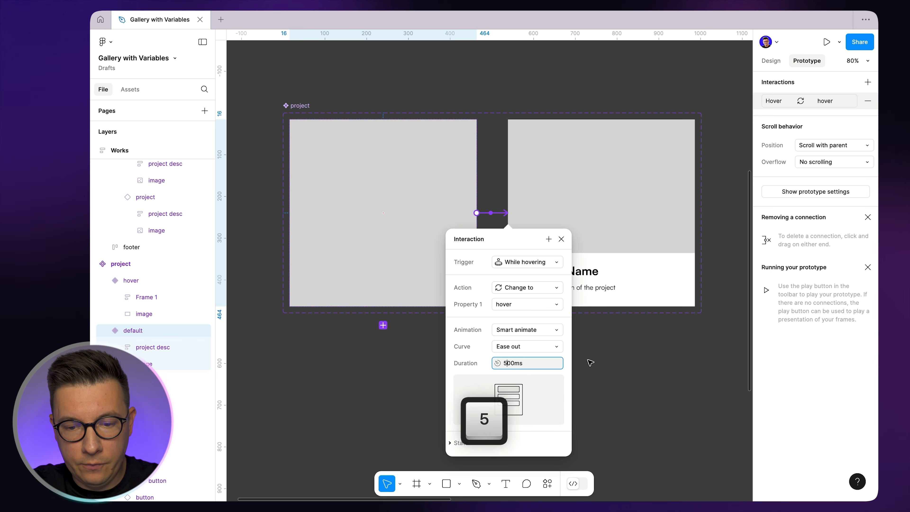
pyautogui.click(529, 350)
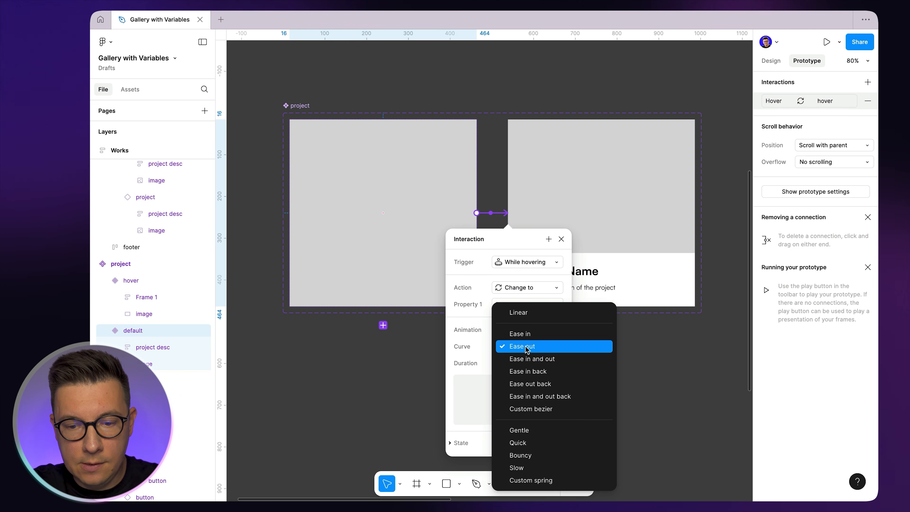
pyautogui.click(538, 359)
pyautogui.click(636, 367)
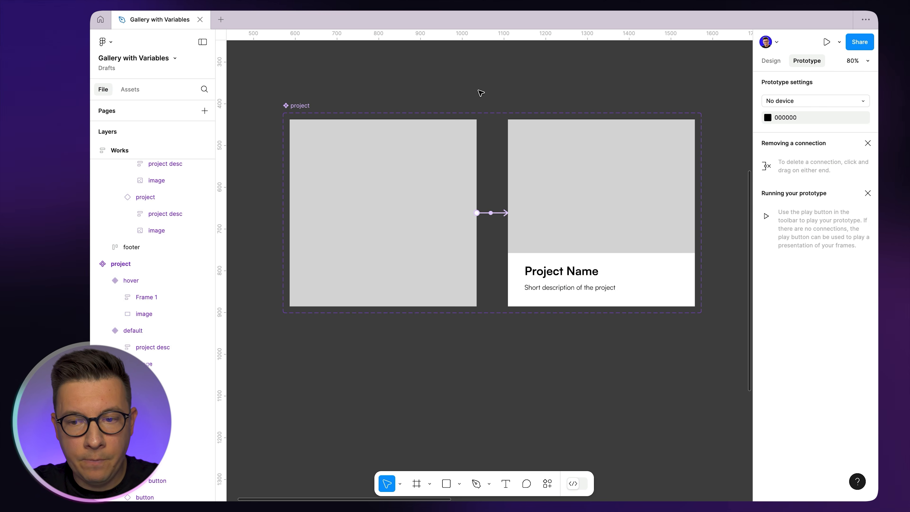
# - Preview the Works frame's prototype inline and test the hover effect on the project cards
pyautogui.scroll(-5, 481, 93)
pyautogui.hscroll(5, 482, 90)
pyautogui.scroll(-3, 481, 92)
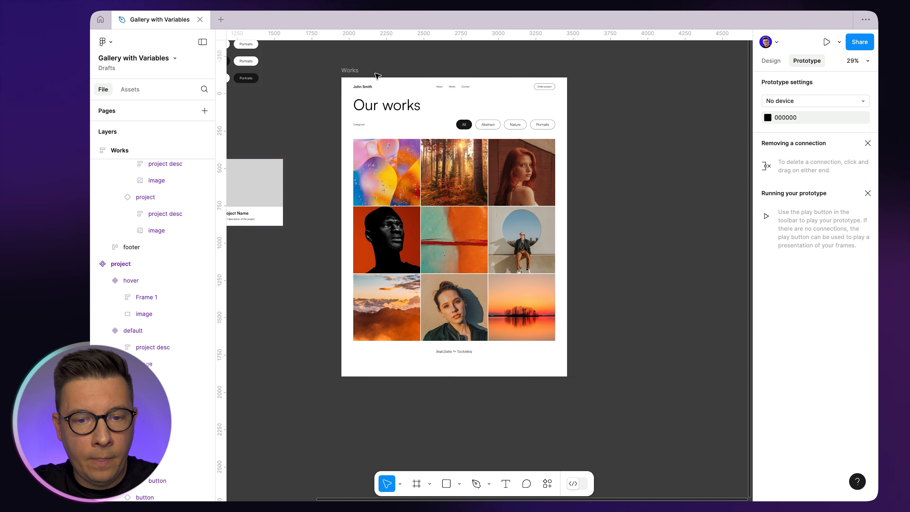
pyautogui.click(350, 71)
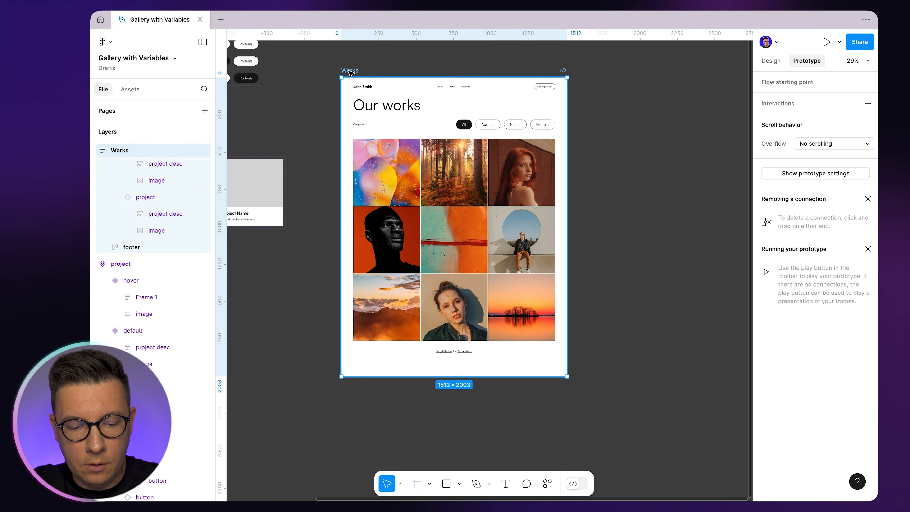
pyautogui.click(397, 60)
pyautogui.click(348, 71)
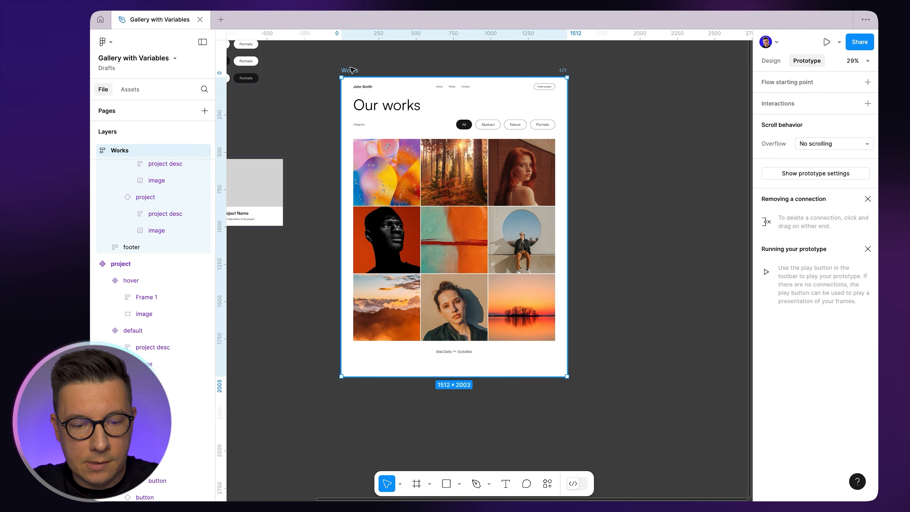
pyautogui.hotkey('shift', 'space')
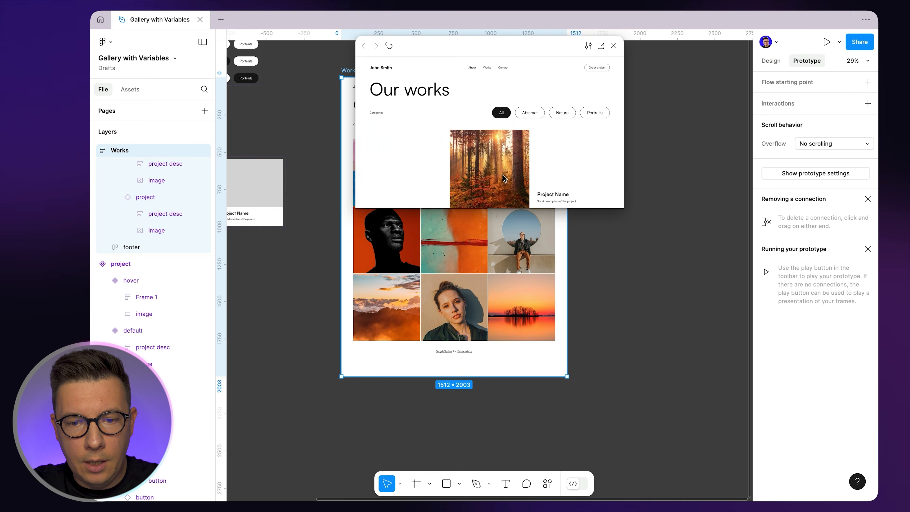
pyautogui.scroll(-3, 466, 95)
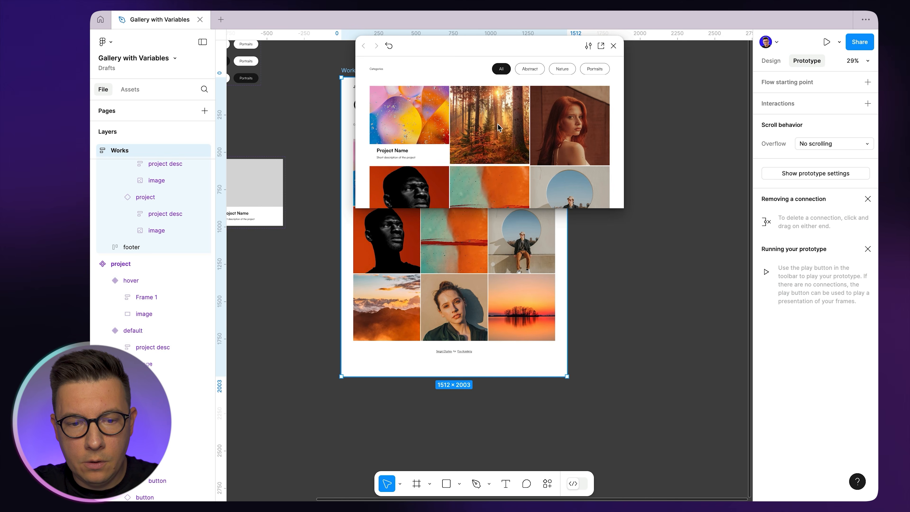
pyautogui.scroll(-1, 495, 125)
pyautogui.scroll(2, 427, 124)
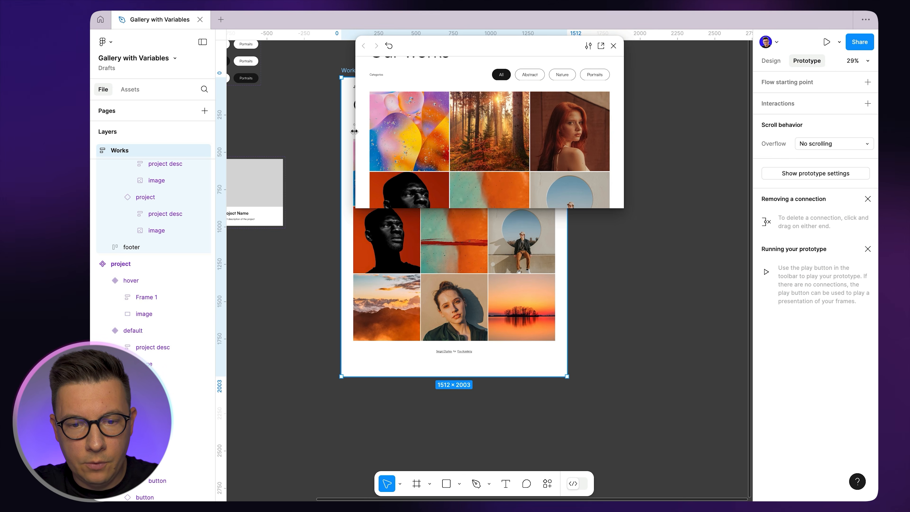
pyautogui.click(304, 181)
pyautogui.hscroll(-6, 305, 181)
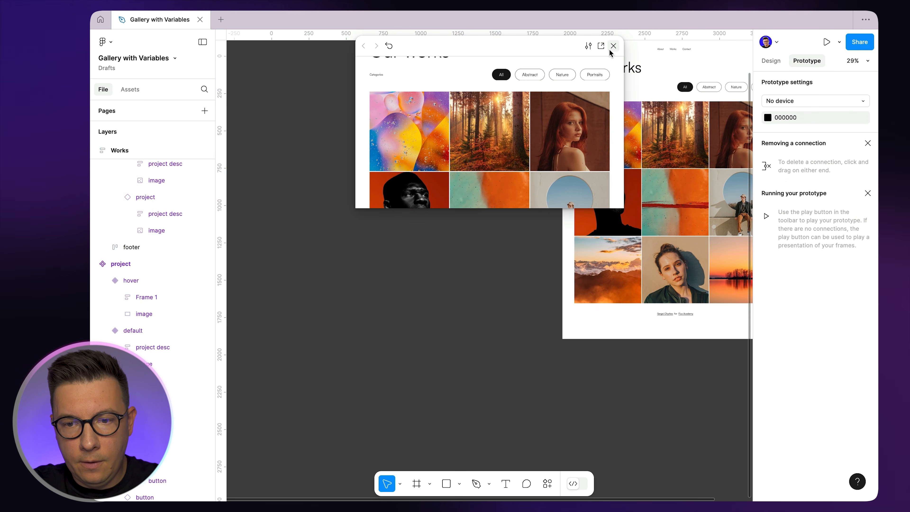
pyautogui.click(610, 49)
# - Inspect the project component's default and hover variants, comparing their interactions and the description layers inside them
pyautogui.scroll(5, 482, 144)
pyautogui.click(433, 210)
pyautogui.hscroll(-3, 430, 212)
pyautogui.hscroll(-2, 431, 212)
pyautogui.scroll(-1, 430, 212)
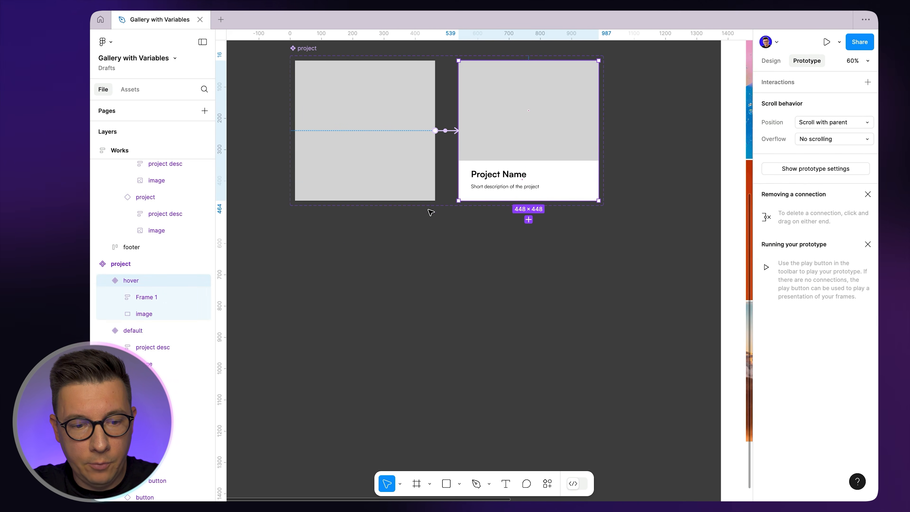
pyautogui.click(502, 175)
pyautogui.click(346, 185)
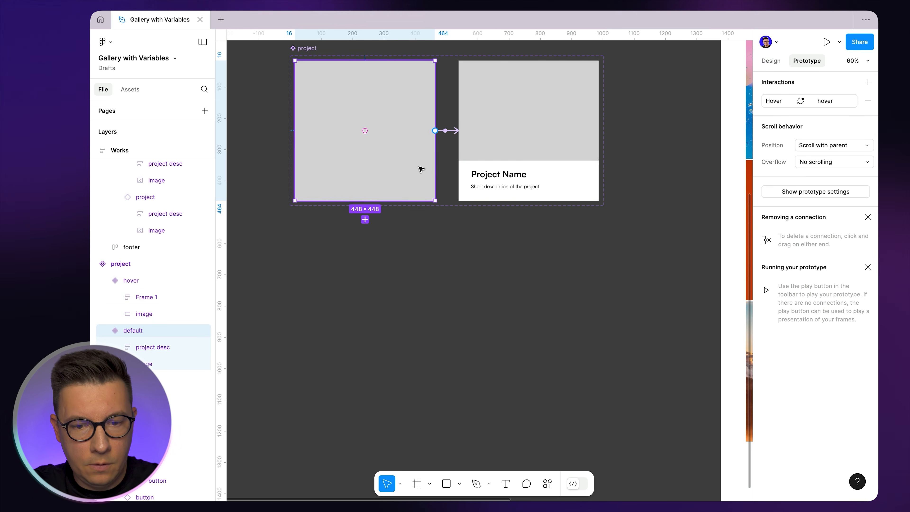
pyautogui.hotkey('alt', '8')
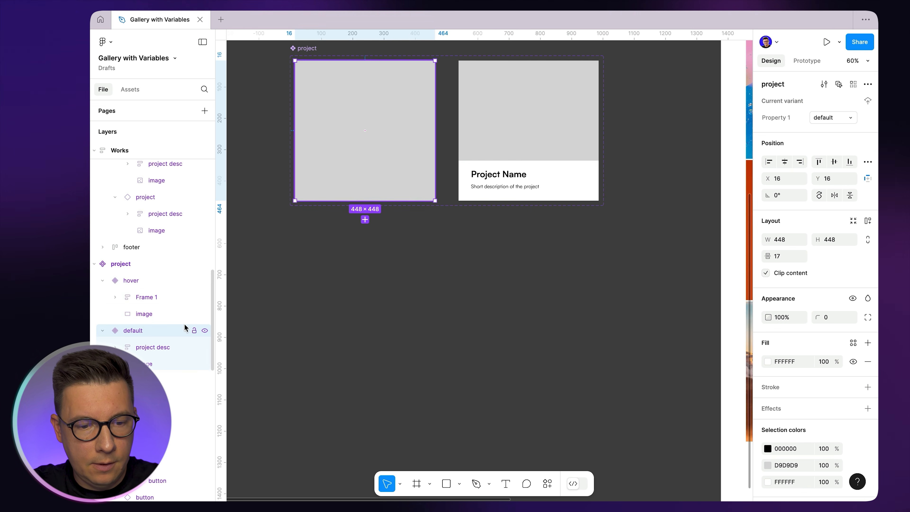
pyautogui.click(140, 347)
pyautogui.click(498, 183)
pyautogui.click(498, 183)
# - Delete the project component's hover variant
pyautogui.click(443, 101)
pyautogui.click(512, 101)
pyautogui.scroll(3, 512, 103)
pyautogui.hscroll(1, 514, 103)
pyautogui.press('Delete')
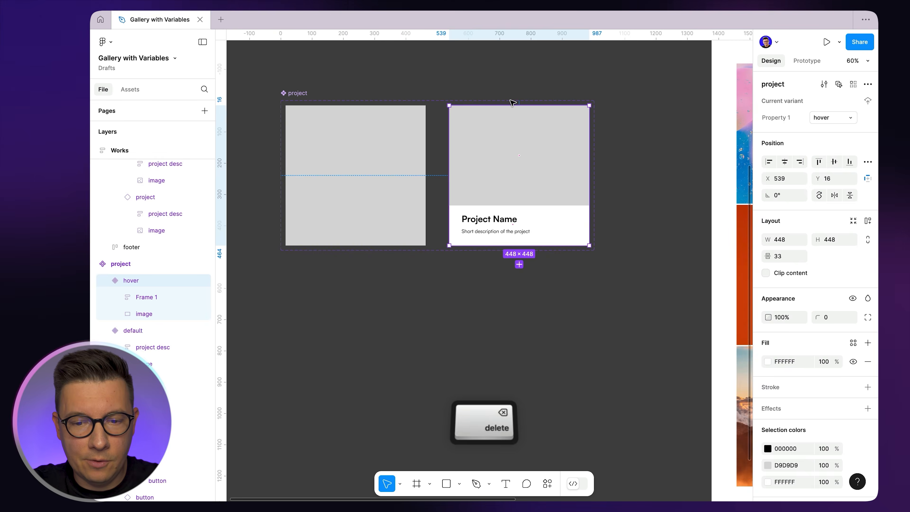
# - Add a new variant to the project component from the default one and place it beside it at X 526
pyautogui.click(380, 171)
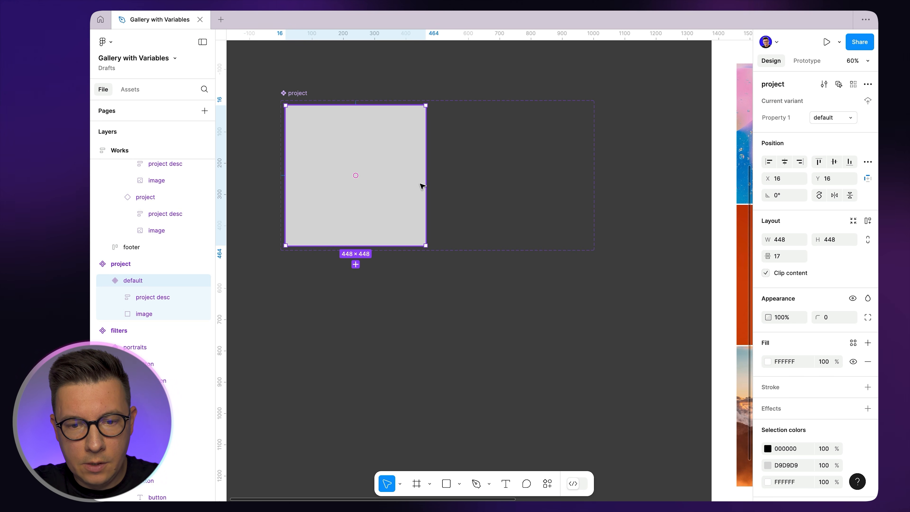
pyautogui.click(356, 266)
pyautogui.moveTo(434, 166); pyautogui.dragTo(513, 172)
# - Shorten the image rectangle in the new project variant to a height of 320
pyautogui.keyDown('super'); pyautogui.click(521, 169); pyautogui.keyUp('super')
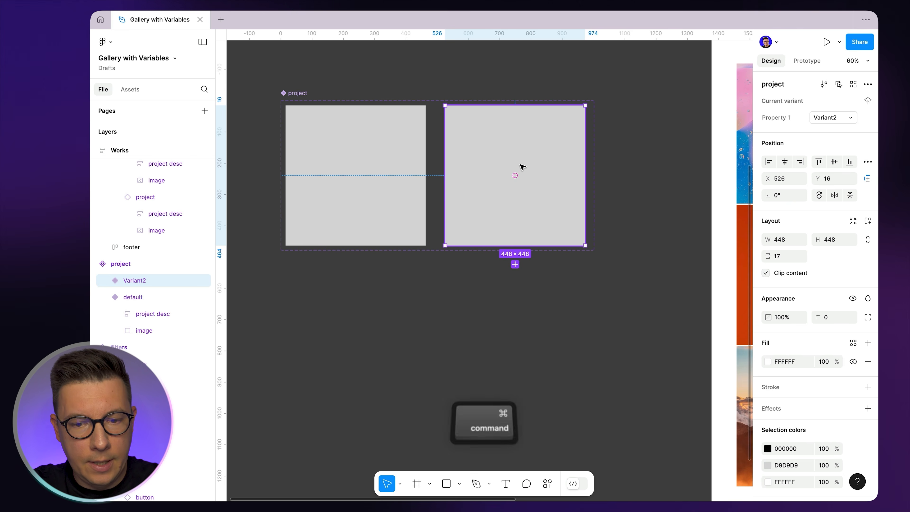
pyautogui.moveTo(554, 246); pyautogui.dragTo(557, 205)
pyautogui.click(839, 205)
pyautogui.press('Up')
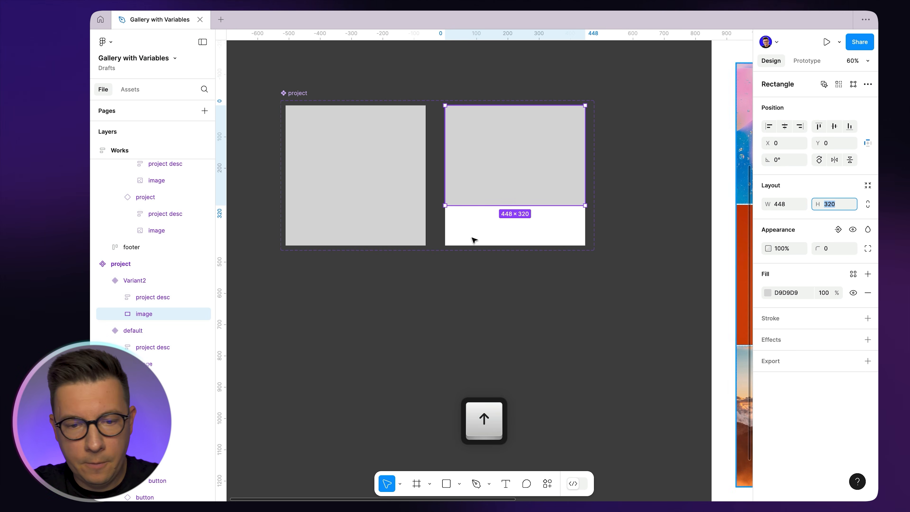
# - Move the new variant's project desc frame up into the white area below the image, to Y 358
pyautogui.click(156, 296)
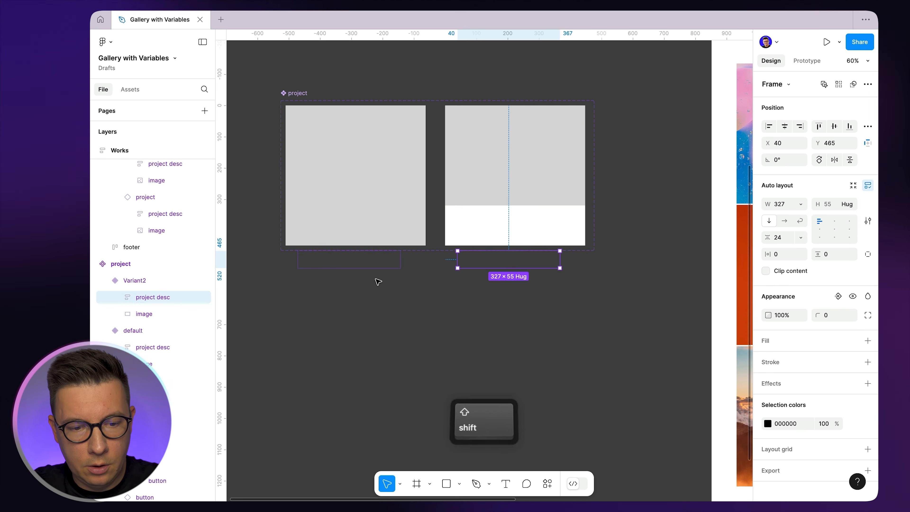
pyautogui.hotkey('shift', 'Up')
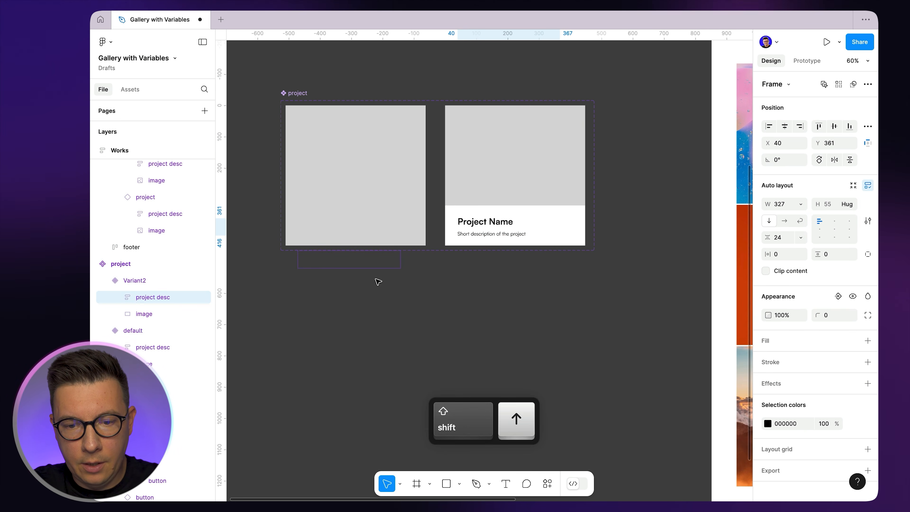
pyautogui.press('alt')
pyautogui.hotkey('alt', 'Up')
pyautogui.hotkey('alt', 'Up')
pyautogui.hotkey('alt', 'Up')
pyautogui.hotkey('alt', 'Up')
pyautogui.hotkey('alt', 'Up')
pyautogui.hotkey('alt', 'Up')
pyautogui.hotkey('alt', 'Up')
pyautogui.hotkey('alt', 'Up')
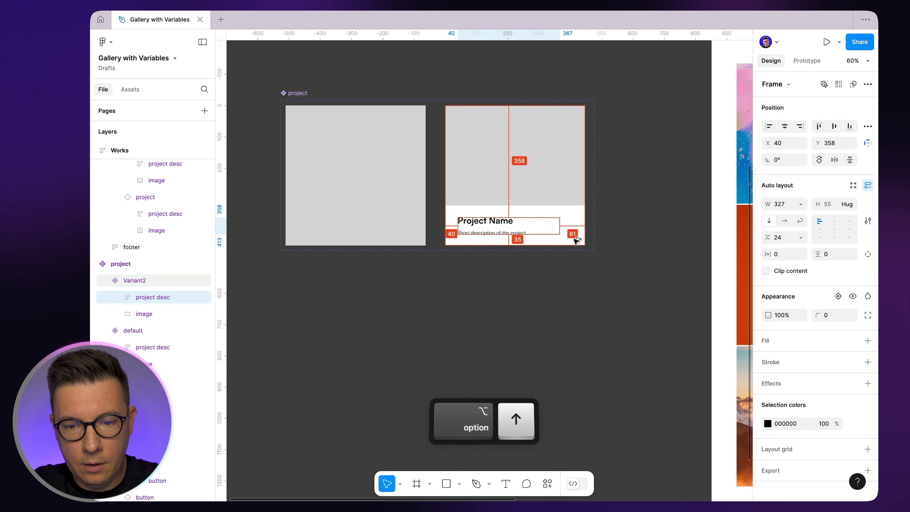
# - Present the Works page in a full prototype view and look through the gallery cards
pyautogui.click(628, 224)
pyautogui.scroll(-5, 628, 224)
pyautogui.hscroll(1, 549, 169)
pyautogui.click(548, 168)
pyautogui.click(827, 42)
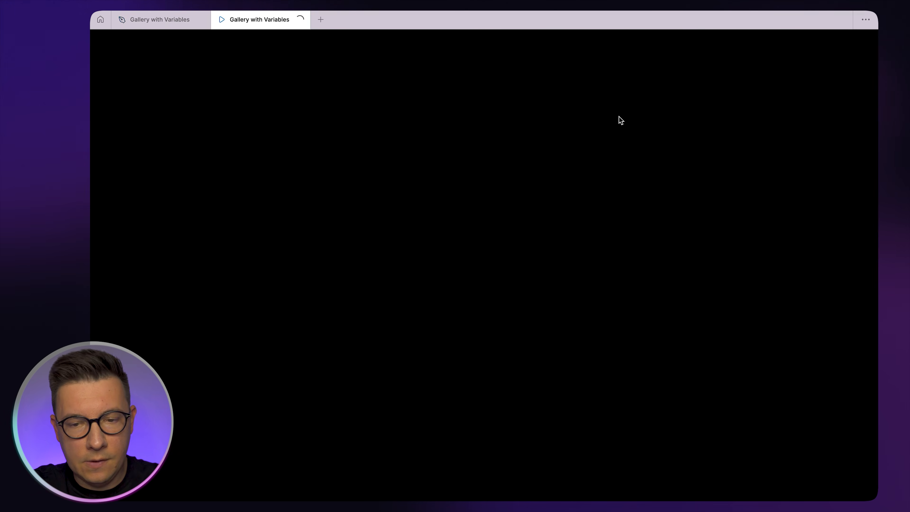
pyautogui.click(185, 19)
pyautogui.click(265, 20)
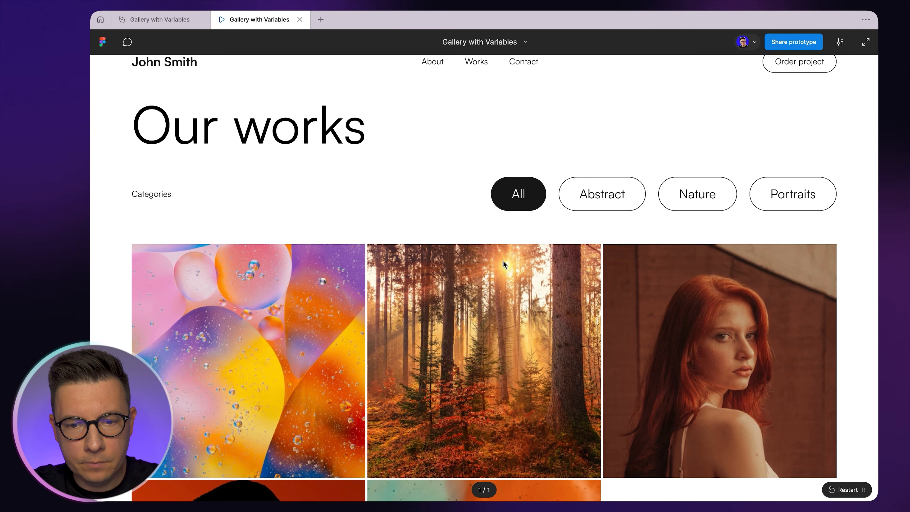
pyautogui.scroll(-5, 403, 204)
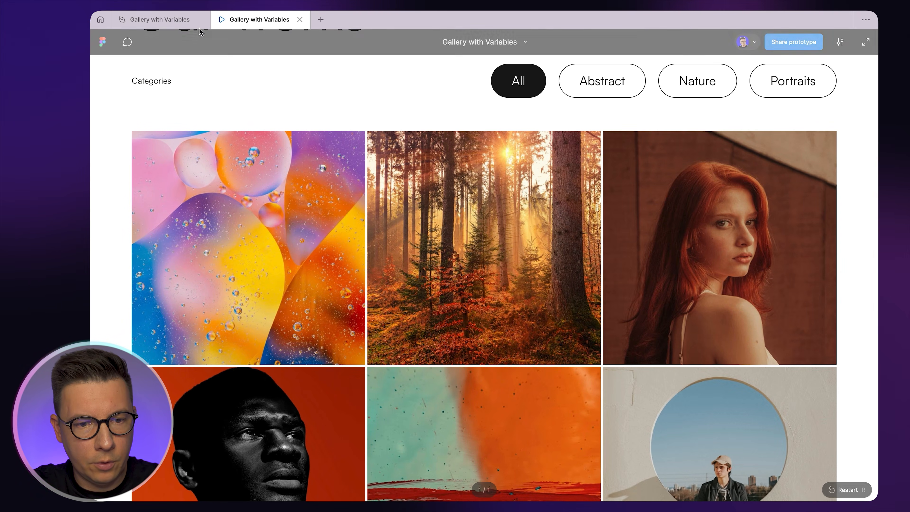
# - Return to the design file and remove the broken hover interaction from the project component's default variant
pyautogui.hotkey('ctrl', 'shift', 'Tab')
pyautogui.click(300, 168)
pyautogui.click(808, 61)
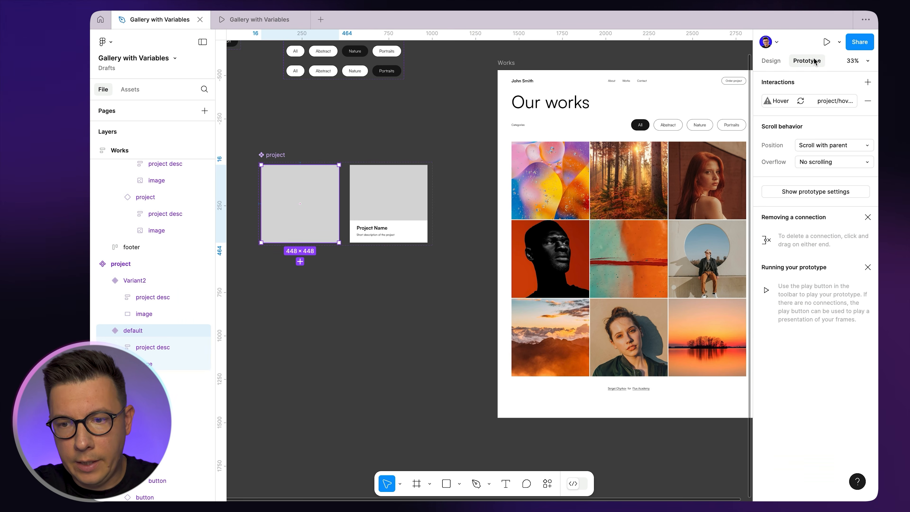
pyautogui.click(868, 101)
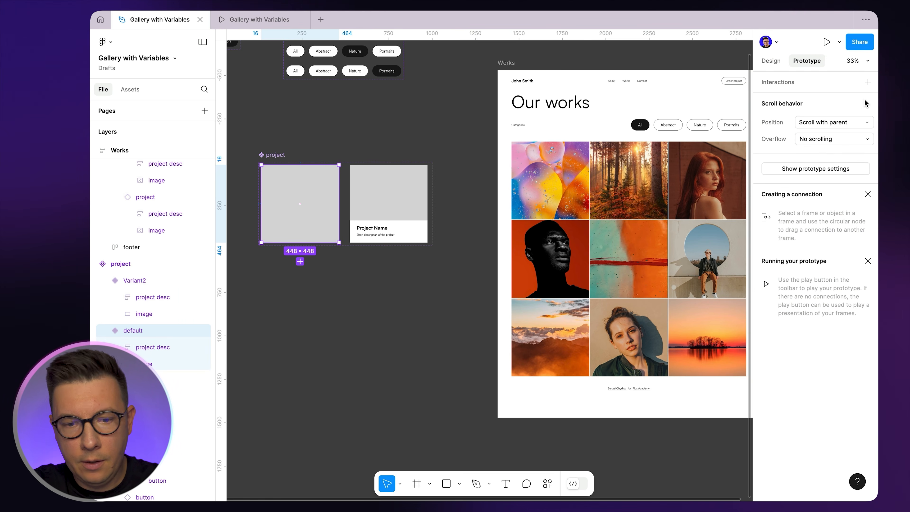
# - Connect the default project variant to the new variant with a While hovering, Change to interaction
pyautogui.moveTo(366, 208); pyautogui.dragTo(387, 212)
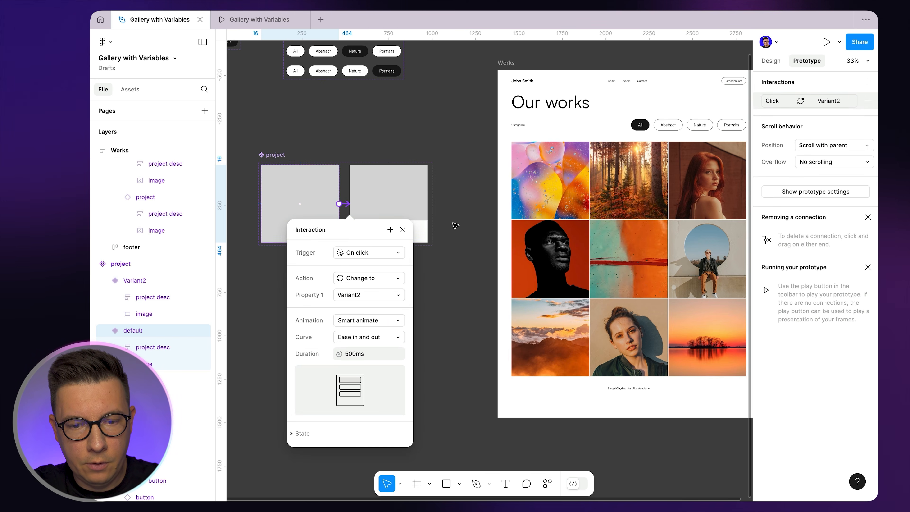
pyautogui.click(347, 251)
pyautogui.click(369, 277)
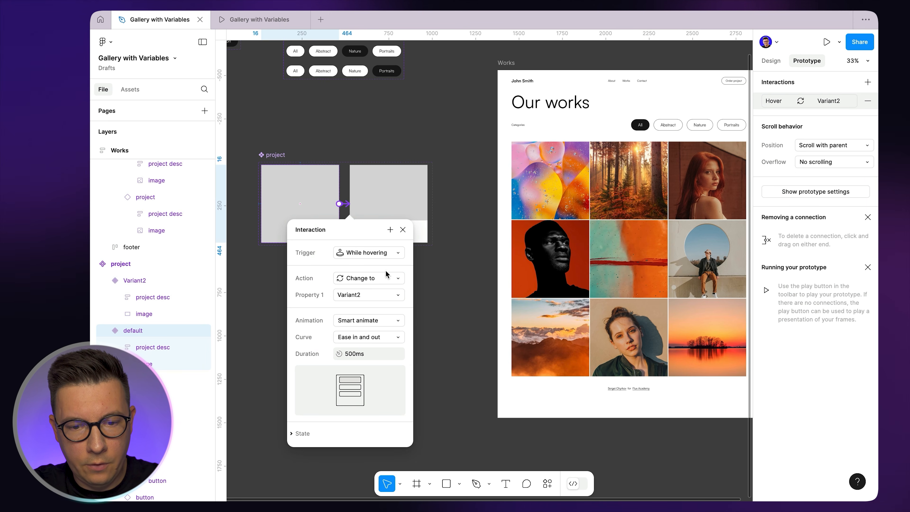
pyautogui.click(355, 296)
pyautogui.click(434, 292)
# - Rename the project component's new variant as hover
pyautogui.click(379, 203)
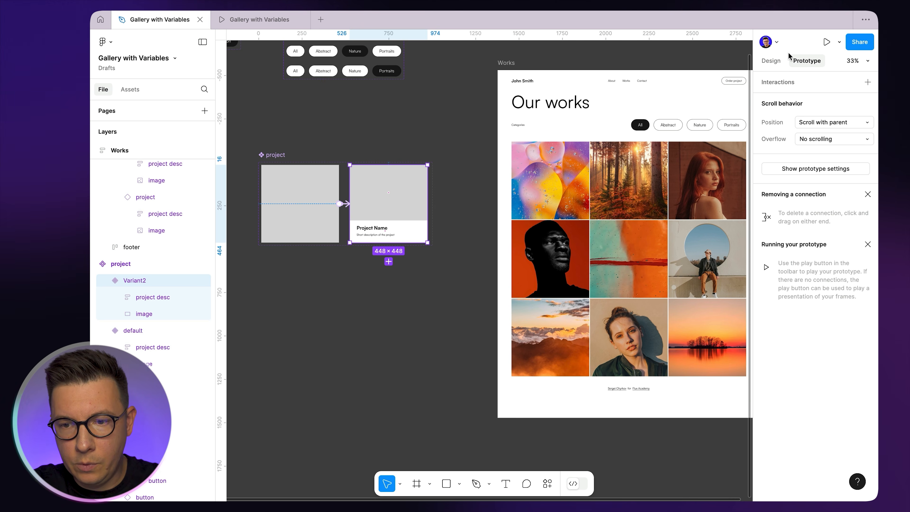
pyautogui.click(772, 60)
pyautogui.write('hover')
pyautogui.press('Return')
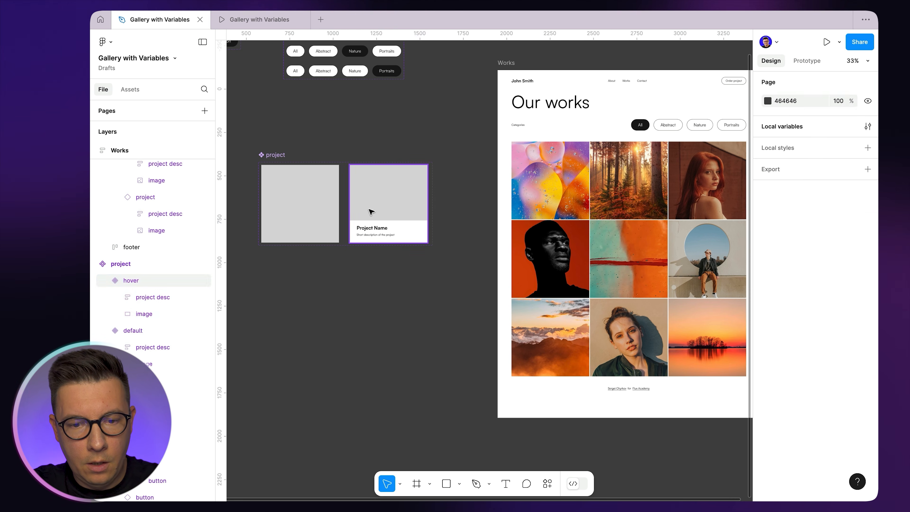
# - Review the default variant's hover interaction settings, and restart the presented prototype to test the project cards
pyautogui.click(807, 60)
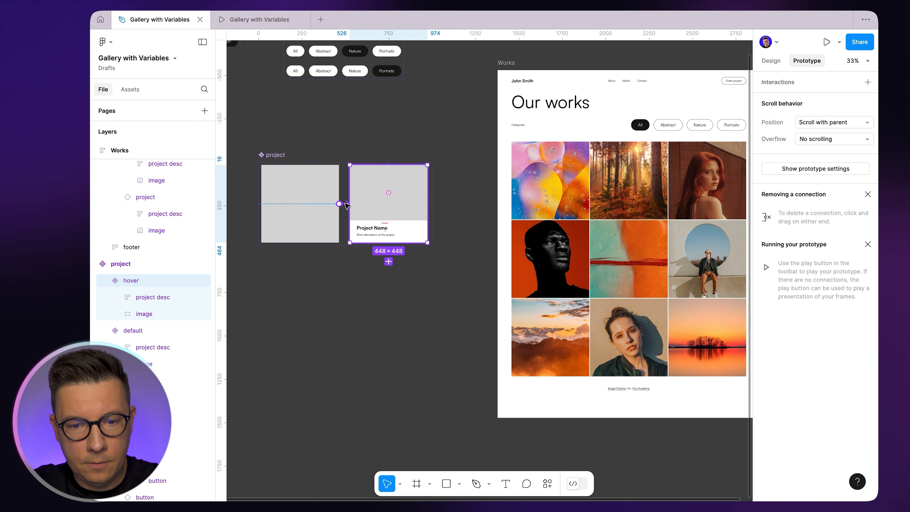
pyautogui.moveTo(349, 205); pyautogui.dragTo(350, 205)
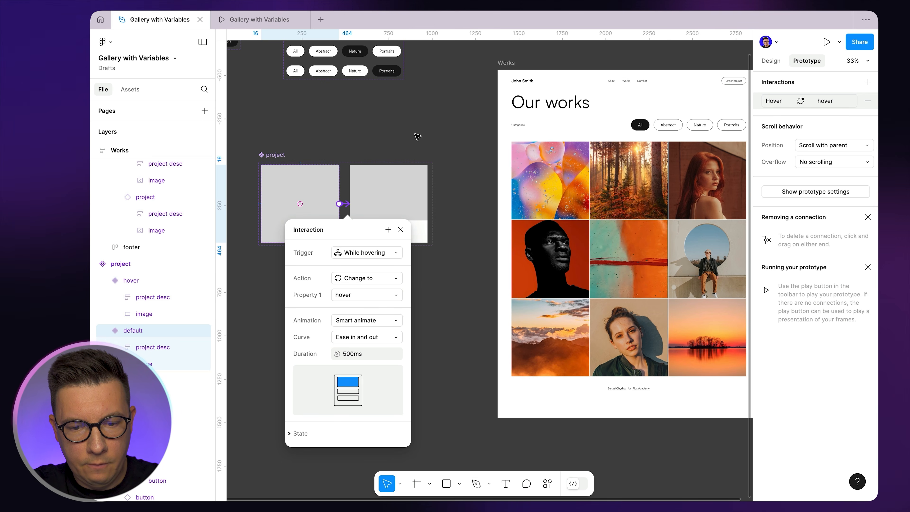
pyautogui.click(252, 19)
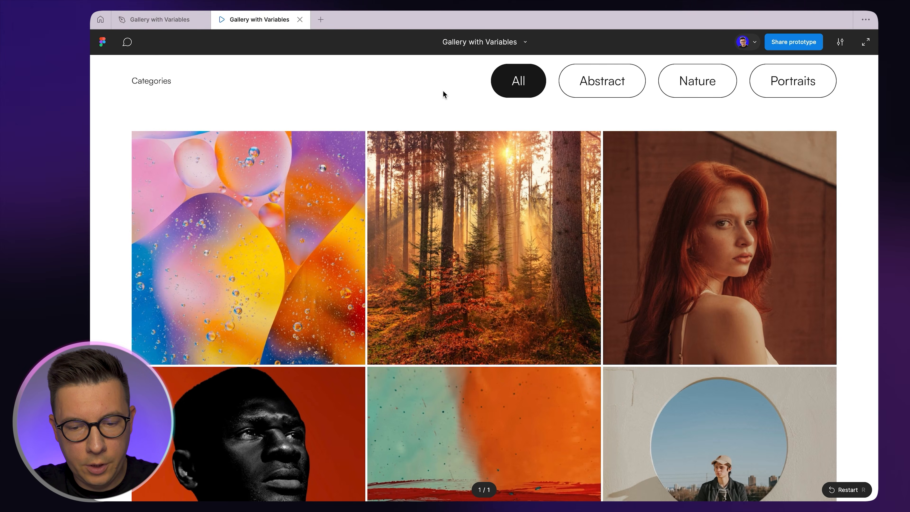
pyautogui.press('r')
pyautogui.scroll(-3, 433, 295)
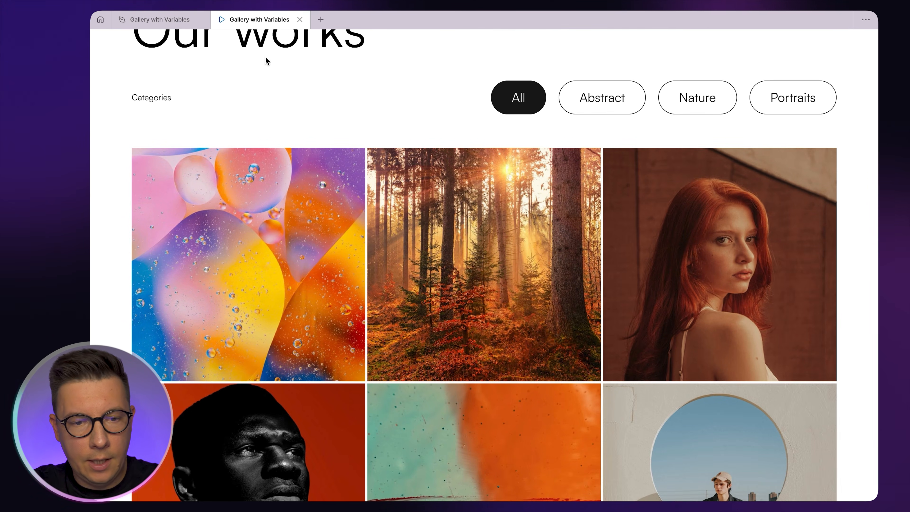
# - In the design file, connect the white button variant to the active variant with a While hovering, Change to interaction
pyautogui.click(182, 20)
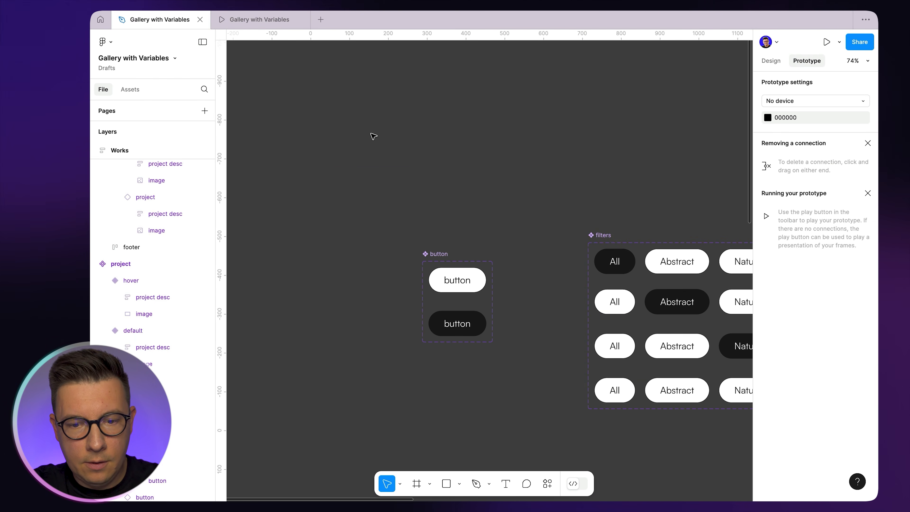
pyautogui.scroll(5, 498, 284)
pyautogui.click(457, 268)
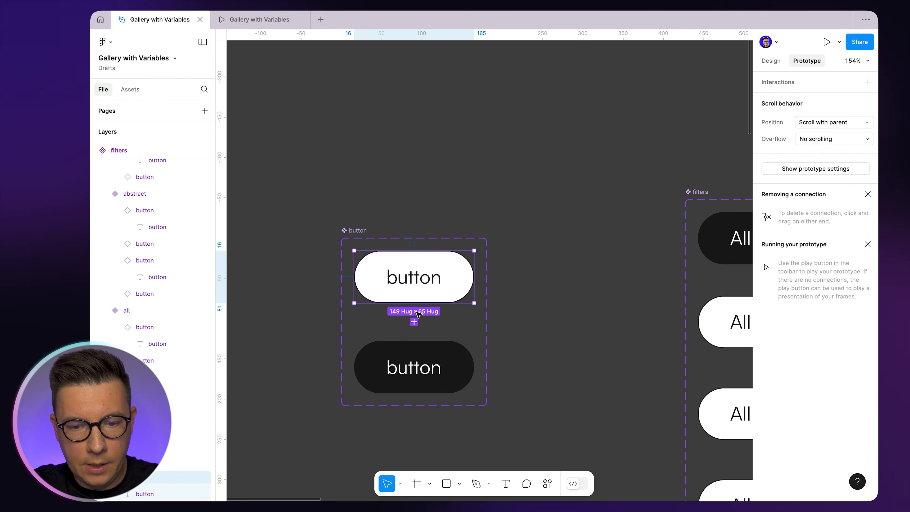
pyautogui.moveTo(422, 341); pyautogui.dragTo(417, 359)
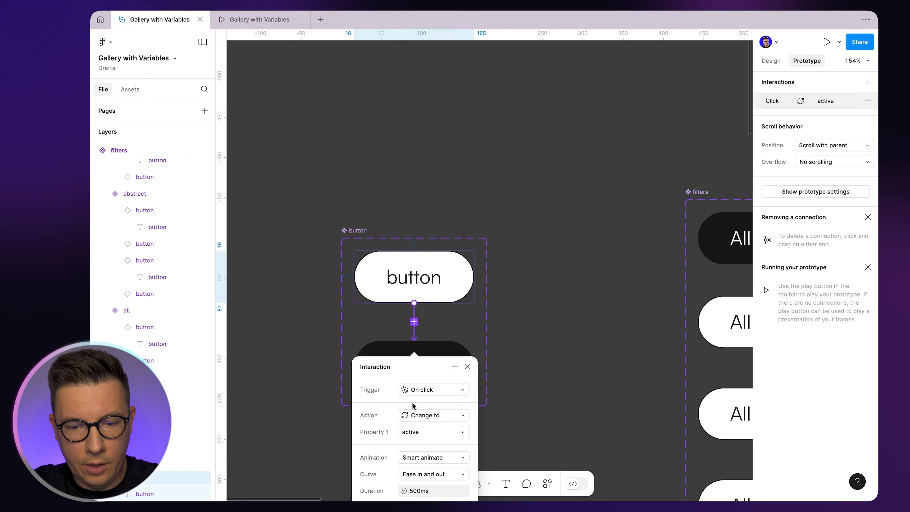
pyautogui.scroll(-3, 417, 405)
pyautogui.click(462, 303)
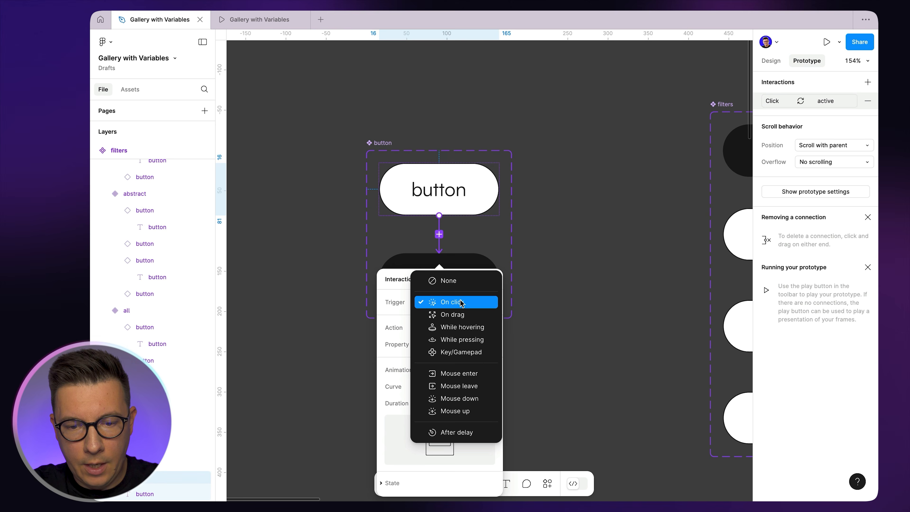
pyautogui.click(462, 327)
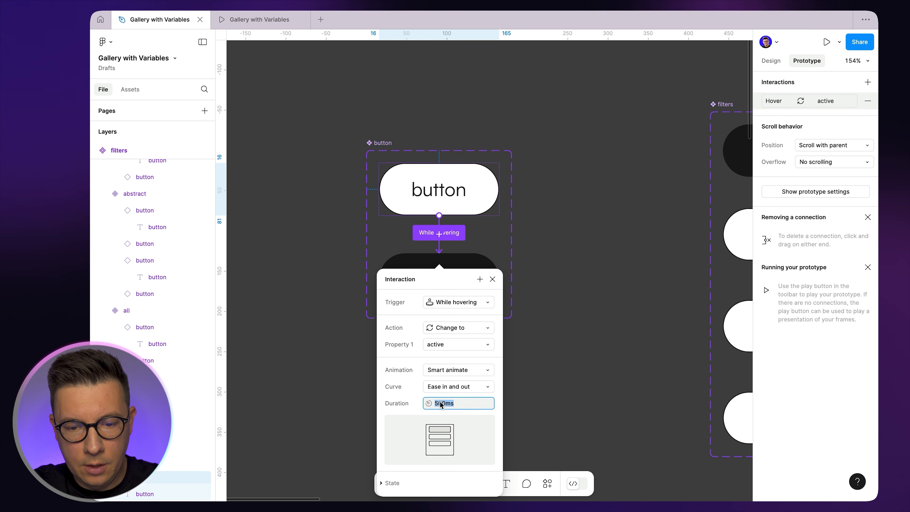
# - Set the button's hover transition to 300 ms with the Ease out curve, and preview the filter buttons' hover in the presented prototype
pyautogui.press('Left')
pyautogui.press('Right')
pyautogui.press('BackSpace')
pyautogui.write('3')
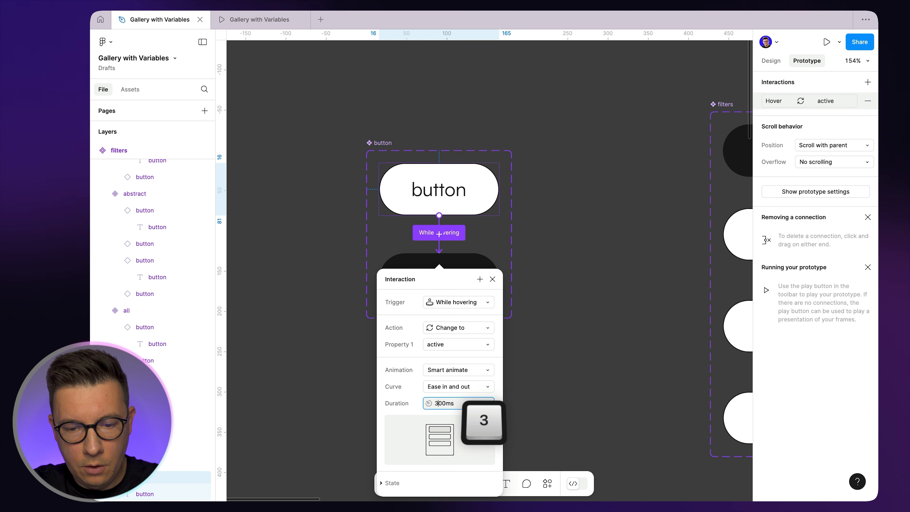
pyautogui.click(461, 386)
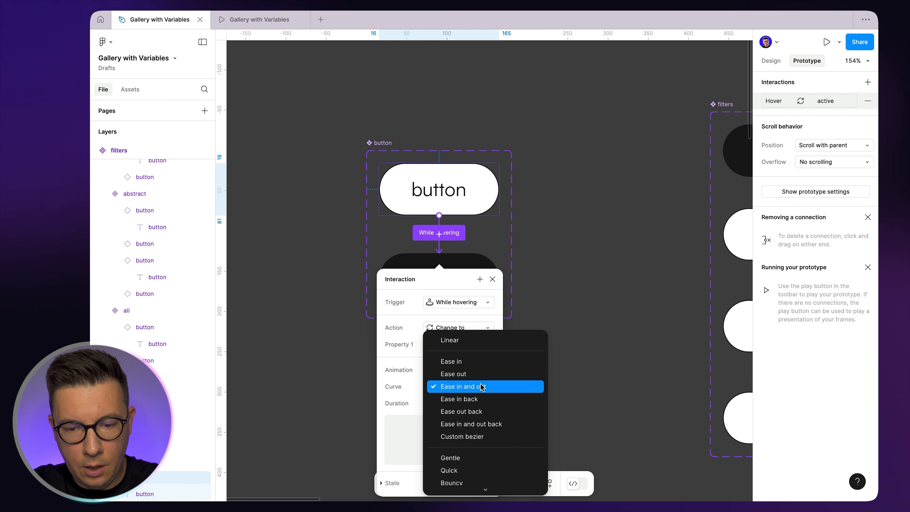
pyautogui.click(473, 373)
pyautogui.click(339, 85)
pyautogui.click(255, 20)
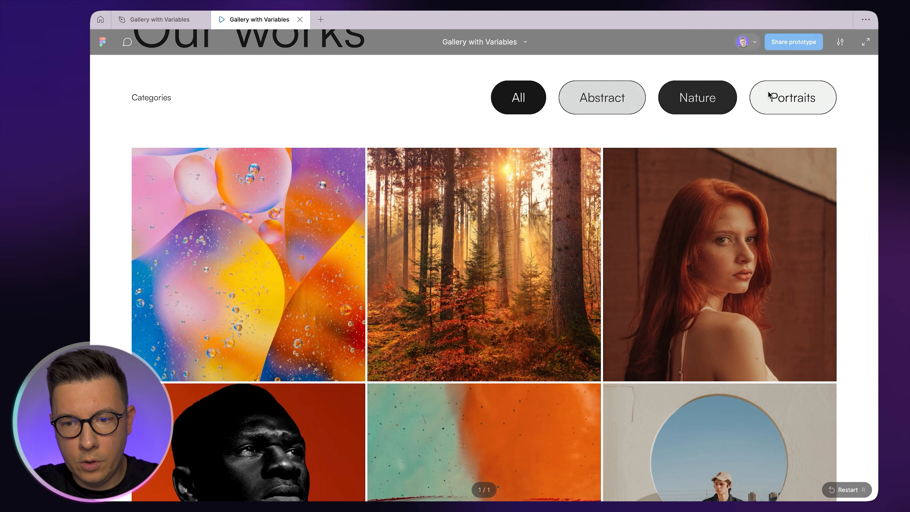
# - Examine the Works frame's filter row and project gallery in the design file, and check the card hovers in the presented prototype
pyautogui.hotkey('ctrl', 'Tab')
pyautogui.scroll(-5, 354, 138)
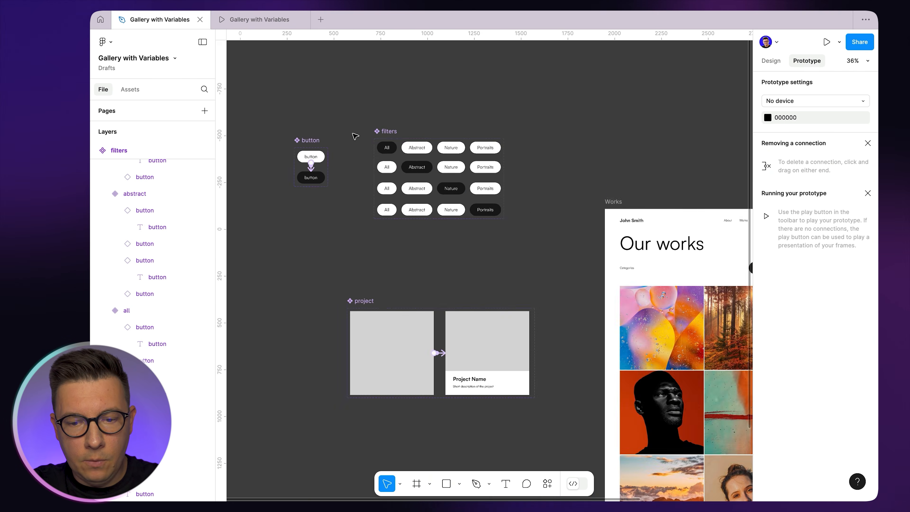
pyautogui.hscroll(5, 414, 136)
pyautogui.hscroll(3, 454, 137)
pyautogui.scroll(-1, 454, 138)
pyautogui.click(420, 153)
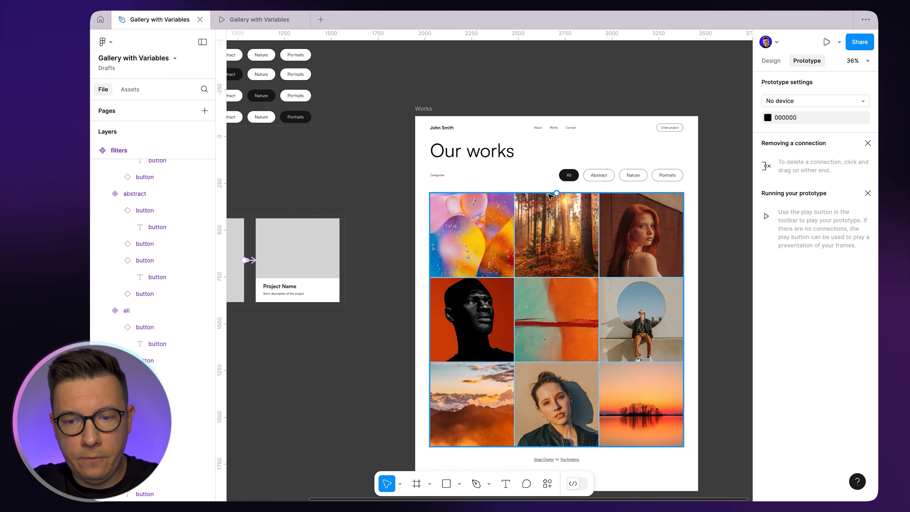
pyautogui.hscroll(3, 525, 171)
pyautogui.scroll(-2, 524, 171)
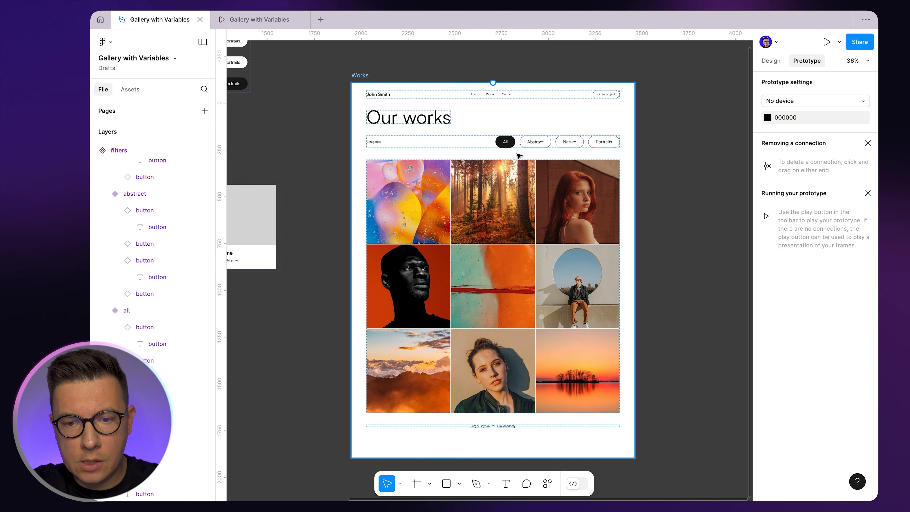
pyautogui.click(511, 174)
pyautogui.click(534, 141)
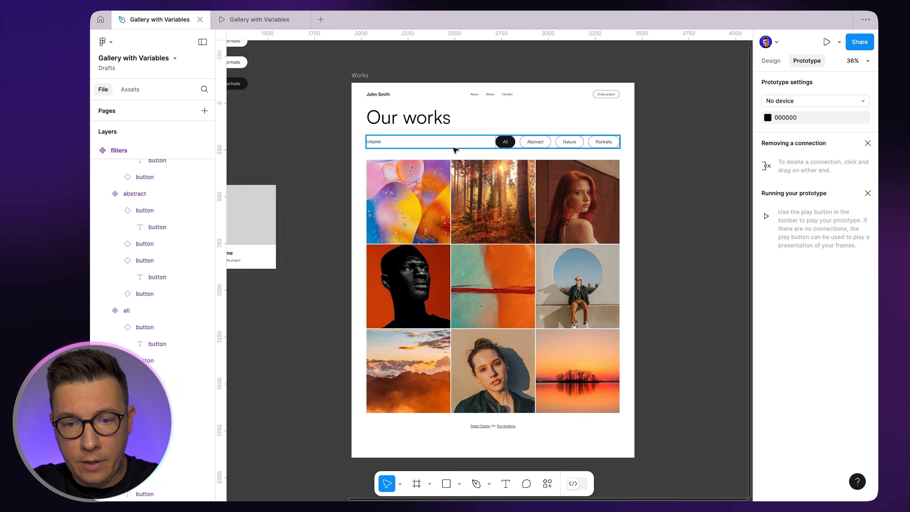
pyautogui.click(384, 122)
pyautogui.hscroll(-2, 384, 122)
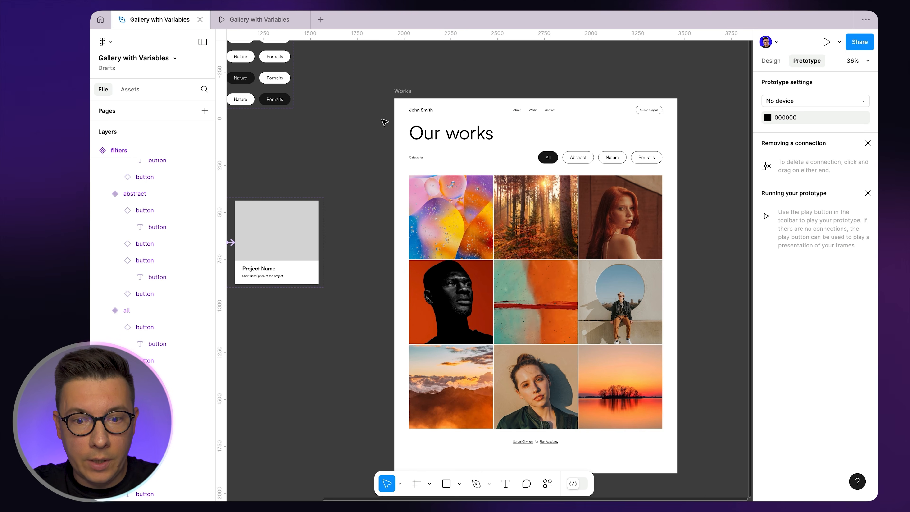
pyautogui.scroll(-3, 528, 75)
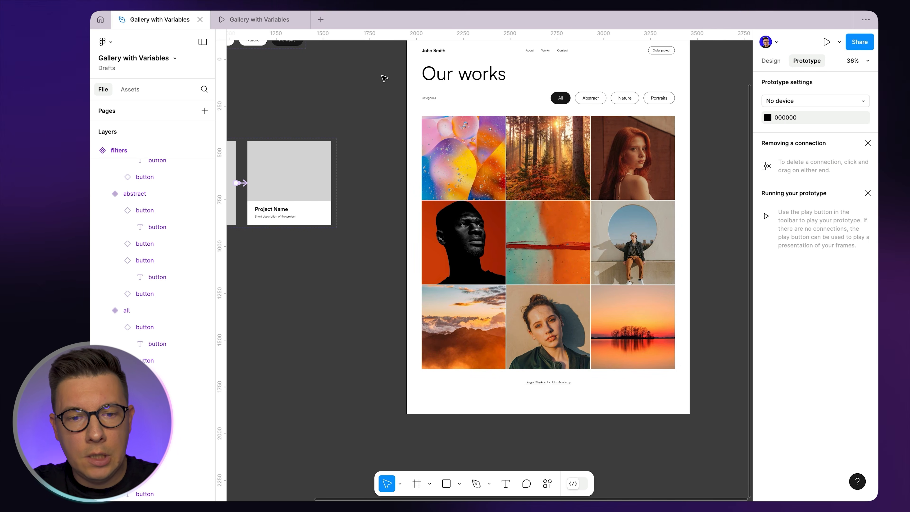
pyautogui.click(251, 19)
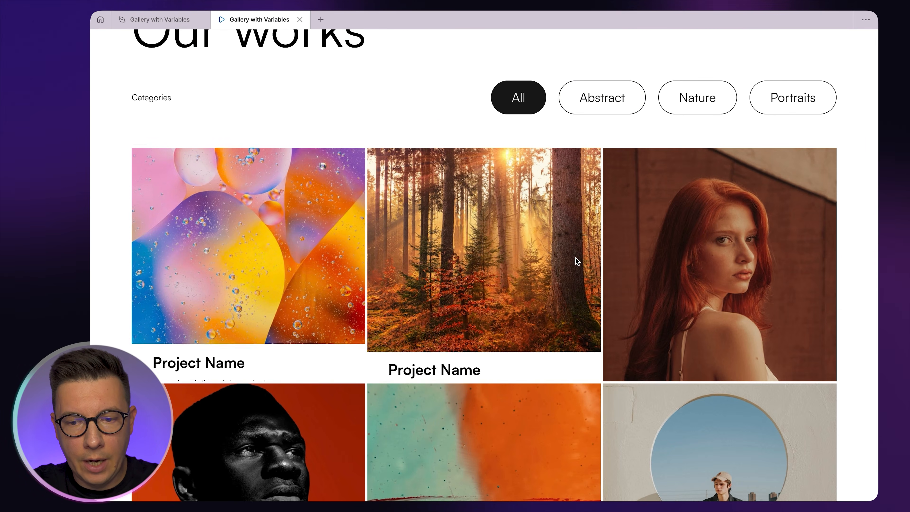
pyautogui.click(169, 20)
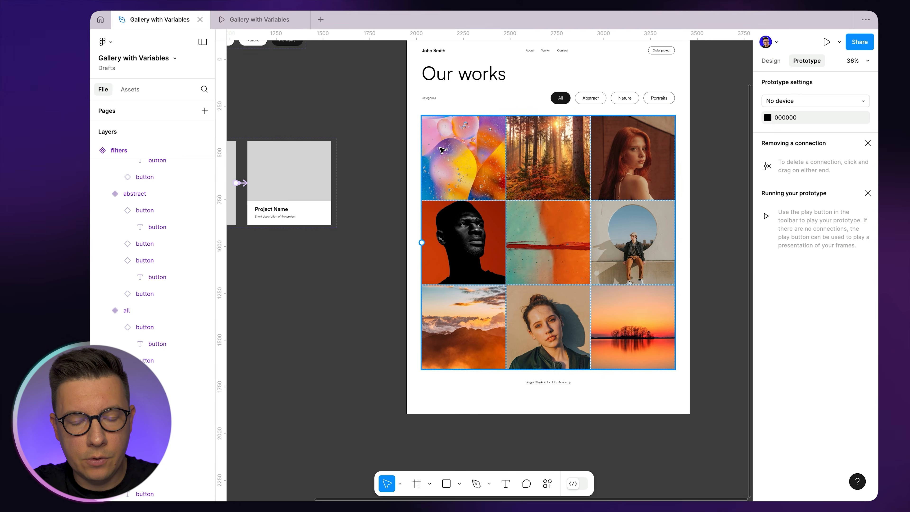
# - In the filters component, connect the all variant's Abstract button to the abstract variant with an On click, Change to interaction
pyautogui.hscroll(-4, 442, 150)
pyautogui.scroll(3, 442, 150)
pyautogui.hscroll(-3, 442, 150)
pyautogui.scroll(3, 442, 150)
pyautogui.scroll(6, 465, 148)
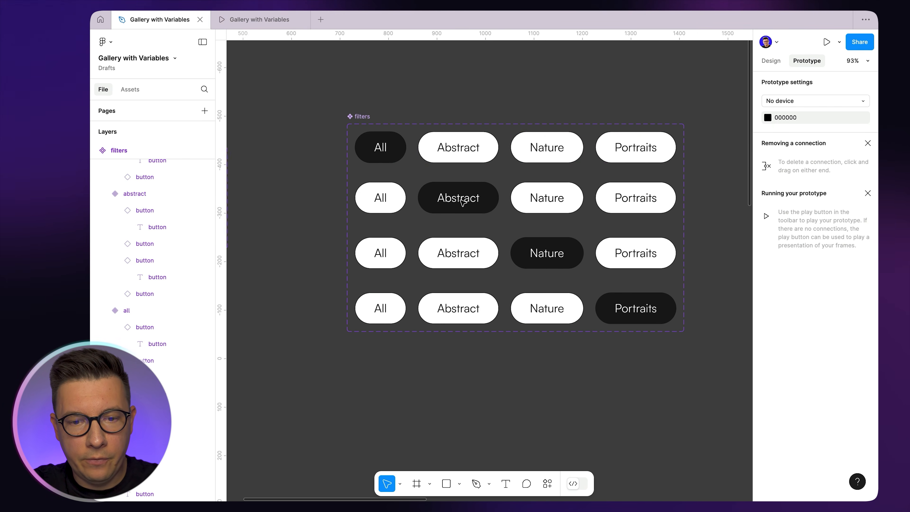
pyautogui.click(435, 144)
pyautogui.scroll(3, 432, 139)
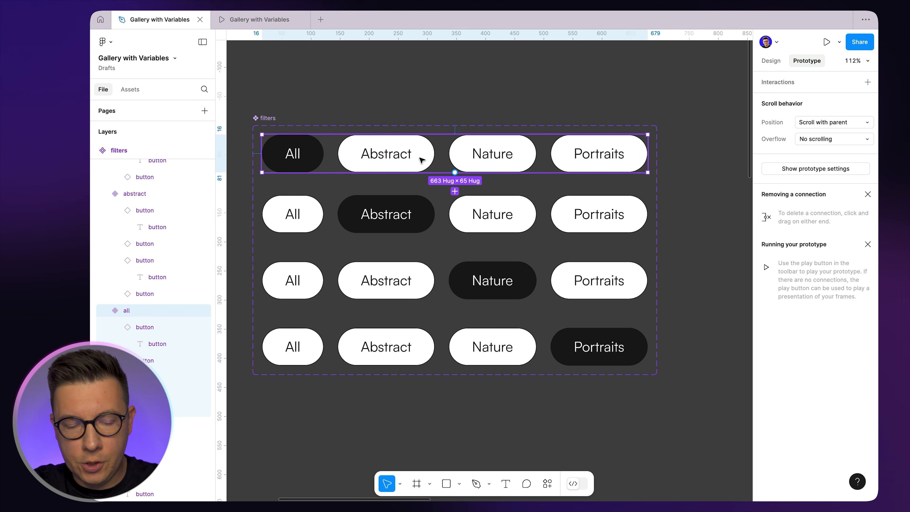
pyautogui.click(375, 152)
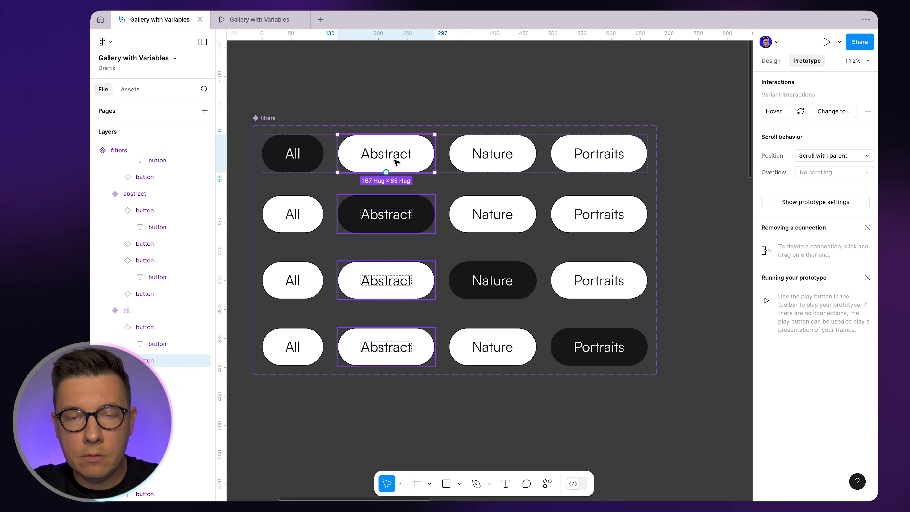
pyautogui.moveTo(388, 173); pyautogui.dragTo(450, 204)
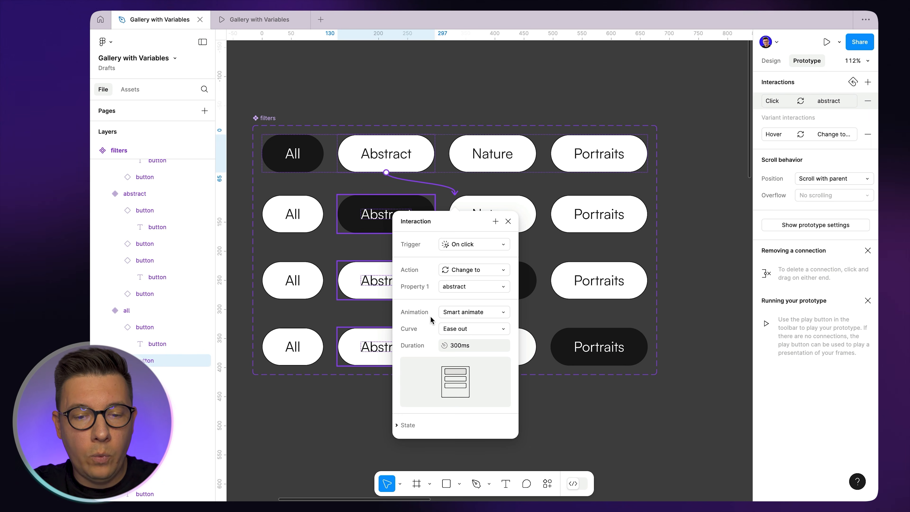
pyautogui.click(455, 73)
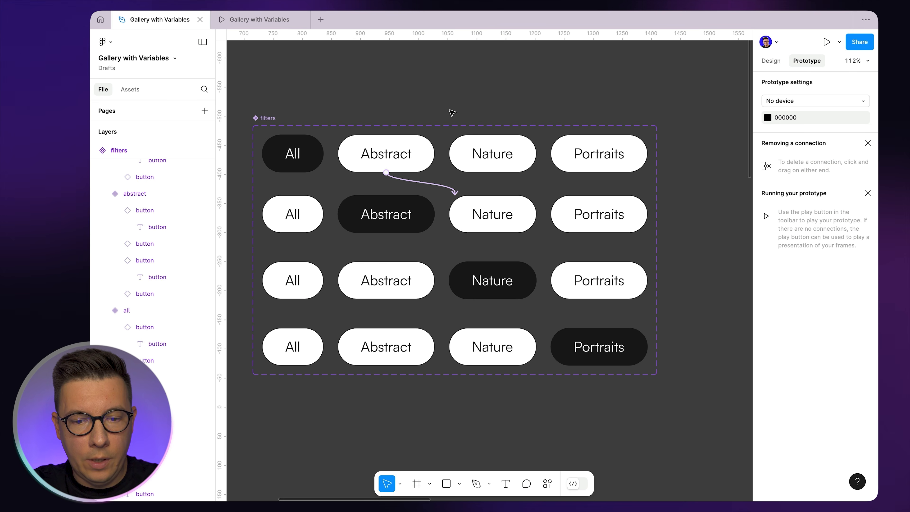
# - Test the Abstract filter button in the presented prototype, and return to the design file
pyautogui.click(264, 19)
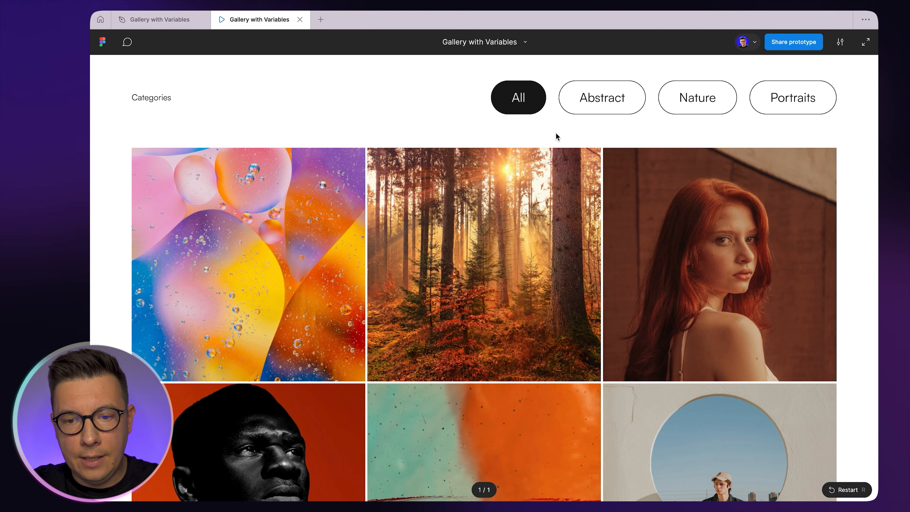
pyautogui.click(598, 104)
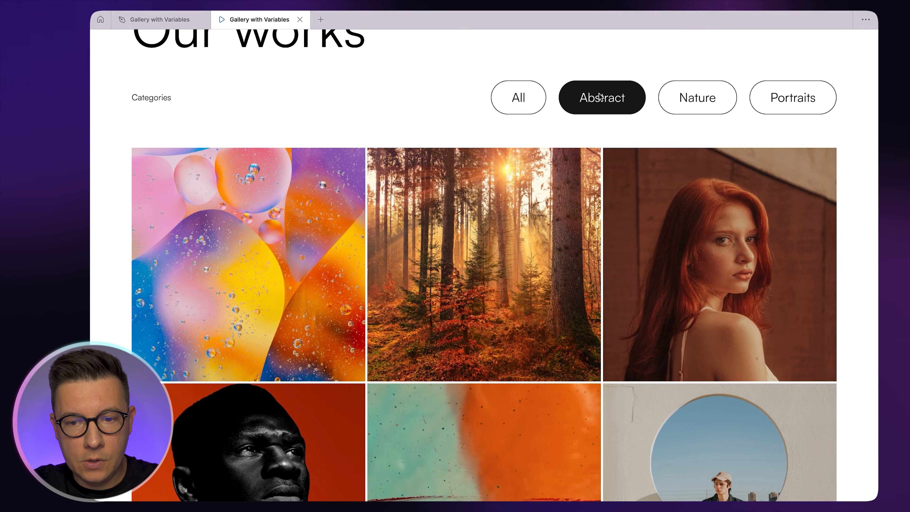
pyautogui.click(170, 26)
# - Connect the abstract variant's All button to the all variant with an On click, Change to interaction
pyautogui.click(308, 212)
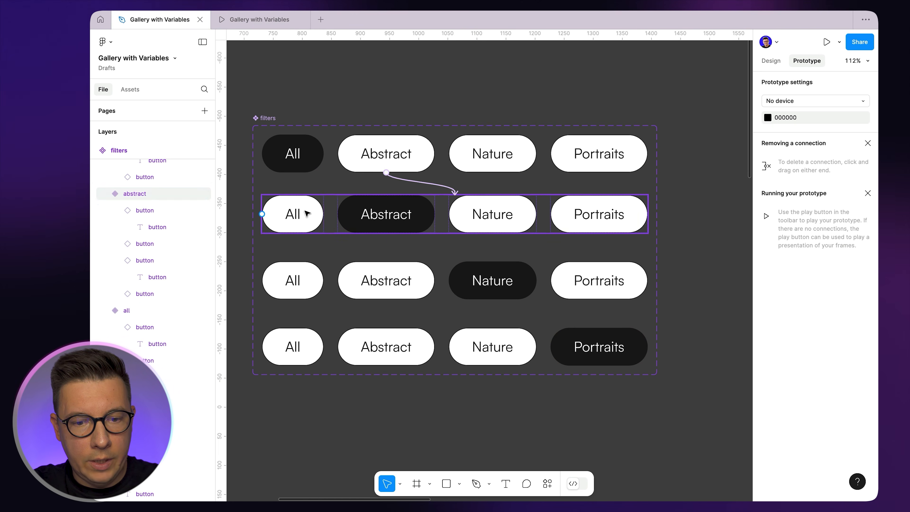
pyautogui.click(303, 212)
pyautogui.moveTo(326, 215); pyautogui.dragTo(329, 171)
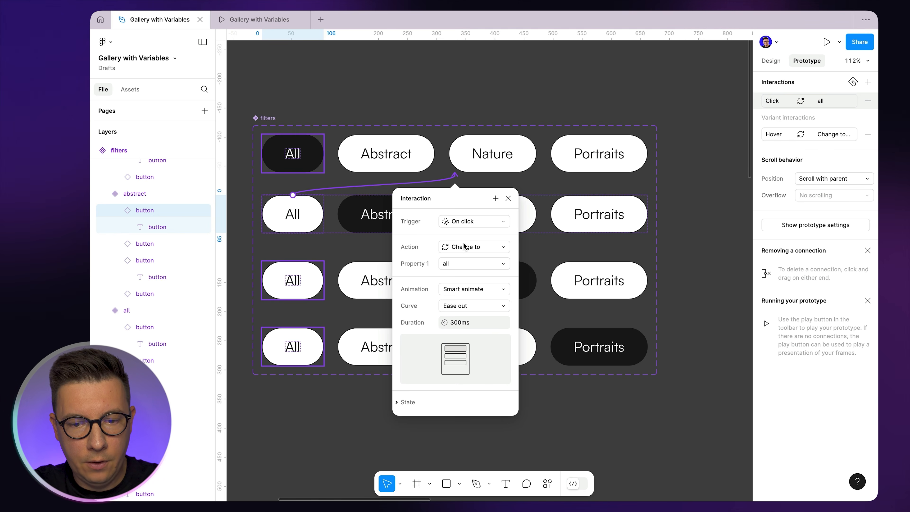
pyautogui.click(334, 84)
# - Test switching back and forth between the All and Abstract filters in the presented prototype, and return to the design file
pyautogui.click(273, 21)
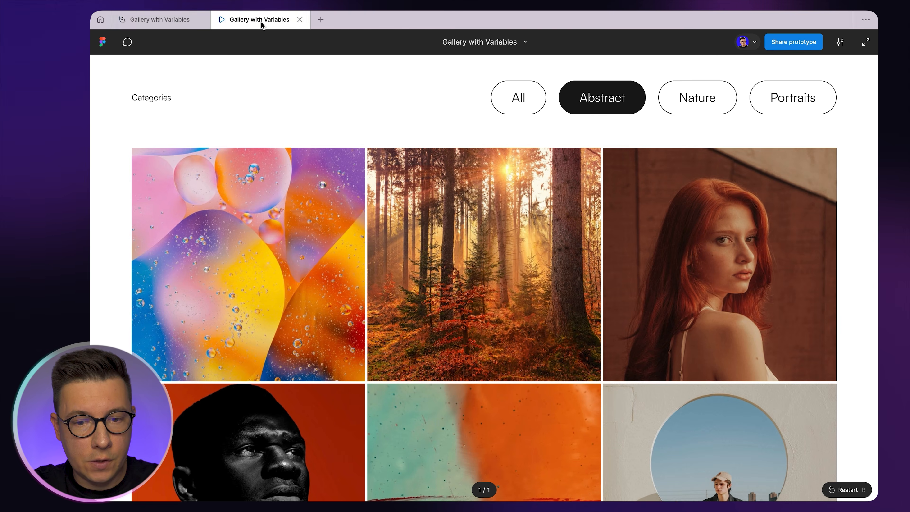
pyautogui.click(532, 110)
pyautogui.click(622, 107)
pyautogui.click(525, 103)
pyautogui.click(590, 99)
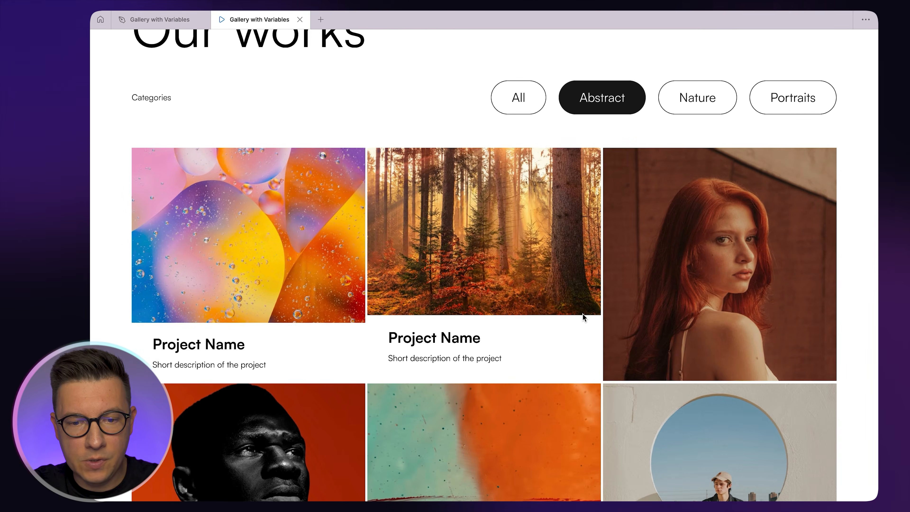
pyautogui.click(163, 21)
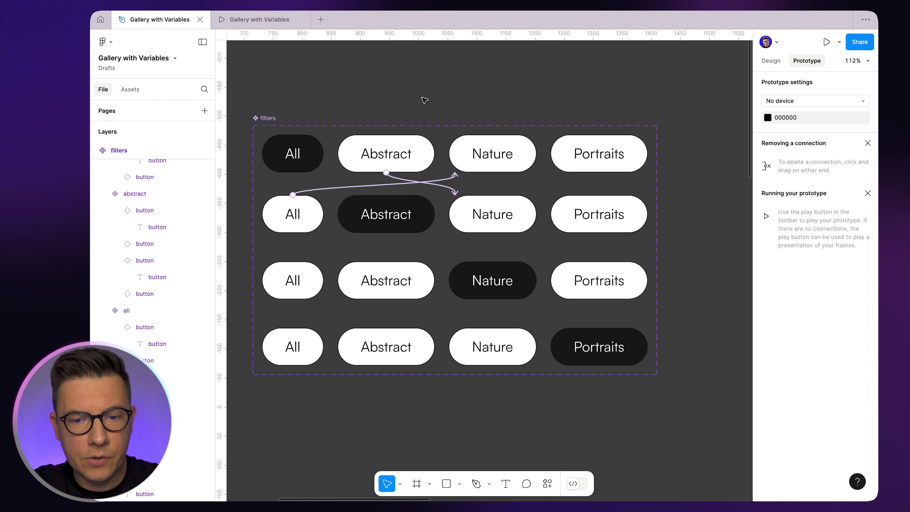
# - Add a Set variable action to the Abstract button's click interaction in the all variant, setting the Abstract variable to True
pyautogui.click(404, 183)
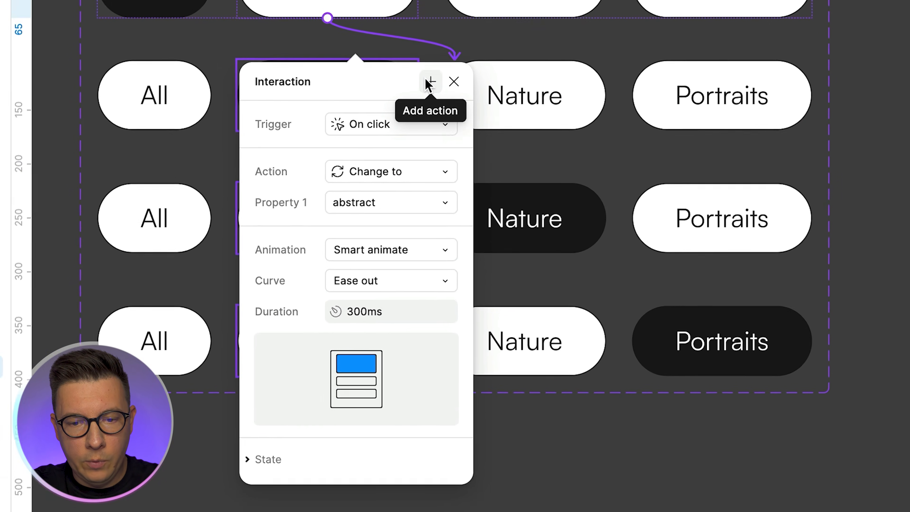
pyautogui.click(438, 163)
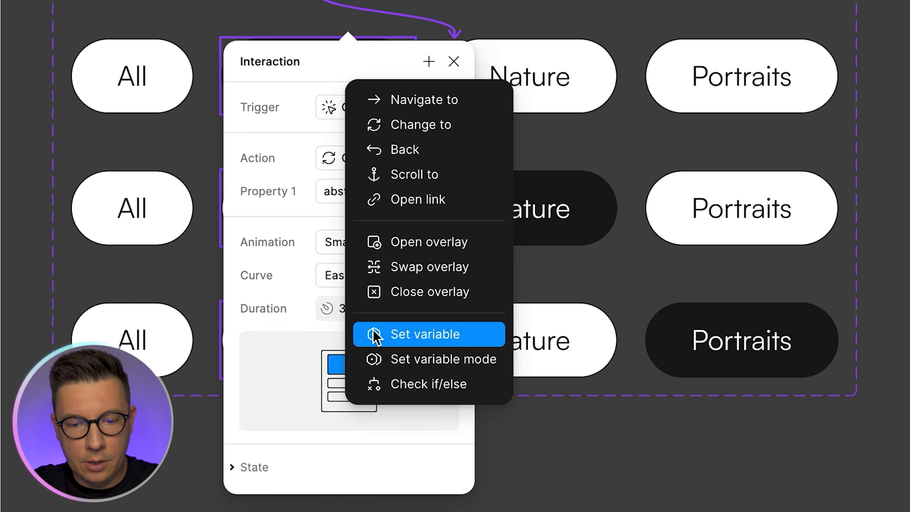
pyautogui.click(417, 335)
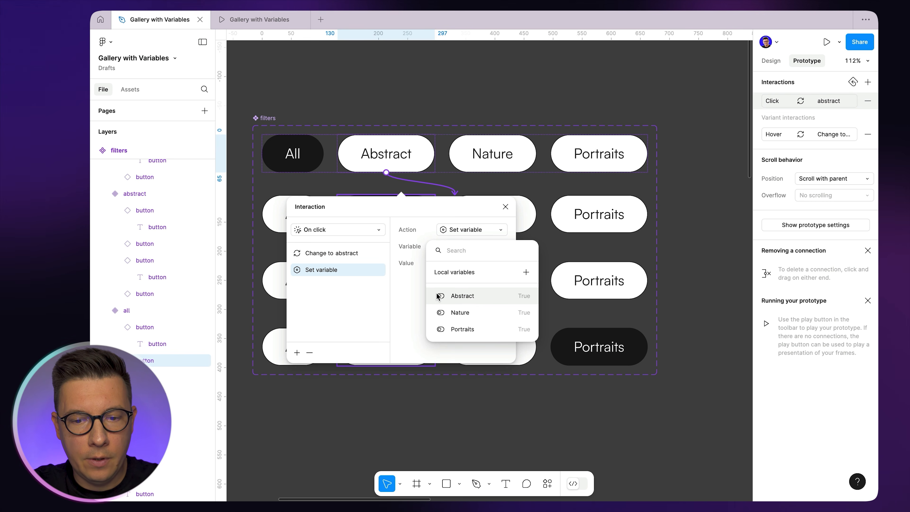
pyautogui.click(461, 297)
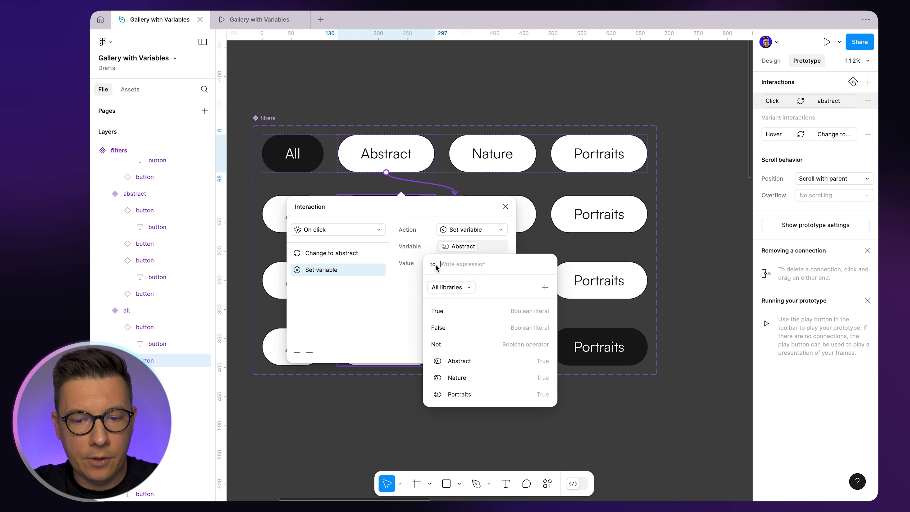
pyautogui.click(450, 311)
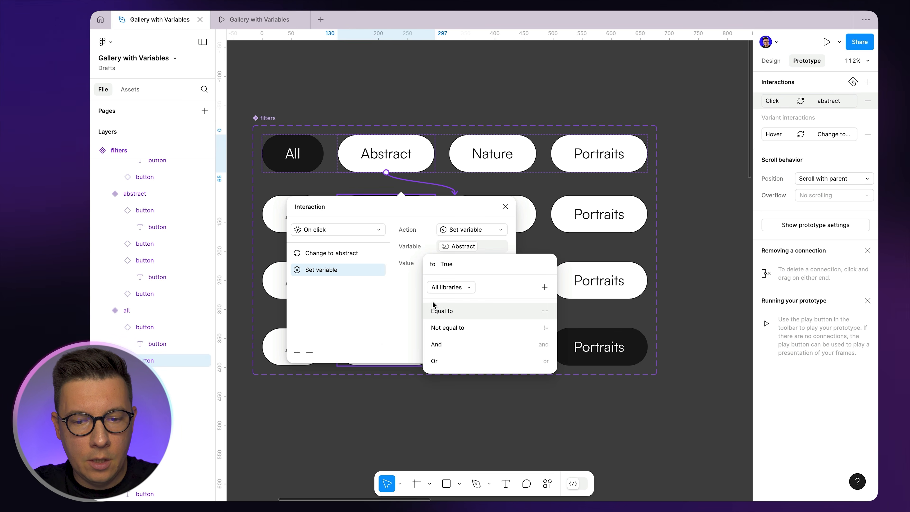
pyautogui.click(397, 301)
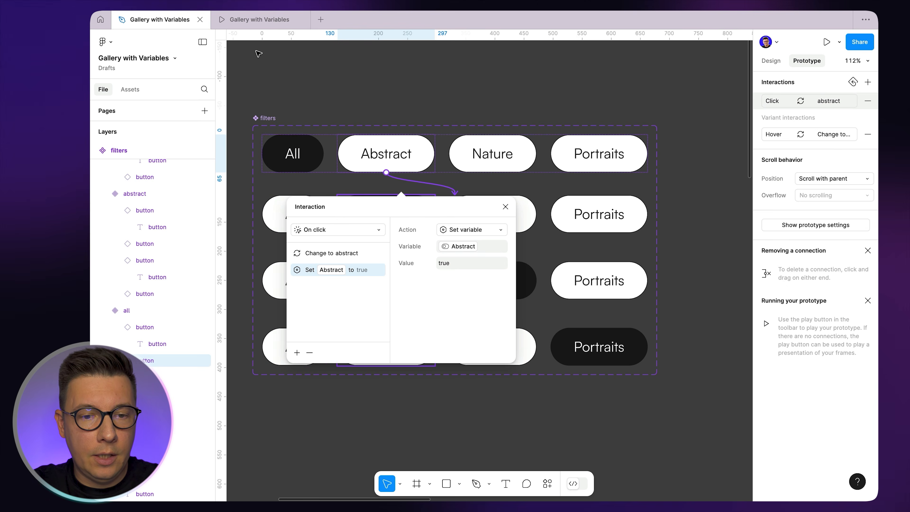
# - Examine the whole gallery page with the Abstract filter active in the presented prototype, and return to the design file
pyautogui.click(252, 21)
pyautogui.click(457, 99)
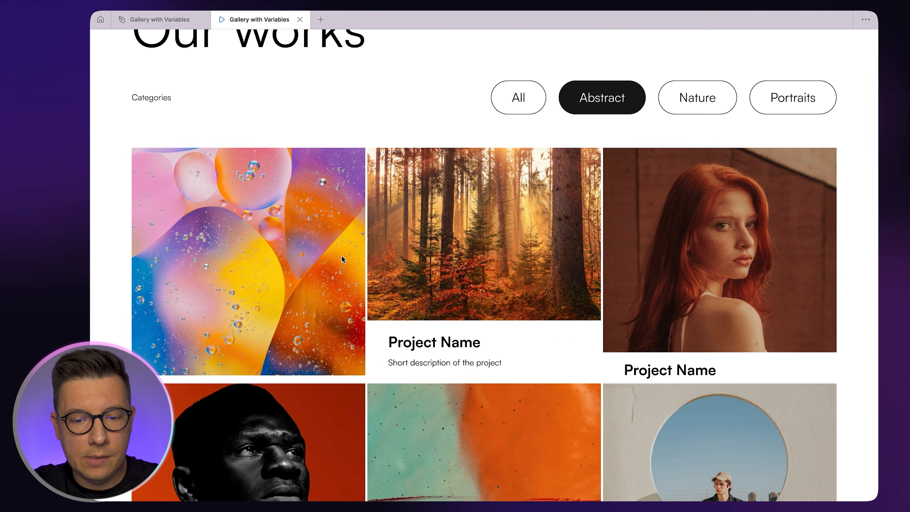
pyautogui.scroll(-1, 552, 130)
pyautogui.scroll(-5, 553, 131)
pyautogui.scroll(6, 552, 132)
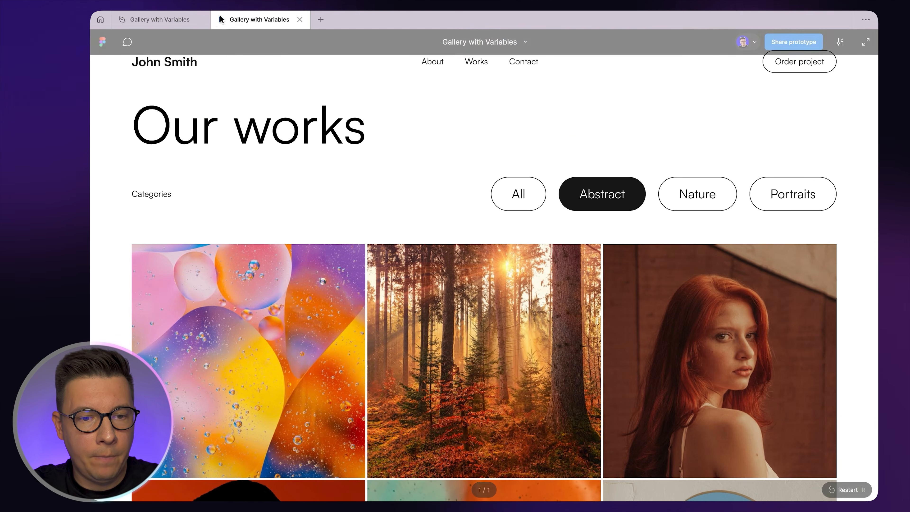
pyautogui.click(173, 19)
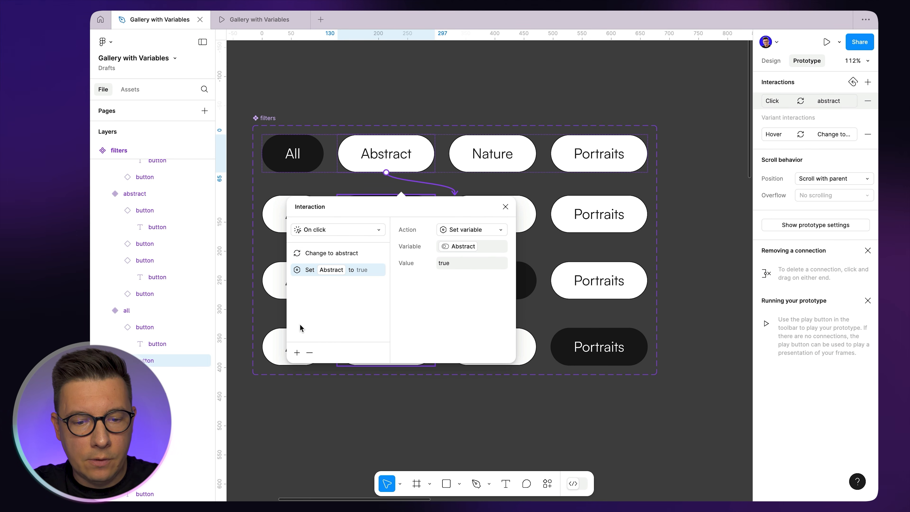
# - Add a Set variable action to the Abstract button's click interaction in the all variant, setting Nature to False
pyautogui.click(297, 354)
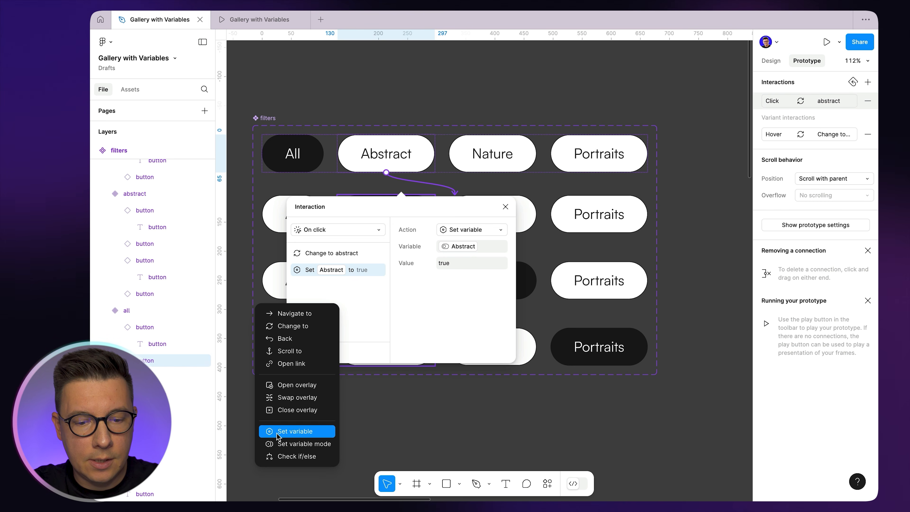
pyautogui.click(289, 432)
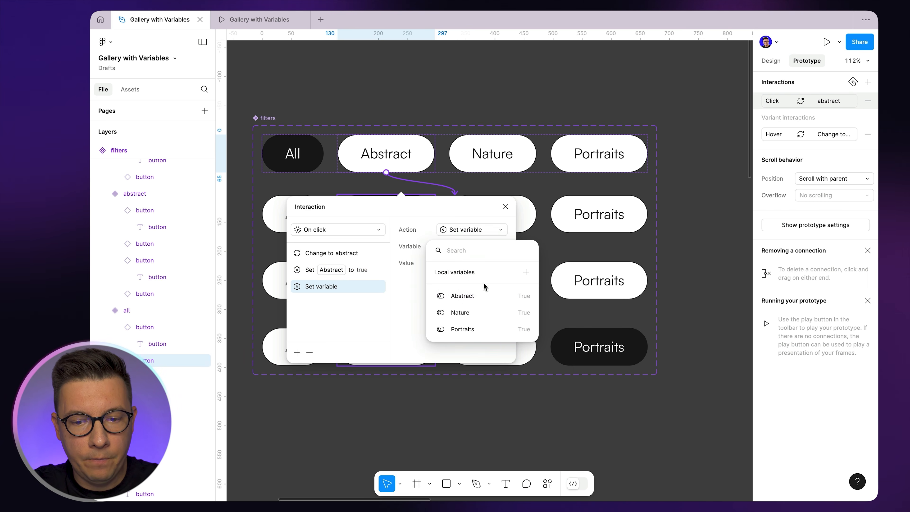
pyautogui.click(461, 312)
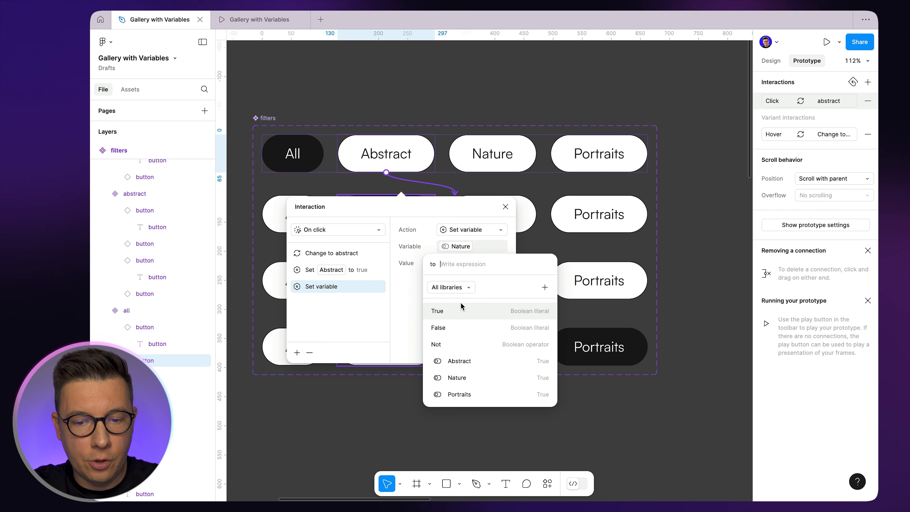
pyautogui.click(444, 328)
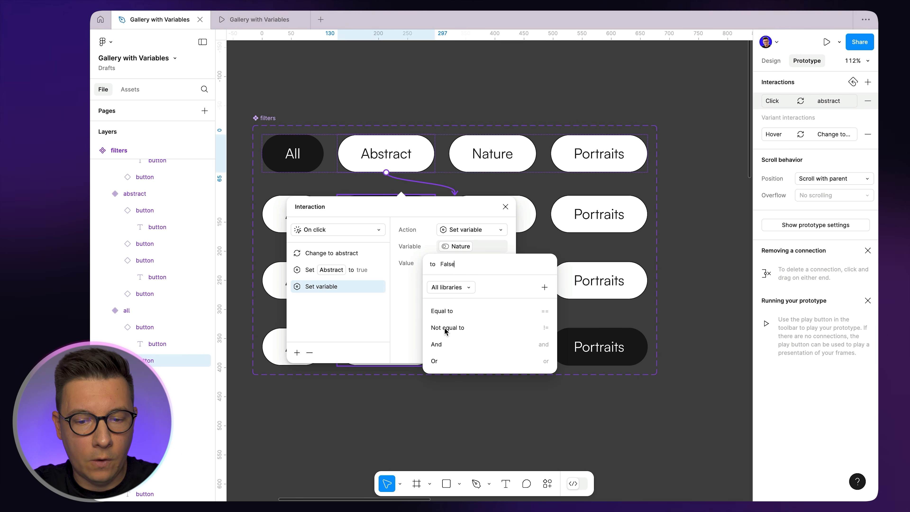
pyautogui.click(400, 312)
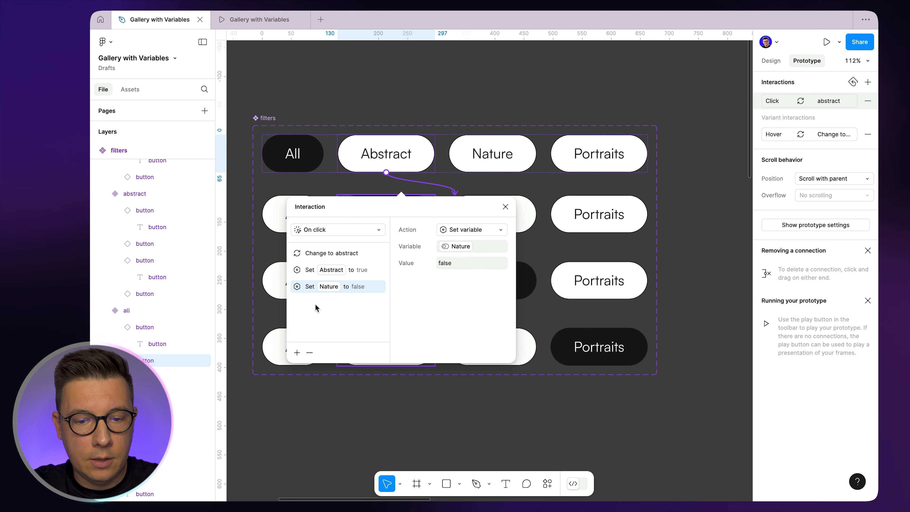
# - Add a Set variable action setting Portraits to False to the all variant's Abstract button click interaction, and close the interaction
pyautogui.click(297, 353)
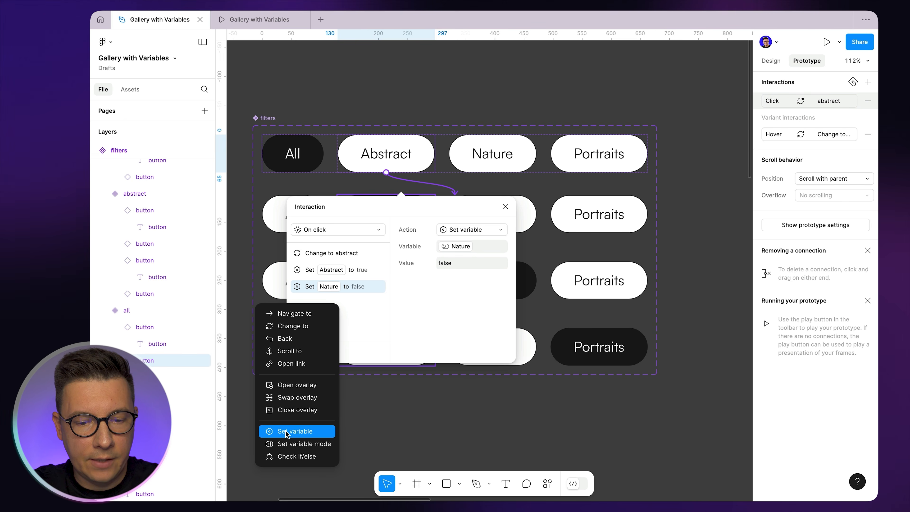
pyautogui.hotkey('ctrl', 'Up')
pyautogui.hotkey('ctrl', 'Up')
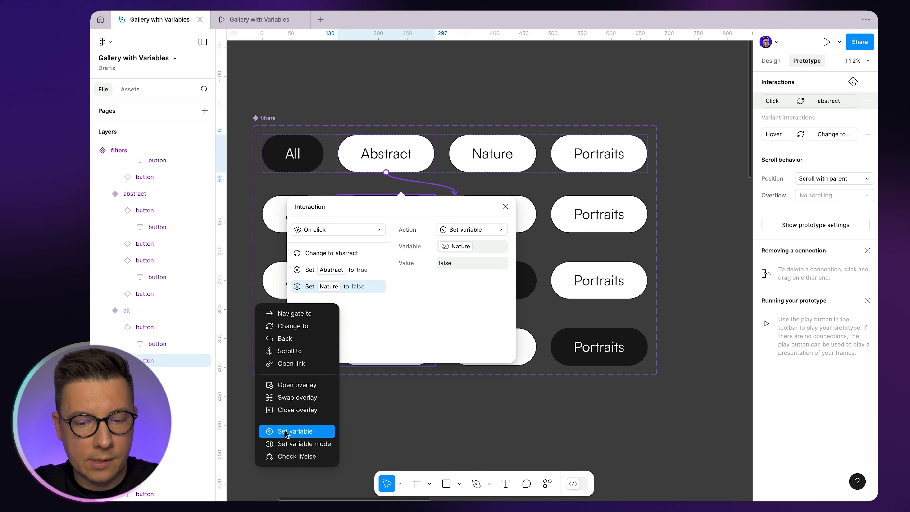
pyautogui.click(285, 431)
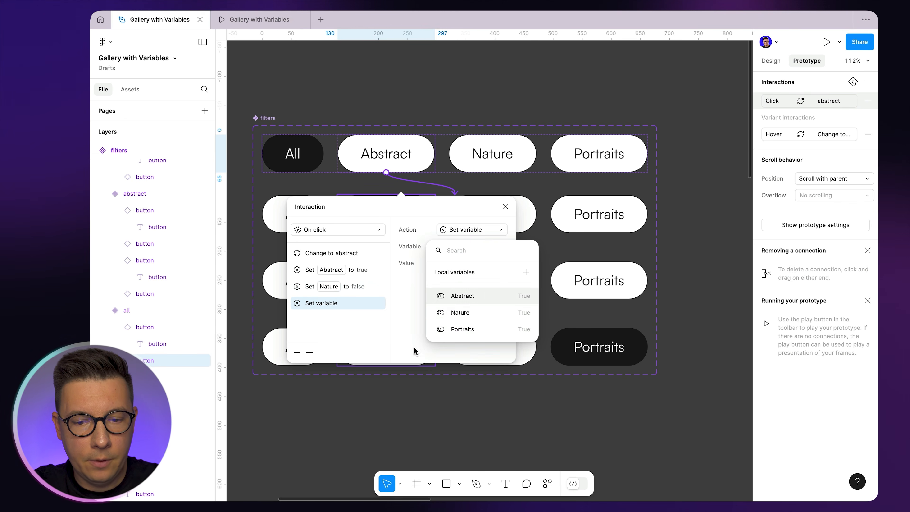
pyautogui.click(464, 329)
pyautogui.click(445, 328)
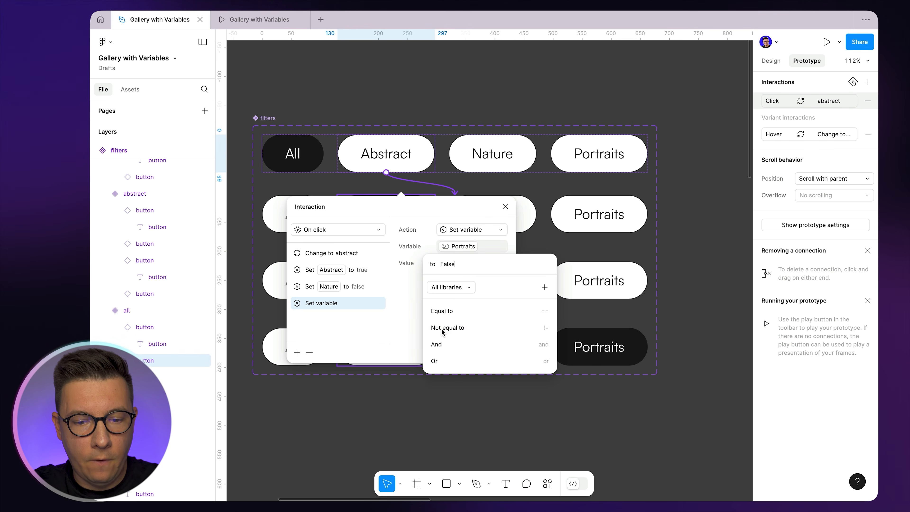
pyautogui.click(356, 328)
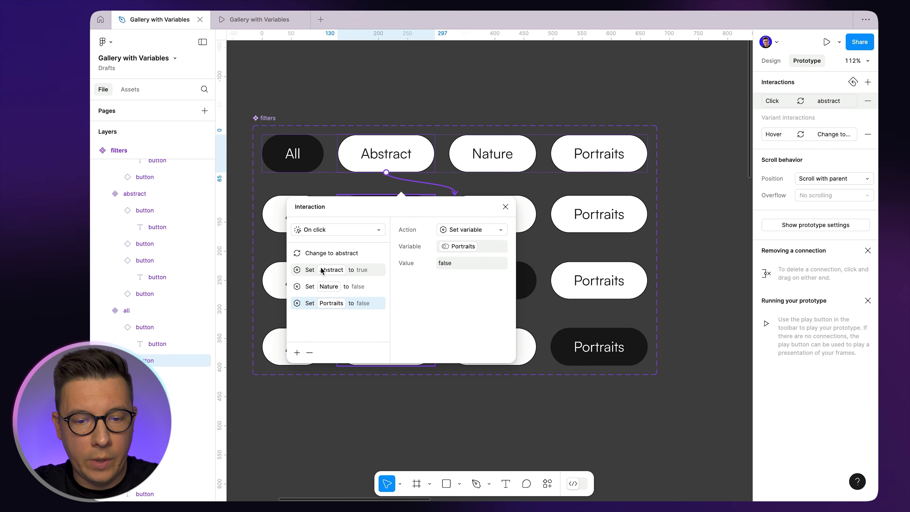
pyautogui.click(500, 92)
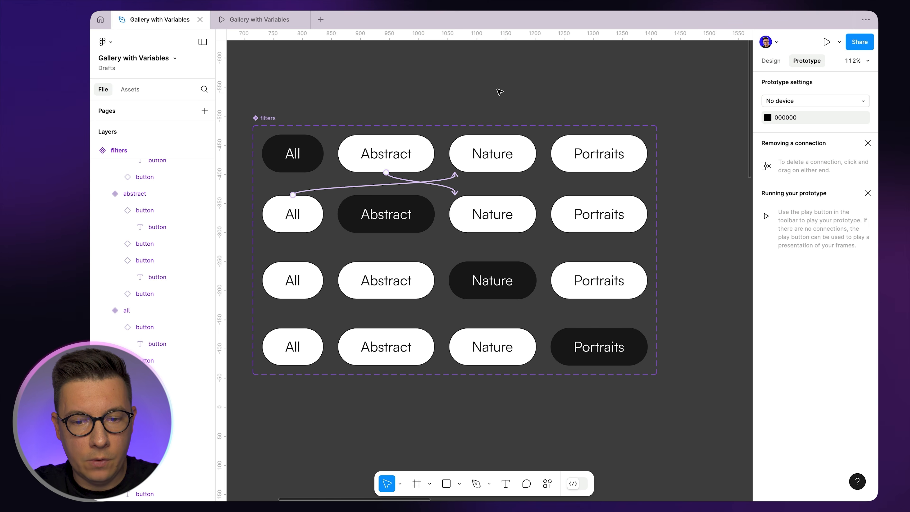
# - Connect the abstract variant's Nature button to the nature variant on click, and add a Set variable action setting Abstract to False
pyautogui.doubleClick(493, 218)
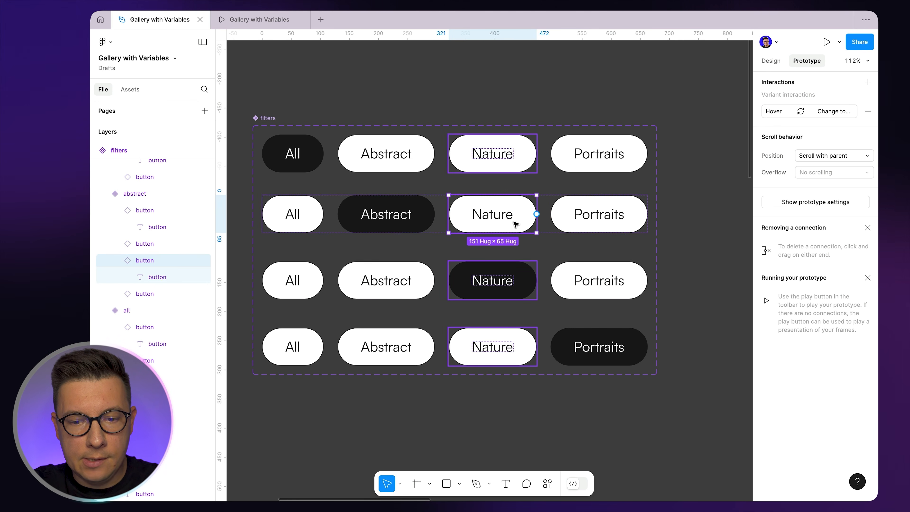
pyautogui.moveTo(537, 214); pyautogui.dragTo(491, 270)
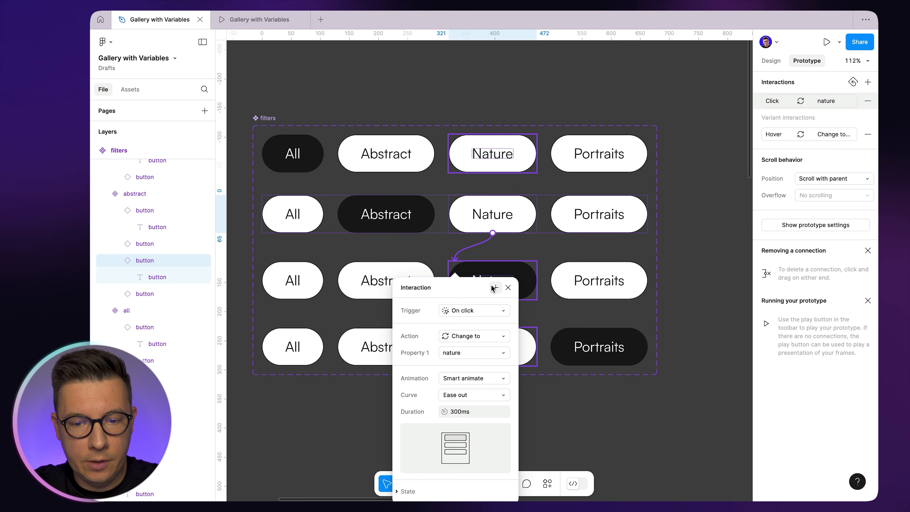
pyautogui.click(502, 336)
pyautogui.click(484, 424)
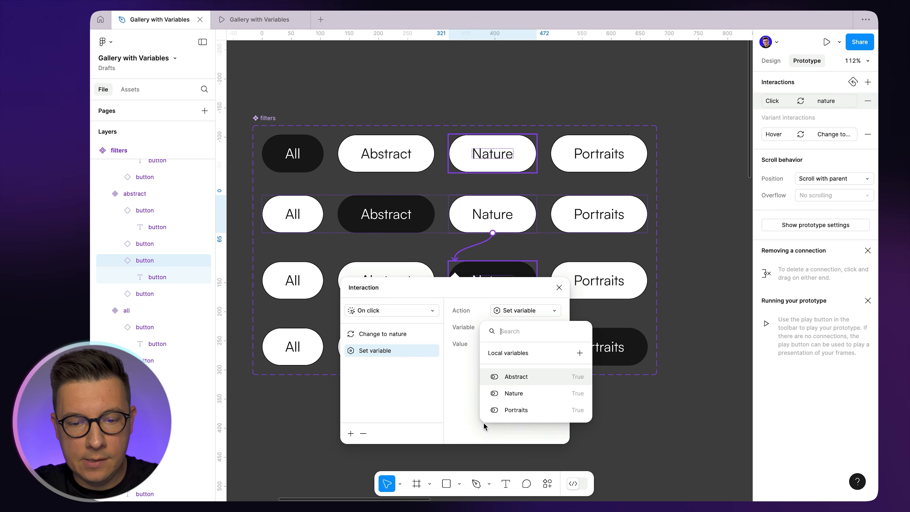
pyautogui.click(517, 378)
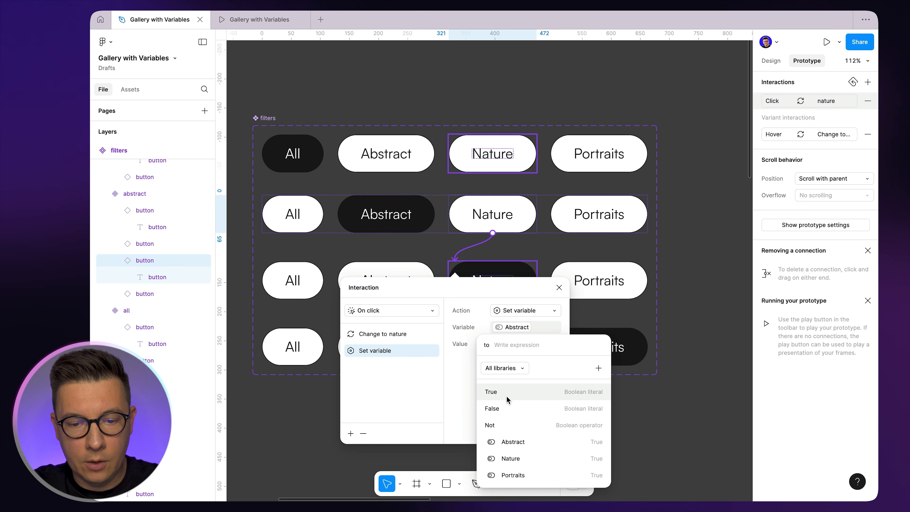
pyautogui.click(507, 409)
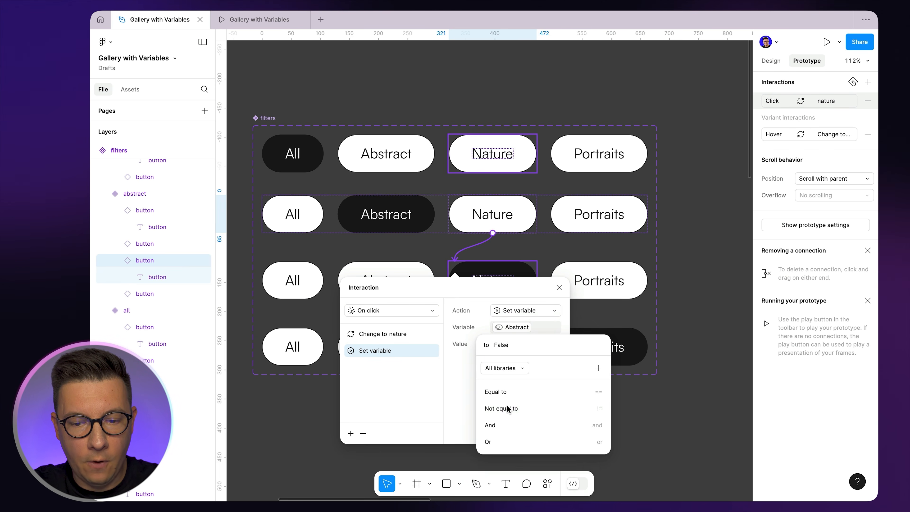
pyautogui.click(395, 391)
# - Add a Set variable action setting Nature to True to the abstract variant's Nature button click interaction
pyautogui.click(351, 433)
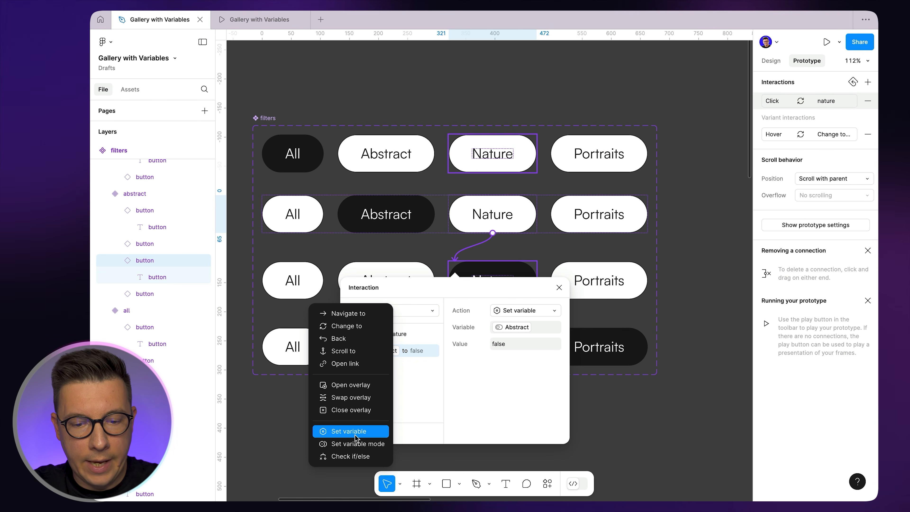
pyautogui.click(355, 434)
pyautogui.click(526, 392)
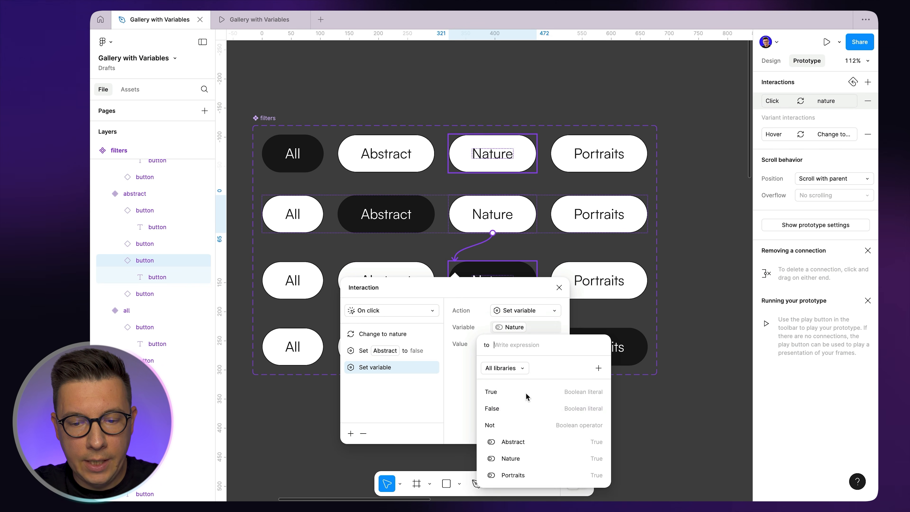
pyautogui.click(508, 395)
pyautogui.click(384, 418)
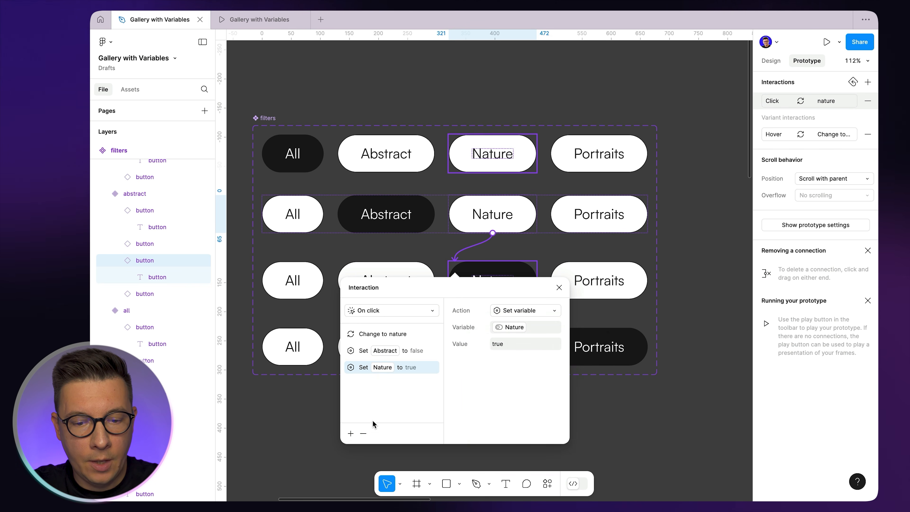
# - Add a Set variable action setting Portraits to False to the abstract variant's Nature button click interaction, and close the interaction
pyautogui.click(351, 433)
pyautogui.click(354, 435)
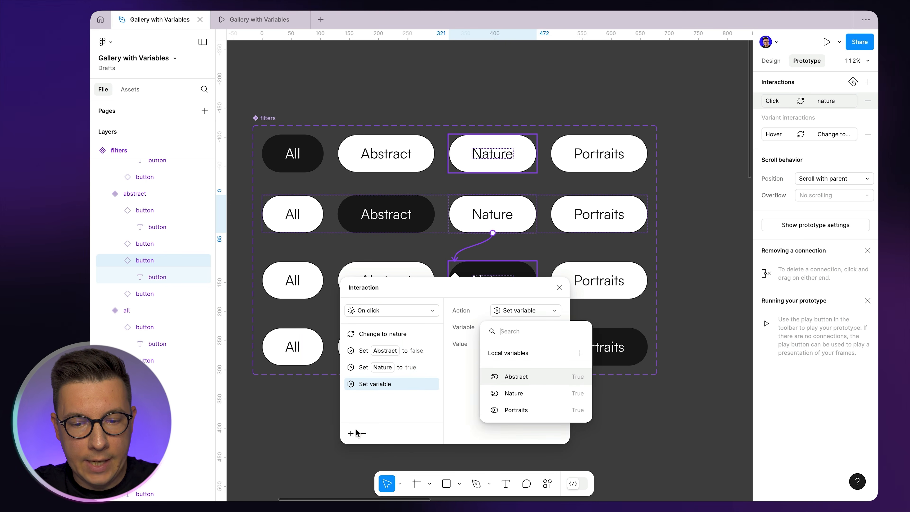
pyautogui.click(516, 410)
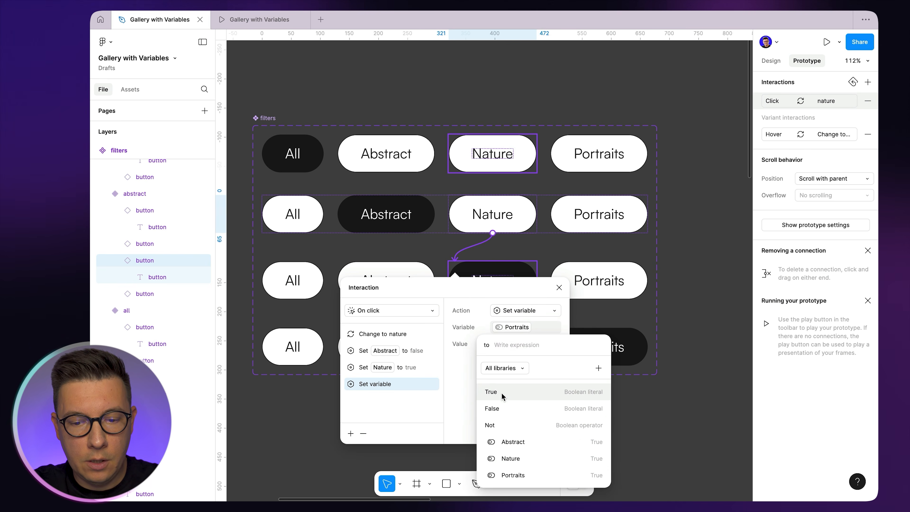
pyautogui.click(497, 410)
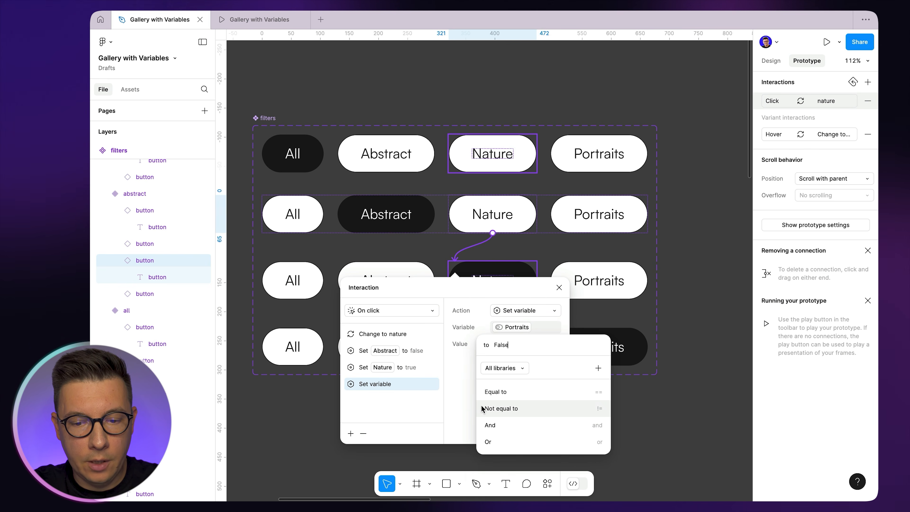
pyautogui.click(395, 253)
# - Connect the nature variant's All button to the all variant with an On click, Change to interaction
pyautogui.click(381, 263)
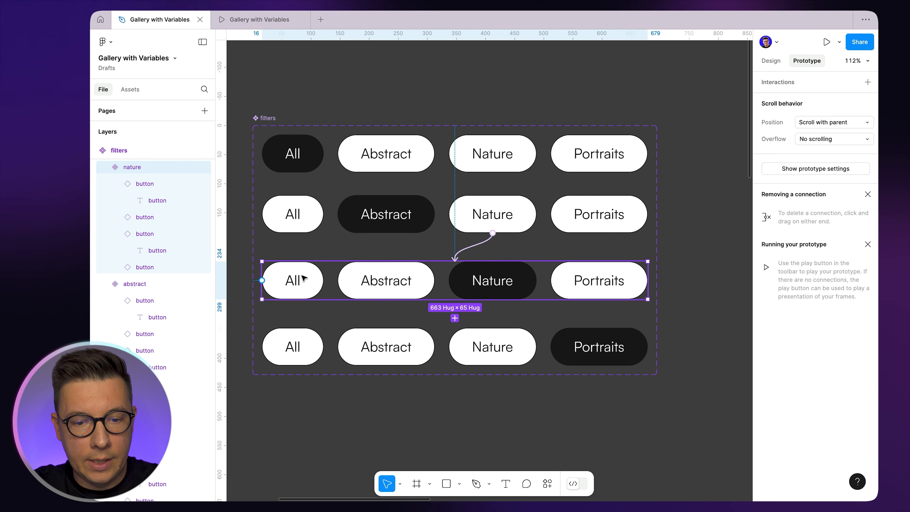
pyautogui.click(308, 281)
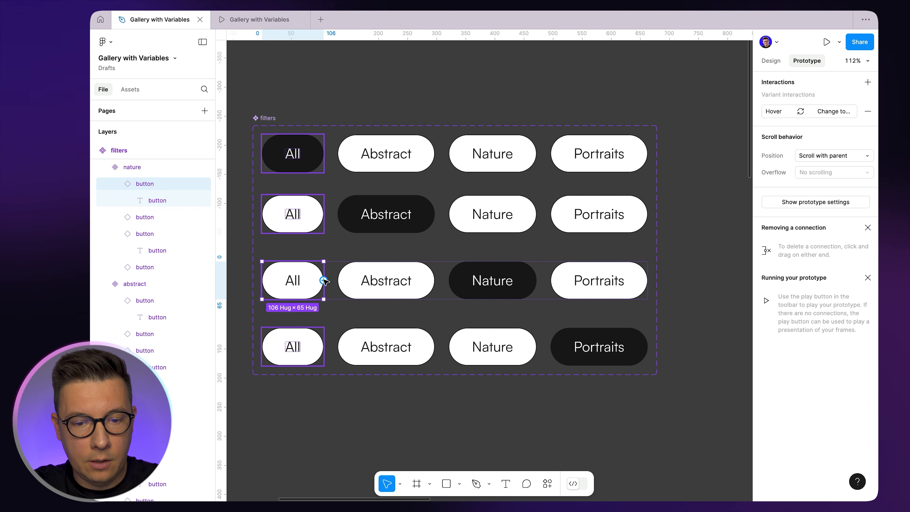
pyautogui.moveTo(323, 280); pyautogui.dragTo(328, 170)
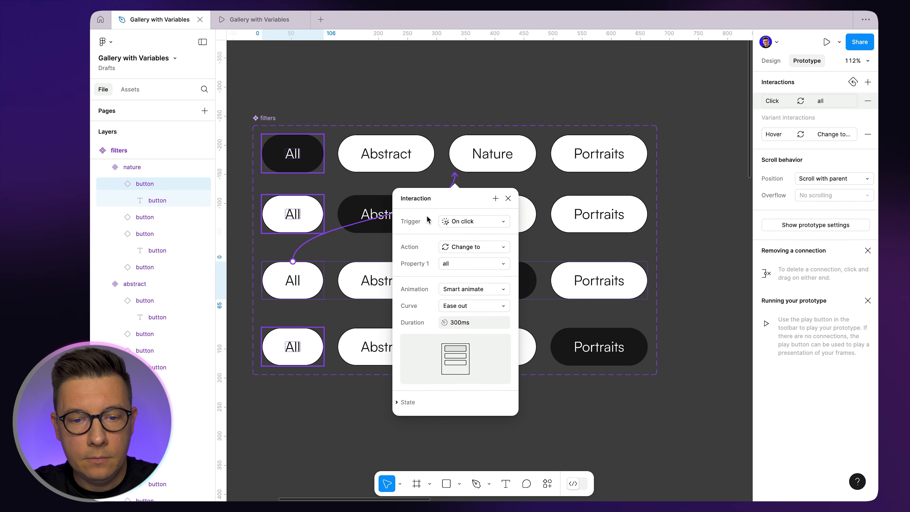
# - Add a Set variable action to the All button's click interaction in the abstract variant, setting Abstract to True
pyautogui.click(317, 217)
pyautogui.click(343, 187)
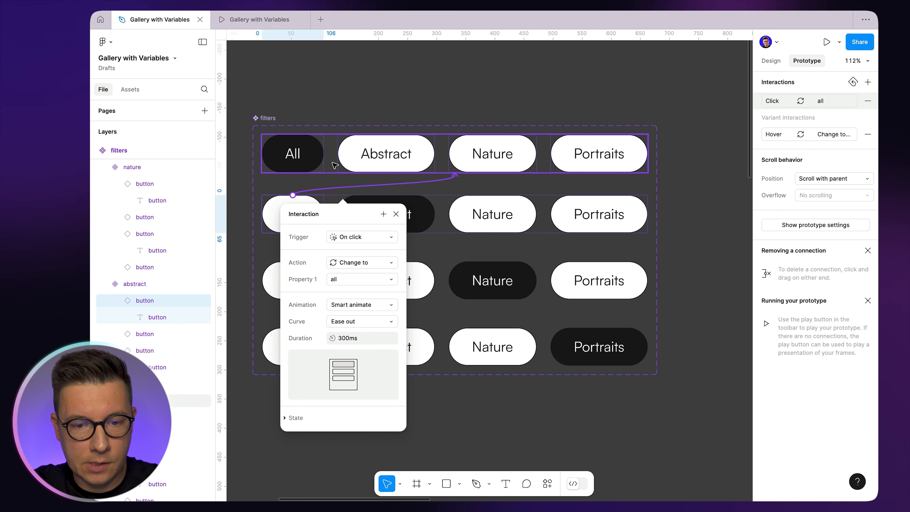
pyautogui.click(383, 214)
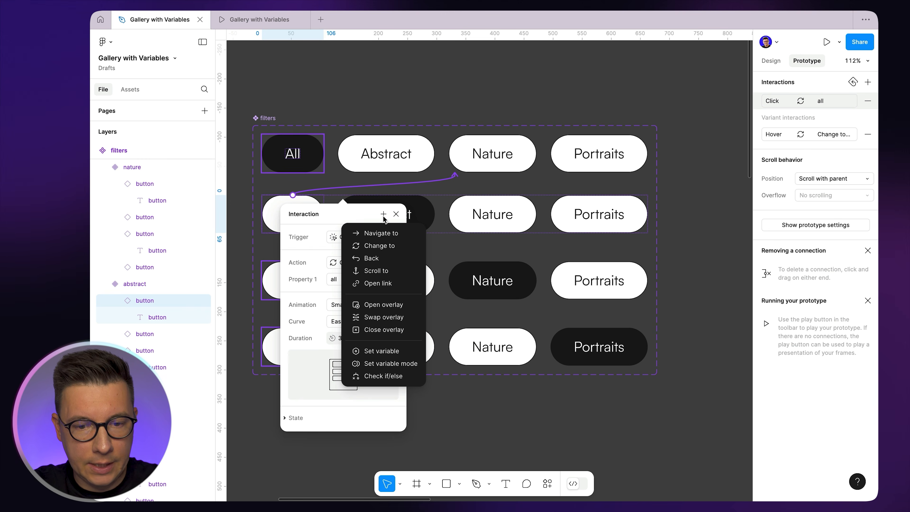
pyautogui.click(374, 352)
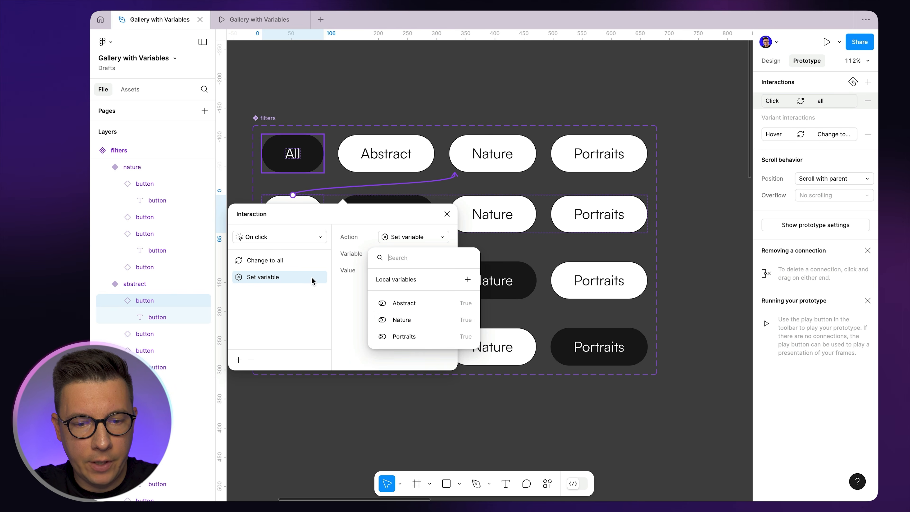
pyautogui.click(404, 304)
pyautogui.click(390, 321)
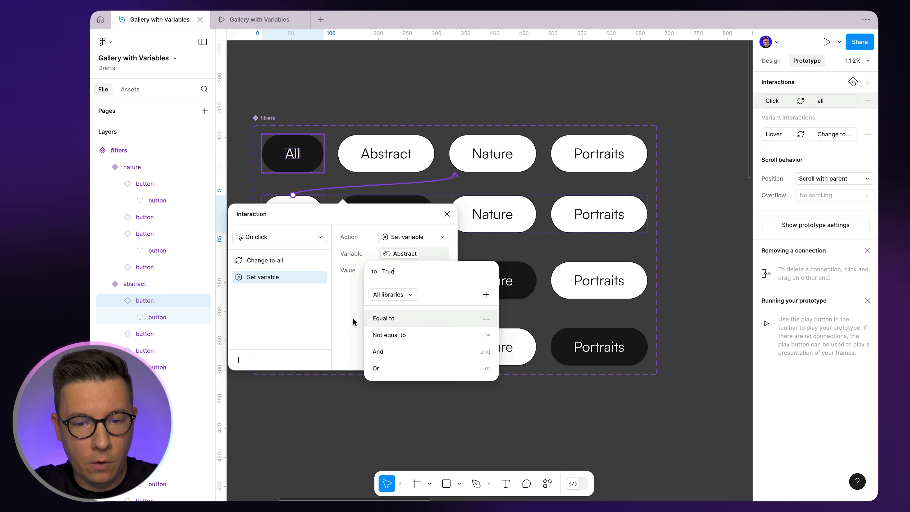
pyautogui.click(313, 332)
# - Add a second Set variable action to the abstract variant's All button click interaction, setting Nature to True
pyautogui.click(239, 360)
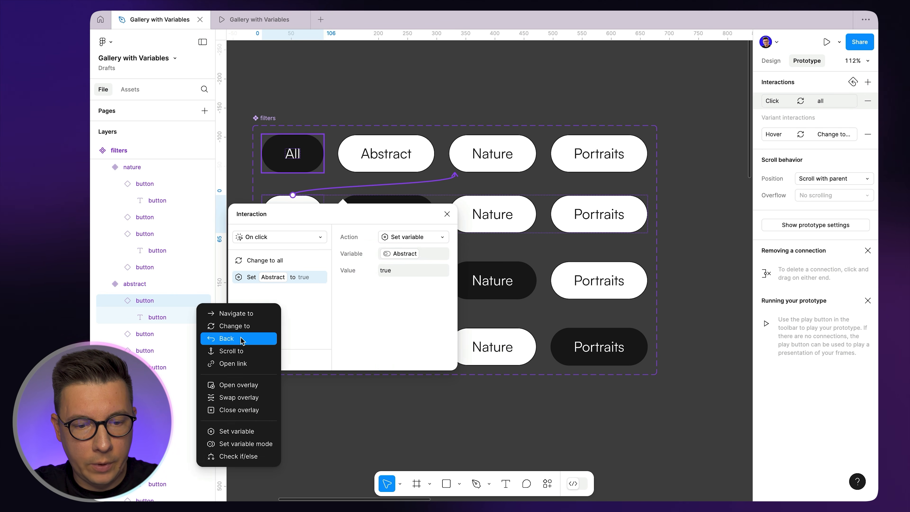
pyautogui.click(238, 431)
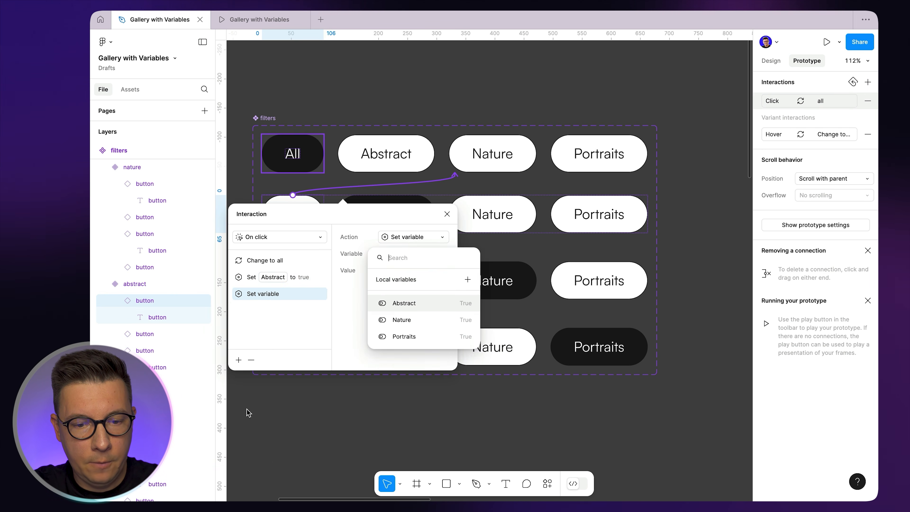
pyautogui.click(409, 305)
pyautogui.click(392, 319)
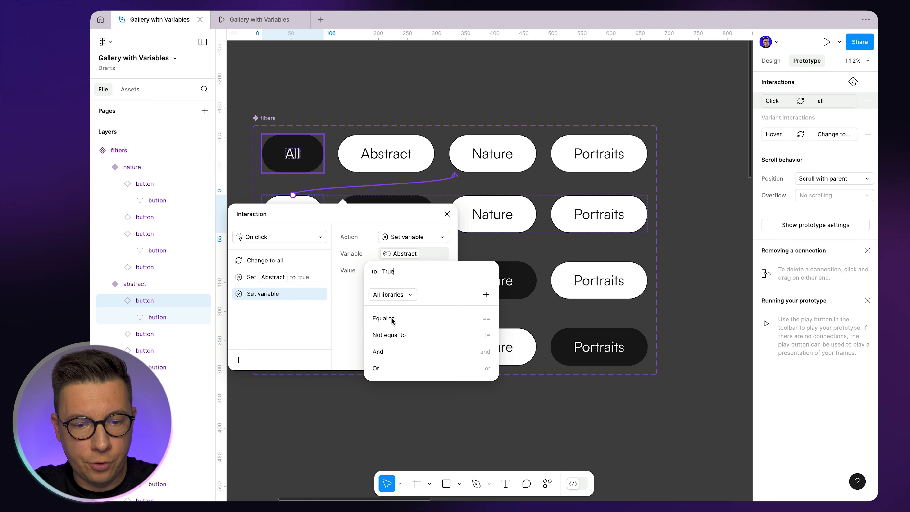
pyautogui.click(360, 327)
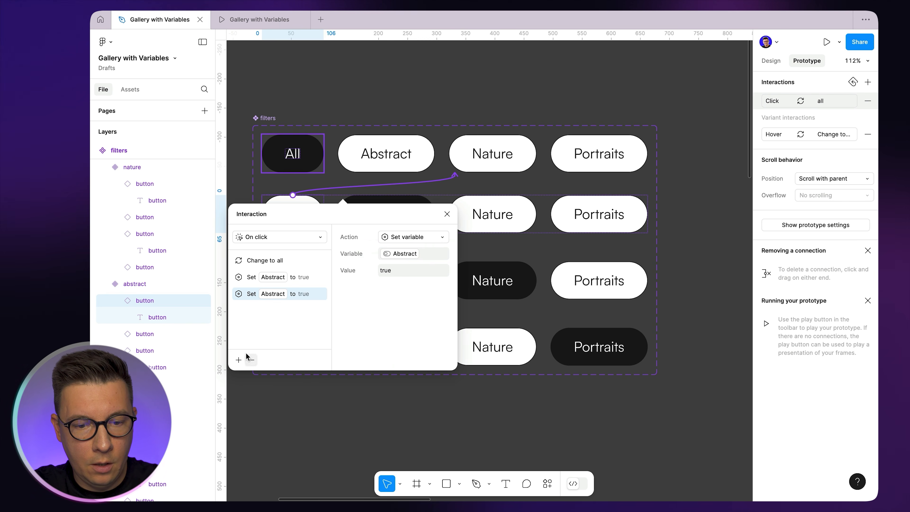
pyautogui.click(407, 258)
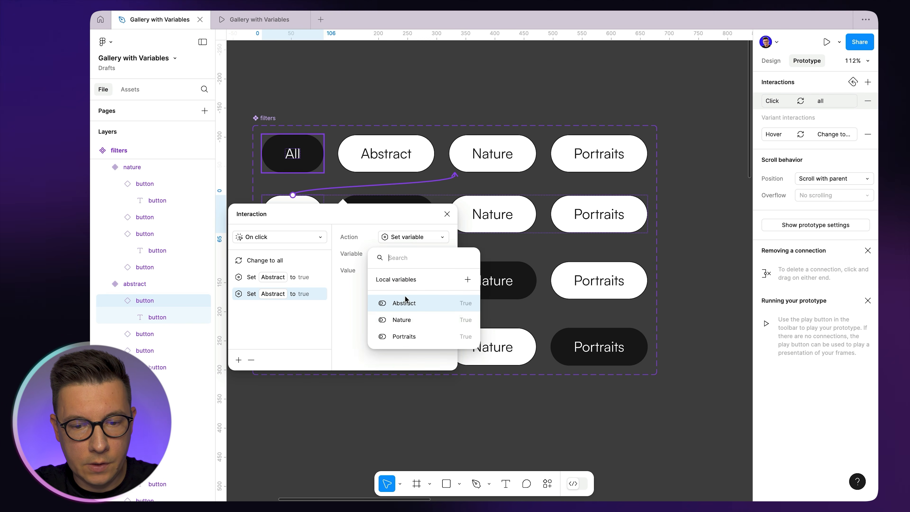
pyautogui.click(405, 319)
pyautogui.click(360, 335)
# - Add a Set variable action setting Portraits to True to the abstract variant's All click interaction, and open the nature variant's All button connection
pyautogui.click(239, 361)
pyautogui.click(239, 432)
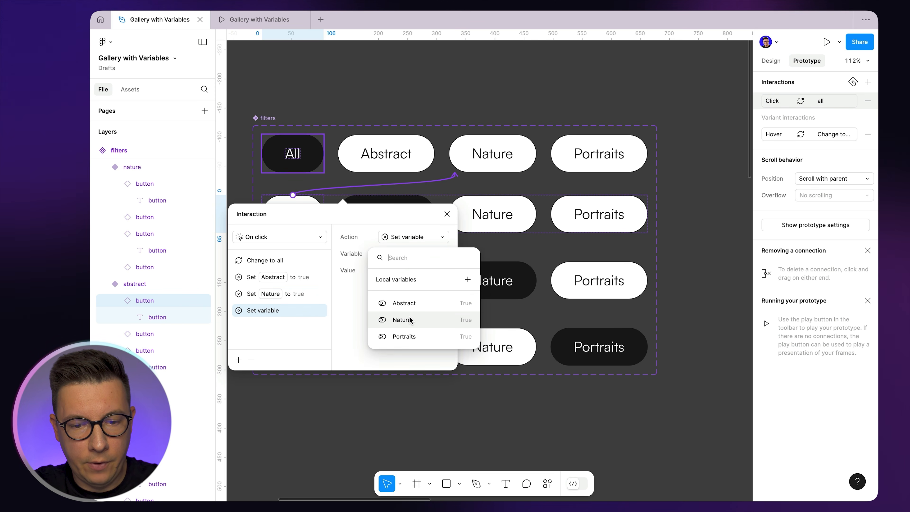
pyautogui.click(403, 336)
pyautogui.click(386, 319)
pyautogui.click(297, 339)
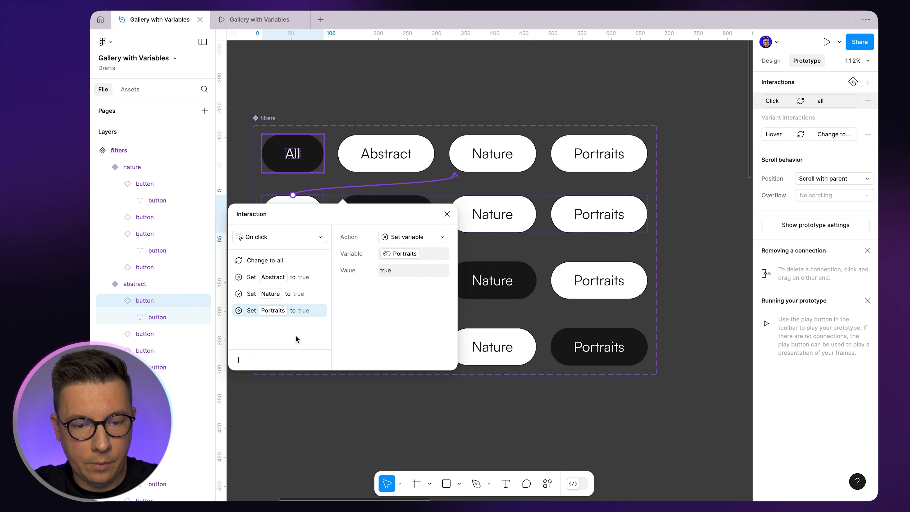
pyautogui.press('Escape')
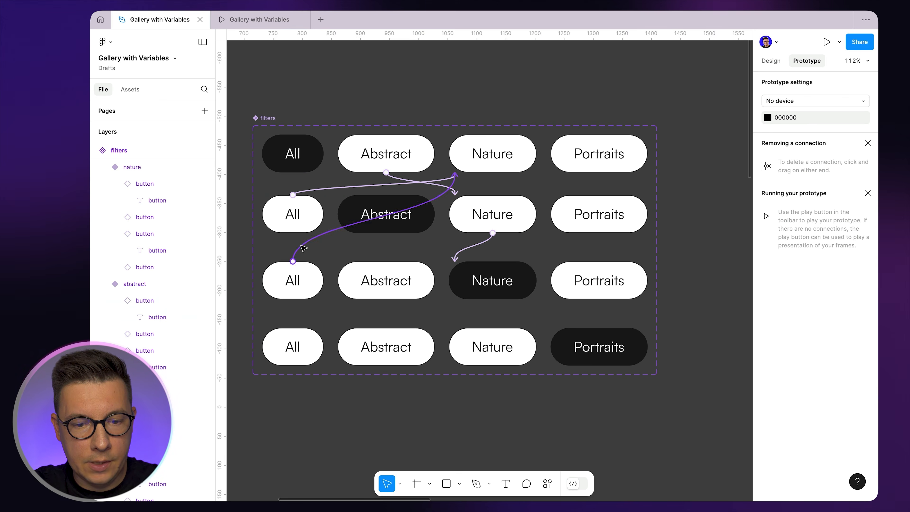
pyautogui.click(304, 248)
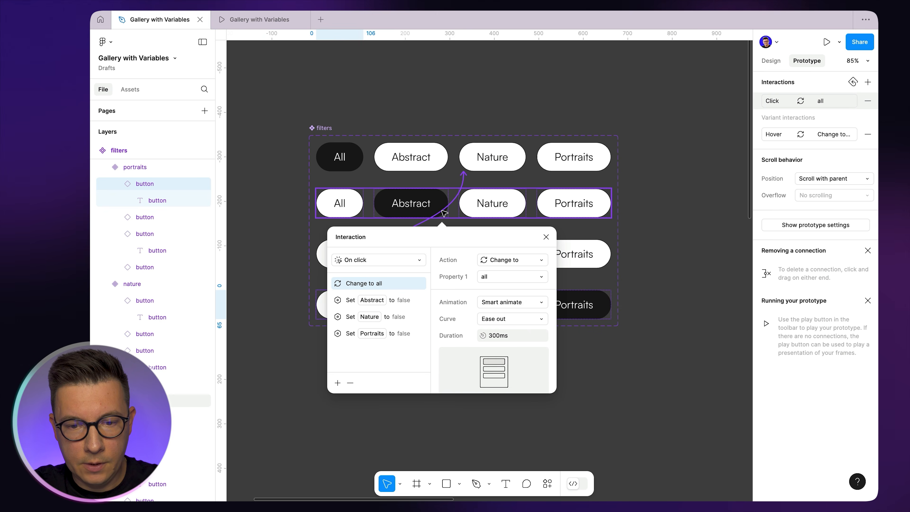
# - Connect the abstract variant's Portraits button to the portraits variant with an On click, Change to interaction
pyautogui.click(515, 207)
pyautogui.doubleClick(576, 207)
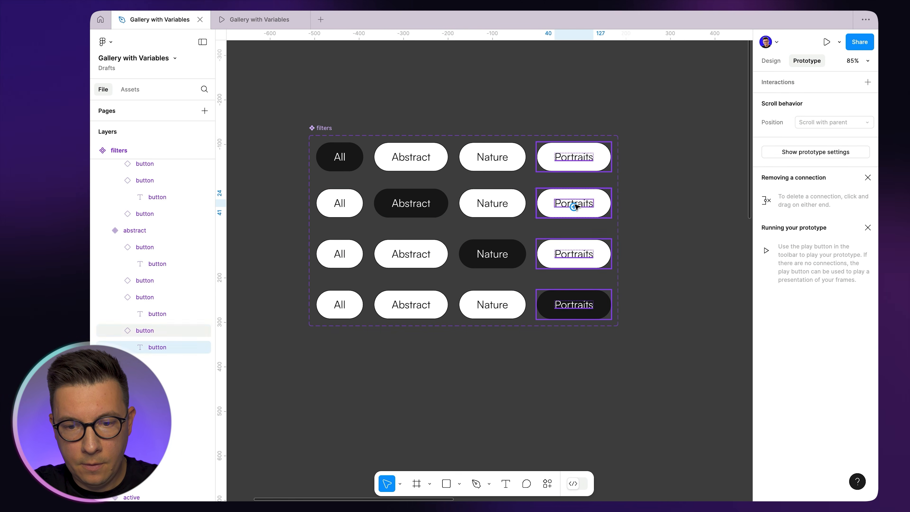
pyautogui.click(607, 210)
pyautogui.doubleClick(609, 212)
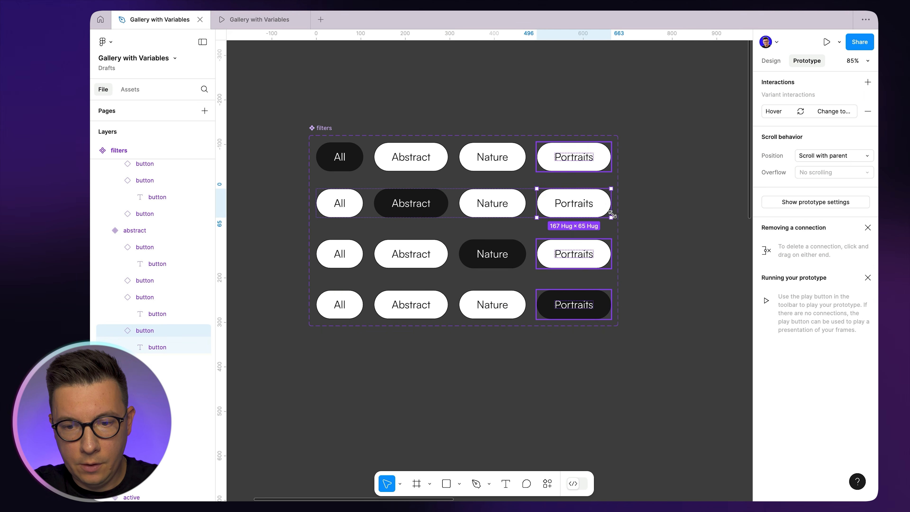
pyautogui.moveTo(522, 295); pyautogui.dragTo(522, 297)
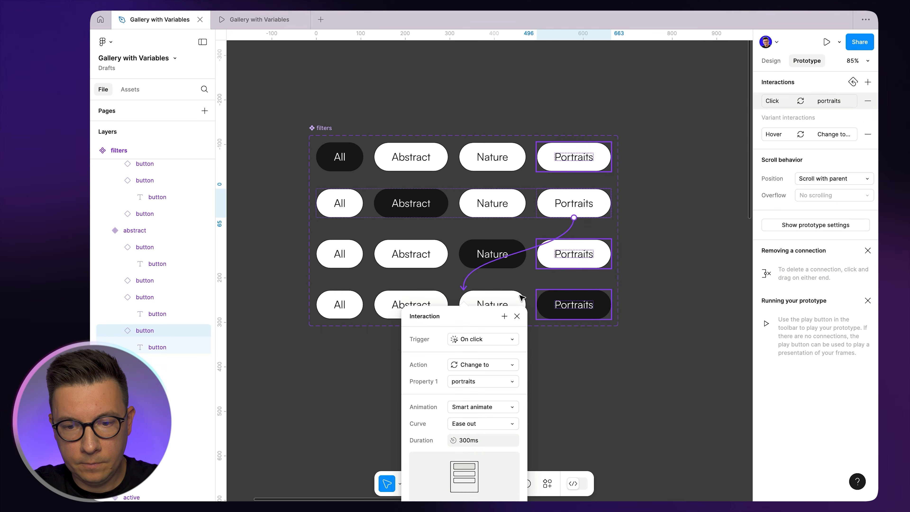
# - Add a Set variable action setting Abstract to False to the abstract variant's Portraits button click interaction
pyautogui.click(503, 318)
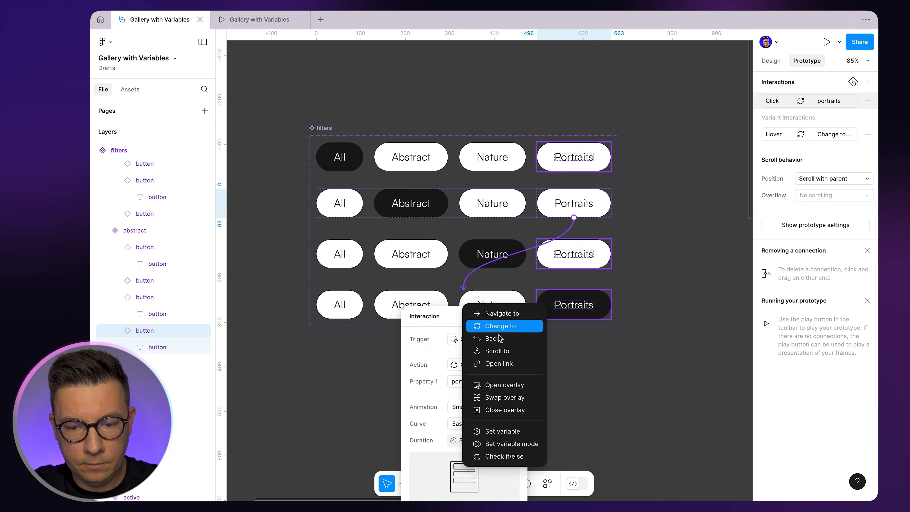
pyautogui.click(503, 431)
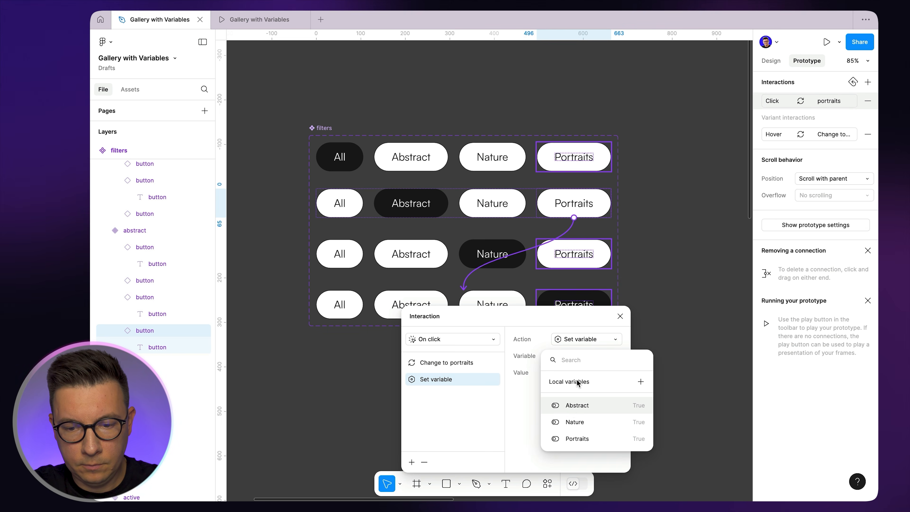
pyautogui.click(572, 409)
pyautogui.click(561, 433)
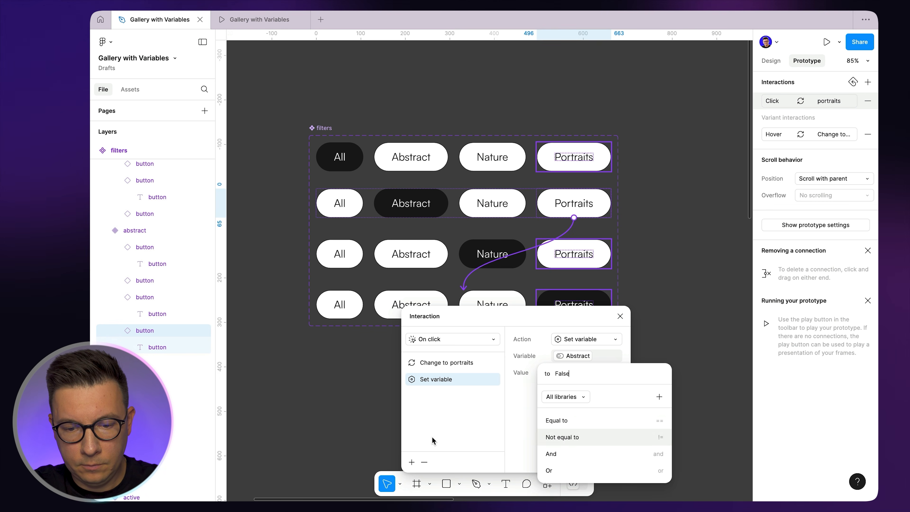
pyautogui.click(411, 463)
# - Add a second Set variable action to the abstract variant's Portraits button click interaction, setting Nature to False
pyautogui.click(411, 463)
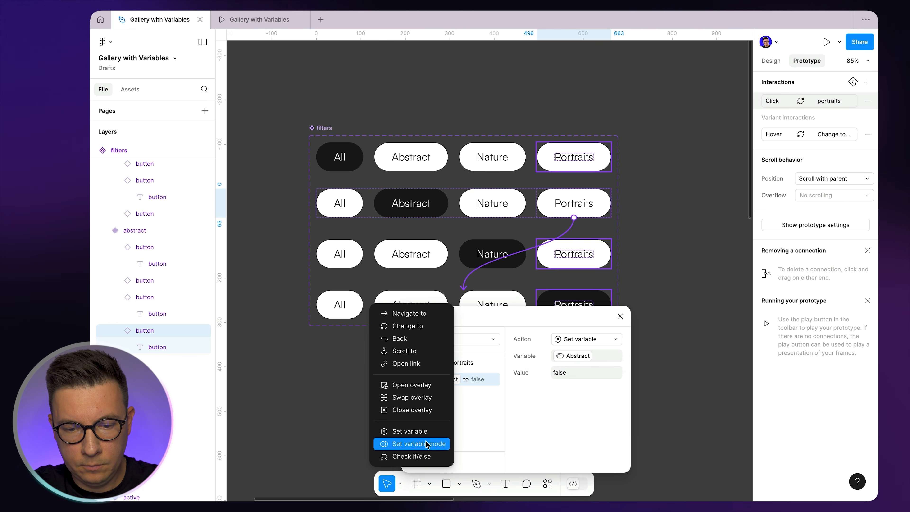
pyautogui.click(423, 432)
pyautogui.click(595, 421)
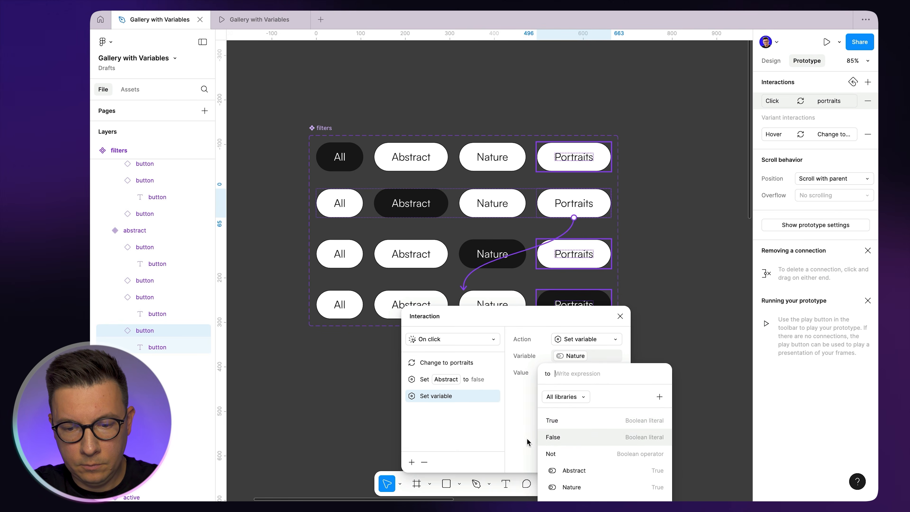
pyautogui.click(556, 438)
pyautogui.click(412, 463)
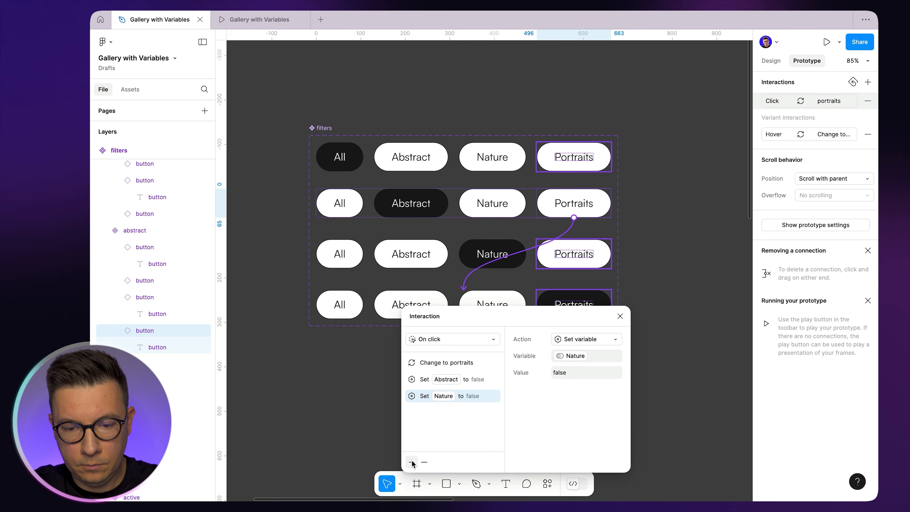
# - Add a third Set variable action setting Portraits to True to the abstract variant's Portraits button interaction, and close the interaction
pyautogui.click(411, 462)
pyautogui.click(437, 432)
pyautogui.click(579, 438)
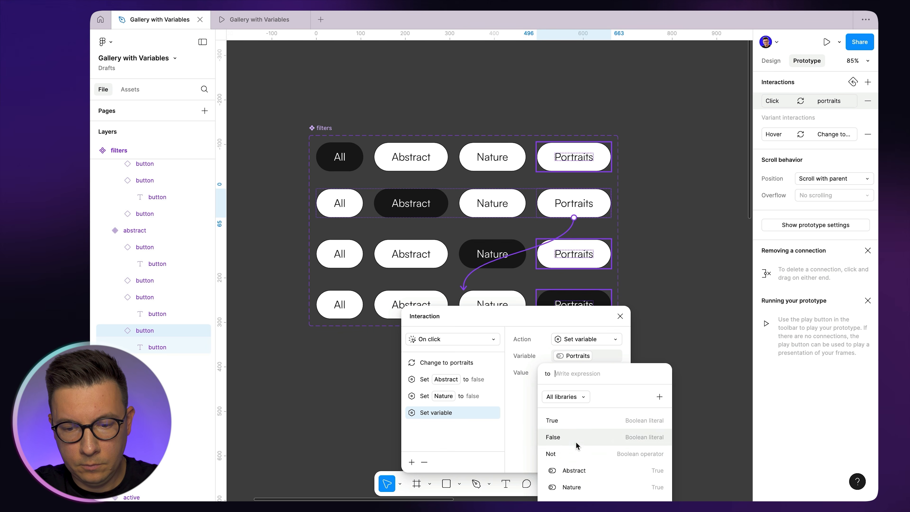
pyautogui.click(570, 422)
pyautogui.click(344, 414)
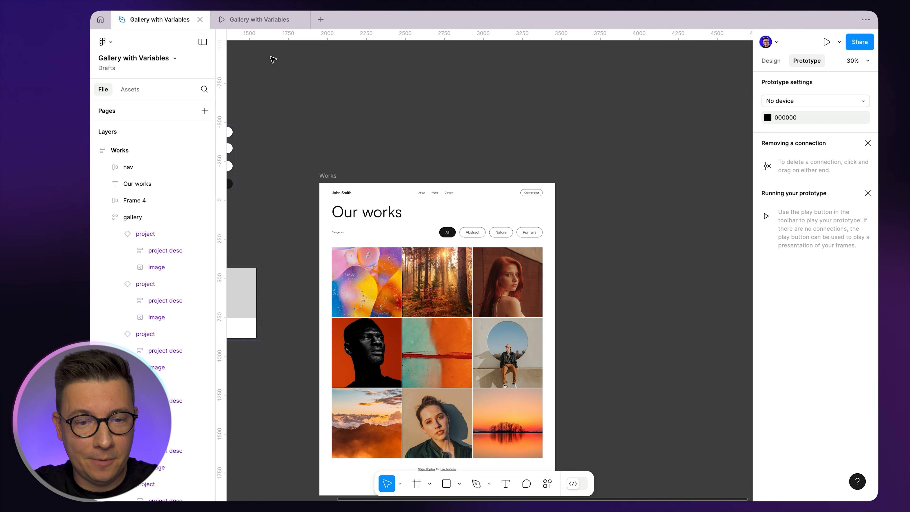
# - Switch to the prototype preview, restart it, and test the Abstract, Nature and All filter buttons on the gallery
pyautogui.click(252, 20)
pyautogui.press('r')
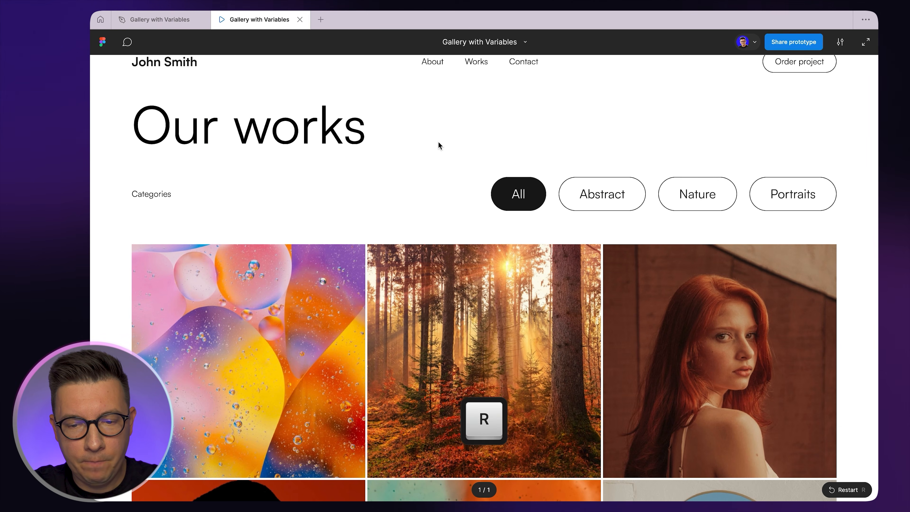
pyautogui.scroll(-2, 552, 145)
pyautogui.click(602, 157)
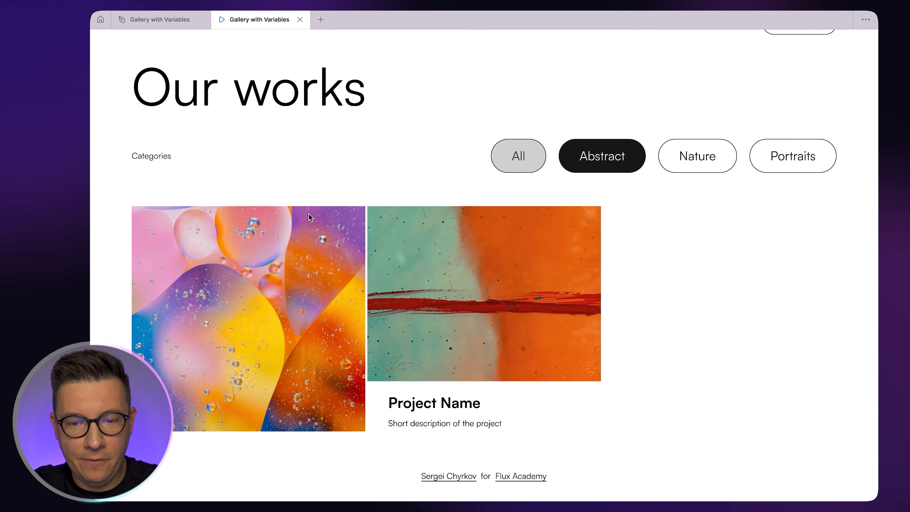
pyautogui.click(686, 163)
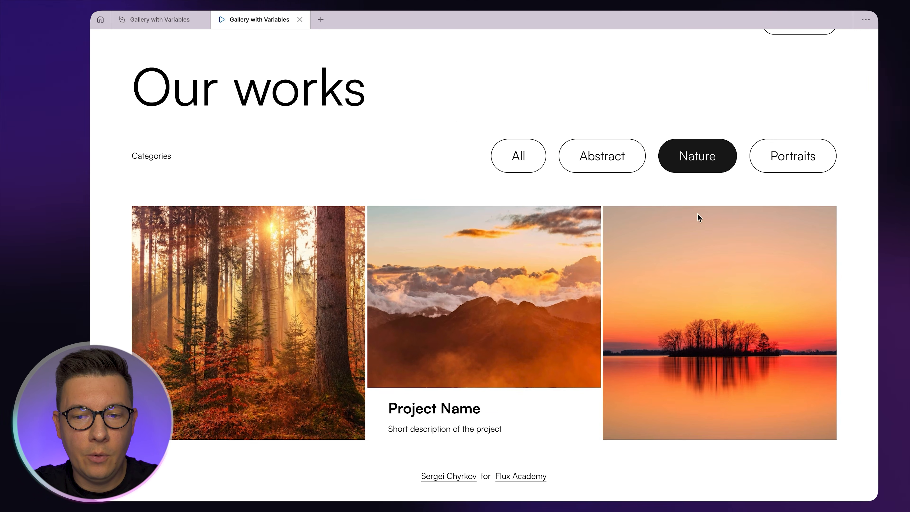
pyautogui.click(520, 158)
# - Test switching the prototype gallery between the Portraits and Nature filters
pyautogui.scroll(2, 463, 331)
pyautogui.click(806, 195)
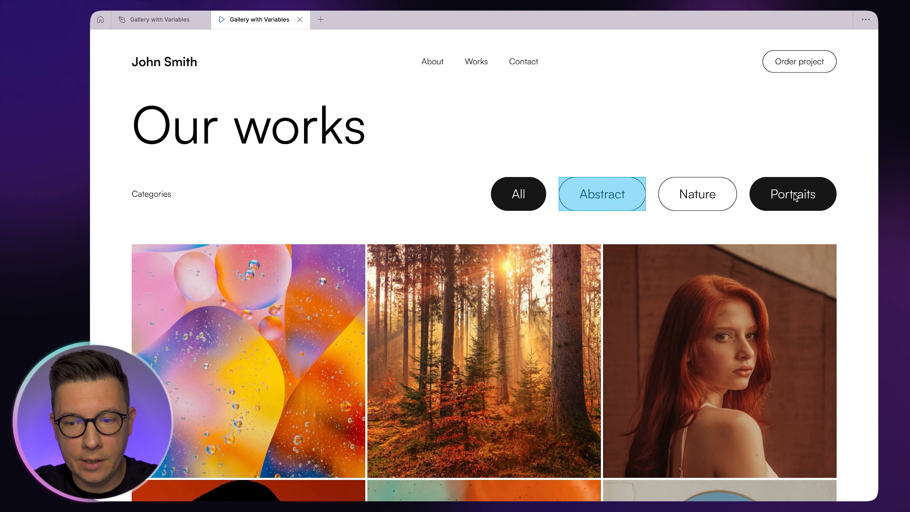
pyautogui.click(796, 197)
pyautogui.click(793, 193)
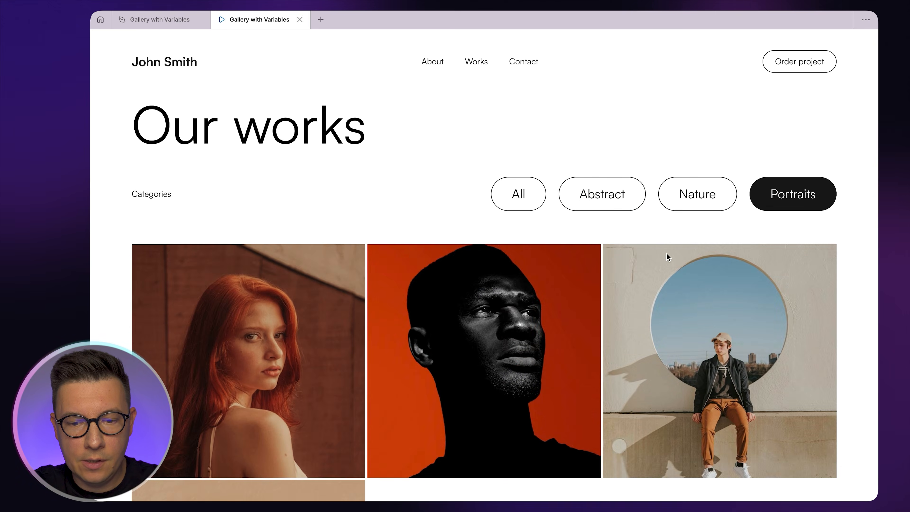
pyautogui.scroll(-3, 651, 359)
pyautogui.click(697, 72)
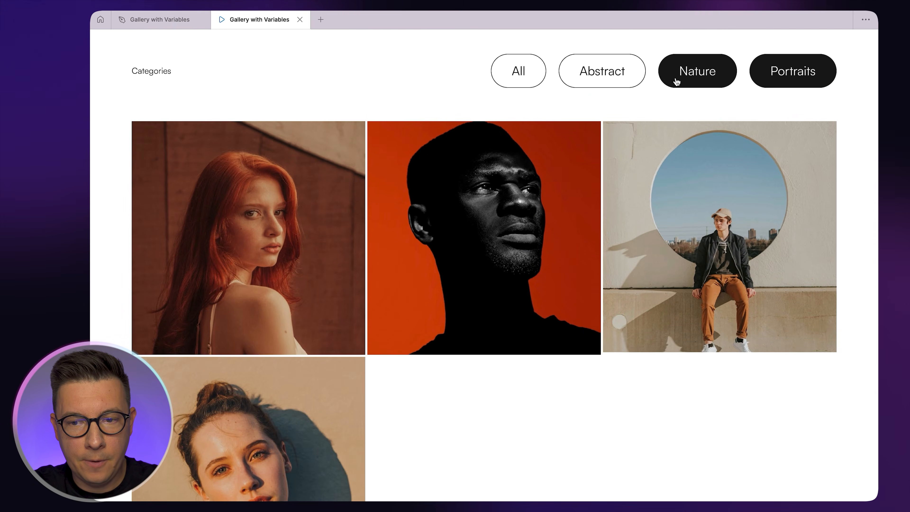
pyautogui.click(789, 81)
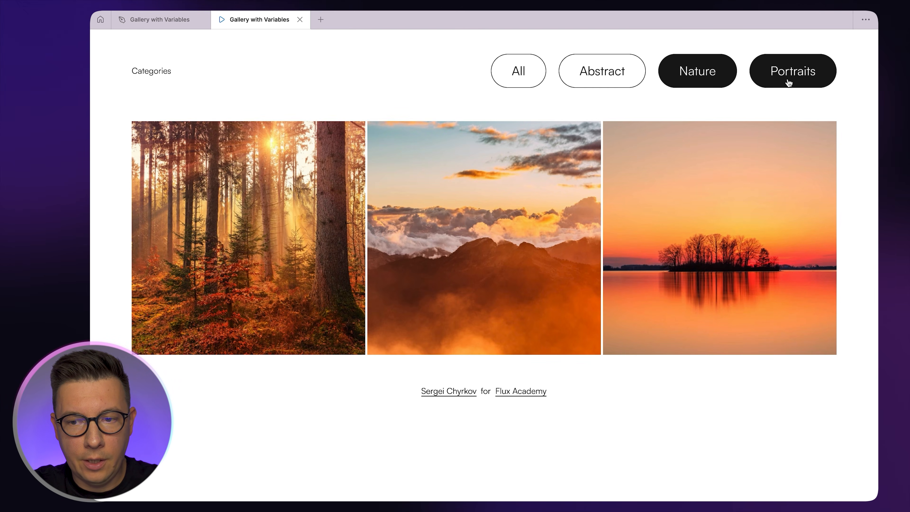
pyautogui.scroll(3, 510, 143)
# - Filter the prototype gallery by Abstract and review the displayed cards down to the footer
pyautogui.click(601, 189)
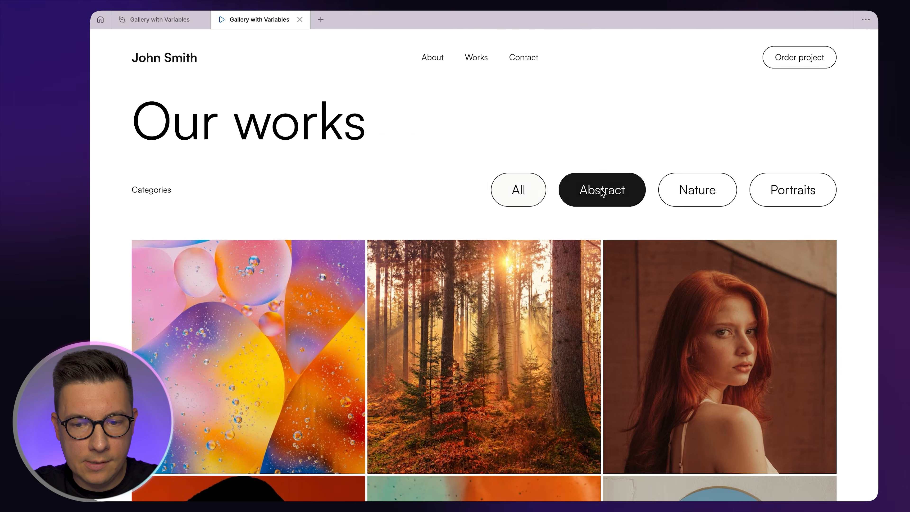
pyautogui.scroll(-5, 601, 189)
pyautogui.scroll(5, 549, 271)
pyautogui.scroll(-5, 500, 366)
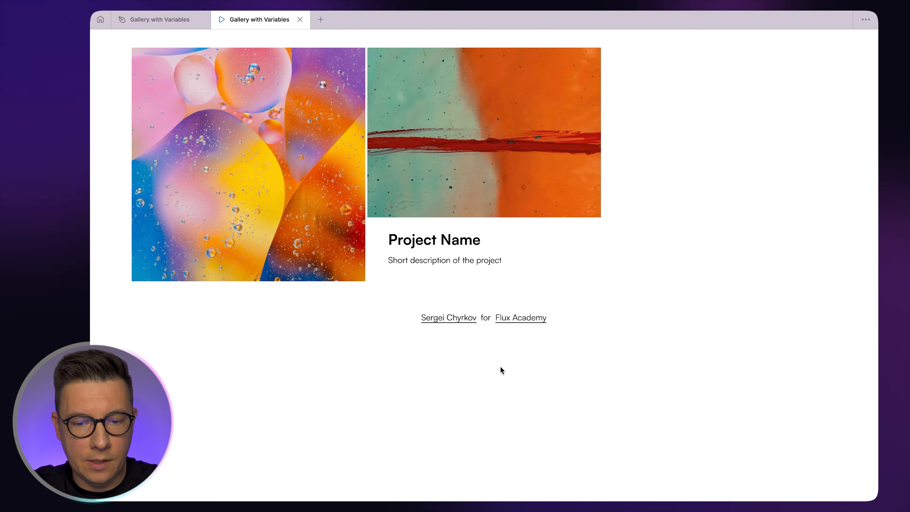
pyautogui.scroll(4, 503, 371)
# - Filter the prototype gallery by Portraits and review its cards down to the footer
pyautogui.click(800, 166)
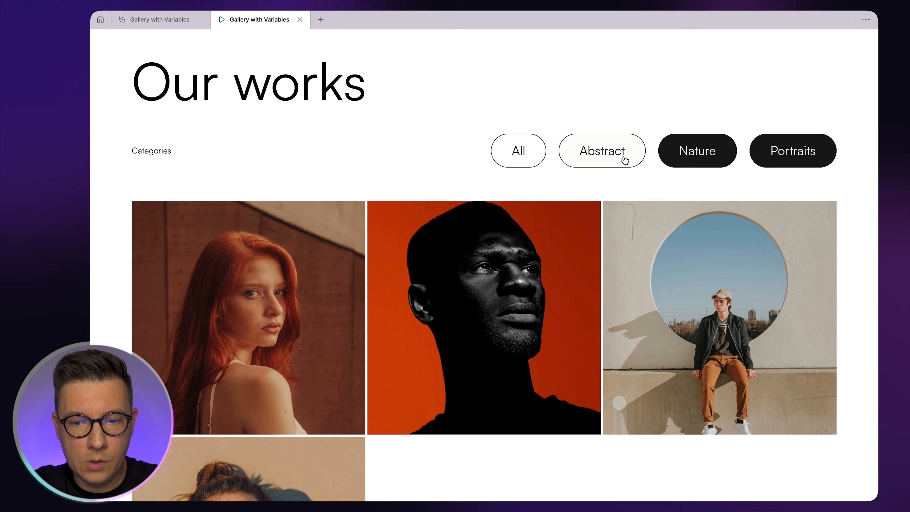
pyautogui.scroll(-6, 559, 222)
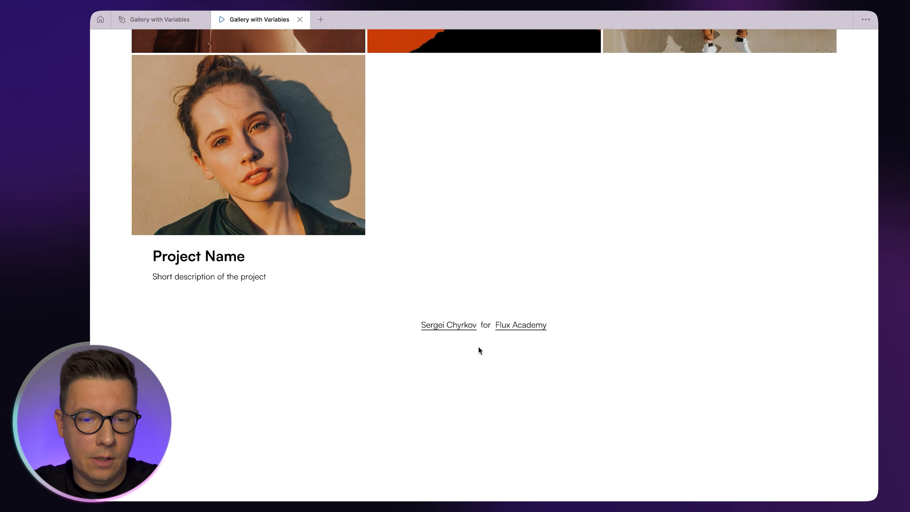
pyautogui.scroll(6, 481, 244)
# - Switch the prototype gallery from Abstract back to All and review the full set of cards
pyautogui.click(609, 74)
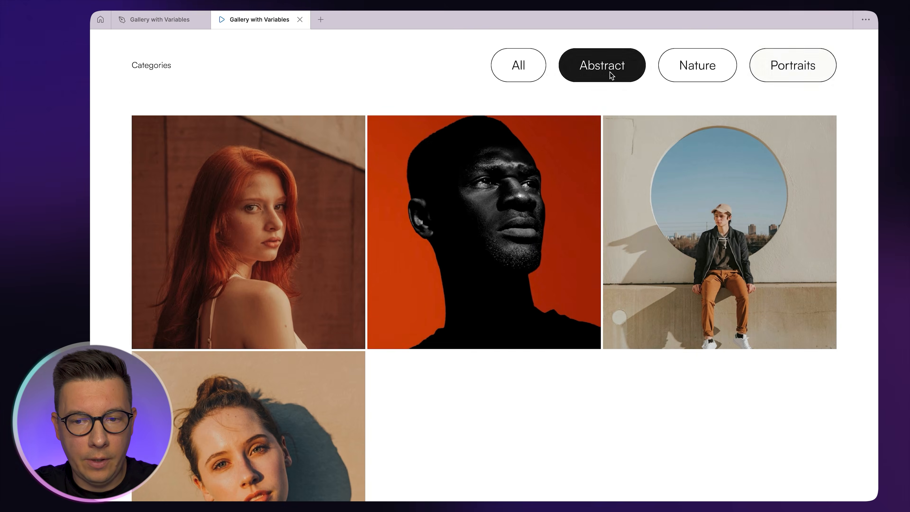
pyautogui.click(515, 71)
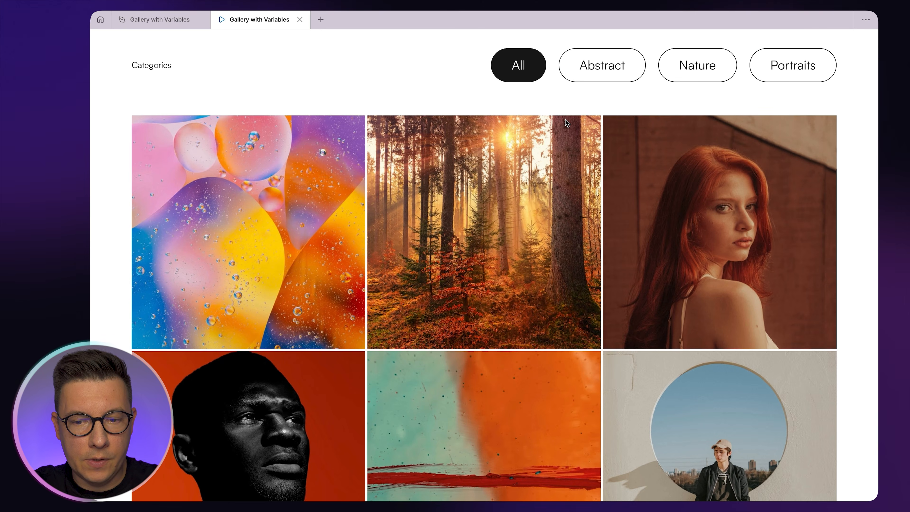
pyautogui.scroll(2, 538, 180)
pyautogui.scroll(-10, 510, 222)
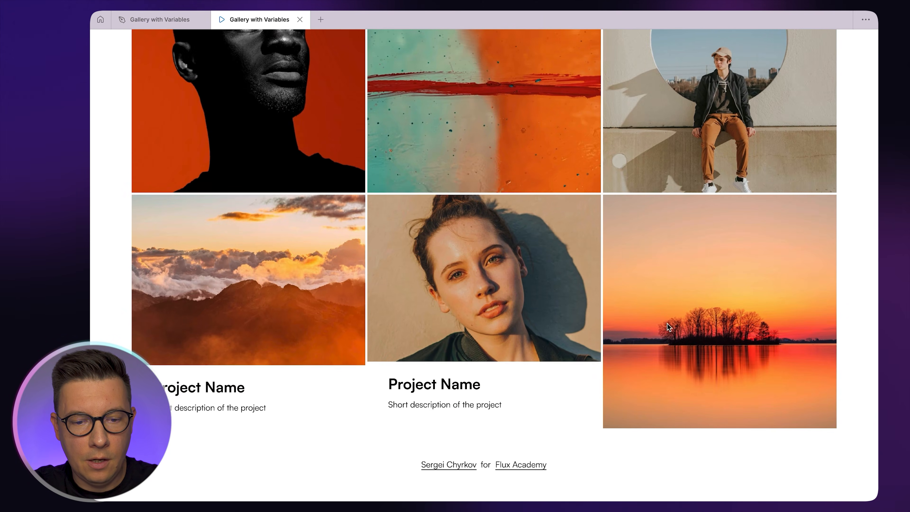
pyautogui.scroll(4, 421, 124)
pyautogui.scroll(5, 228, 163)
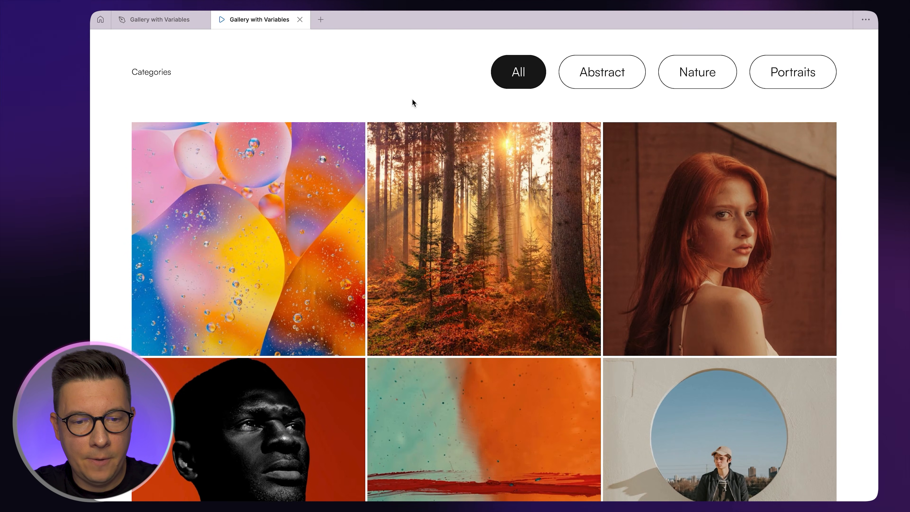
pyautogui.scroll(4, 413, 102)
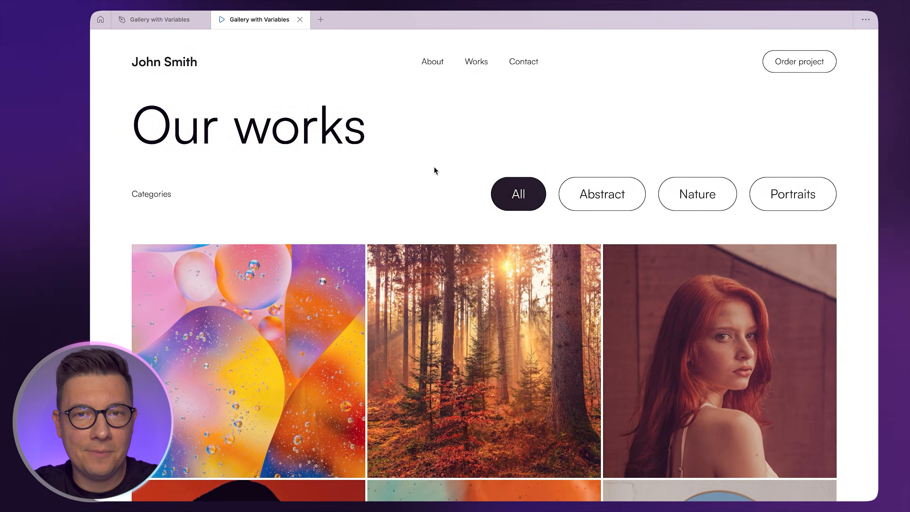